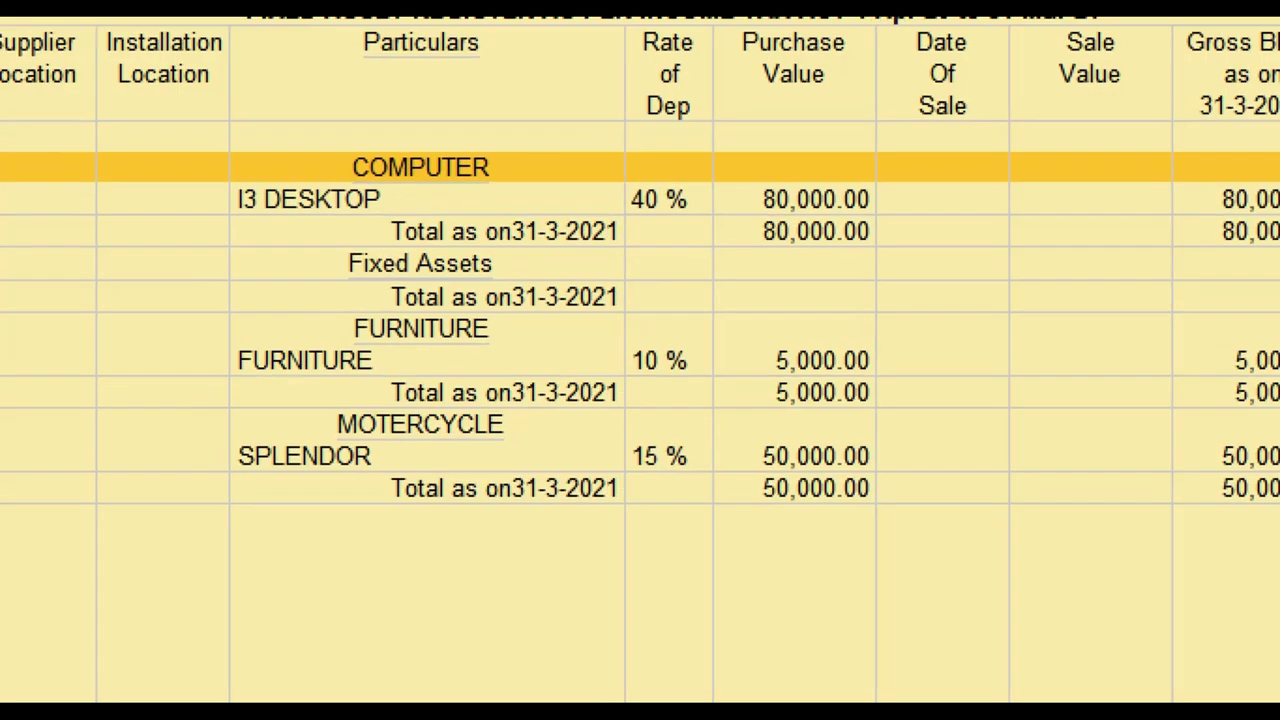
# - Review the depreciation and net block values in the Income Tax Act fixed asset register, and return to the Gateway of Tally
pyautogui.click(465, 192)
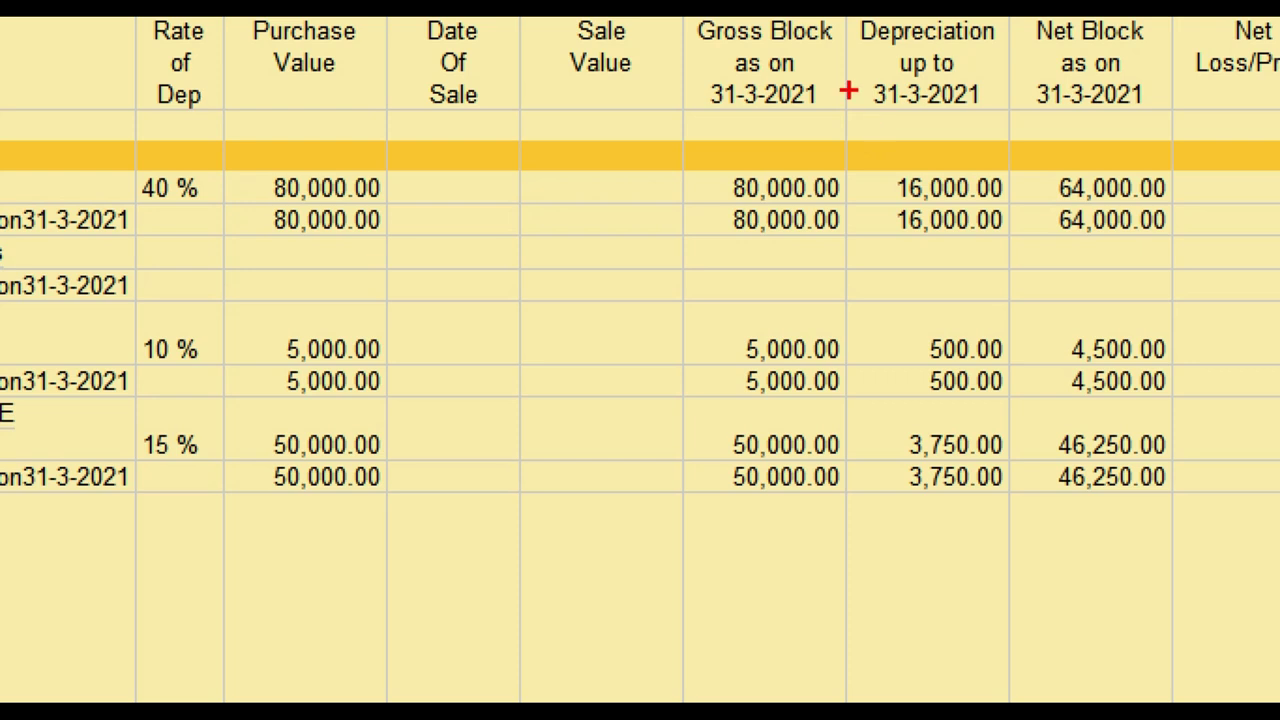
pyautogui.moveTo(860, 73)
pyautogui.mouseDown()
pyautogui.moveTo(1014, 108)
pyautogui.moveTo(1017, 124)
pyautogui.moveTo(985, 132)
pyautogui.mouseUp()
pyautogui.moveTo(876, 148)
pyautogui.mouseDown()
pyautogui.moveTo(960, 422)
pyautogui.moveTo(1005, 492)
pyautogui.moveTo(1022, 496)
pyautogui.mouseUp()
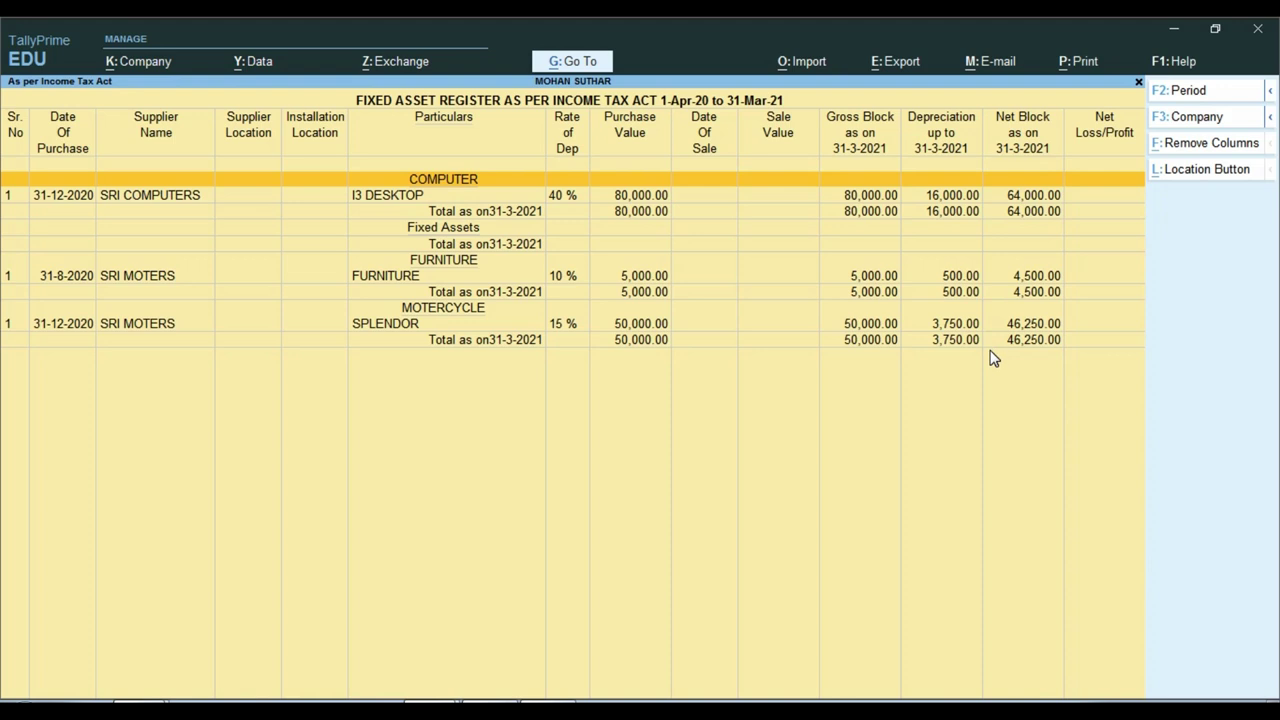
pyautogui.press('Escape')
pyautogui.press('Escape')
pyautogui.press('Escape')
pyautogui.press('Escape')
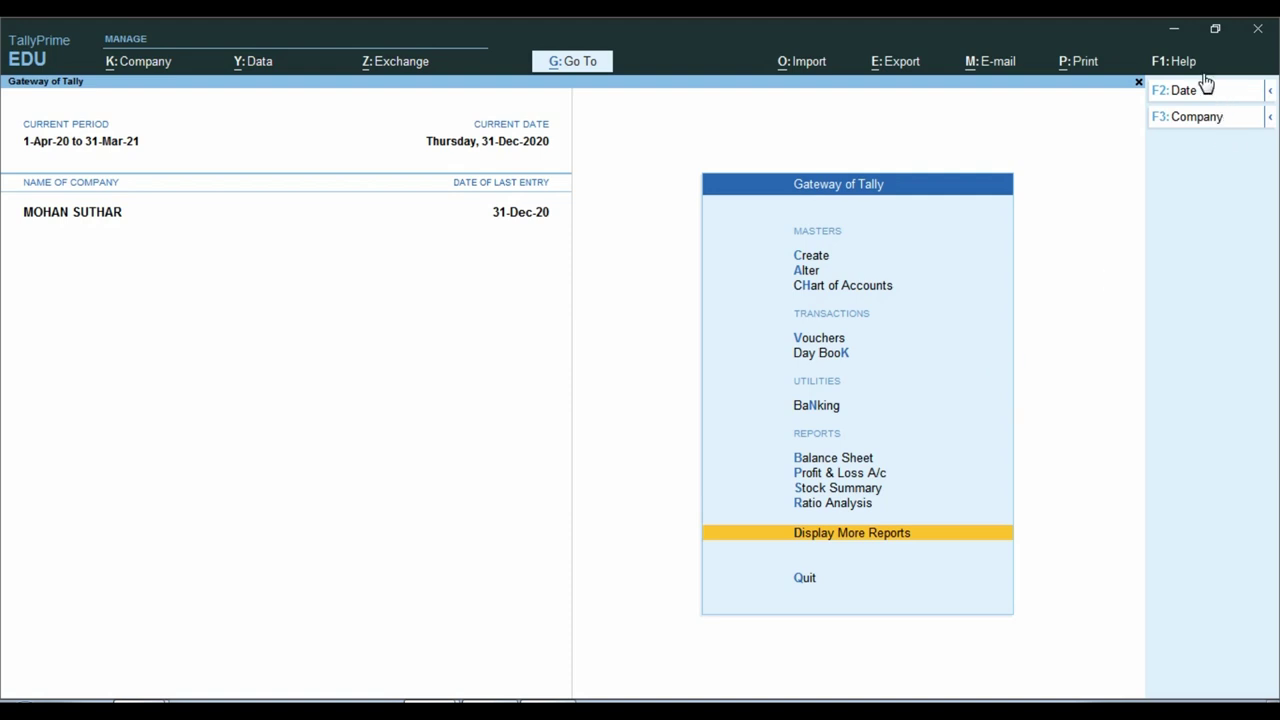
# - Check the loaded Fixed Asset Register add-on in TDL Management, and return to the Gateway of Tally
pyautogui.press('ctrl')
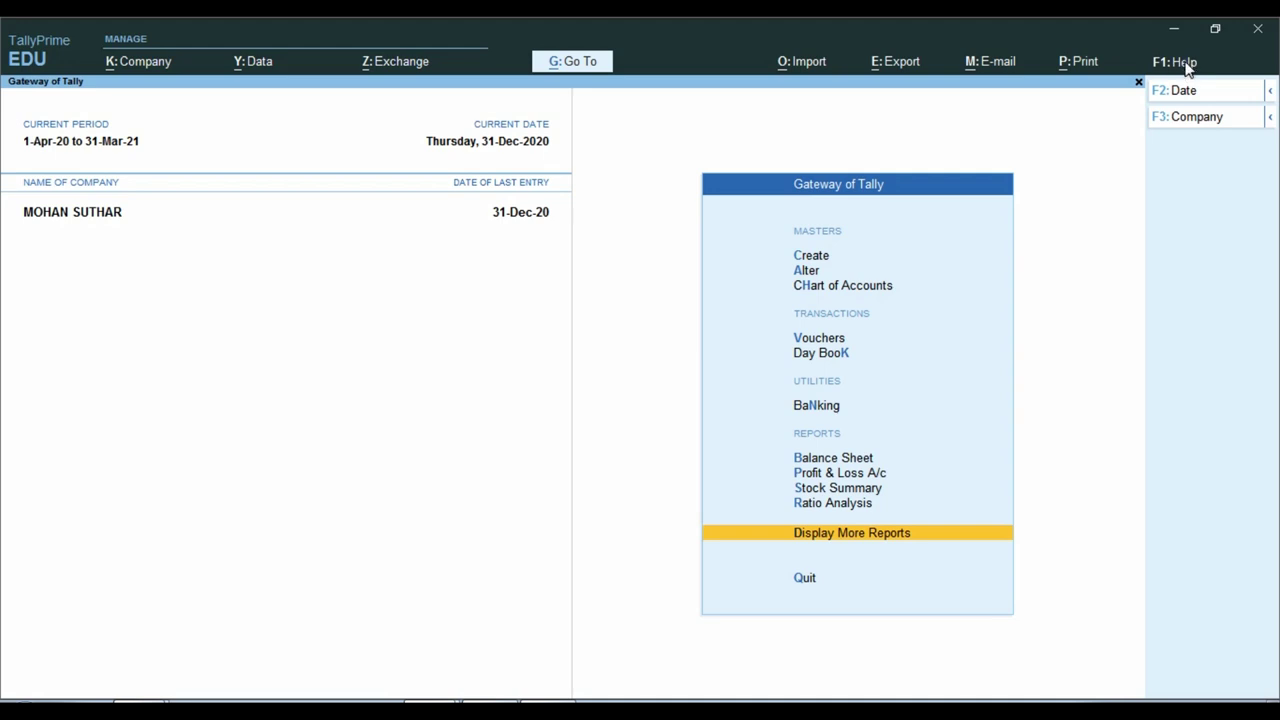
pyautogui.click(1116, 106)
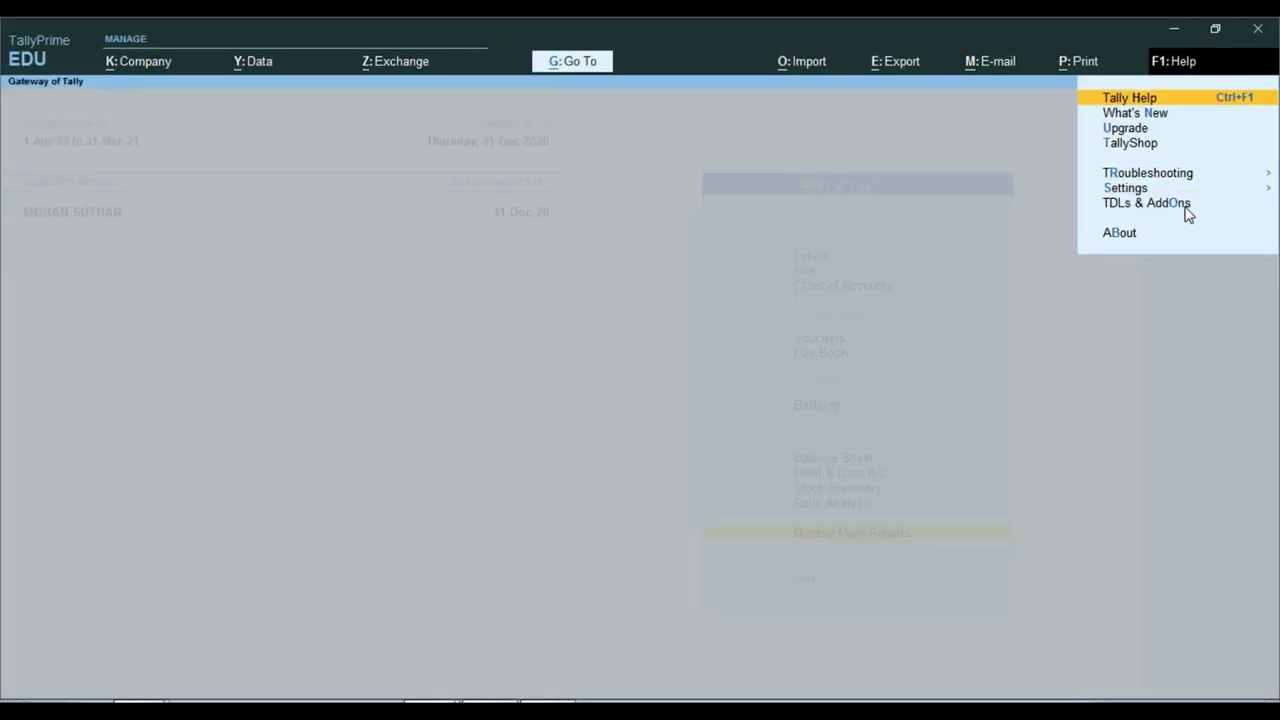
pyautogui.click(1187, 215)
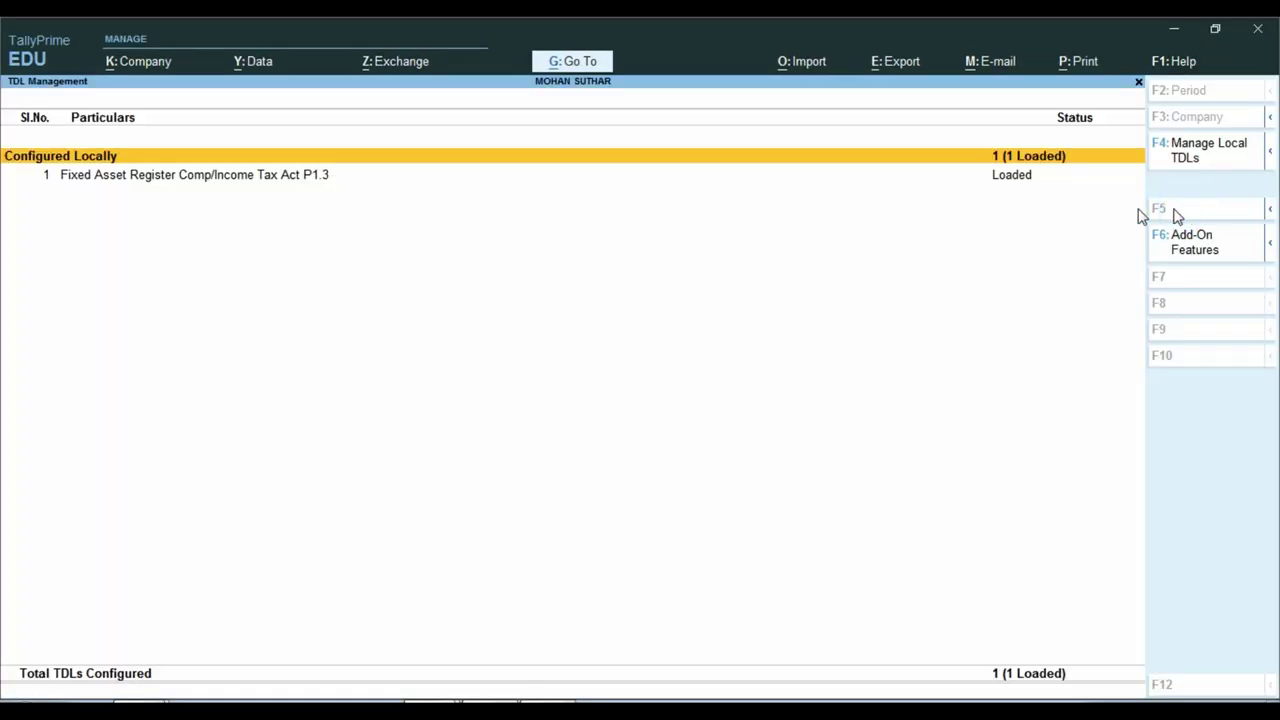
pyautogui.press('ctrl')
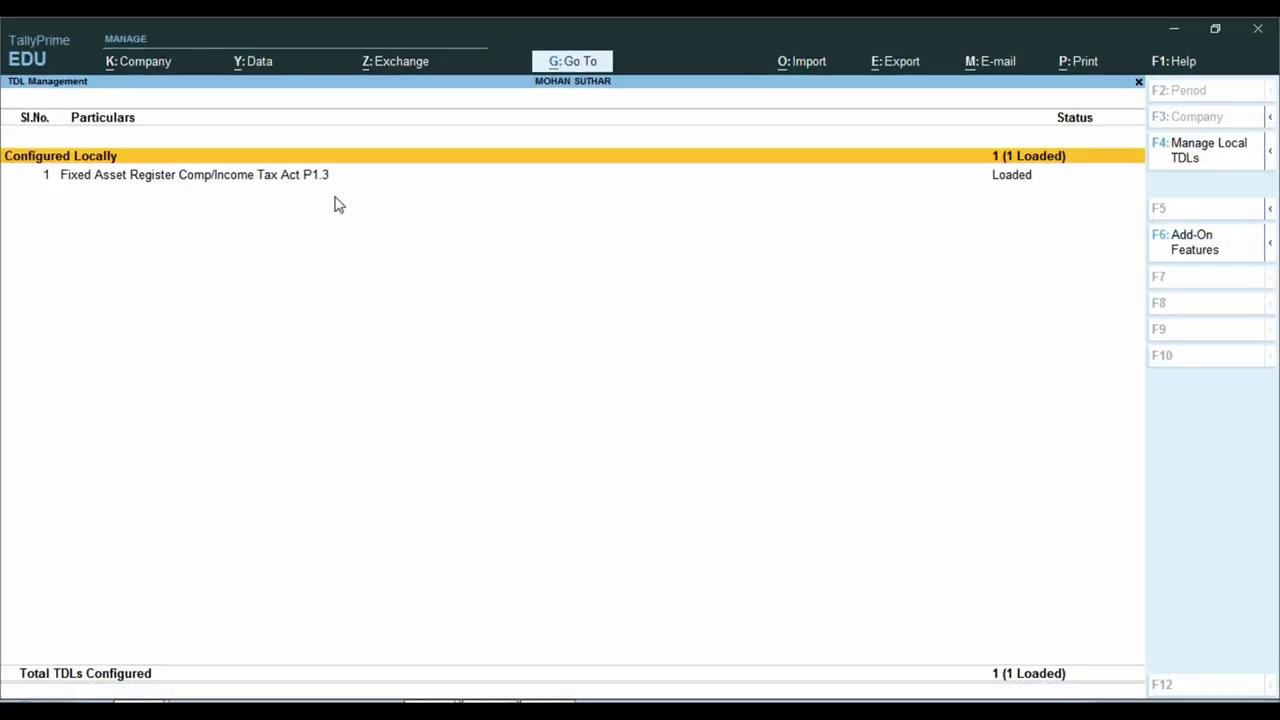
pyautogui.press('ctrl')
pyautogui.click(285, 178)
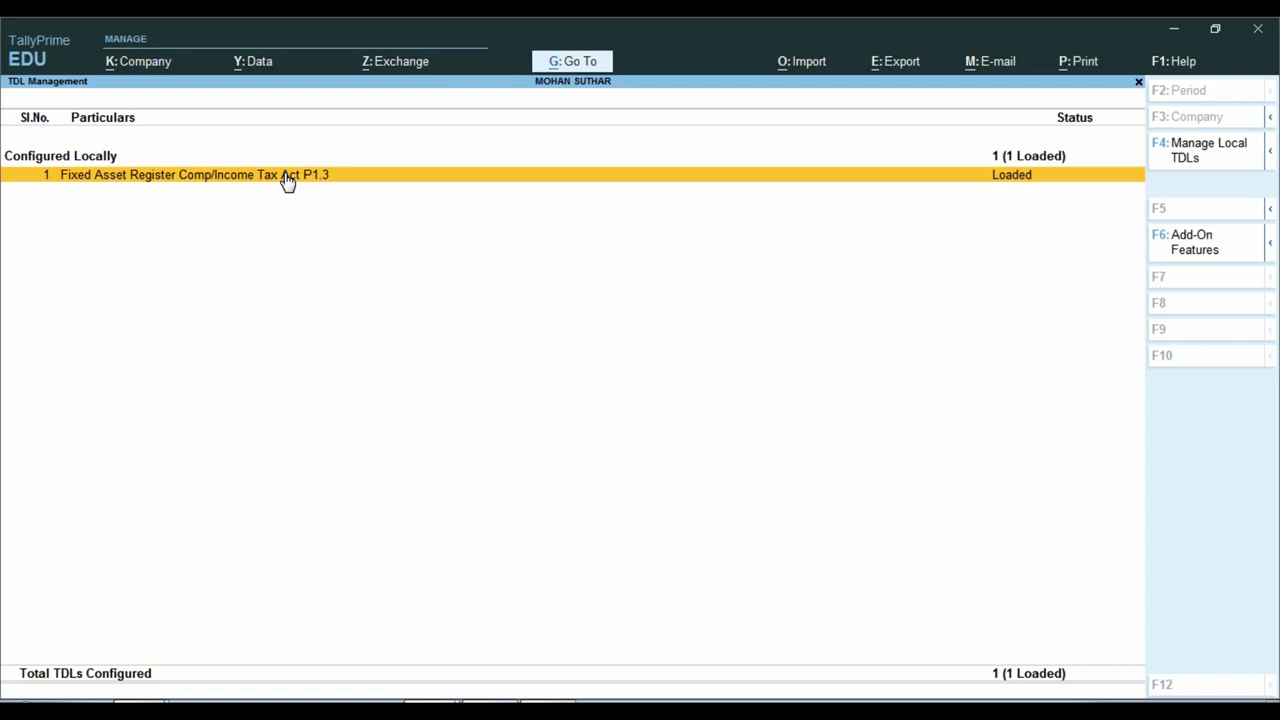
pyautogui.press('Escape')
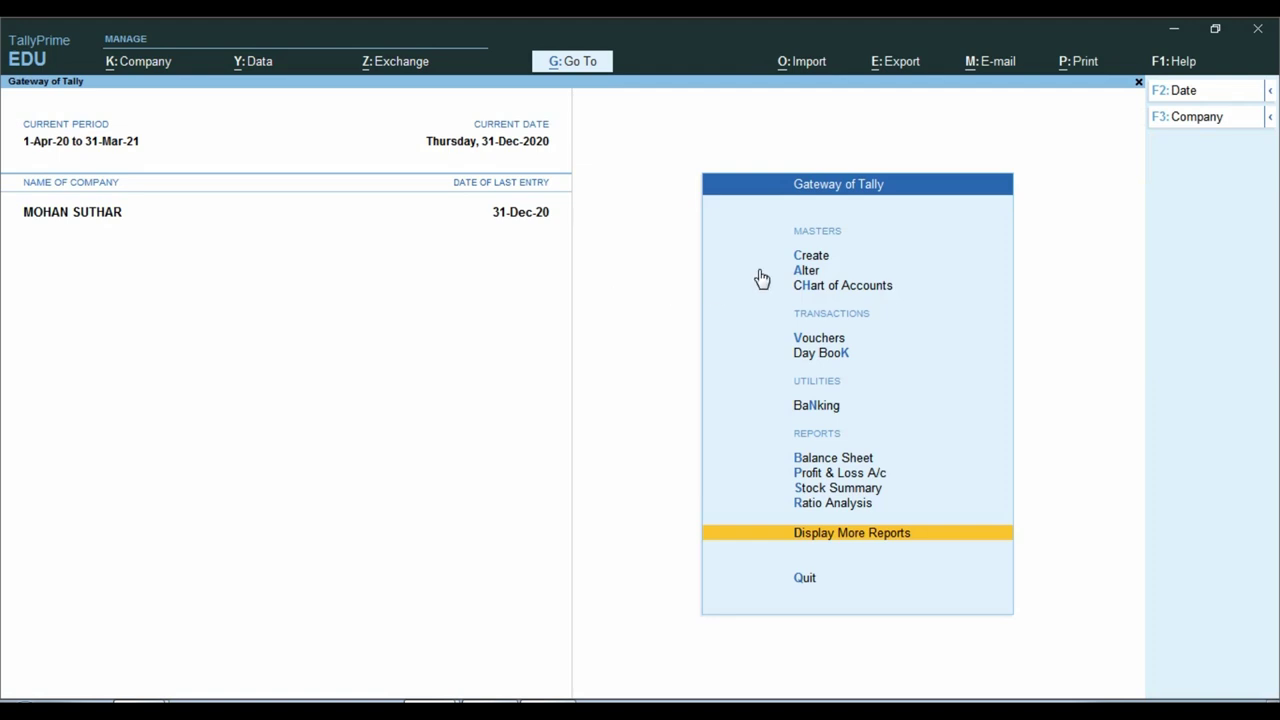
pyautogui.press('Escape')
pyautogui.press('Escape')
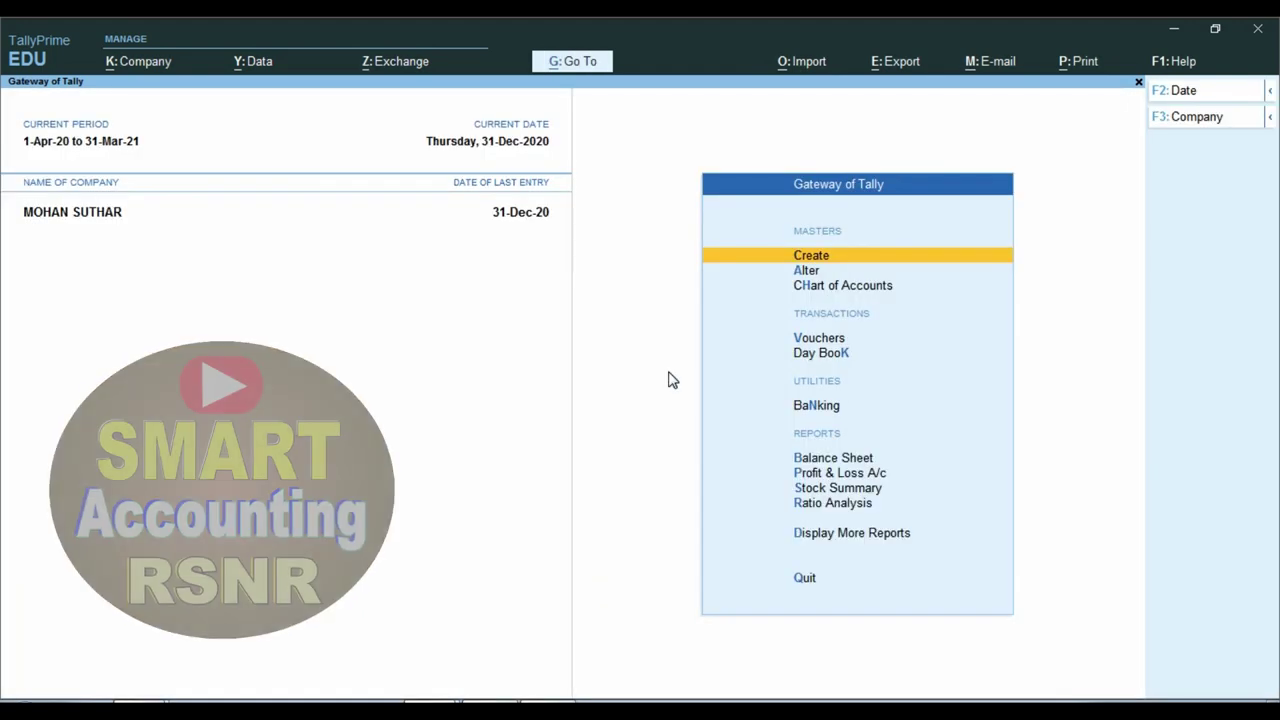
# - Switch to the other TallyPrime window with the company Bhawna Traders and examine its gateway details
pyautogui.click(426, 692)
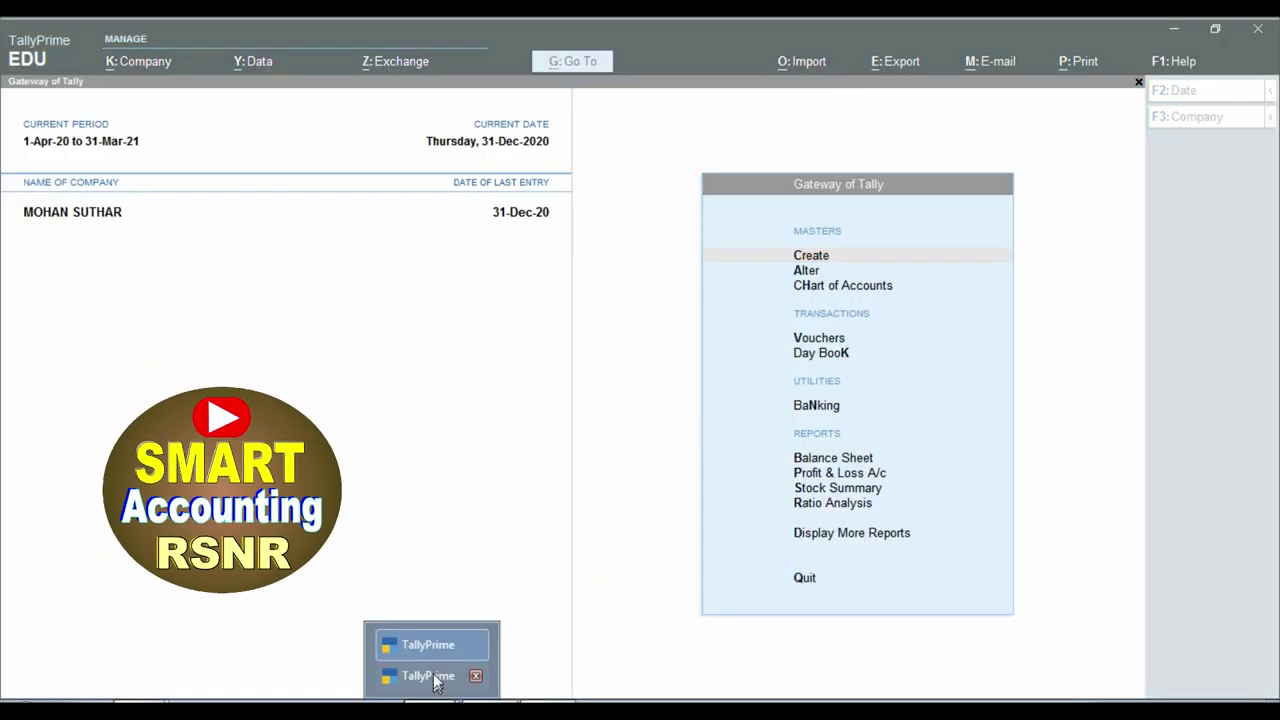
pyautogui.click(424, 678)
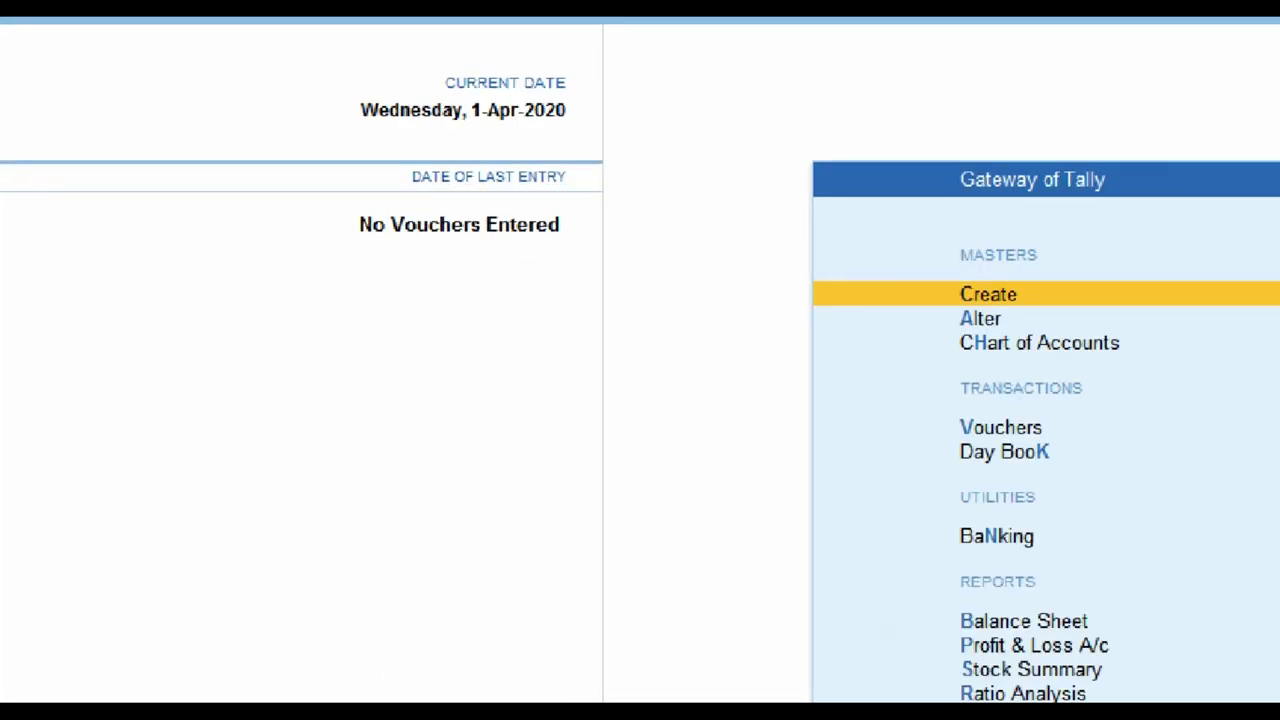
pyautogui.click(520, 192)
pyautogui.moveTo(240, 143); pyautogui.dragTo(646, 280)
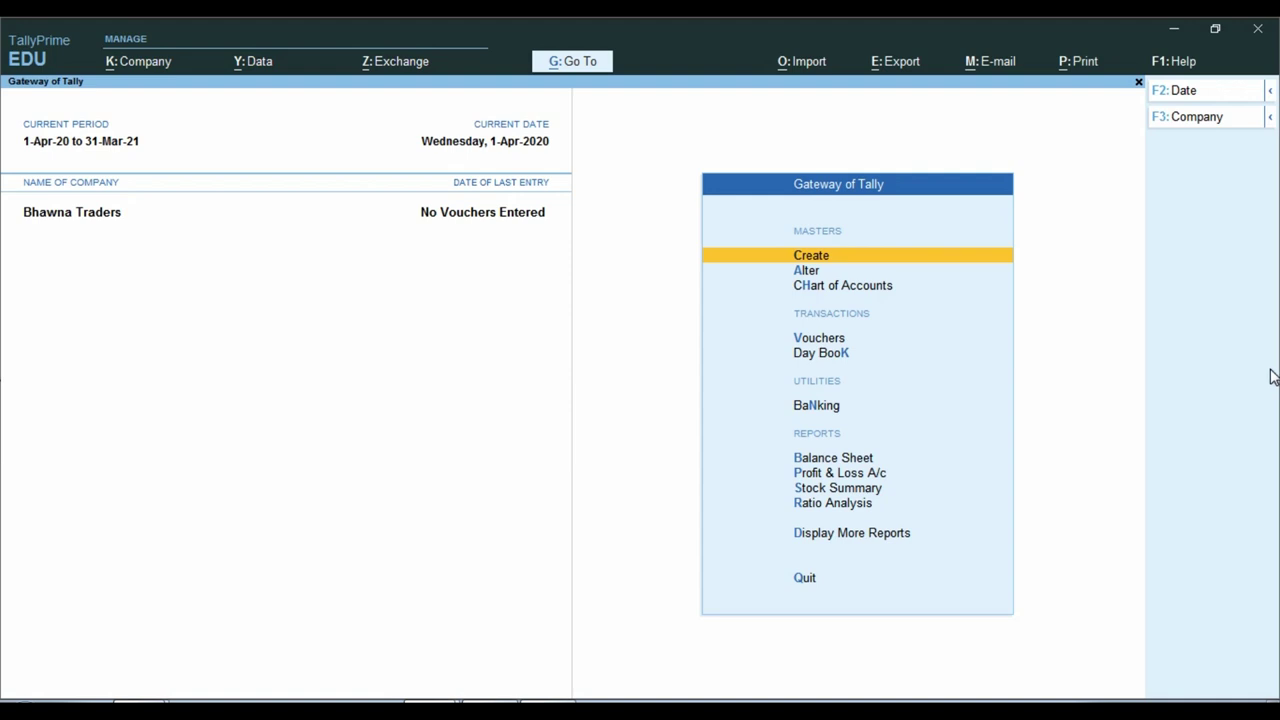
# - Open TDL Management for Bhawna Traders and select the Fixed Asset Register Comp/Income Tax Act P1.3 entry
pyautogui.click(1185, 68)
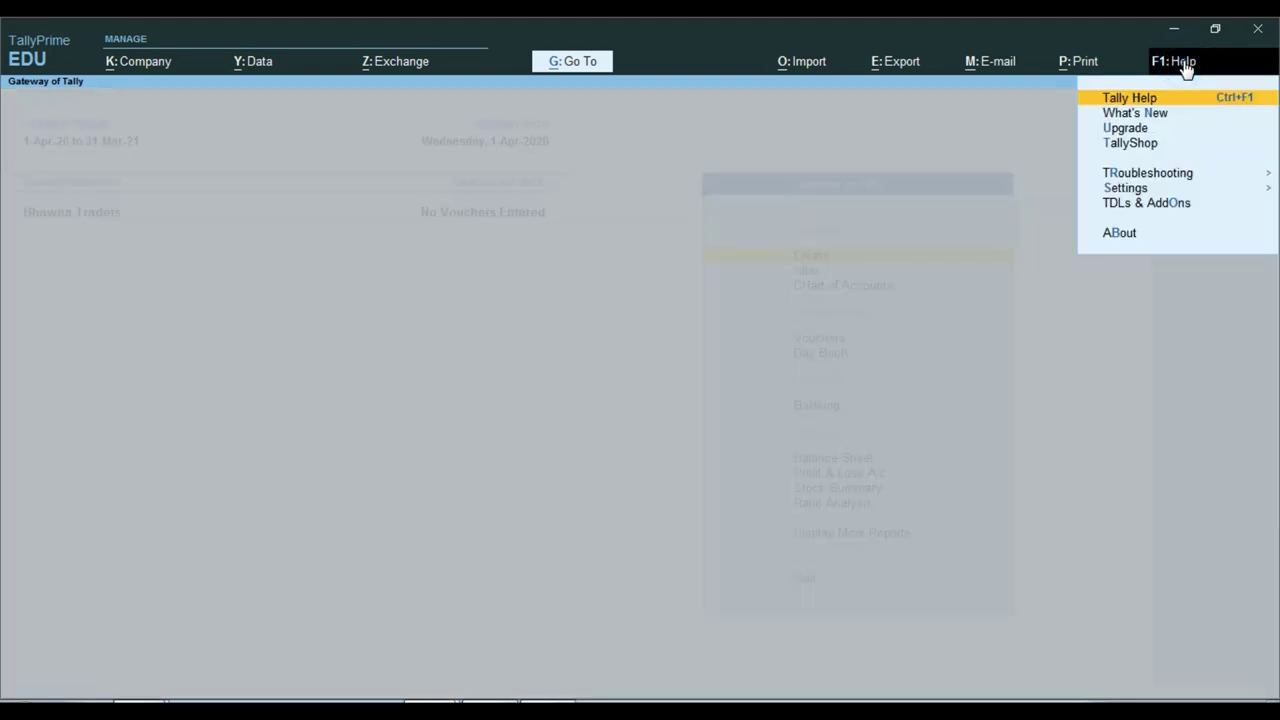
pyautogui.press('Down')
pyautogui.press('Down')
pyautogui.press('Down')
pyautogui.press('Down')
pyautogui.press('Down')
pyautogui.press('Down')
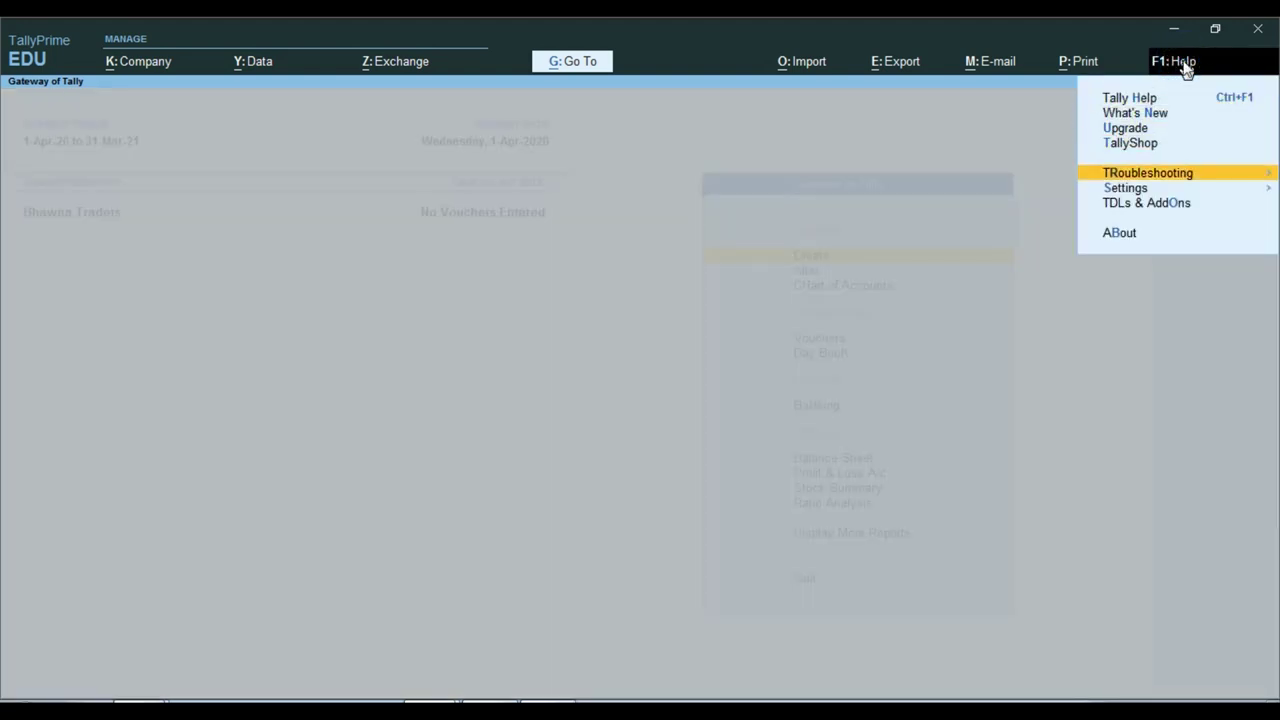
pyautogui.press('Return')
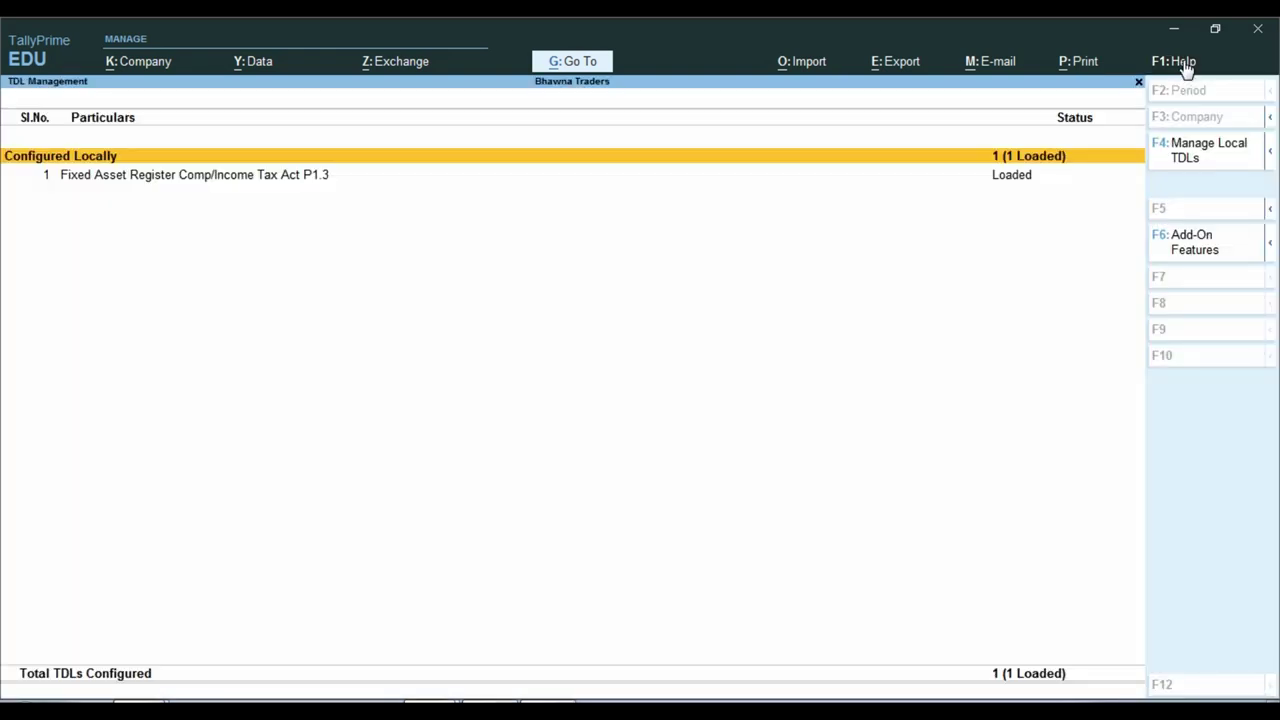
pyautogui.press('Down')
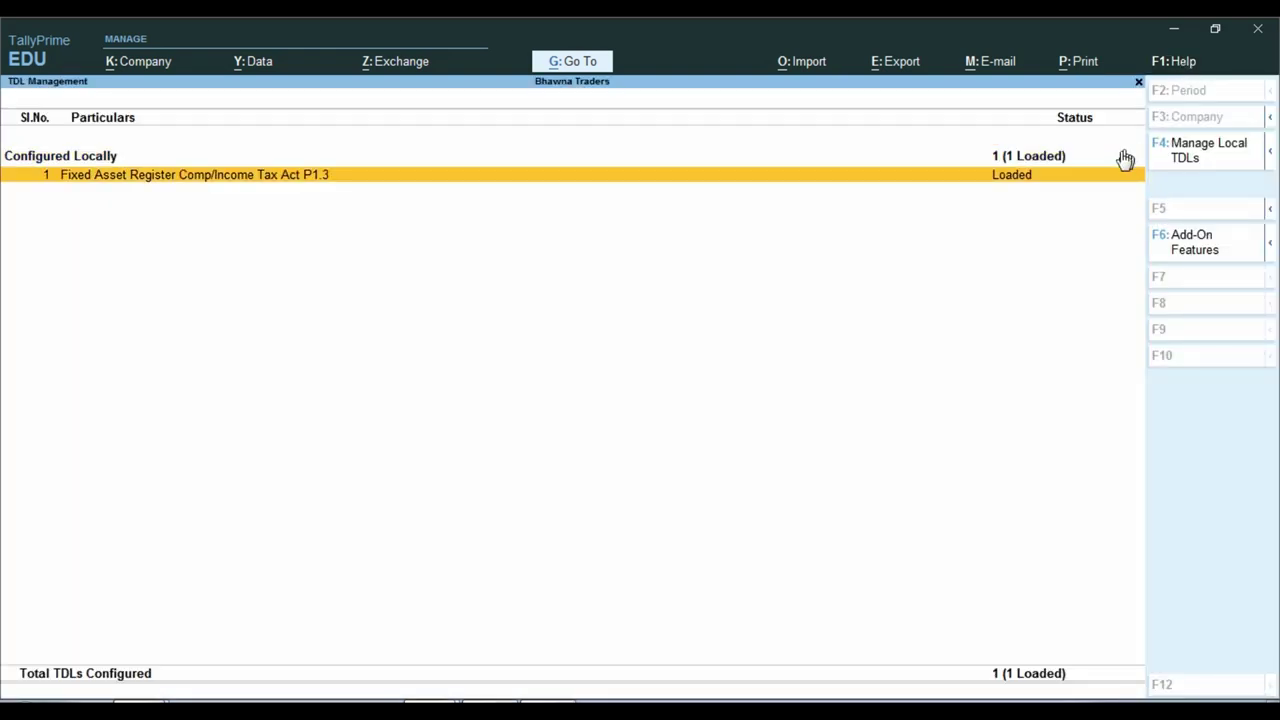
# - Remove FixedAssetLatest.tcp from the local TDL configuration and accept the emptied file list
pyautogui.press('ctrl')
pyautogui.click(1219, 153)
pyautogui.press('Return')
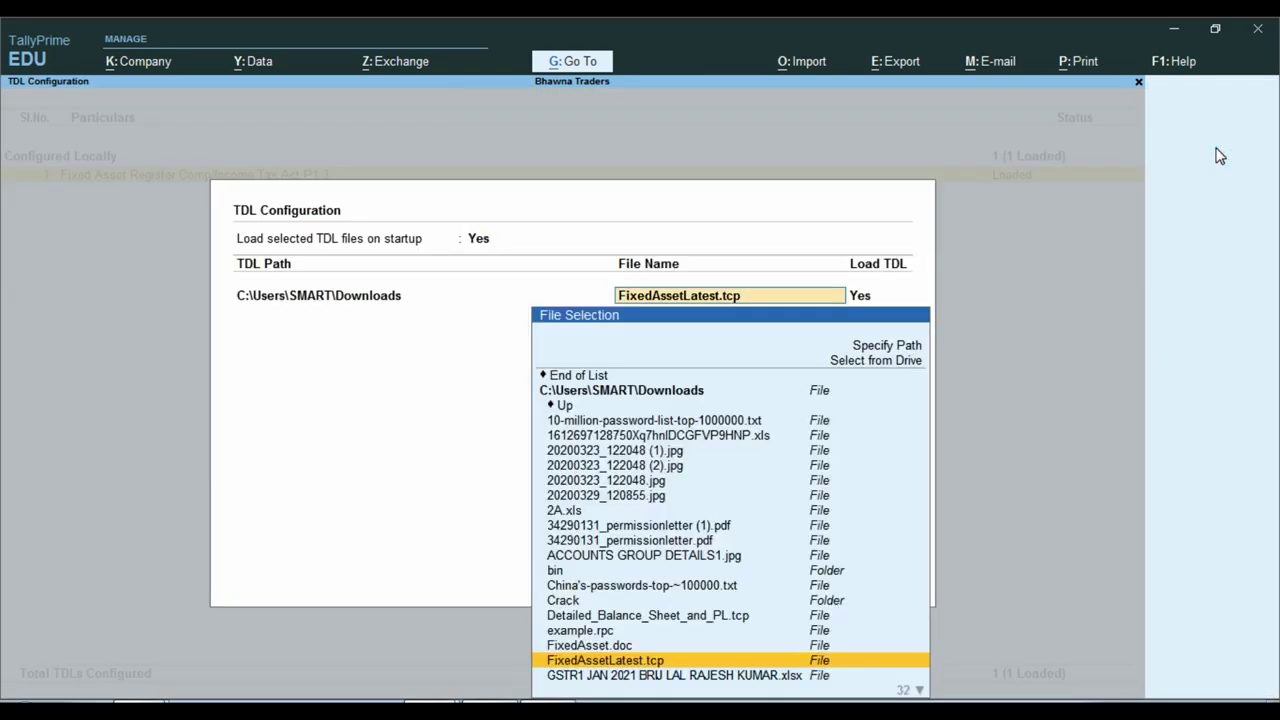
pyautogui.press('BackSpace')
pyautogui.press('Down')
pyautogui.press('Down')
pyautogui.press('Down')
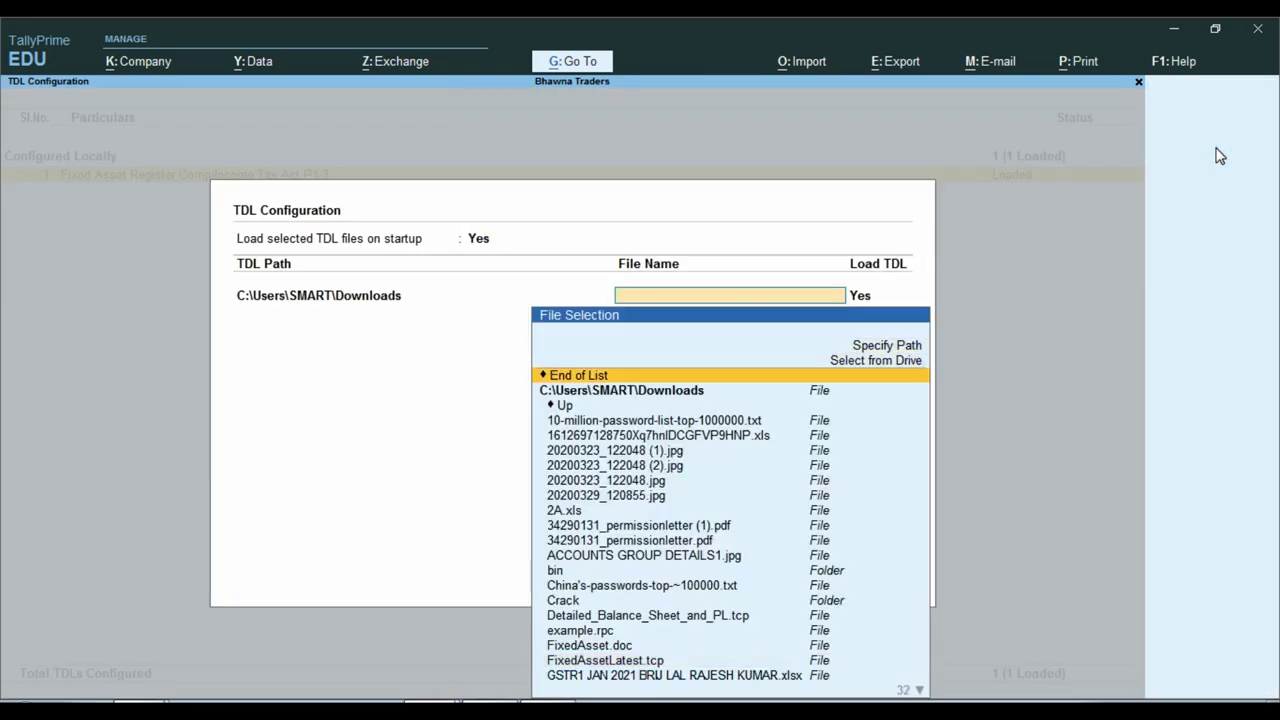
pyautogui.press('Return')
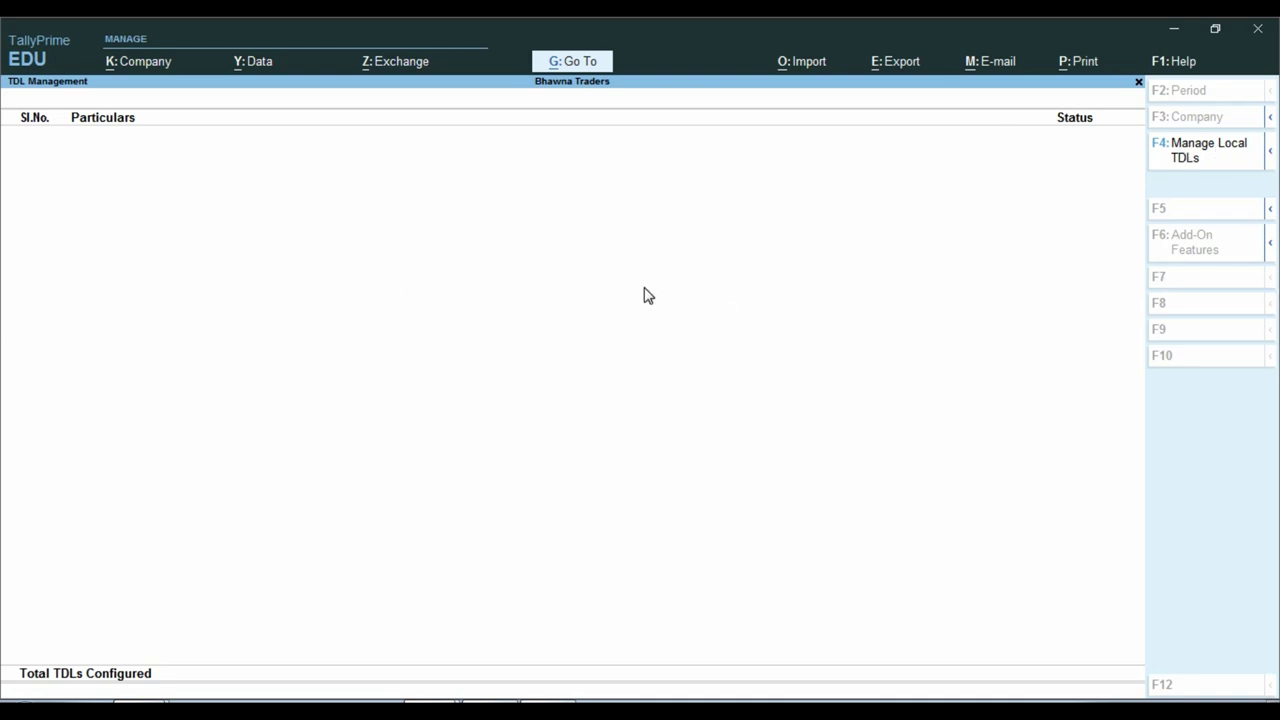
# - Open Account Books under Display More Reports and check the end of its register list for a fixed asset register entry
pyautogui.press('Escape')
pyautogui.press('Escape')
pyautogui.press('Escape')
pyautogui.press('Down')
pyautogui.press('Down')
pyautogui.press('Down')
pyautogui.press('Down')
pyautogui.press('Down')
pyautogui.press('Down')
pyautogui.press('Down')
pyautogui.press('Down')
pyautogui.press('Down')
pyautogui.press('Down')
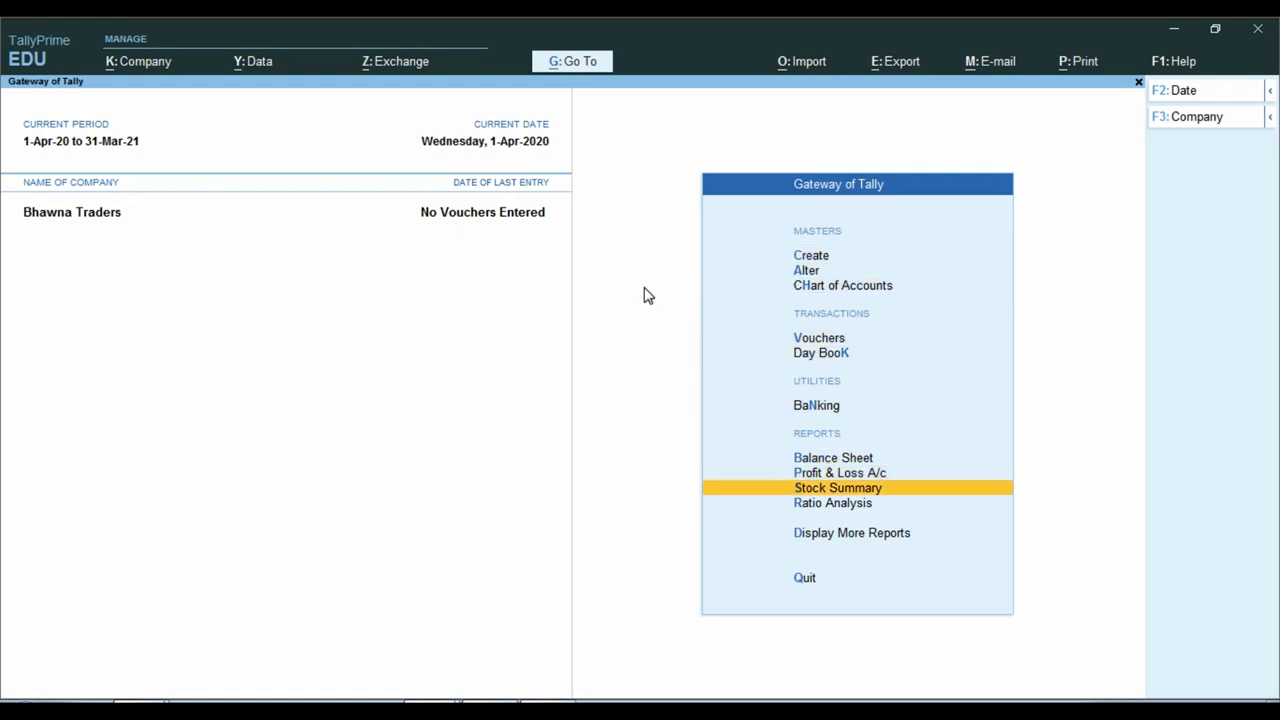
pyautogui.press('Return')
pyautogui.press('Down')
pyautogui.press('Down')
pyautogui.press('Down')
pyautogui.press('Down')
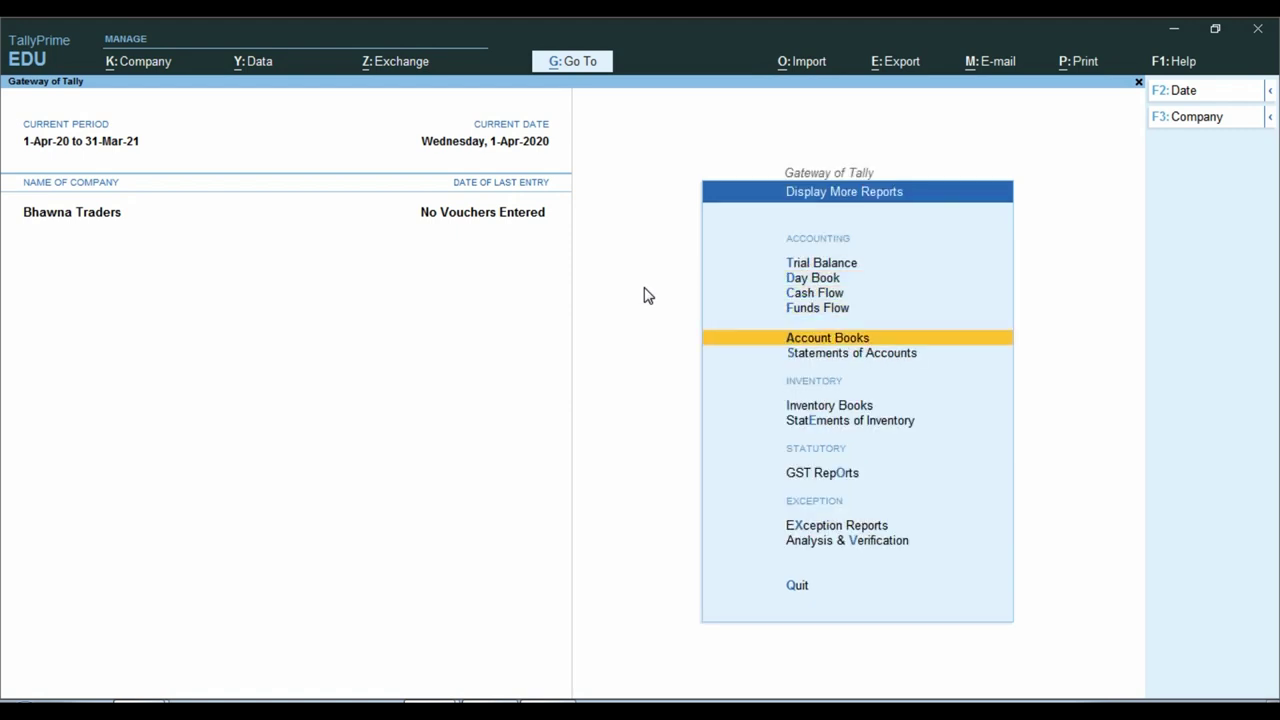
pyautogui.press('Return')
pyautogui.press('ctrl')
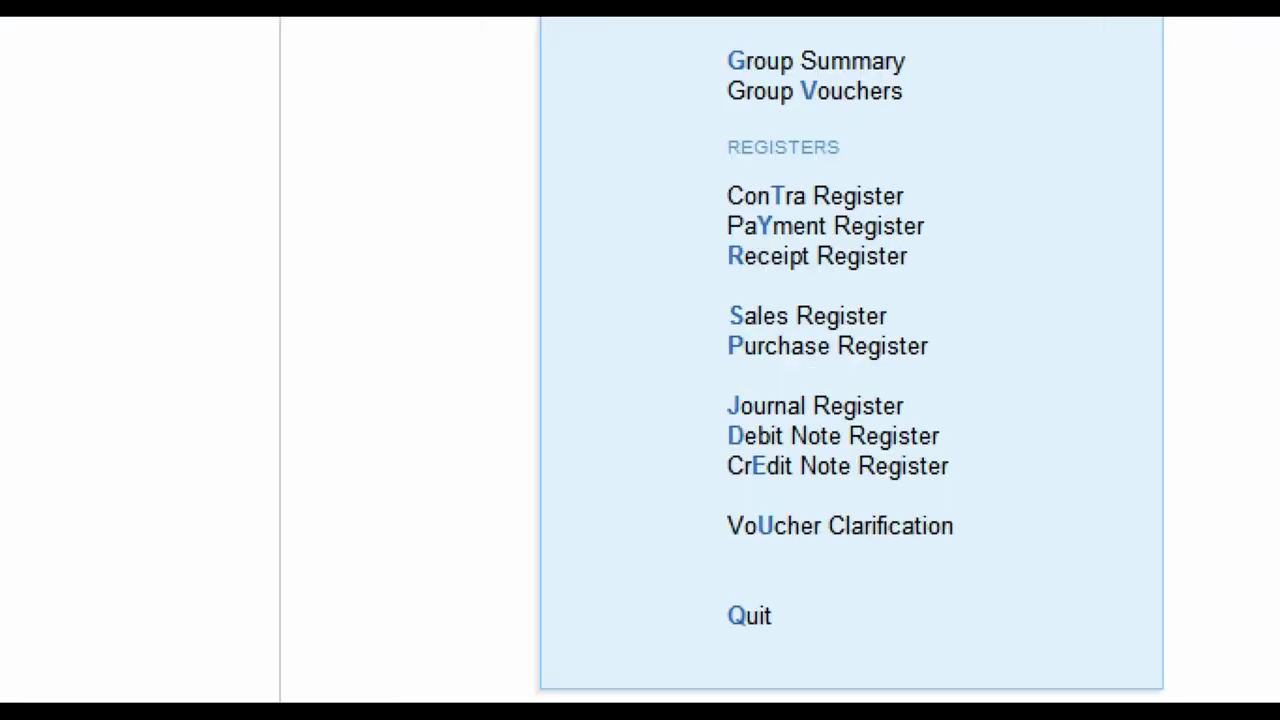
pyautogui.moveTo(675, 536); pyautogui.dragTo(1169, 604)
pyautogui.moveTo(945, 540); pyautogui.dragTo(980, 508)
pyautogui.moveTo(888, 520); pyautogui.dragTo(1073, 600)
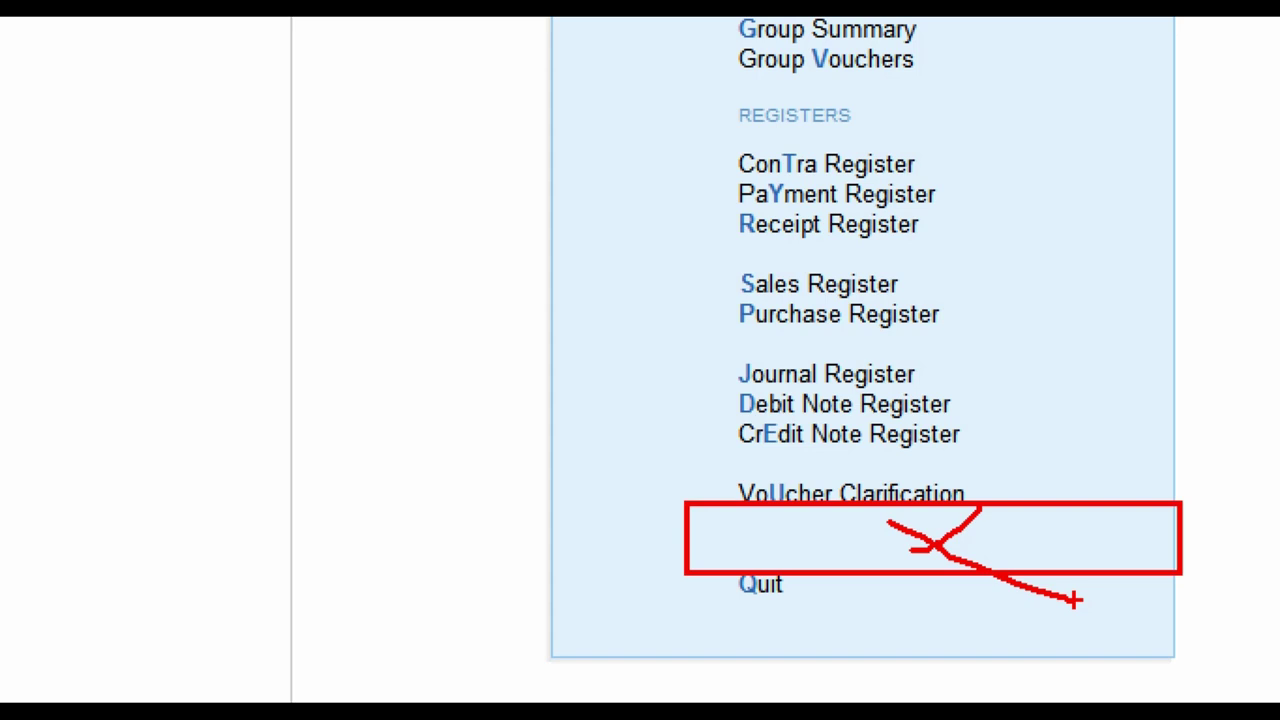
pyautogui.press('Escape')
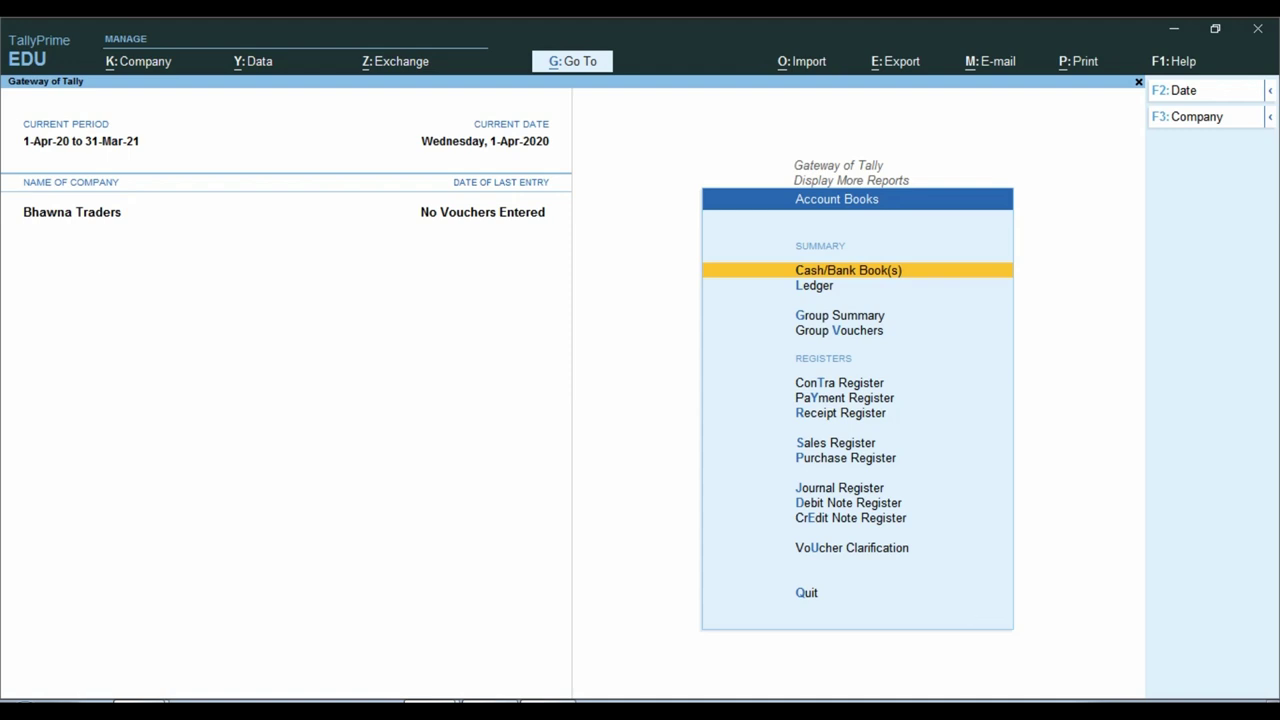
# - Switch to File Explorer and open the properties of FixedAssetLatest.tcp in the tcp file folder
pyautogui.click(140, 708)
pyautogui.click(137, 645)
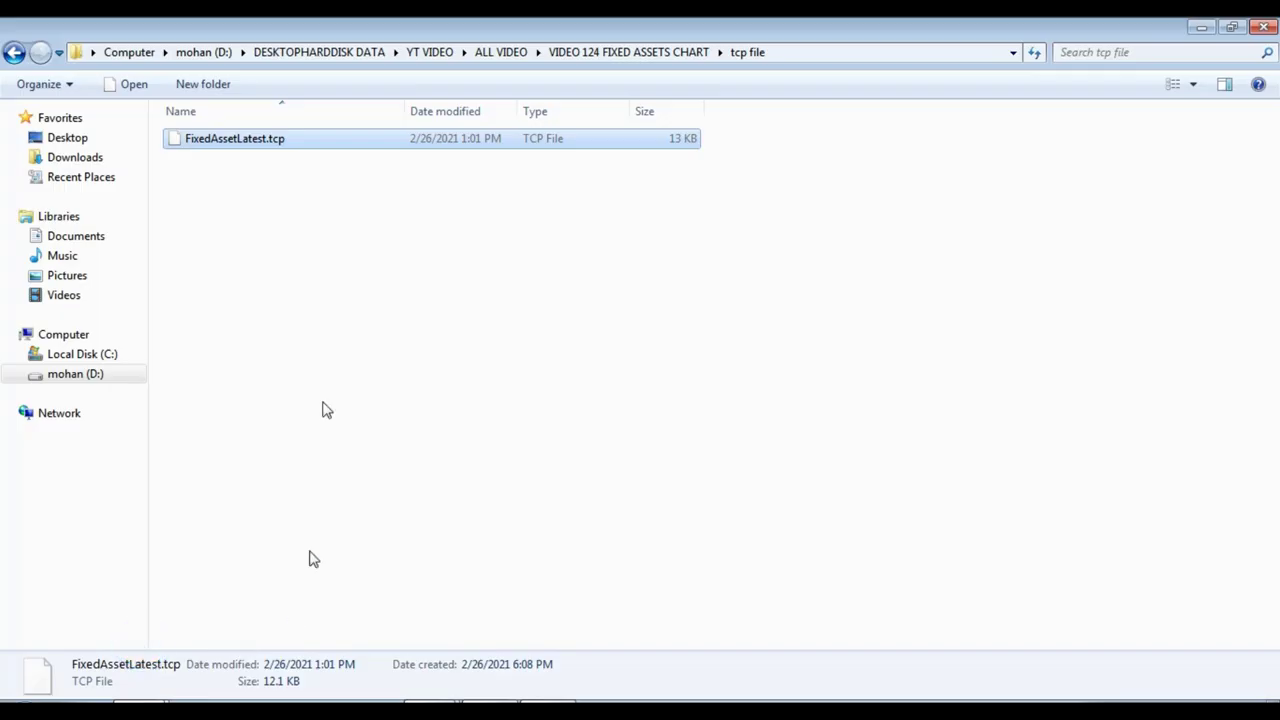
pyautogui.click(276, 216)
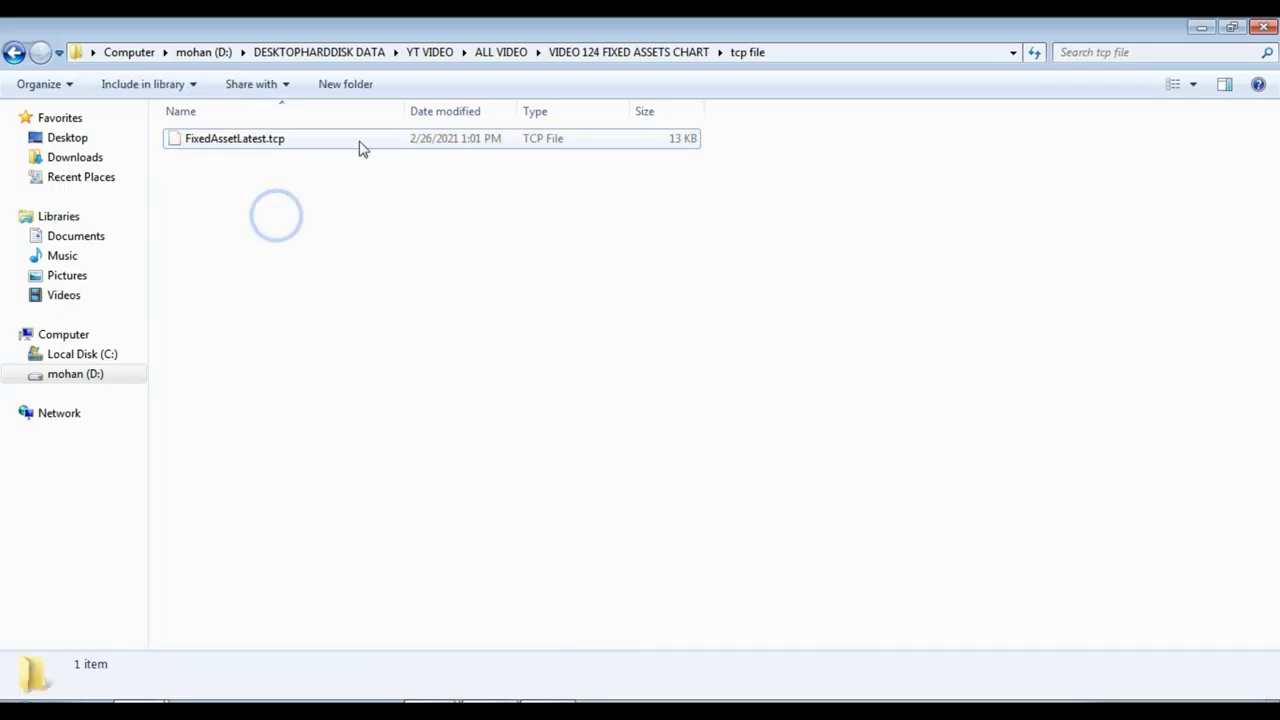
pyautogui.click(240, 142)
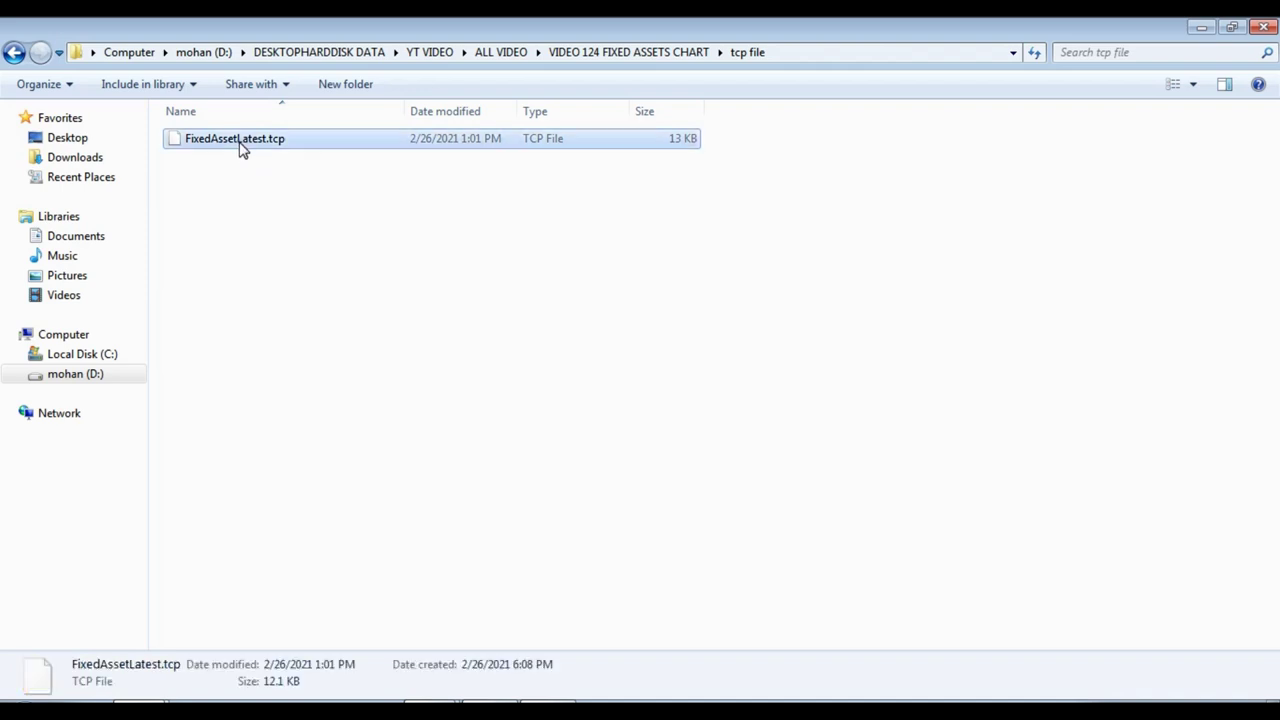
pyautogui.rightClick(241, 141)
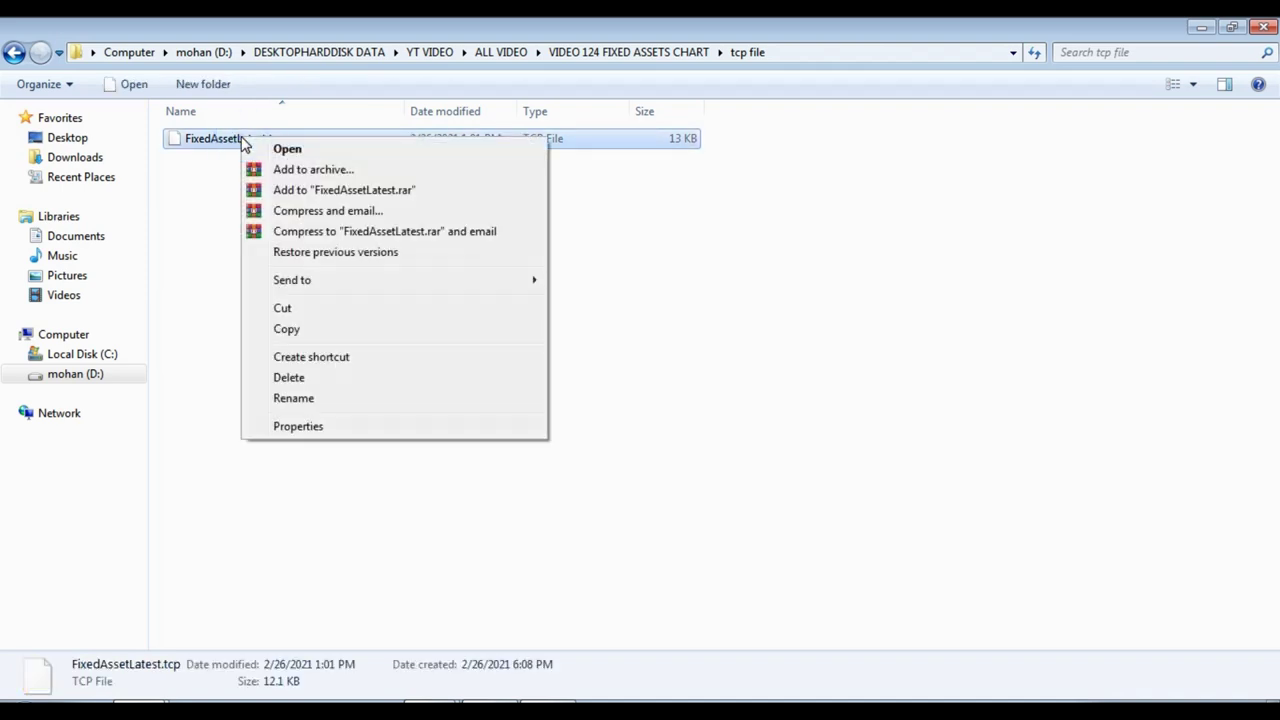
pyautogui.click(298, 428)
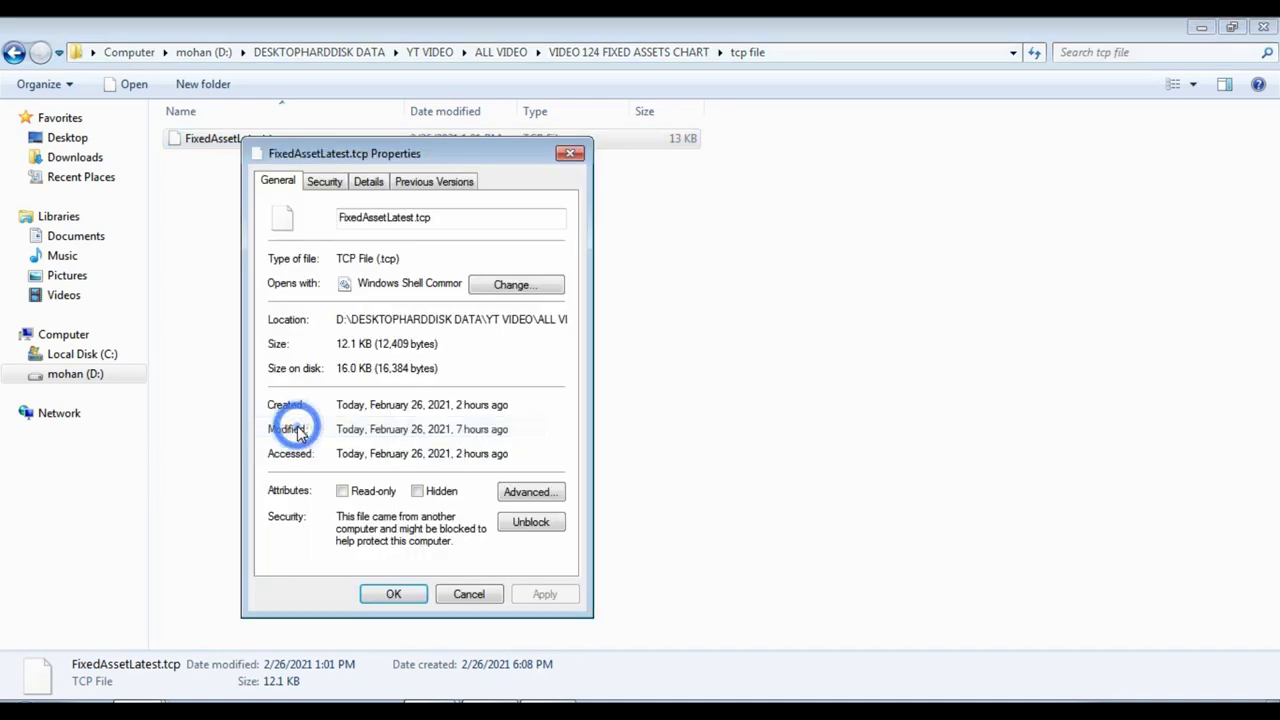
# - Copy the full object name path from the file's security properties, close the dialog and switch back to the Bhawna Traders TallyPrime window
pyautogui.click(333, 188)
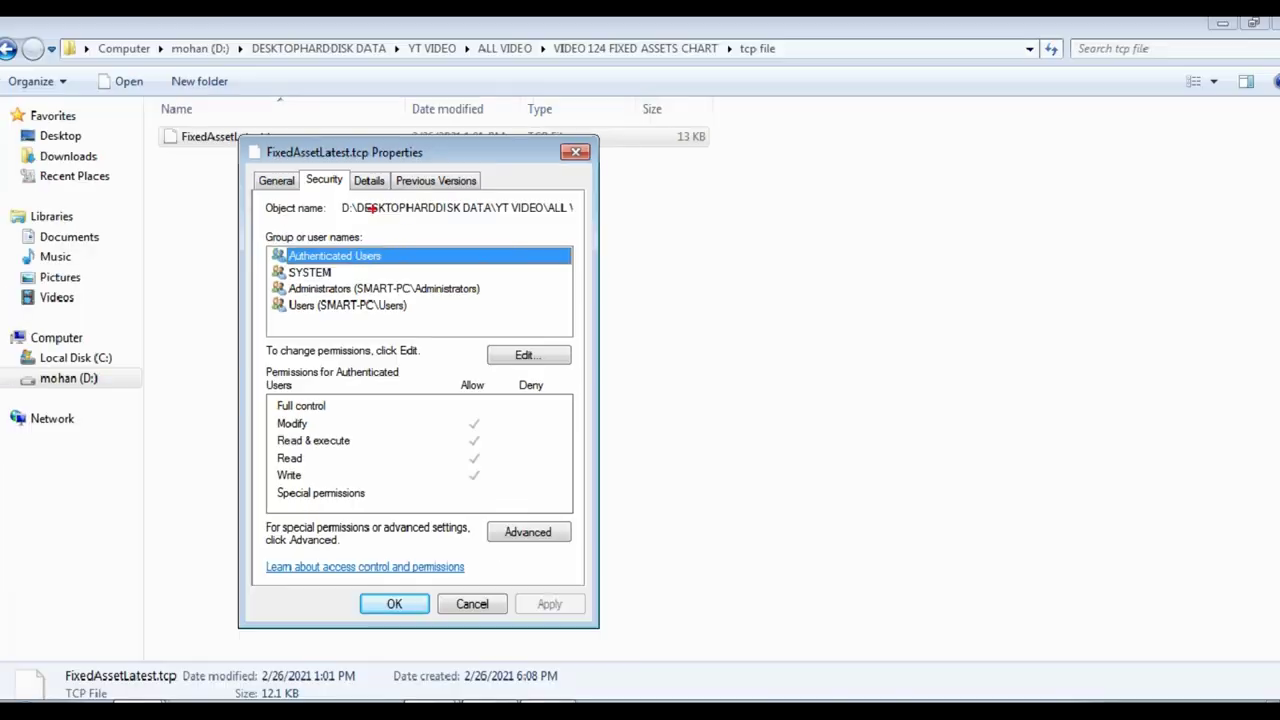
pyautogui.click(391, 204)
pyautogui.press('End')
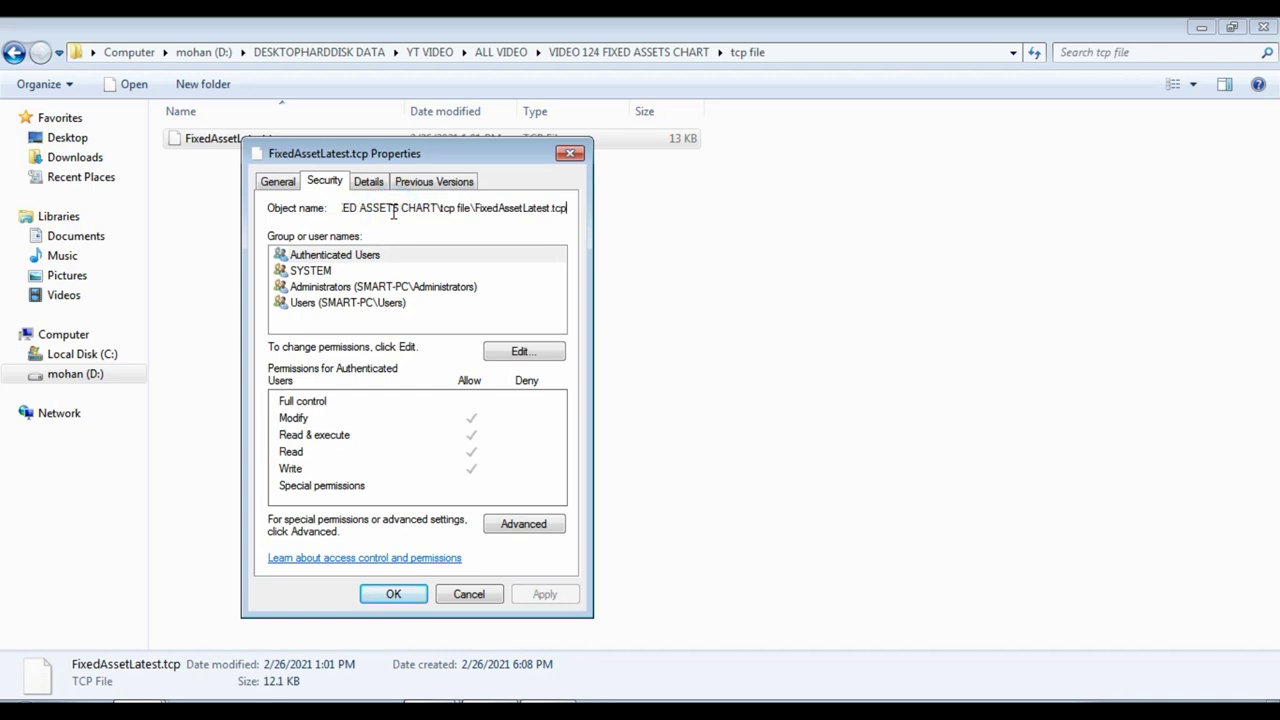
pyautogui.hotkey('shift', 'Home')
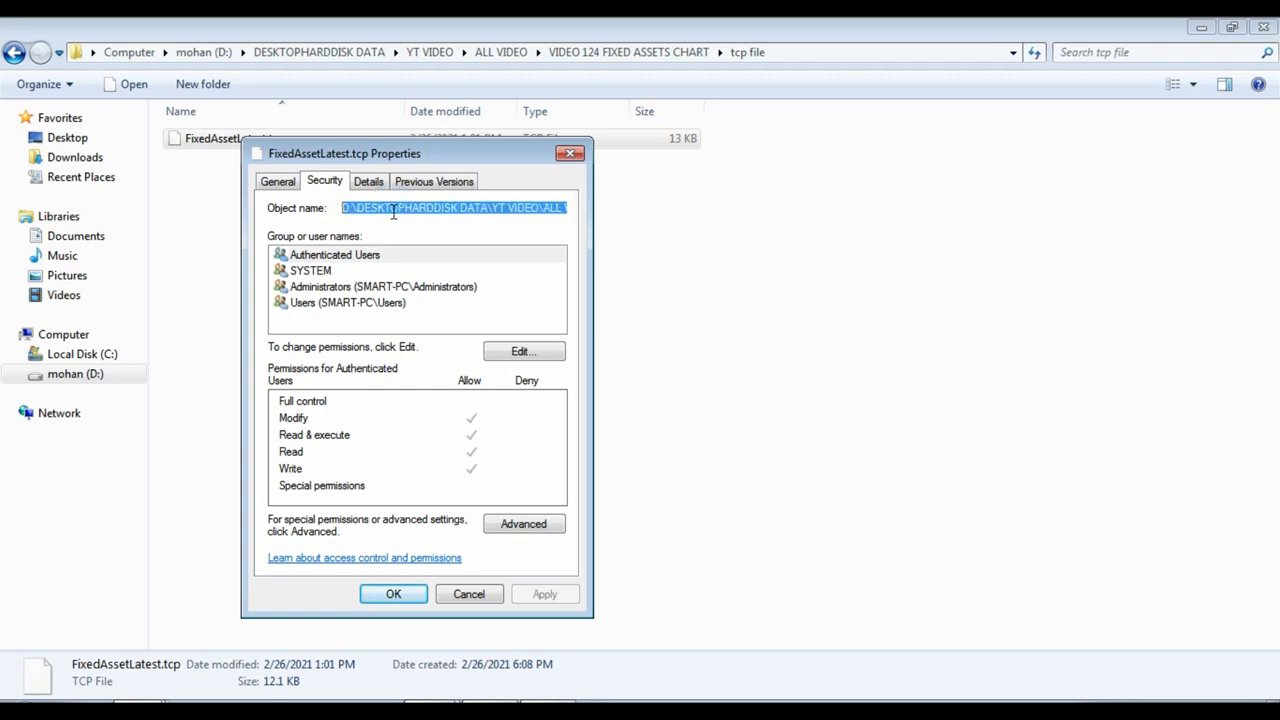
pyautogui.rightClick(491, 207)
pyautogui.click(540, 270)
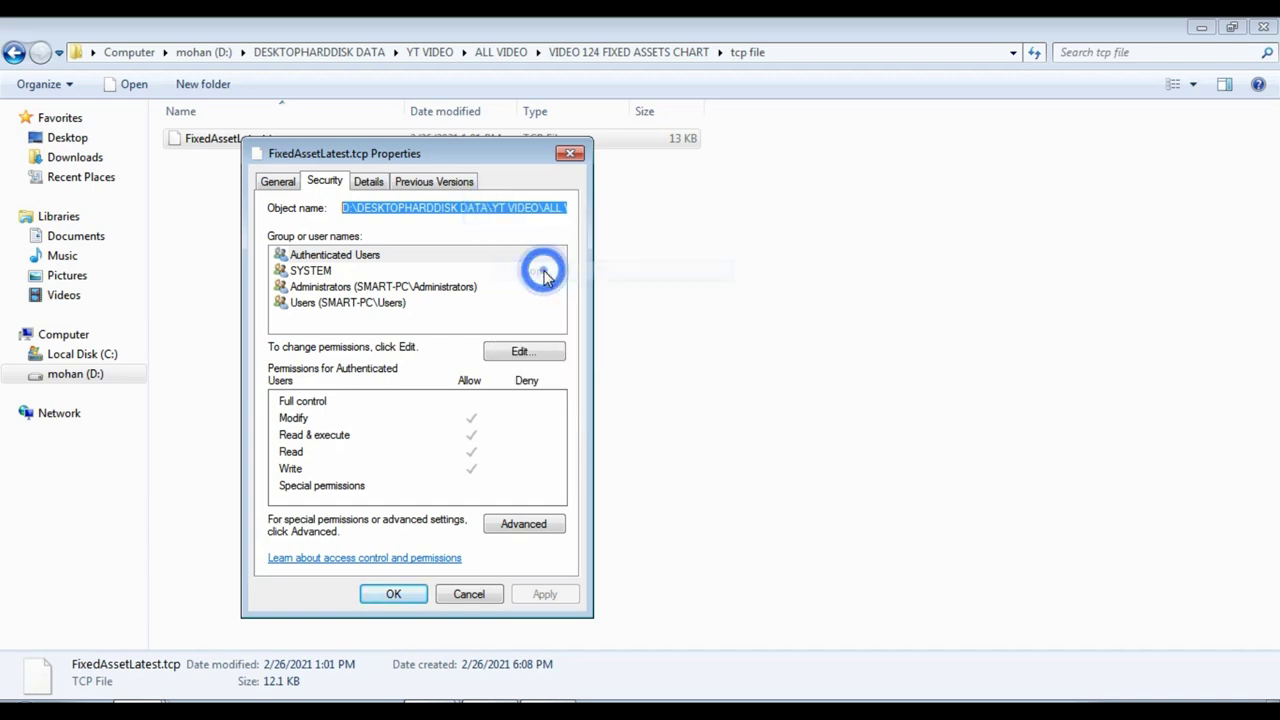
pyautogui.click(393, 594)
pyautogui.click(432, 694)
pyautogui.click(423, 680)
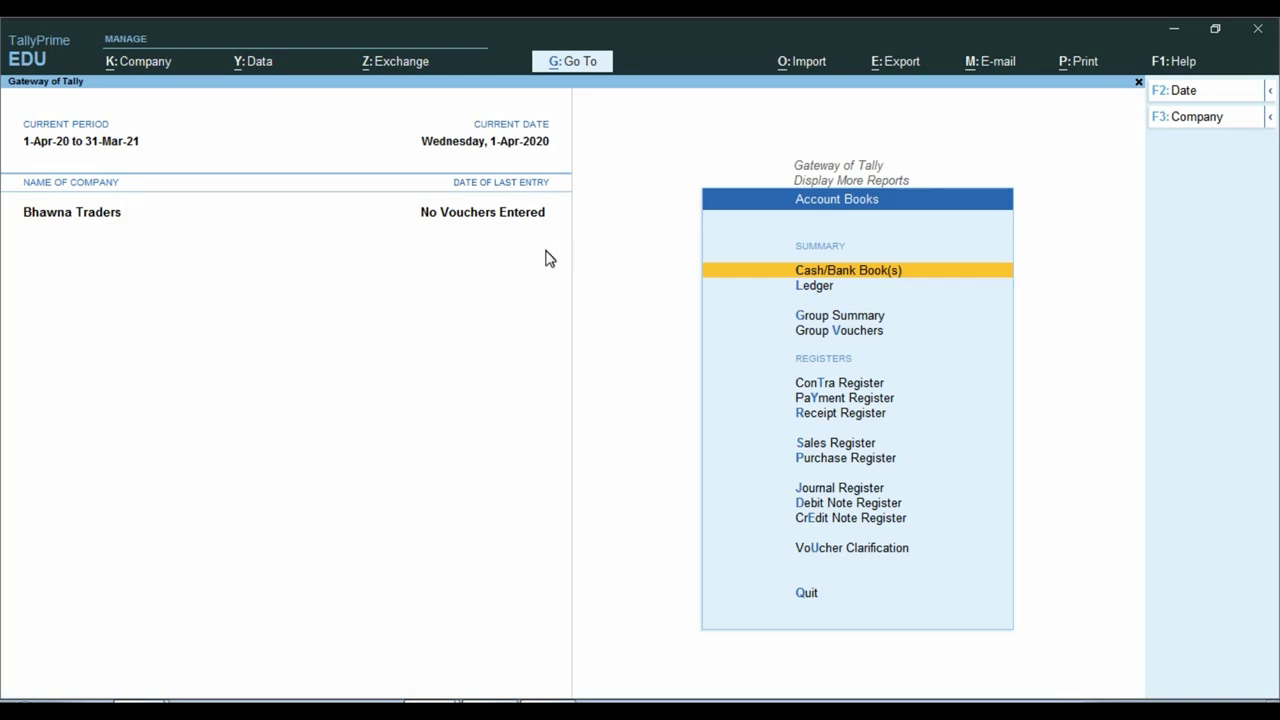
# - Leave Account Books and open the local TDL configuration from the TDLs & AddOns management screen
pyautogui.press('Escape')
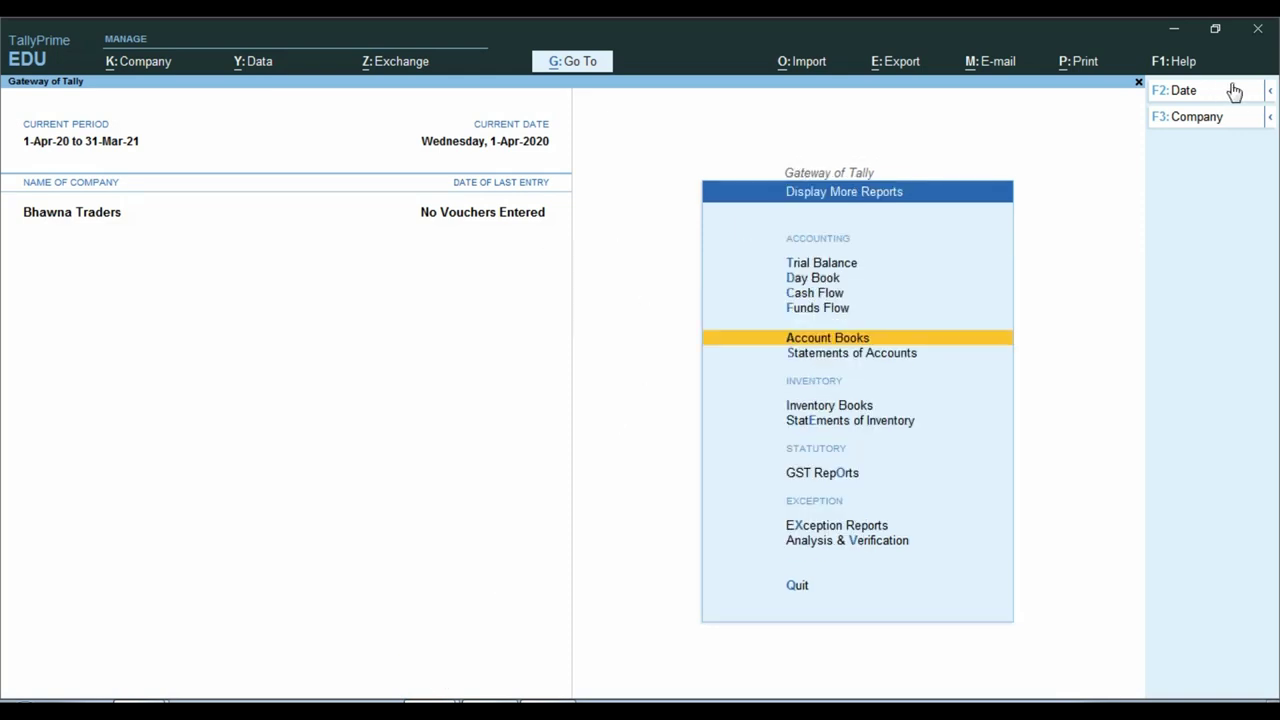
pyautogui.click(1182, 63)
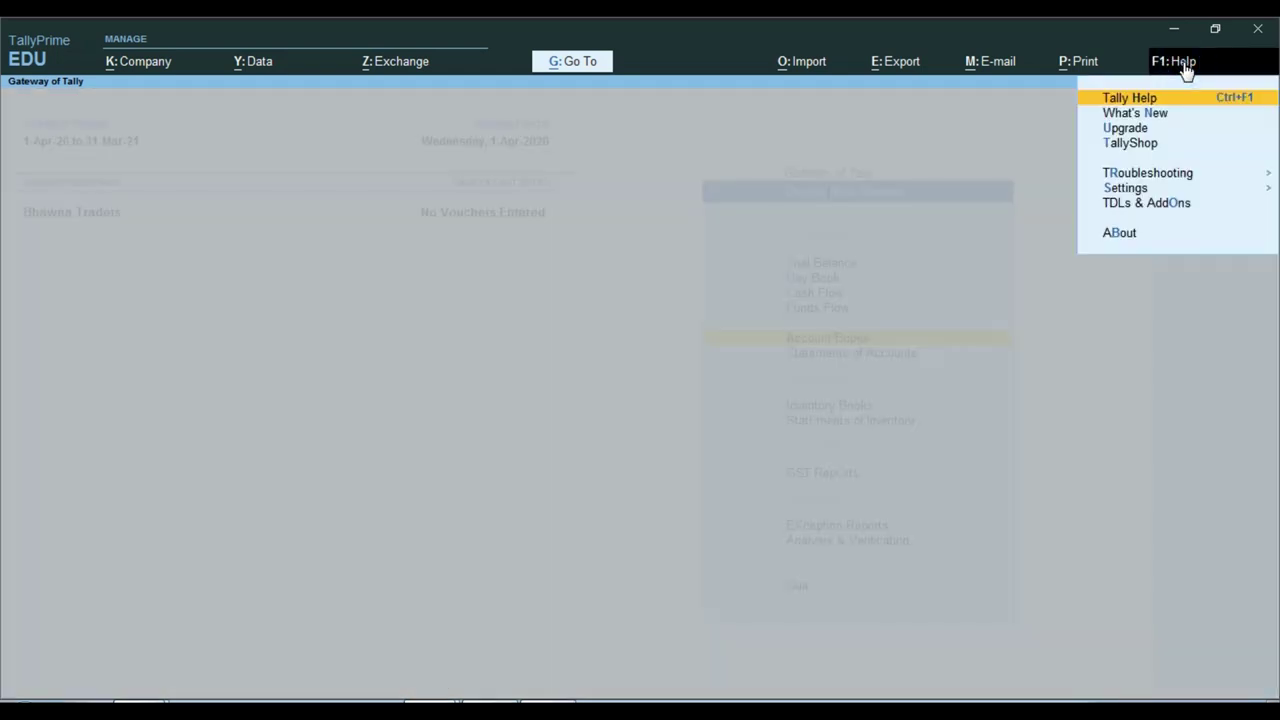
pyautogui.click(1181, 204)
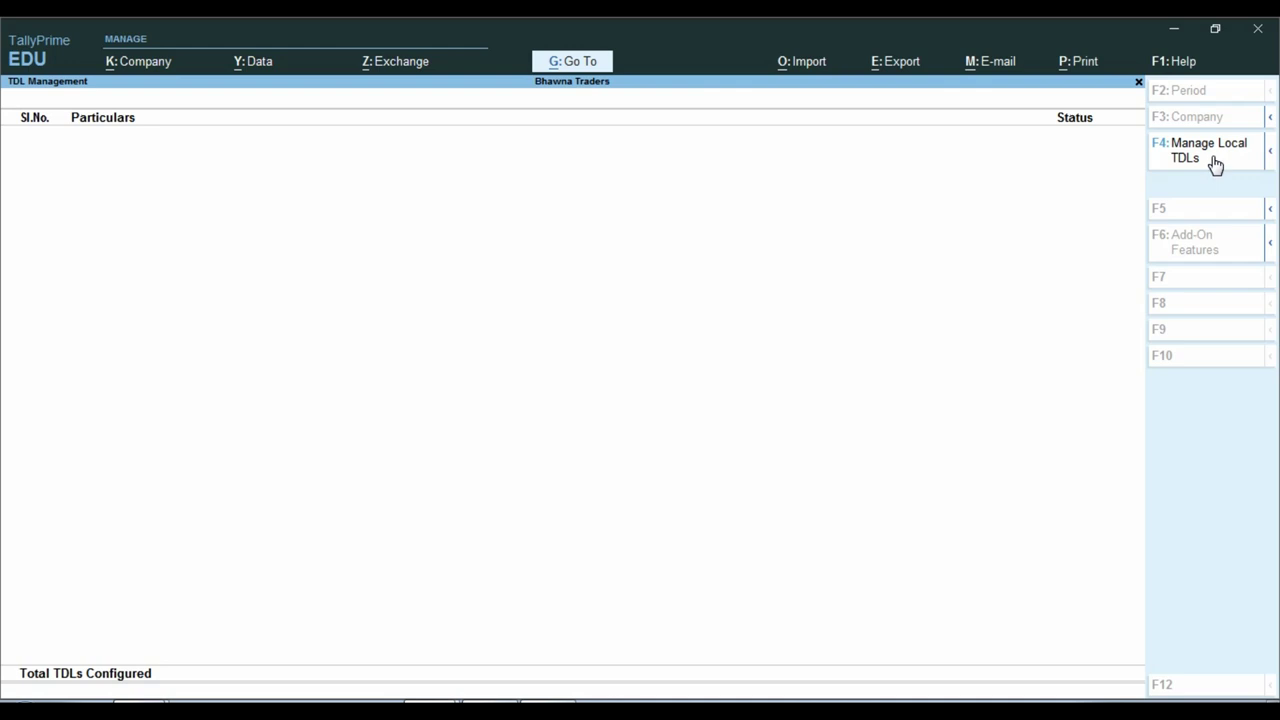
pyautogui.press('ctrl')
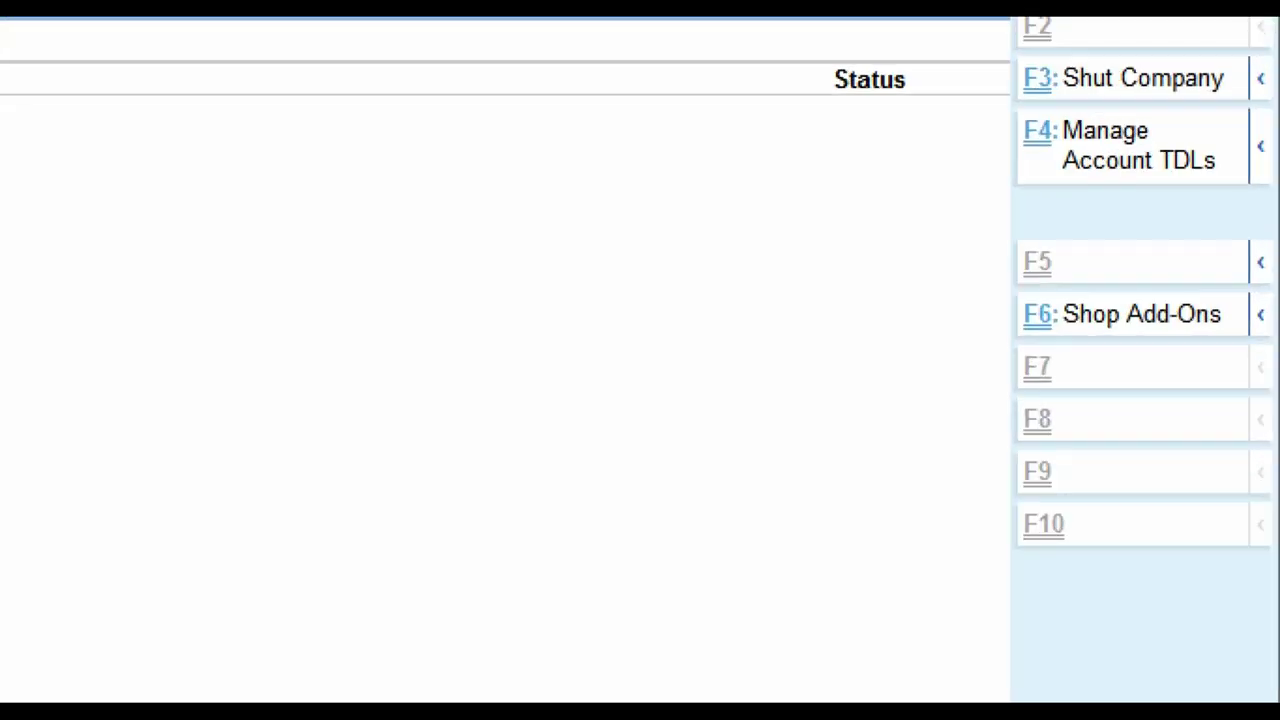
pyautogui.click(1148, 160)
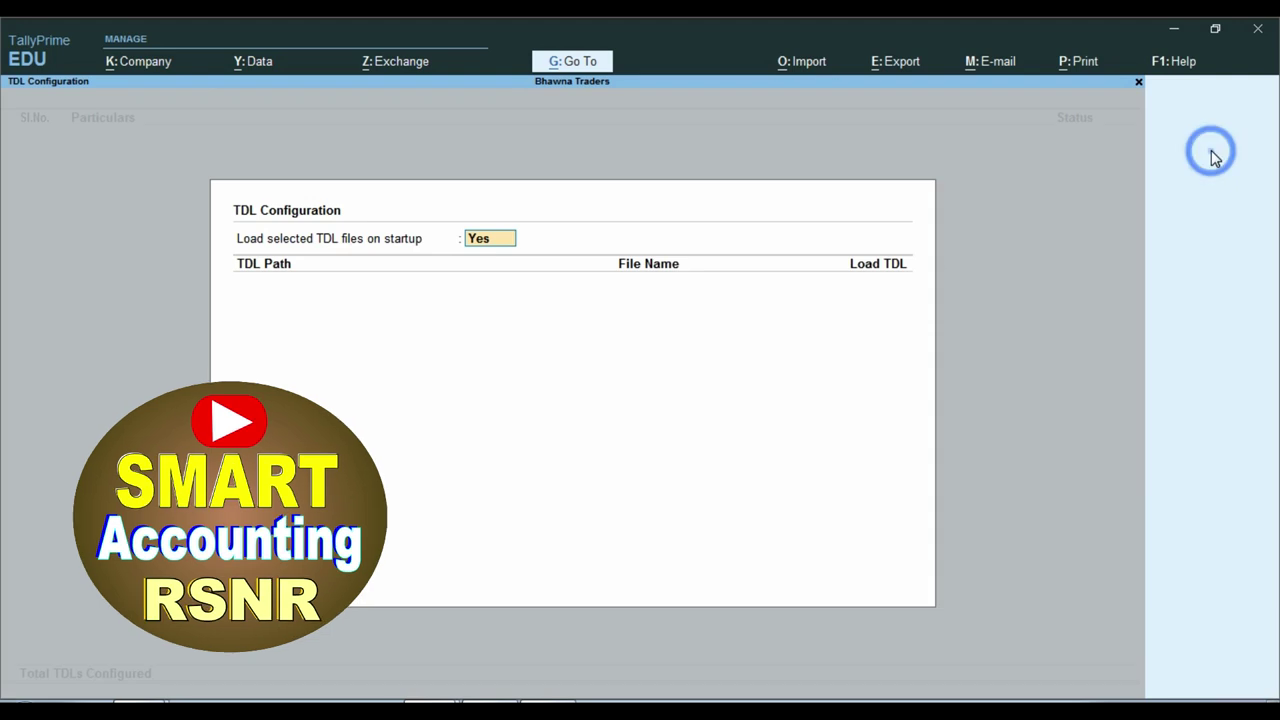
# - Set loading of selected TDL files on startup to No and accept the TDL configuration
pyautogui.press('ctrl')
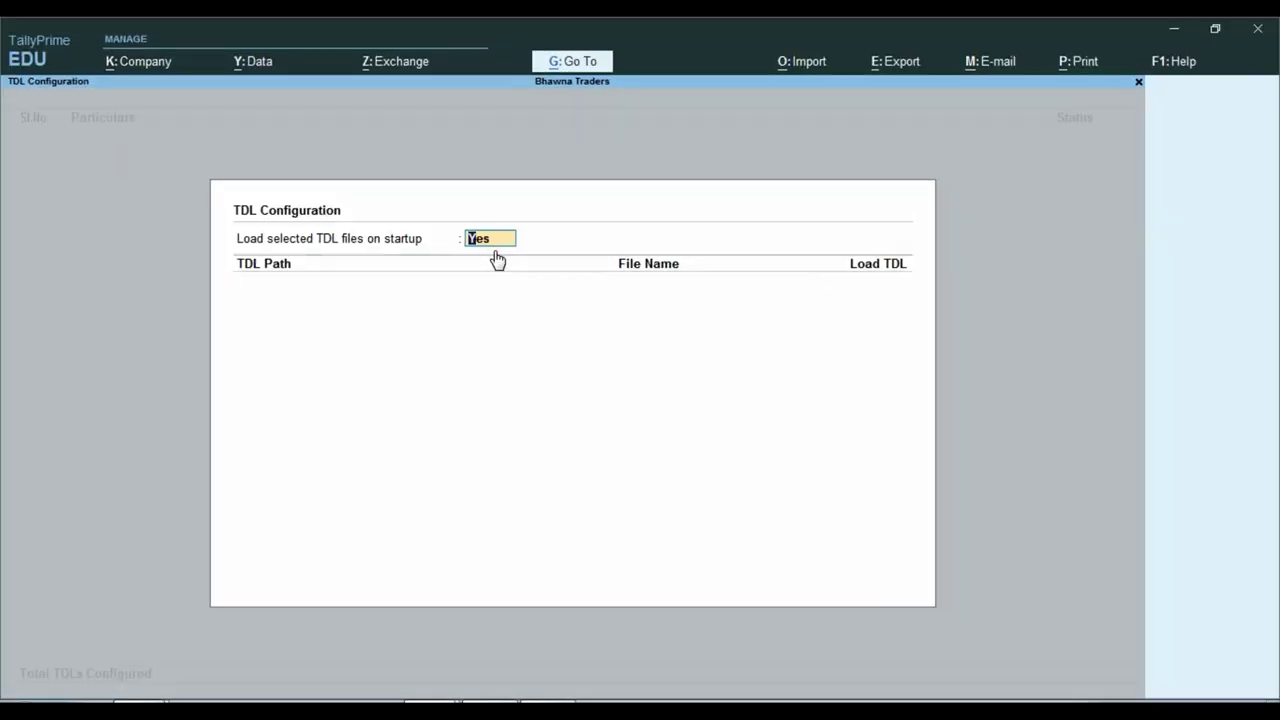
pyautogui.press('Return')
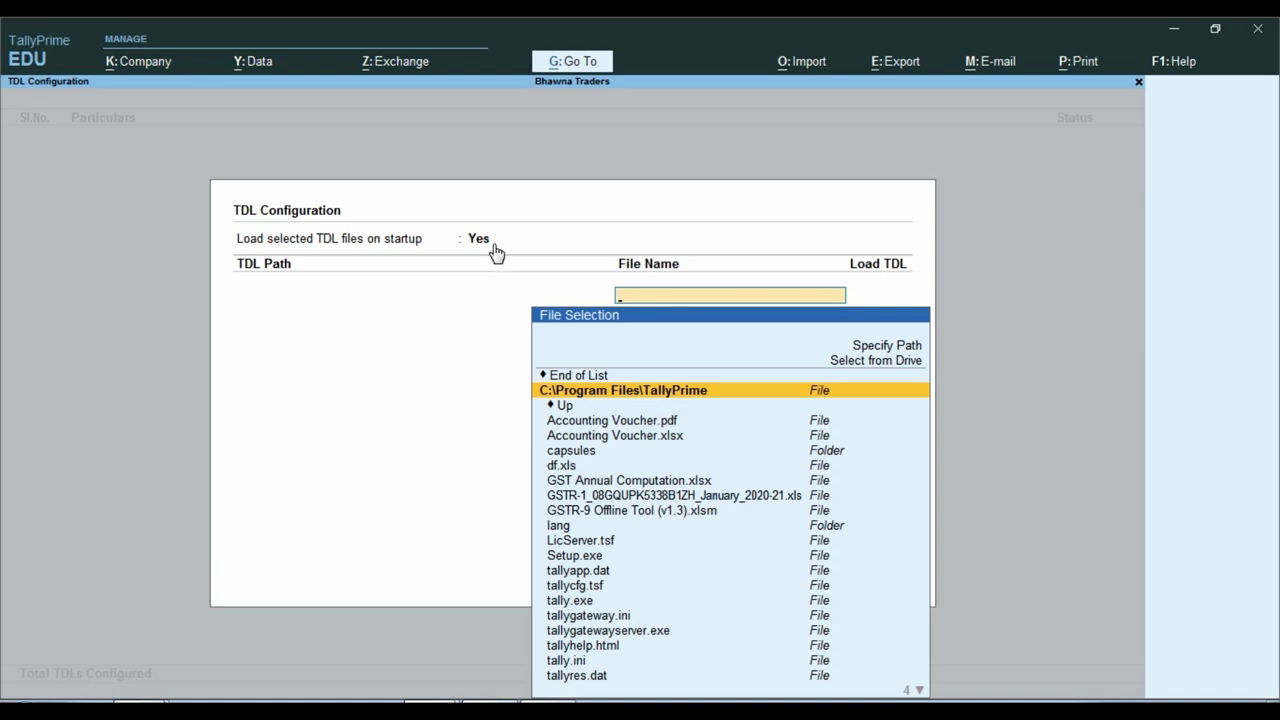
pyautogui.click(491, 245)
pyautogui.write('n')
pyautogui.press('Return')
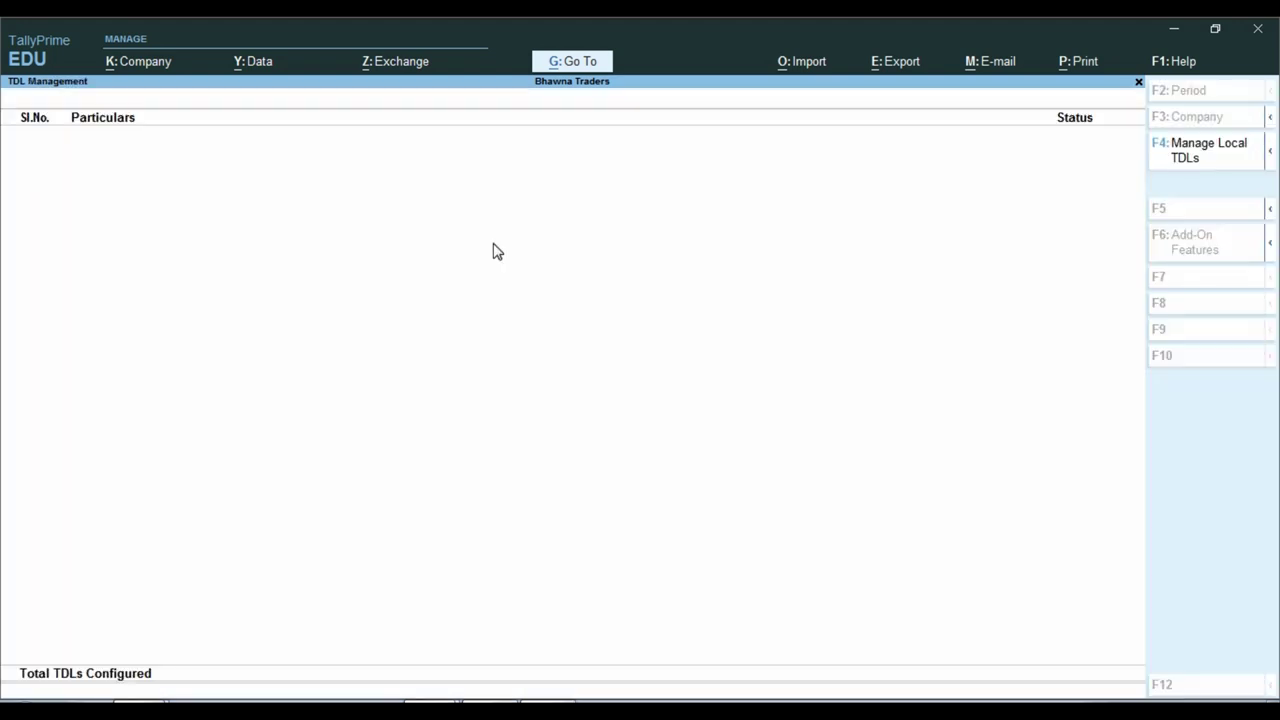
# - Reopen the local TDL configuration and set loading of selected TDL files on startup to Yes
pyautogui.click(1190, 152)
pyautogui.write('y')
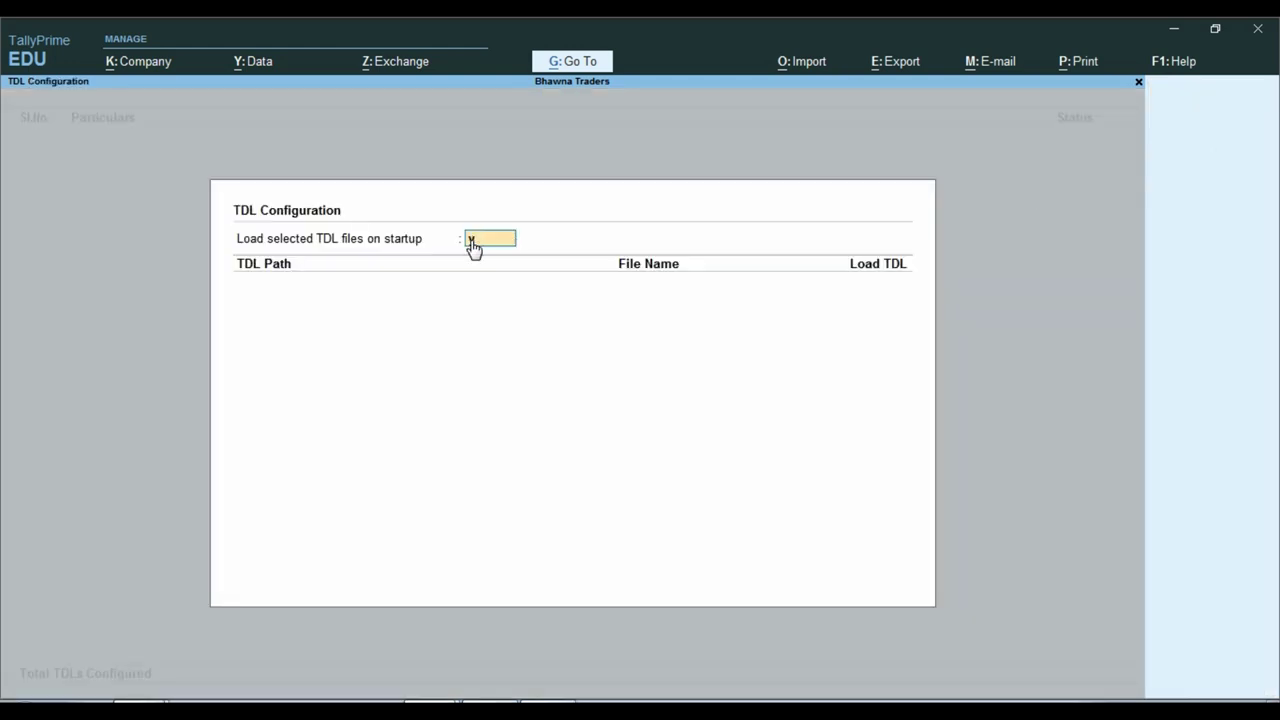
pyautogui.press('Return')
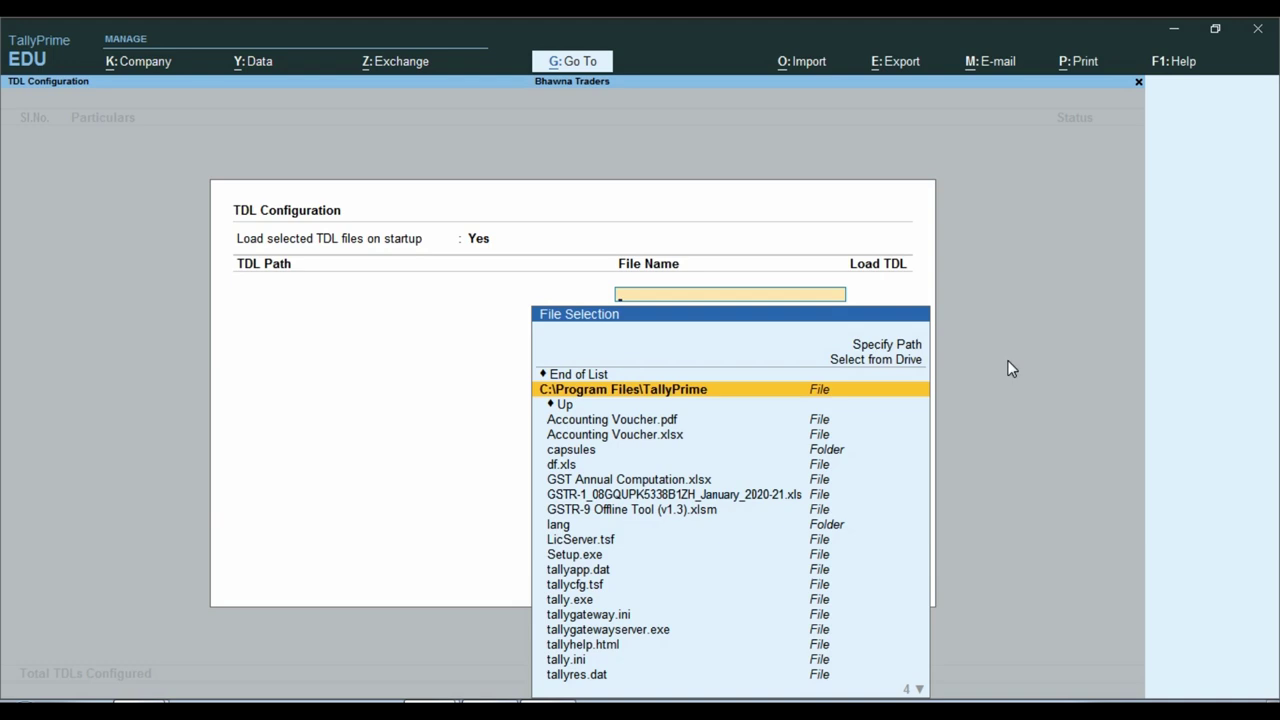
# - Add FixedAssetLatest.tcp by specifying its copied file path, keep Load TDL at Yes and accept the configuration
pyautogui.click(856, 350)
pyautogui.press('Return')
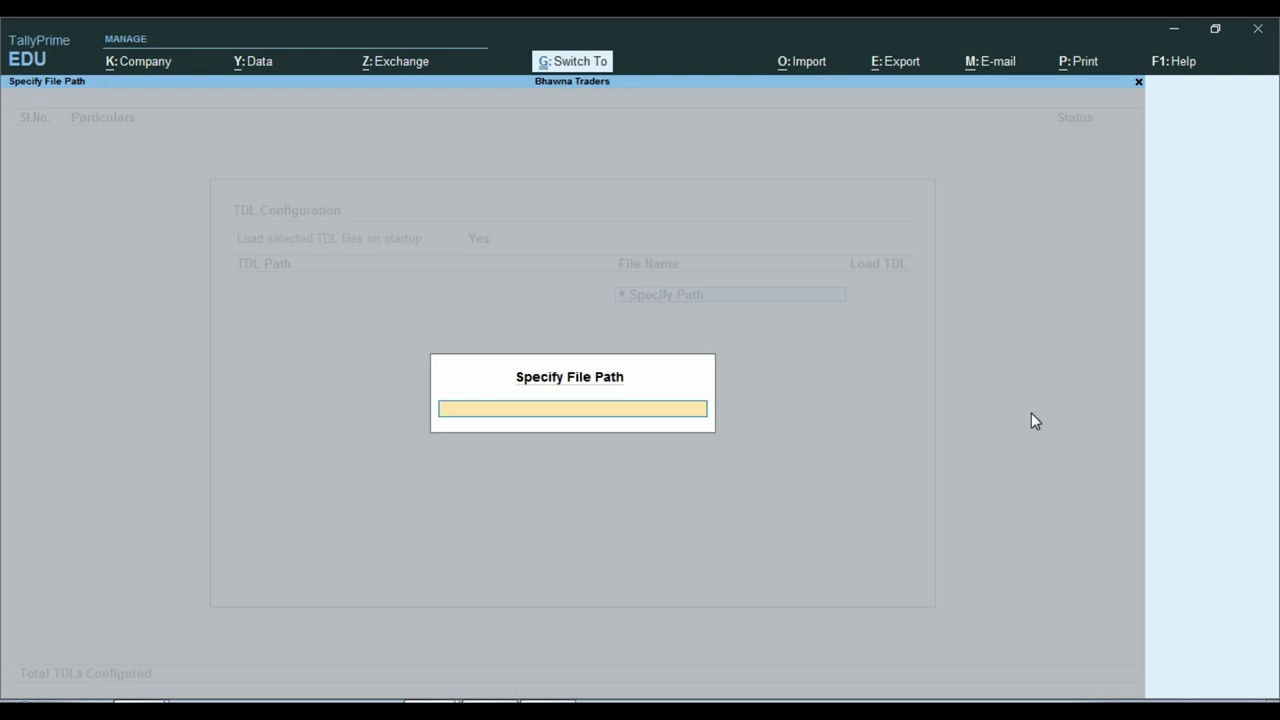
pyautogui.hotkey('ctrl', 'v')
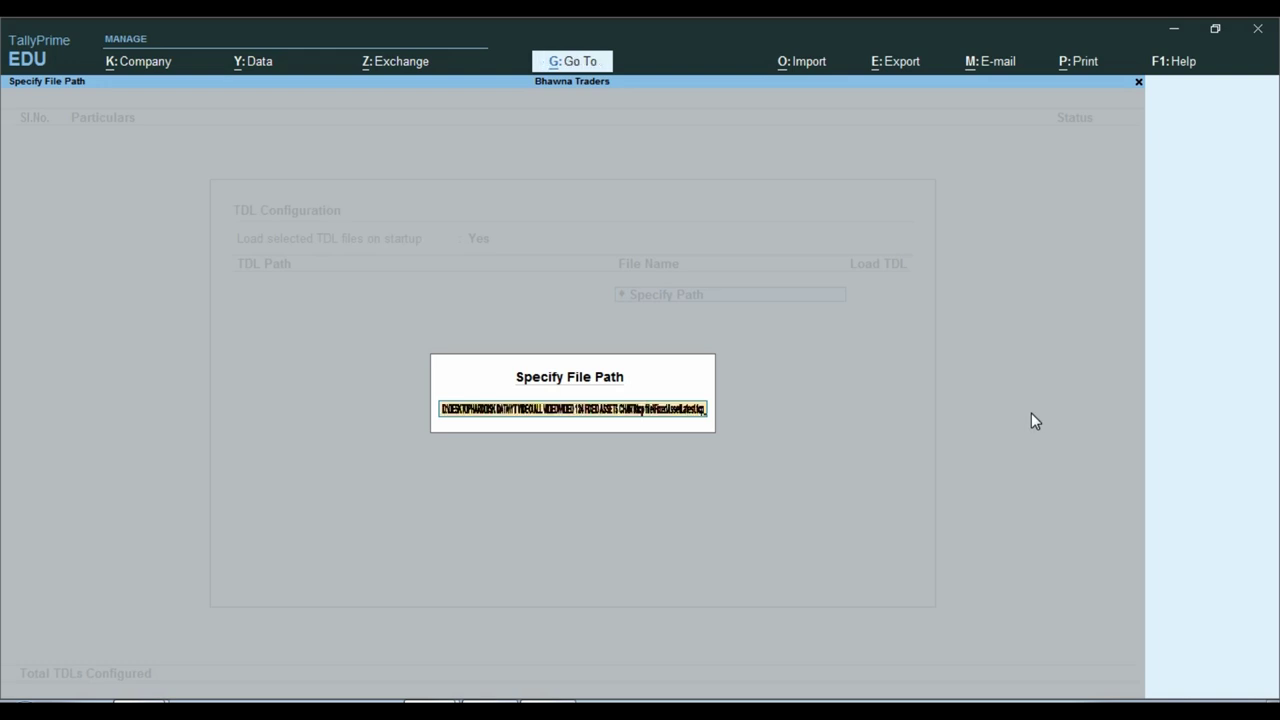
pyautogui.press('Return')
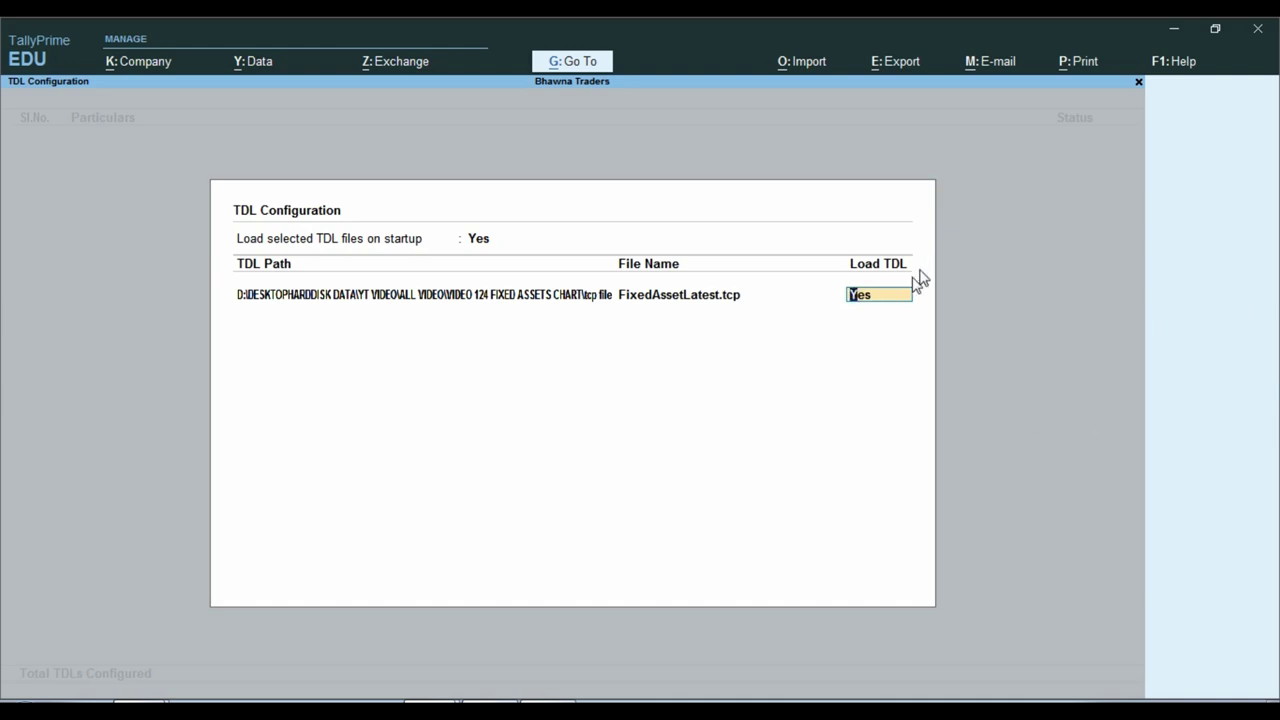
pyautogui.press('Return')
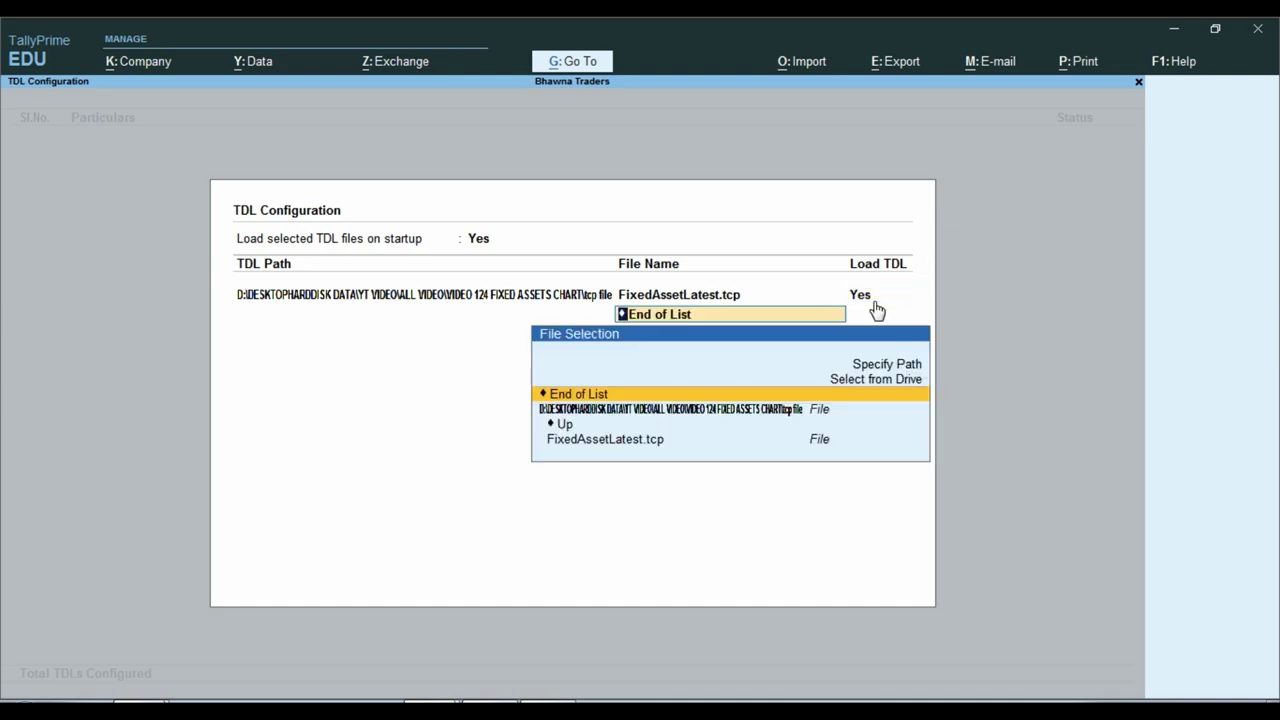
pyautogui.press('Return')
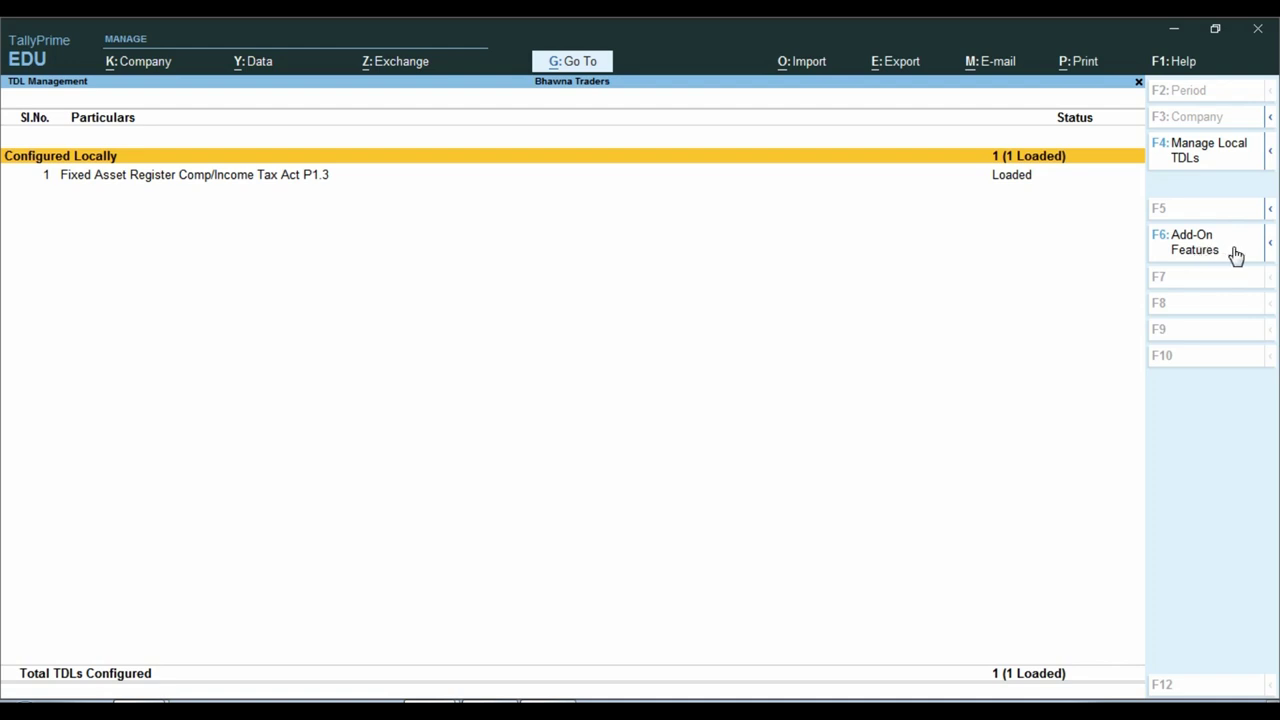
# - Set Enable Fixed Asset Registers to Yes in the Add-On Features and accept the change
pyautogui.press('ctrl')
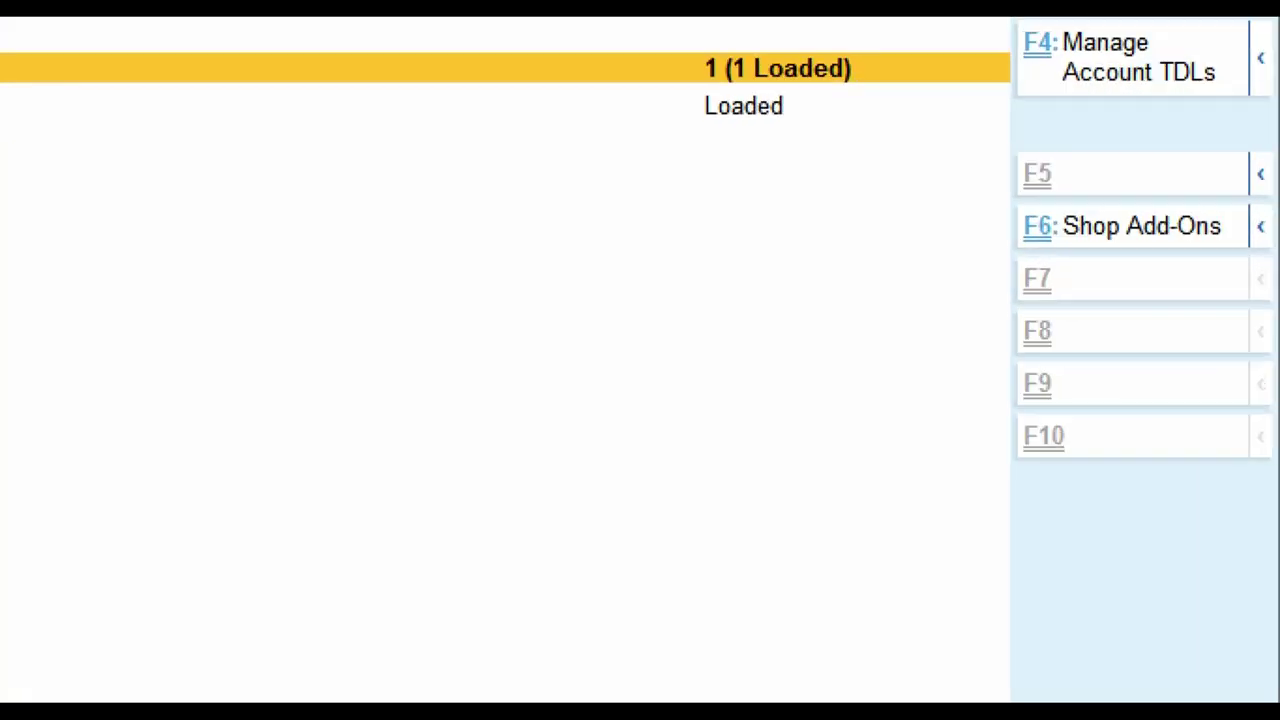
pyautogui.click(1165, 242)
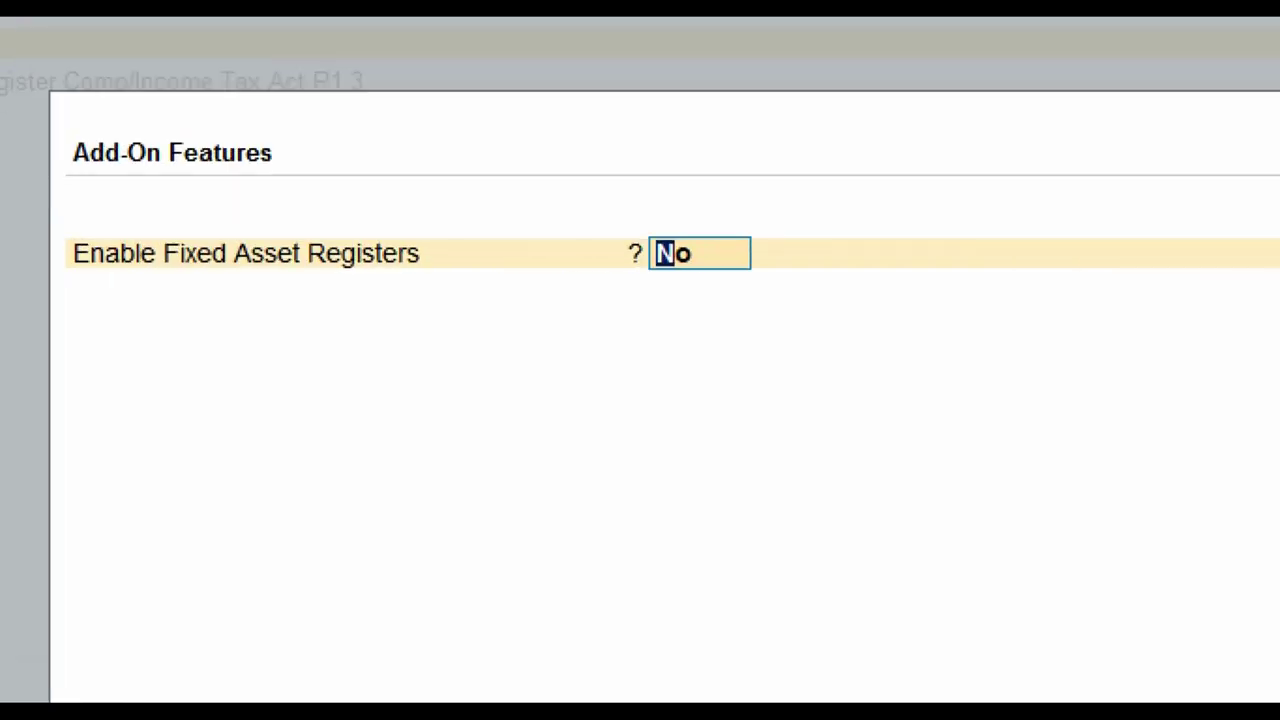
pyautogui.moveTo(20, 213)
pyautogui.mouseDown()
pyautogui.moveTo(458, 297)
pyautogui.moveTo(850, 293)
pyautogui.mouseUp()
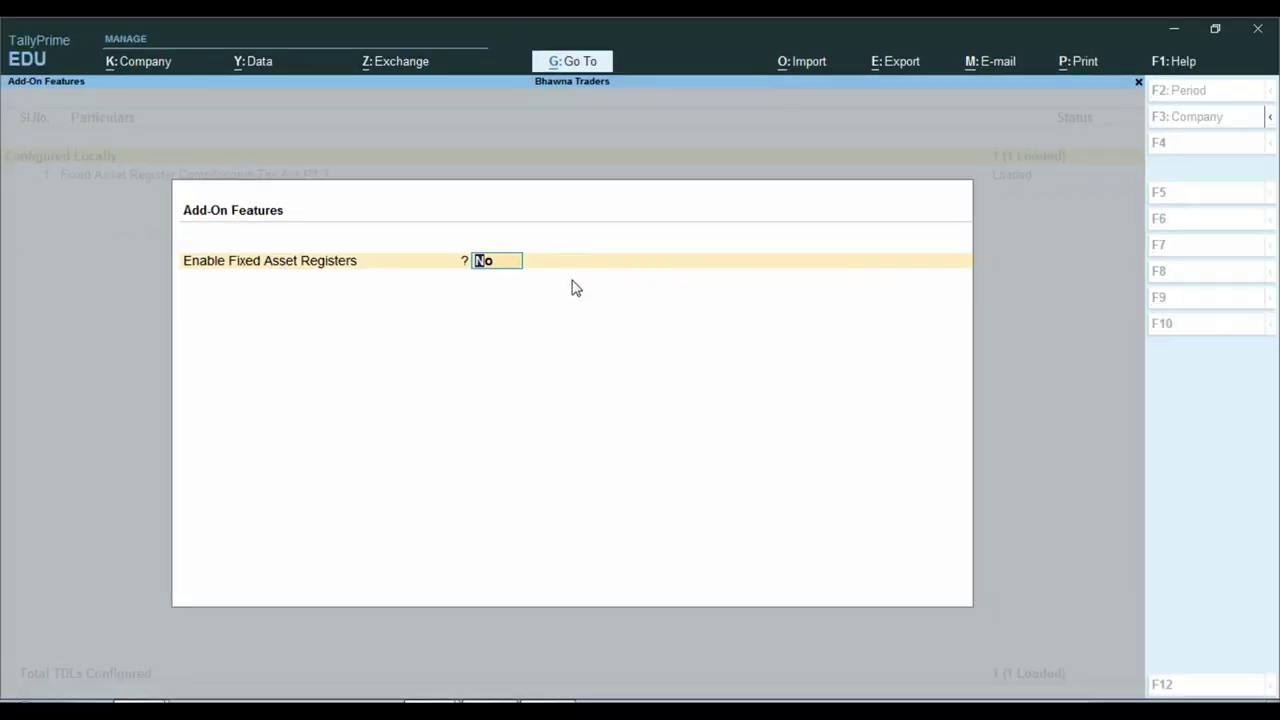
pyautogui.write('y')
pyautogui.press('Return')
pyautogui.press('Return')
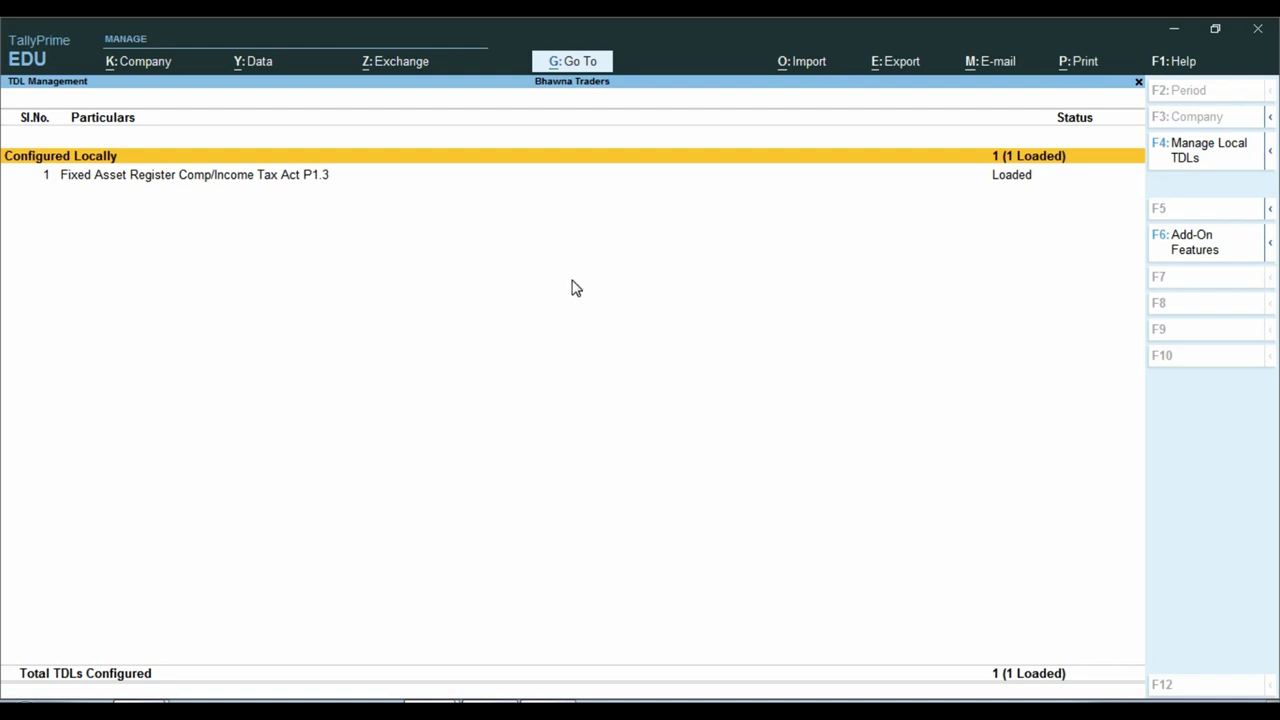
# - Check the register list in Account Books under Display More Reports for a Fixed Asset Register entry, and return to the Gateway of Tally
pyautogui.press('Escape')
pyautogui.press('Down')
pyautogui.press('Down')
pyautogui.press('Down')
pyautogui.press('Down')
pyautogui.press('Down')
pyautogui.press('Down')
pyautogui.press('Down')
pyautogui.press('Down')
pyautogui.press('Down')
pyautogui.press('Down')
pyautogui.press('Down')
pyautogui.press('Down')
pyautogui.press('Return')
pyautogui.press('Down')
pyautogui.press('Down')
pyautogui.press('Down')
pyautogui.press('Down')
pyautogui.press('Return')
pyautogui.press('Down')
pyautogui.press('Down')
pyautogui.press('Down')
pyautogui.press('Down')
pyautogui.press('Down')
pyautogui.press('Down')
pyautogui.press('Down')
pyautogui.press('Down')
pyautogui.press('Down')
pyautogui.press('Down')
pyautogui.press('Down')
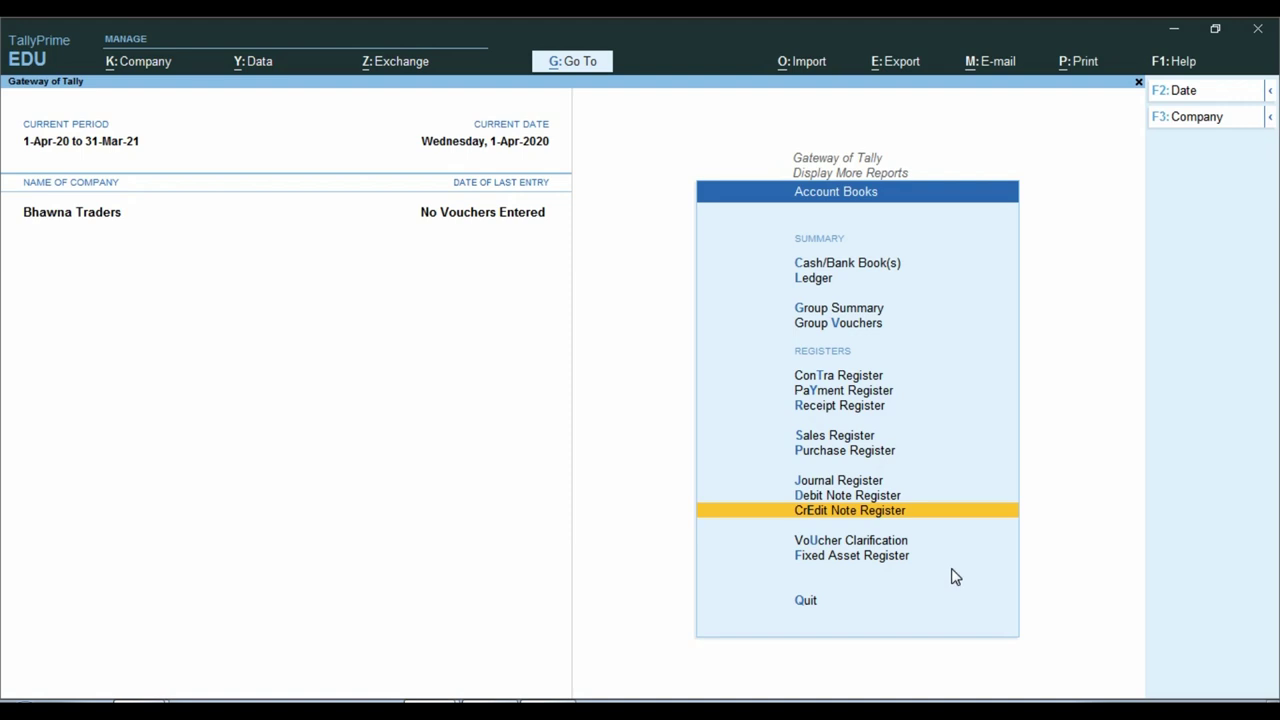
pyautogui.press('Escape')
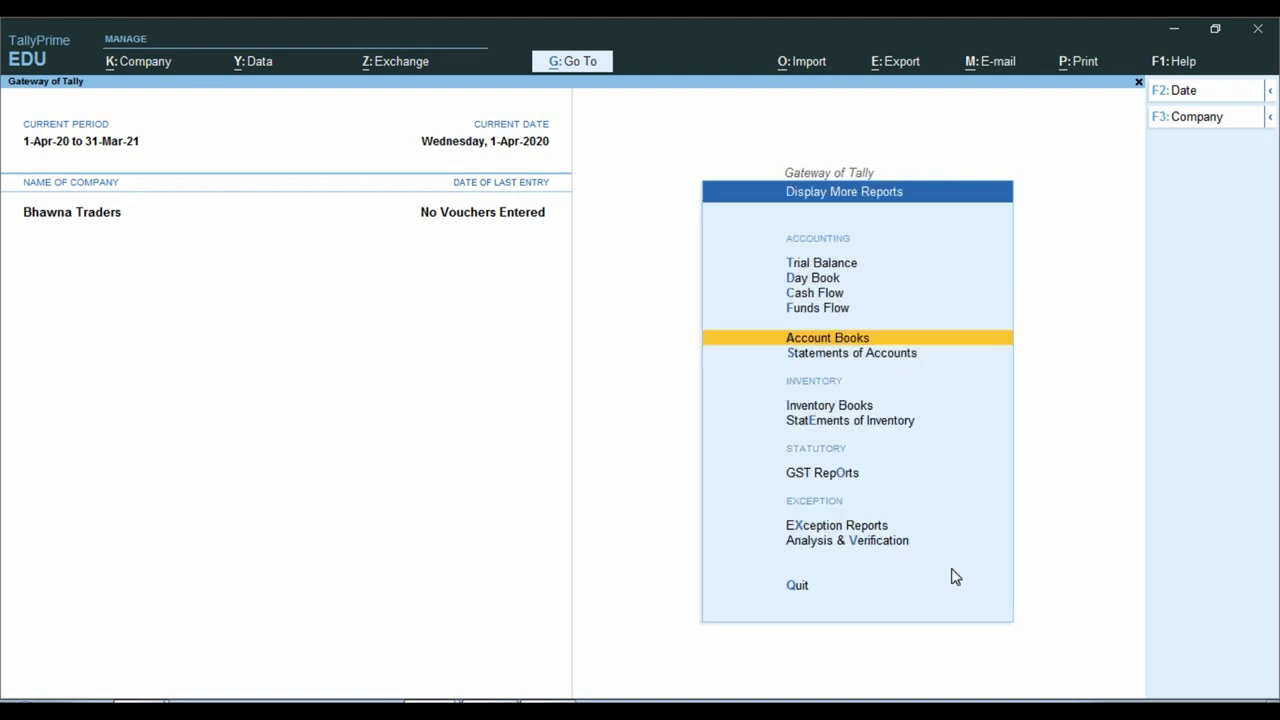
pyautogui.press('Escape')
# - Open the Journal voucher type for alteration from the accounting masters
pyautogui.press('Home')
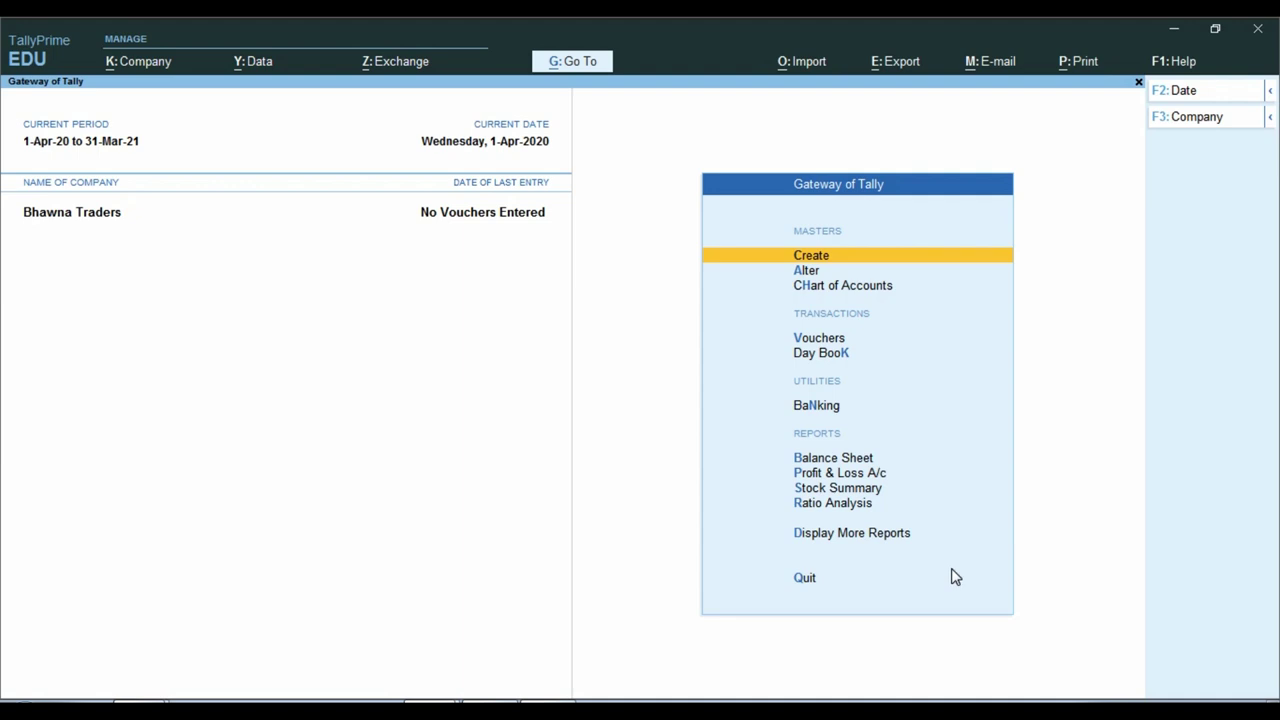
pyautogui.press('Down')
pyautogui.press('Return')
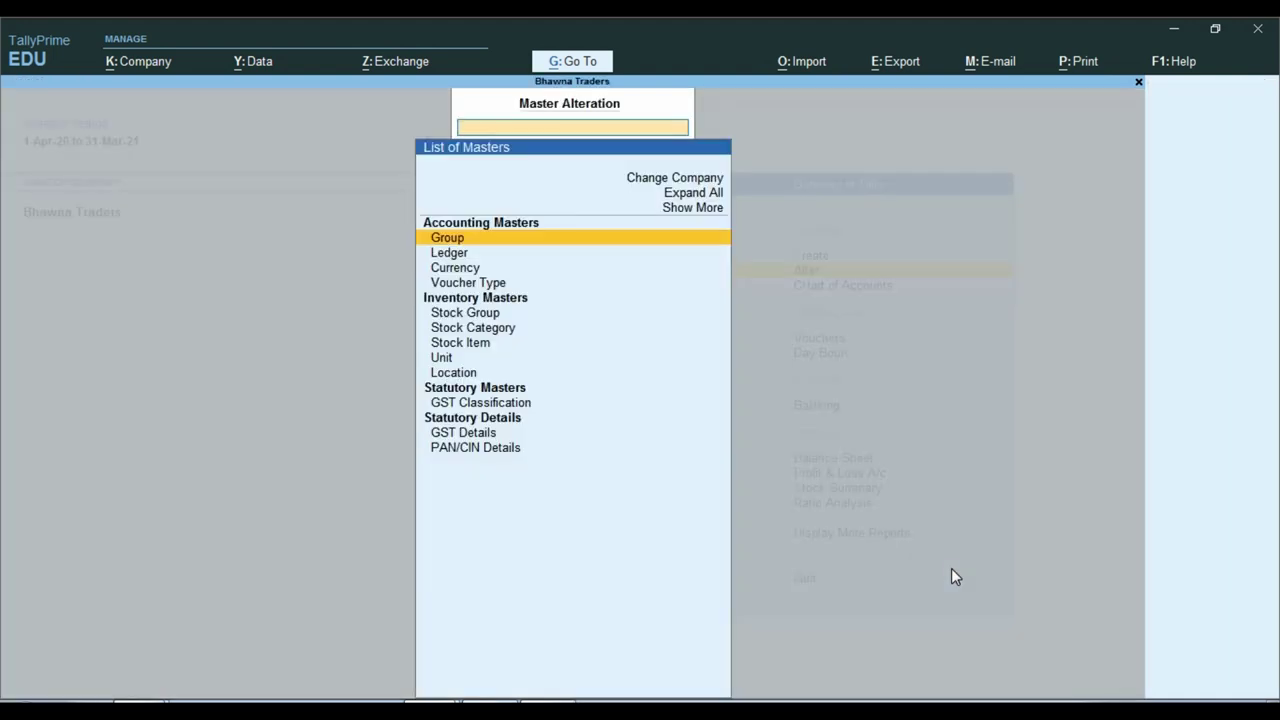
pyautogui.press('Down')
pyautogui.press('Down')
pyautogui.press('Down')
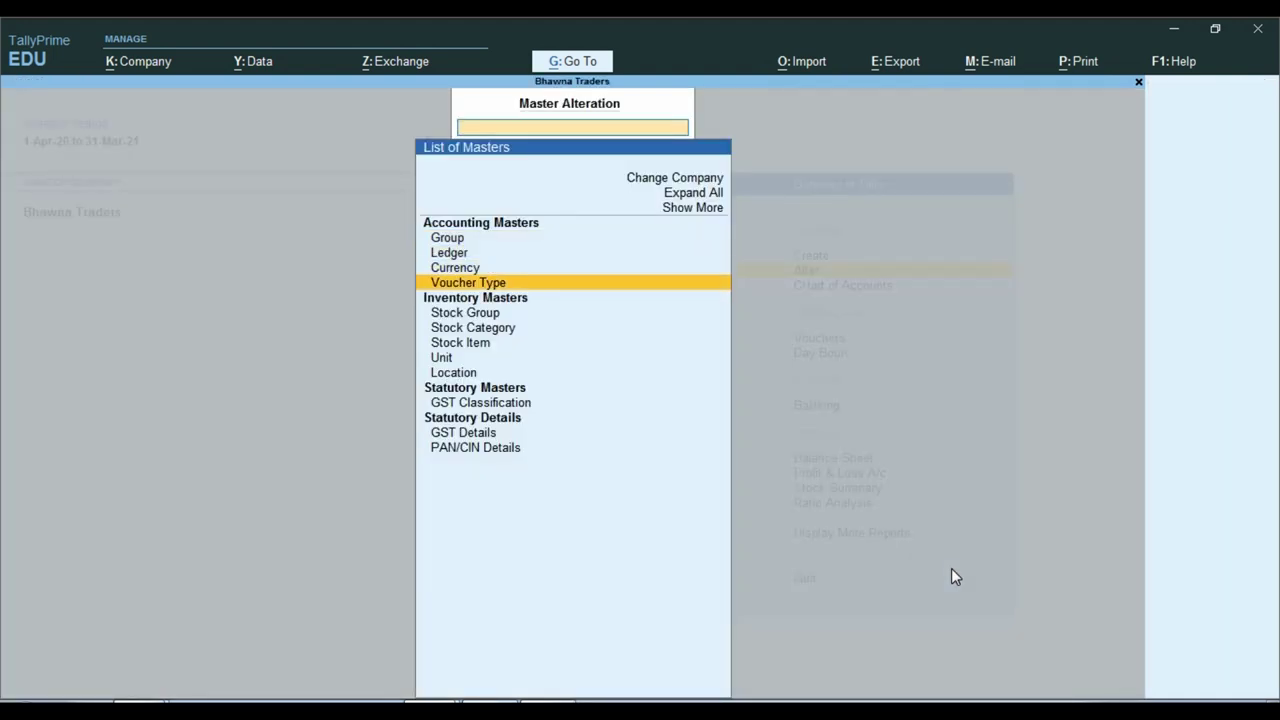
pyautogui.press('Return')
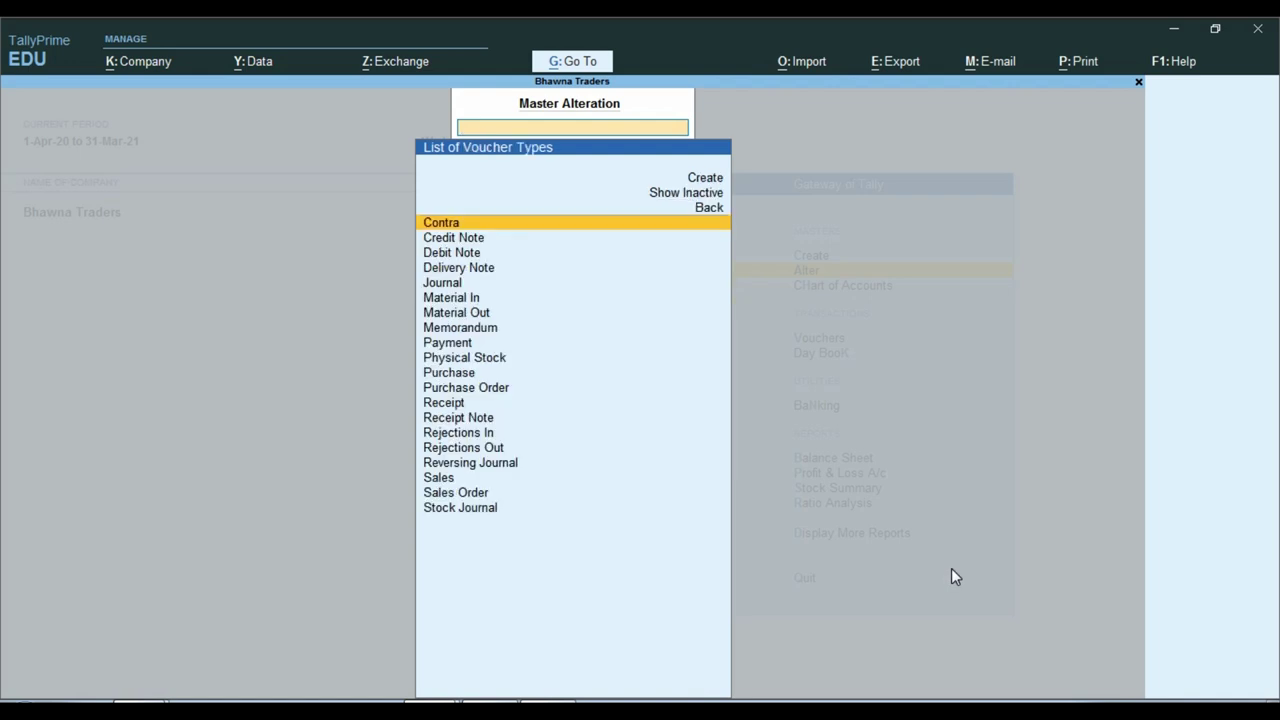
pyautogui.write('J')
pyautogui.press('Return')
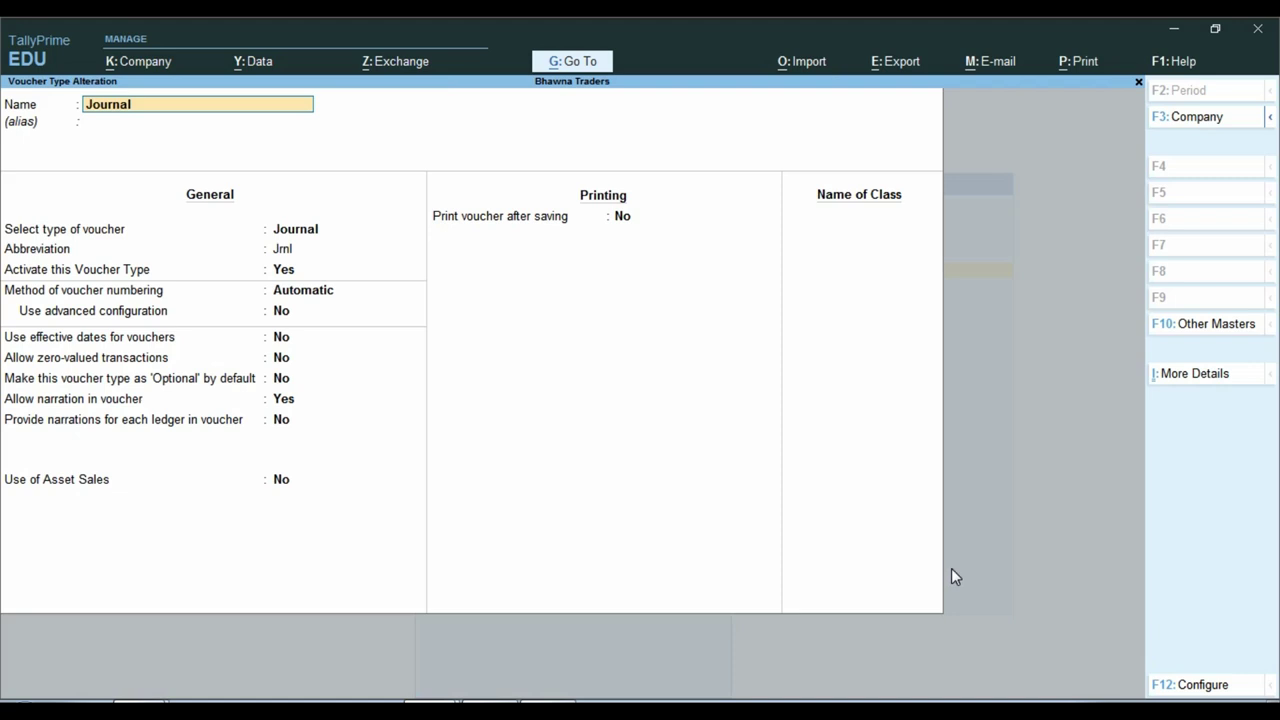
pyautogui.press('ctrl')
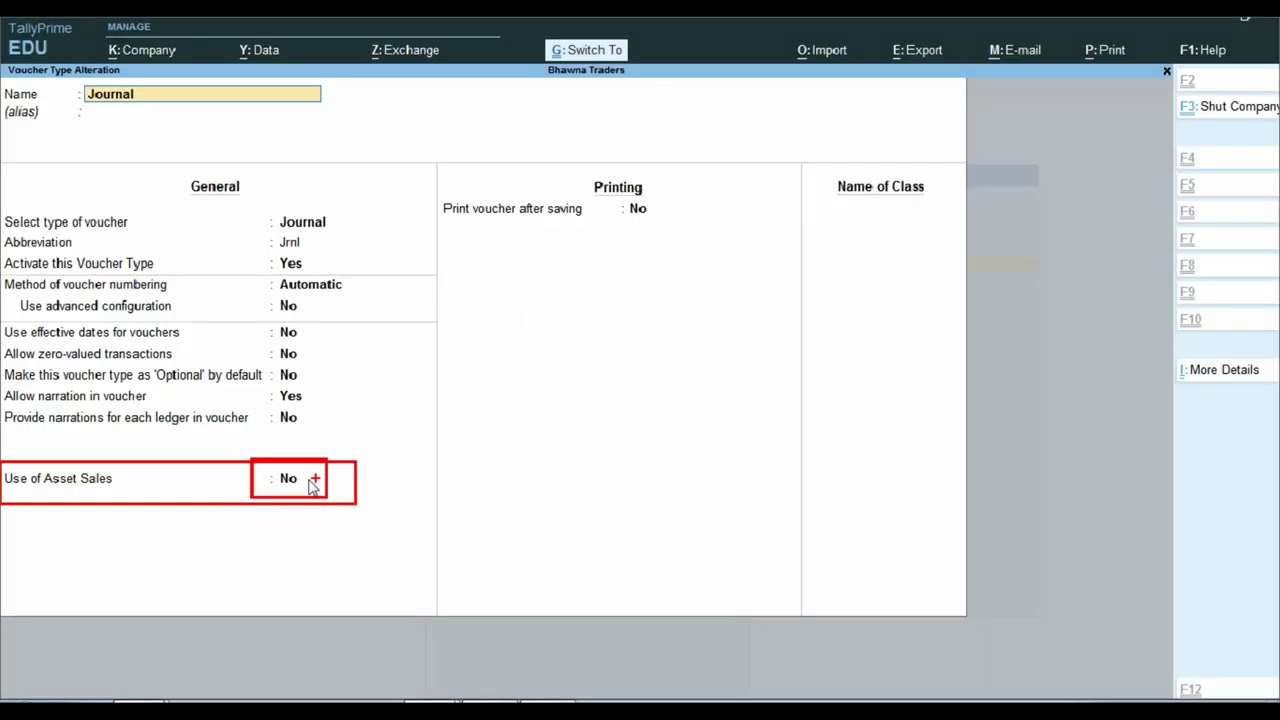
pyautogui.write('Y')
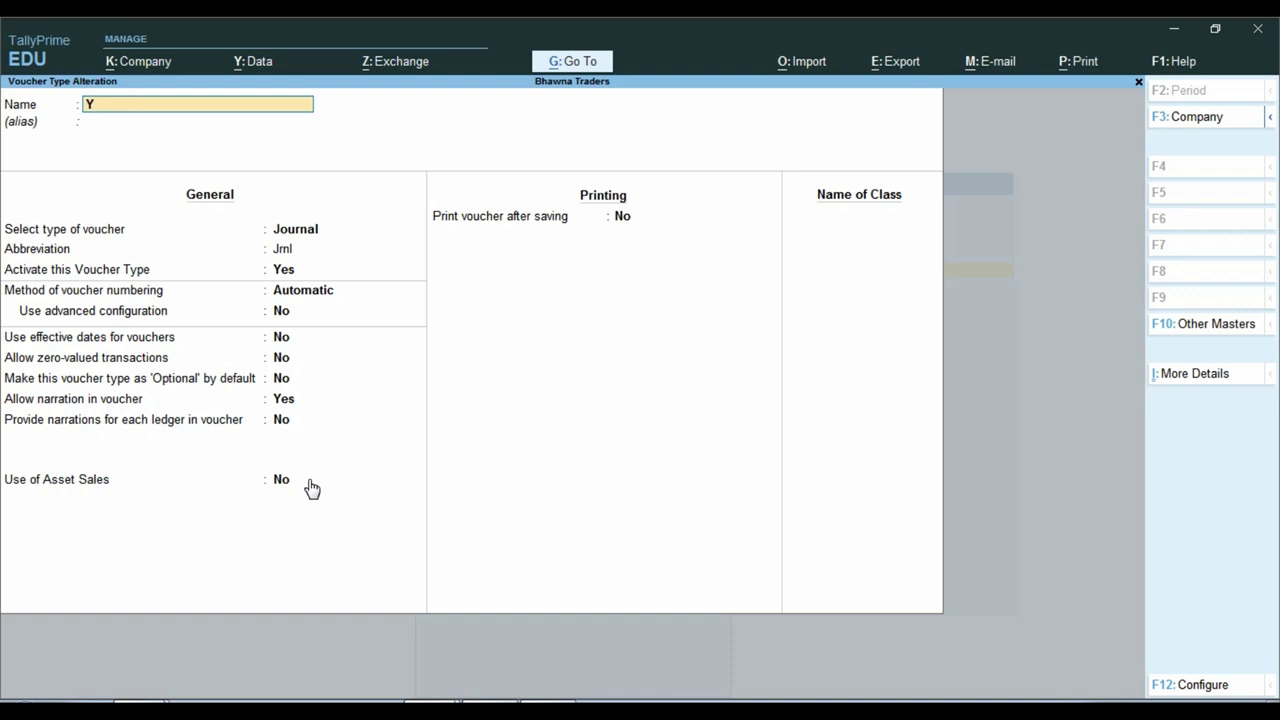
pyautogui.press('Return')
pyautogui.press('Return')
pyautogui.press('Escape')
# - Set Use of Asset Sales to Yes for the Journal voucher type, accept it and leave the voucher type list
pyautogui.press('Return')
pyautogui.press('Return')
pyautogui.press('Return')
pyautogui.press('Return')
pyautogui.press('Return')
pyautogui.press('Return')
pyautogui.press('Return')
pyautogui.press('Return')
pyautogui.press('Return')
pyautogui.press('Return')
pyautogui.press('Return')
pyautogui.press('Return')
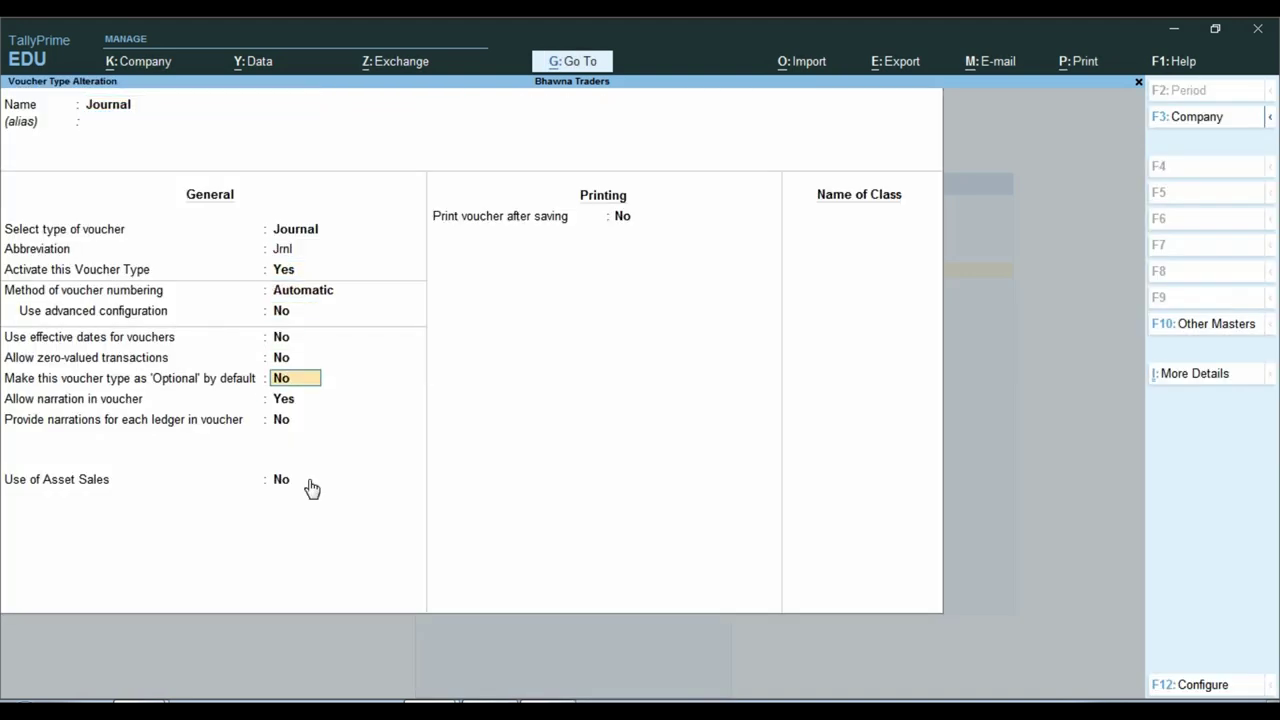
pyautogui.write('y')
pyautogui.press('Return')
pyautogui.press('Return')
pyautogui.press('Return')
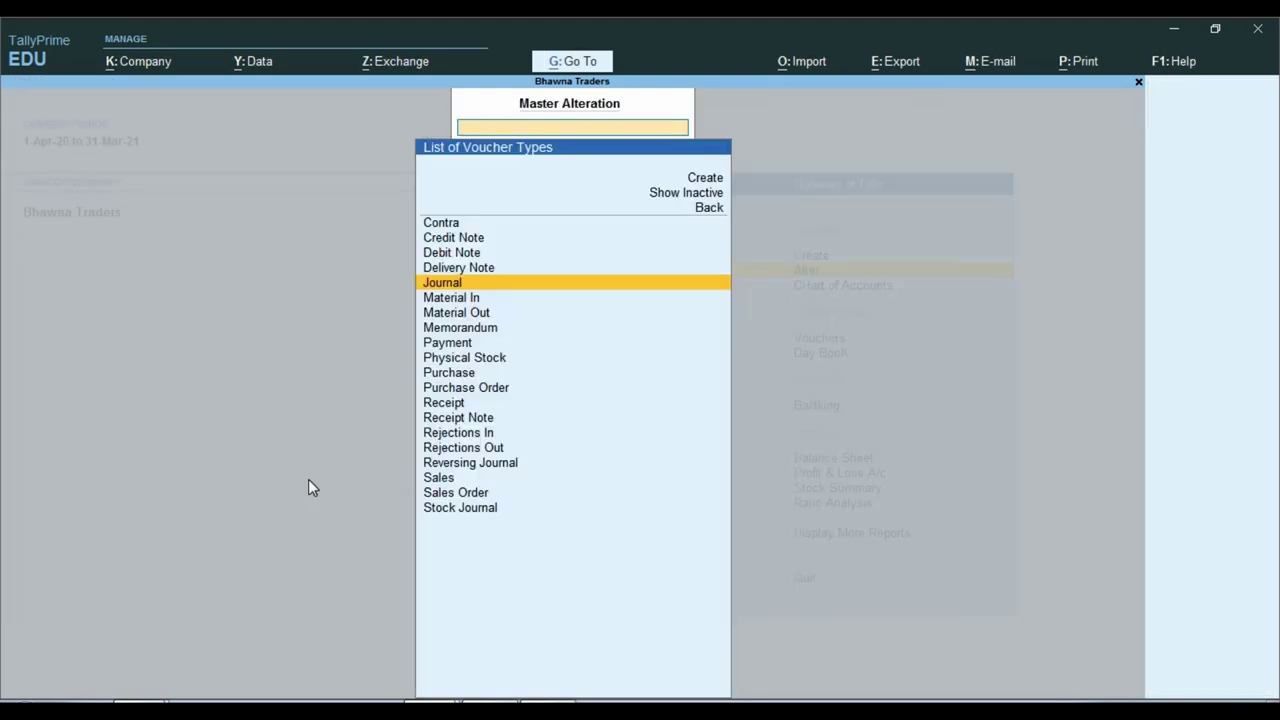
pyautogui.press('Escape')
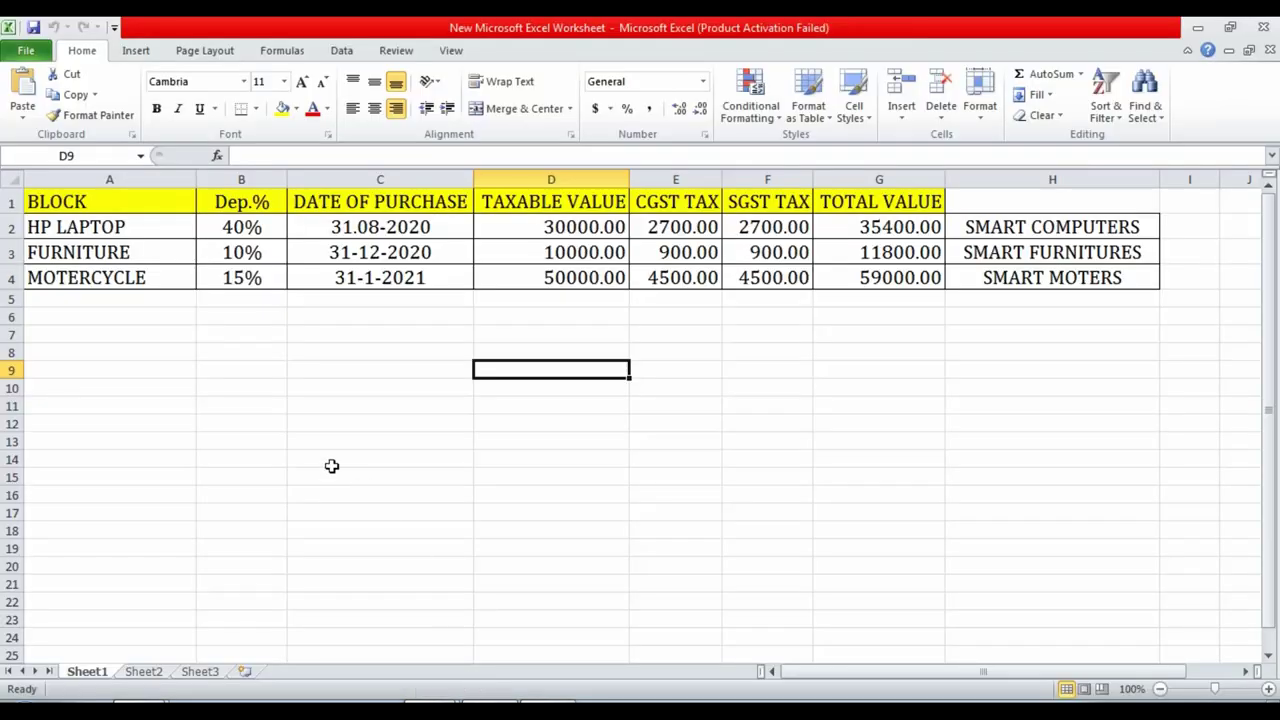
# - Examine the asset blocks, depreciation rates and purchase details in the Excel worksheet, and switch back to TallyPrime's Gateway of Tally
pyautogui.click(290, 436)
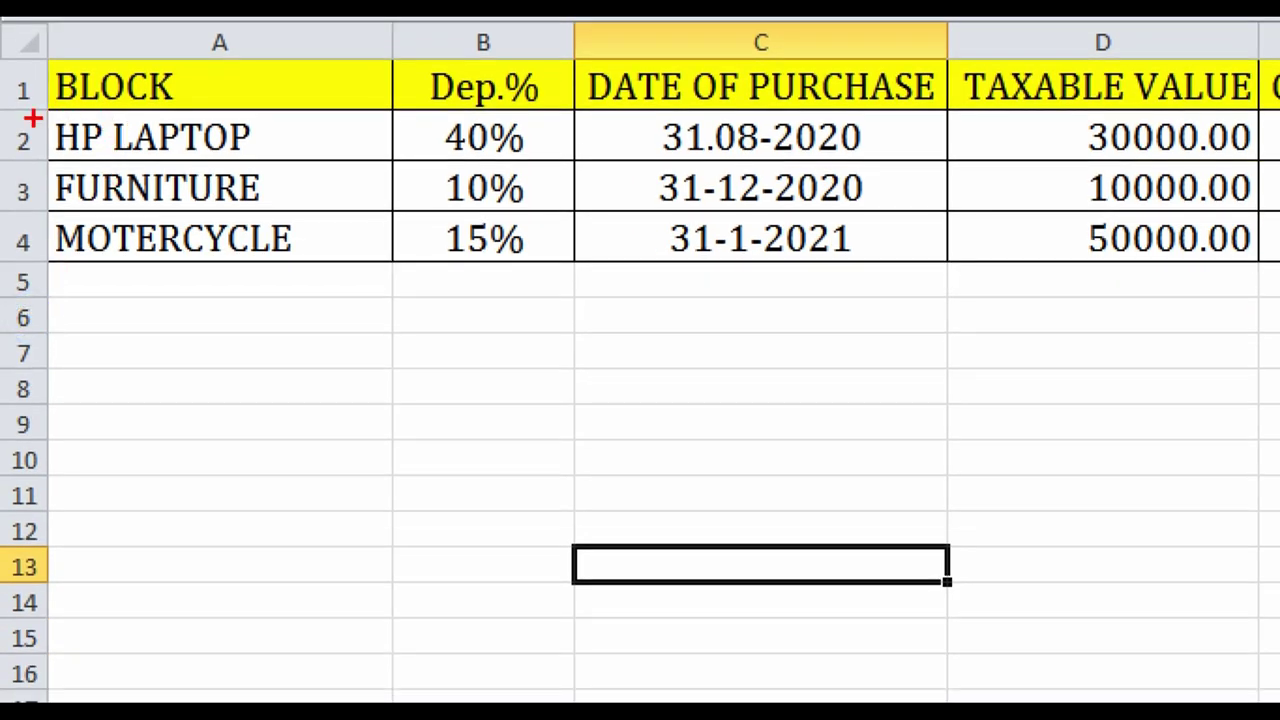
pyautogui.moveTo(30, 113)
pyautogui.mouseDown()
pyautogui.moveTo(133, 214)
pyautogui.moveTo(381, 300)
pyautogui.mouseUp()
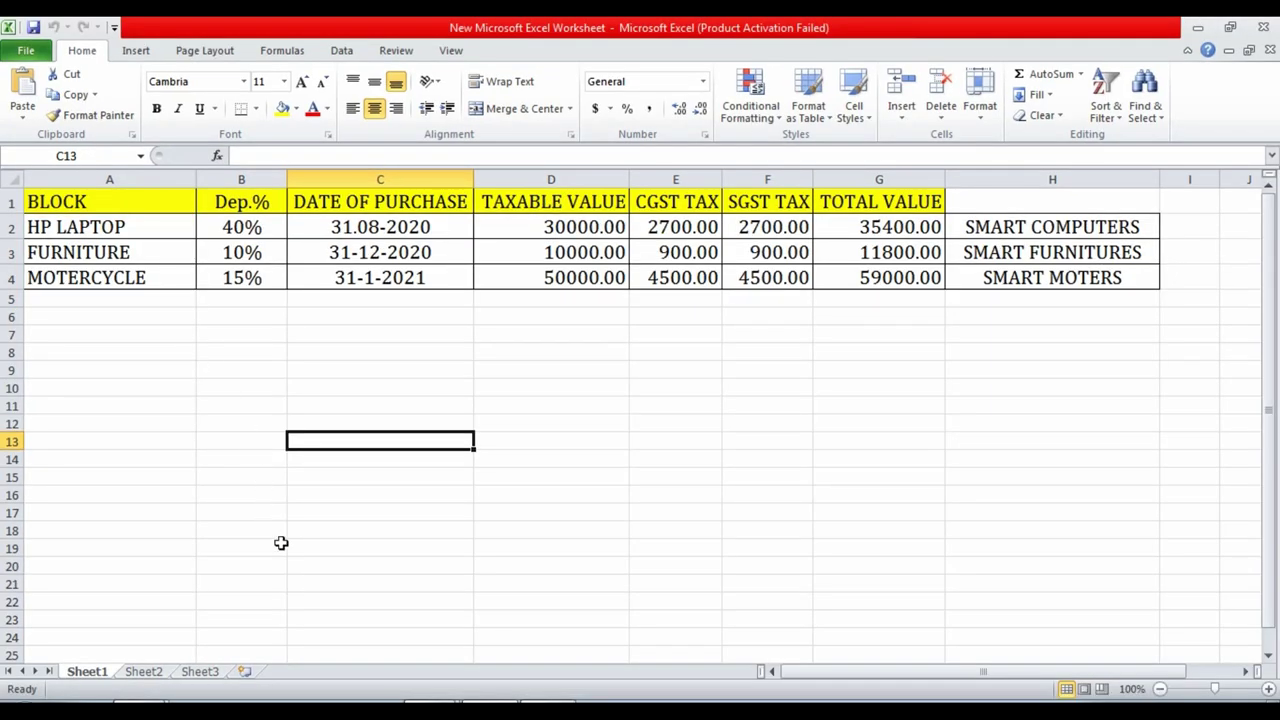
pyautogui.click(428, 680)
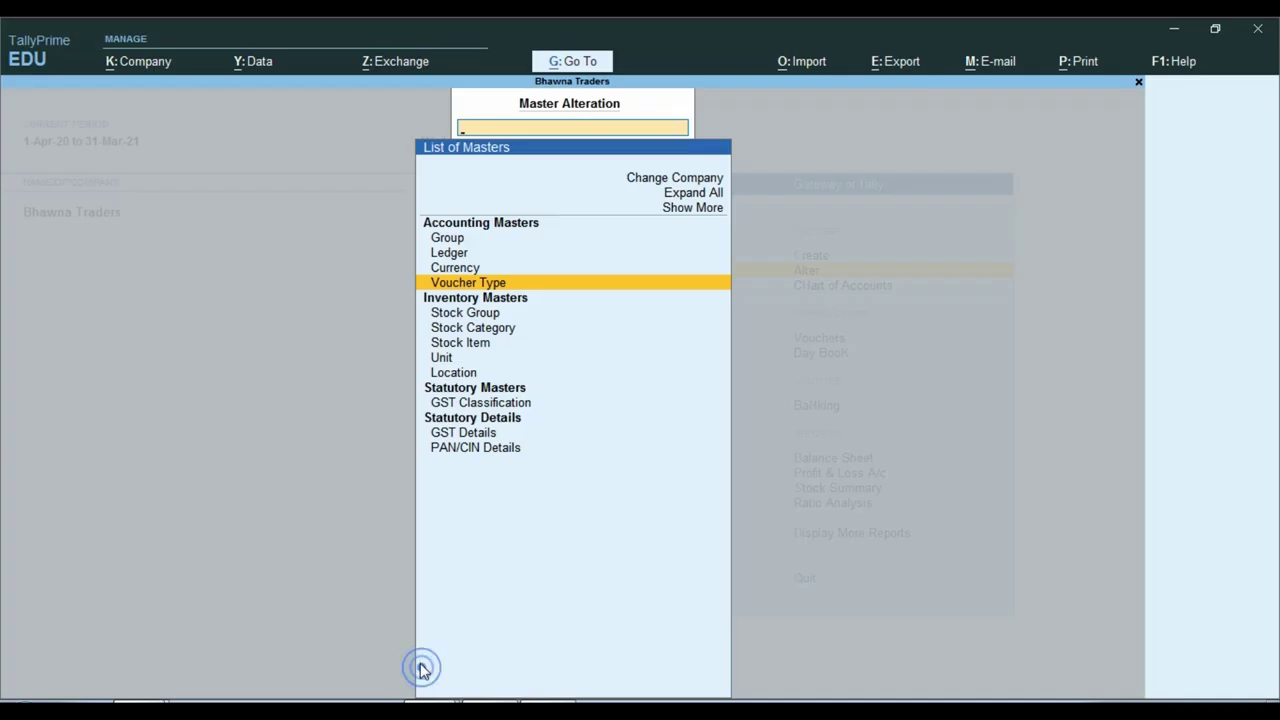
pyautogui.press('Escape')
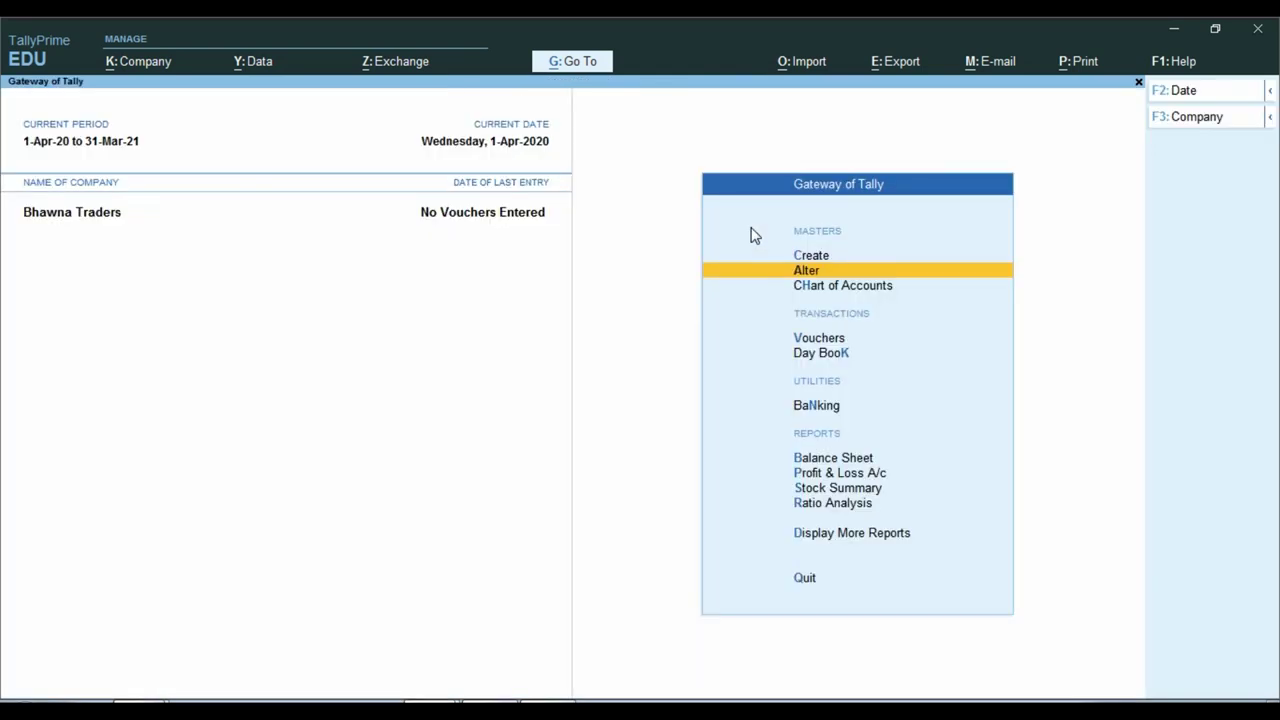
# - Start creating an accounting group named Computer under Fixed Assets
pyautogui.press('Up')
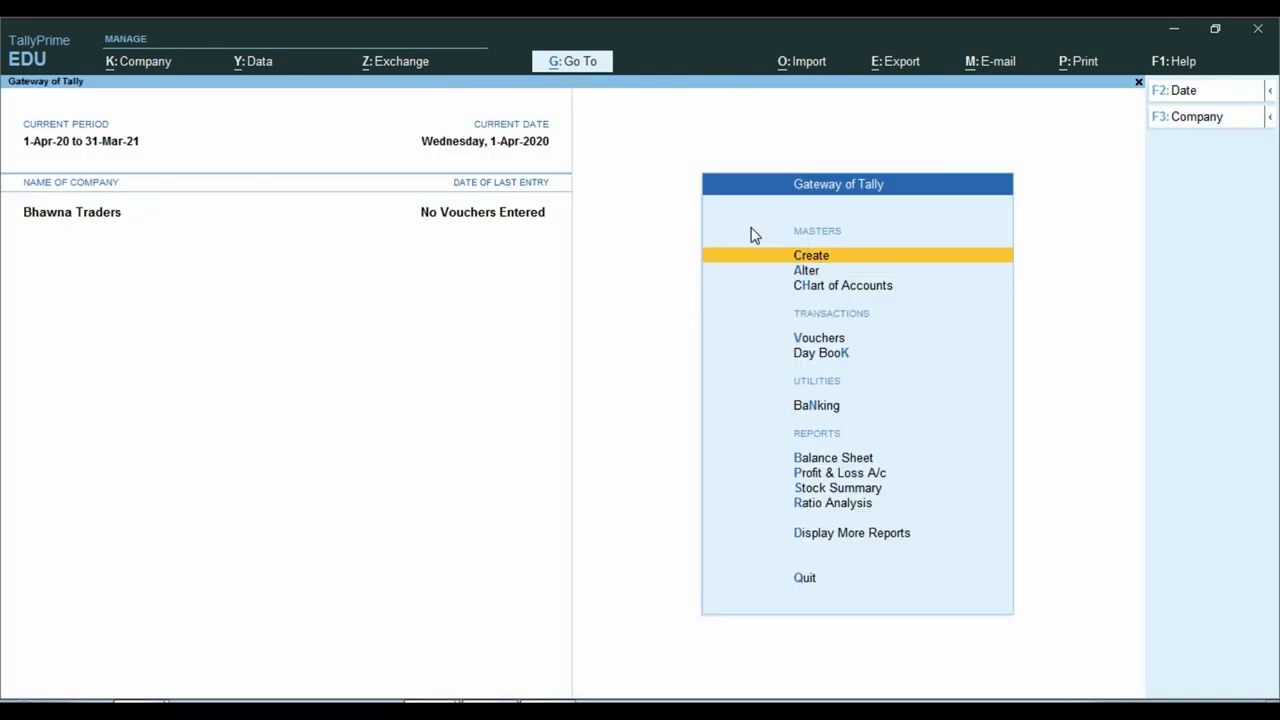
pyautogui.press('Return')
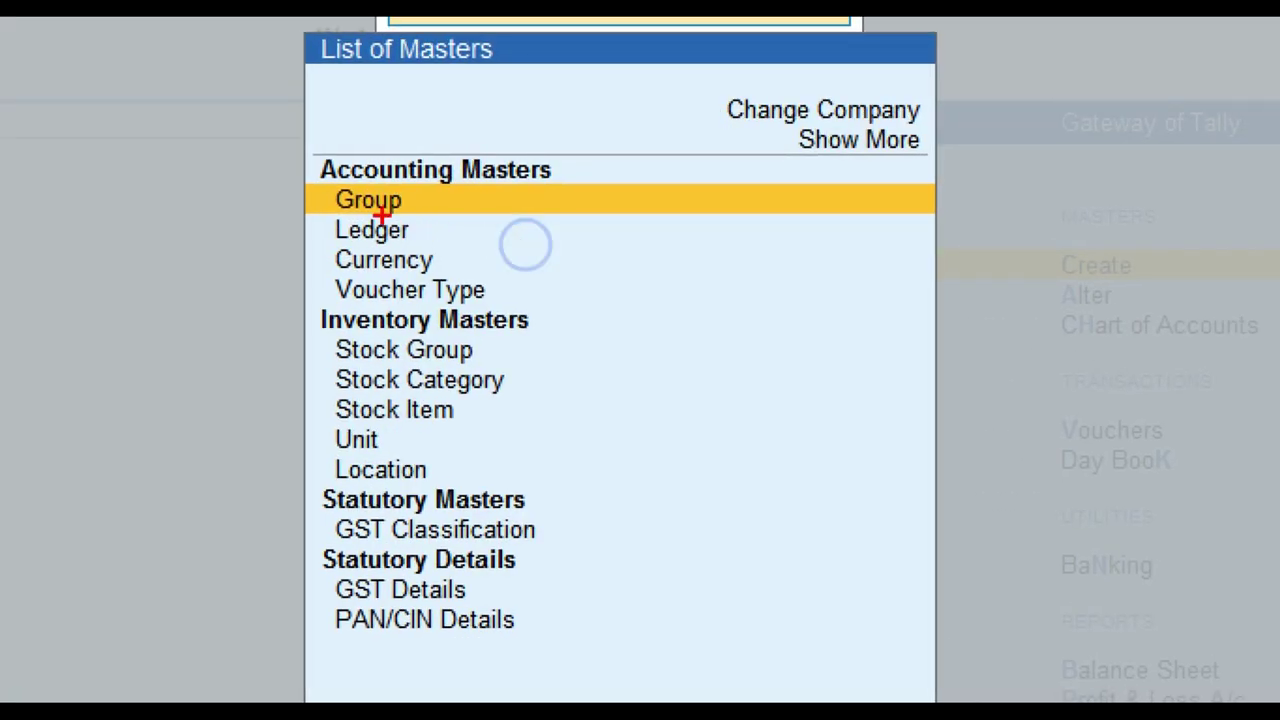
pyautogui.moveTo(288, 185); pyautogui.dragTo(437, 219)
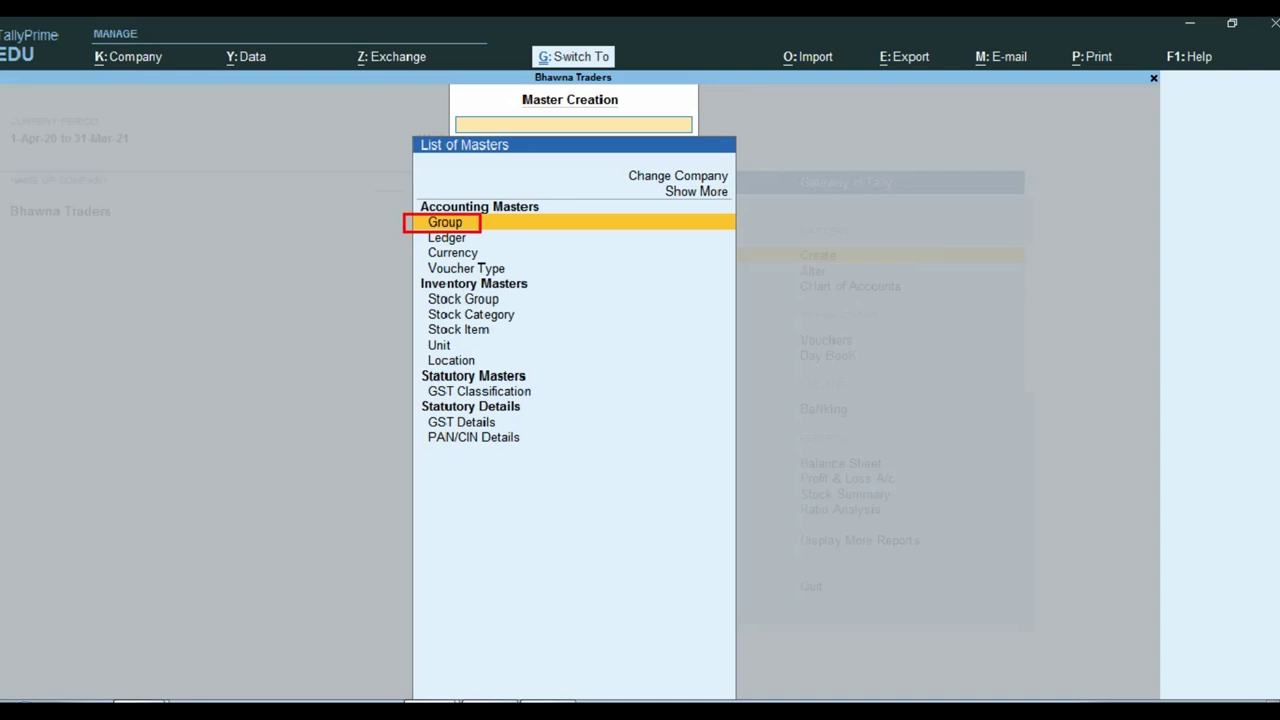
pyautogui.press('Return')
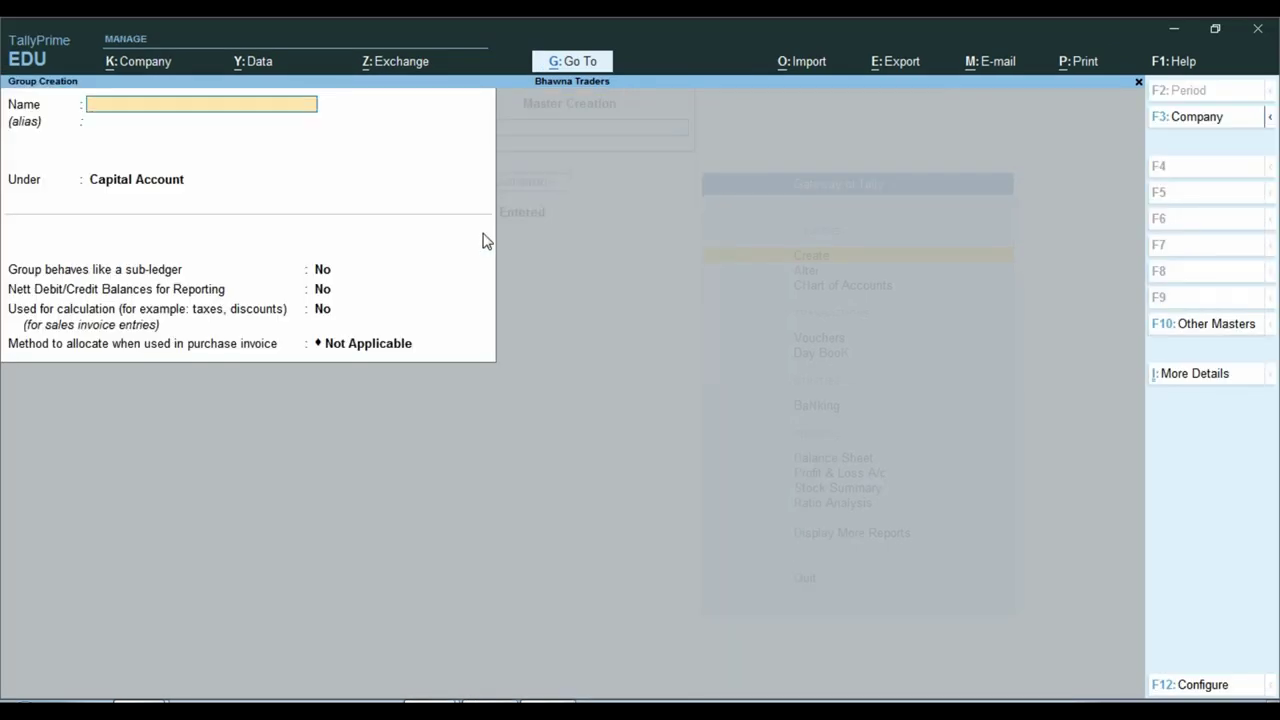
pyautogui.write('Comp')
pyautogui.press('Return')
pyautogui.press('Return')
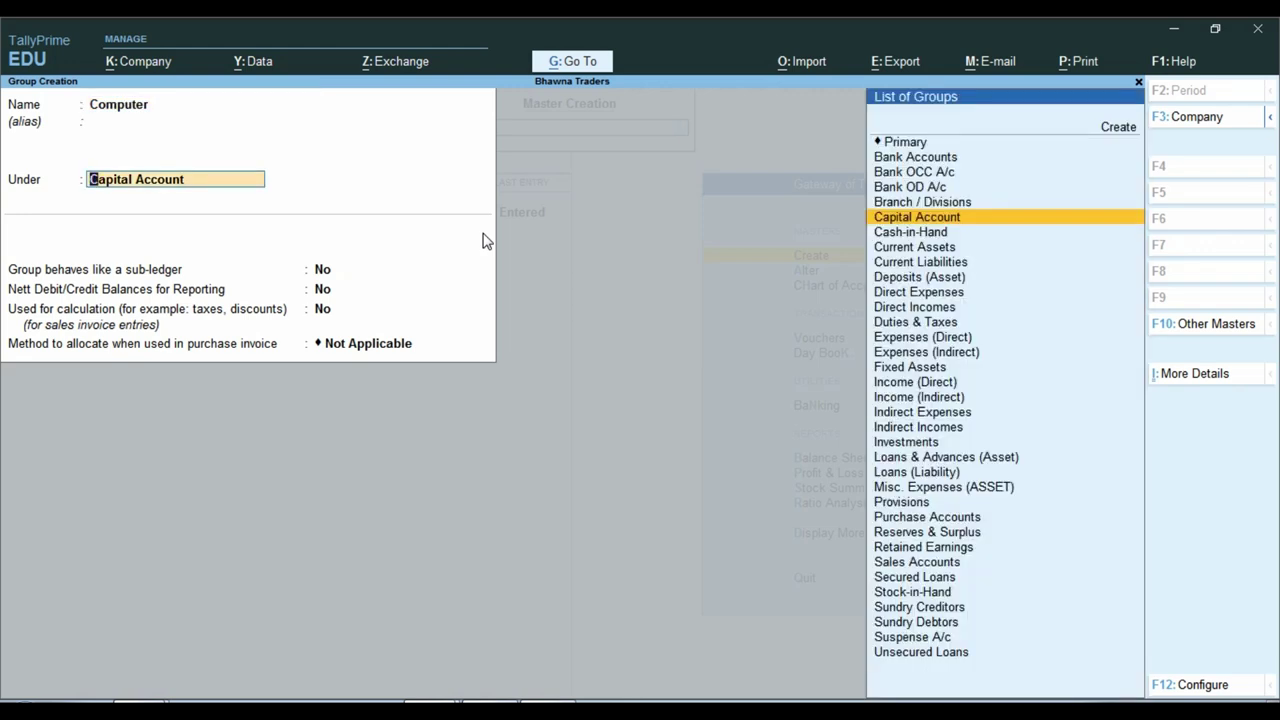
pyautogui.write('Fi')
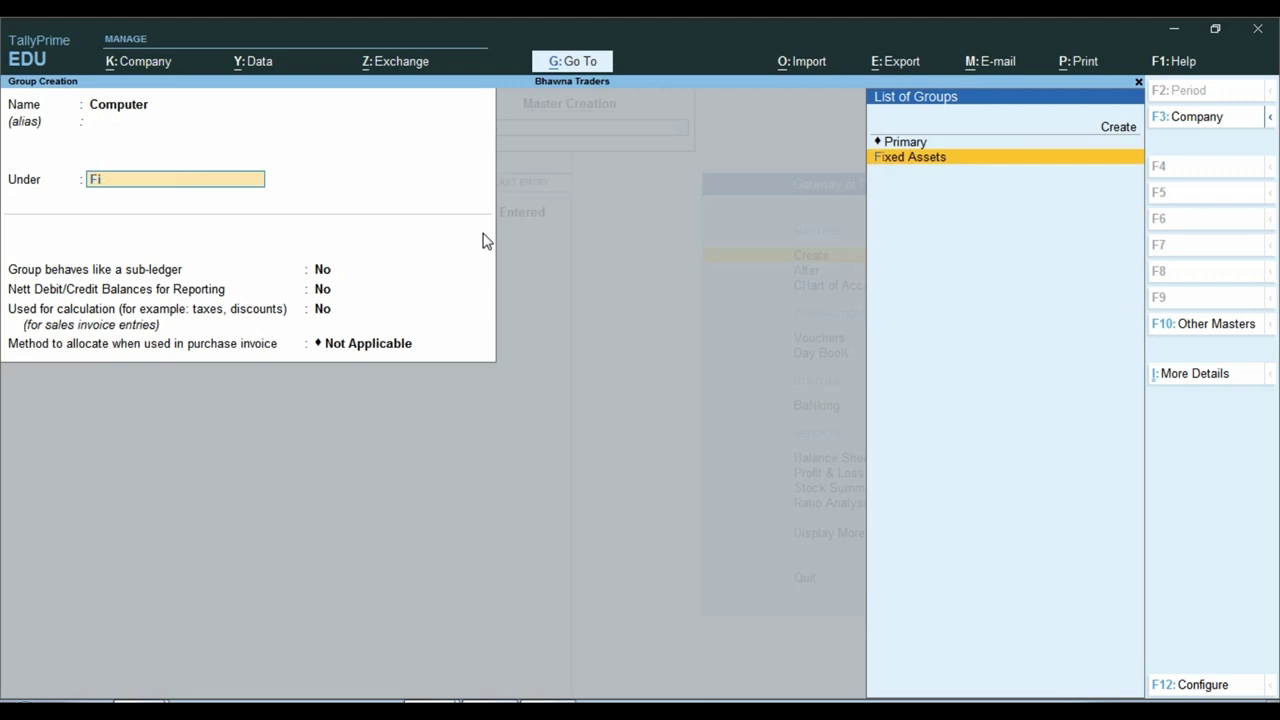
pyautogui.press('Return')
# - Keep the Computer group's general defaults and set Rate As per Company's Act to Yes, with rate 40 from 1-4-2020
pyautogui.press('Return')
pyautogui.press('Return')
pyautogui.press('Return')
pyautogui.press('Return')
pyautogui.press('Return')
pyautogui.press('Return')
pyautogui.press('Return')
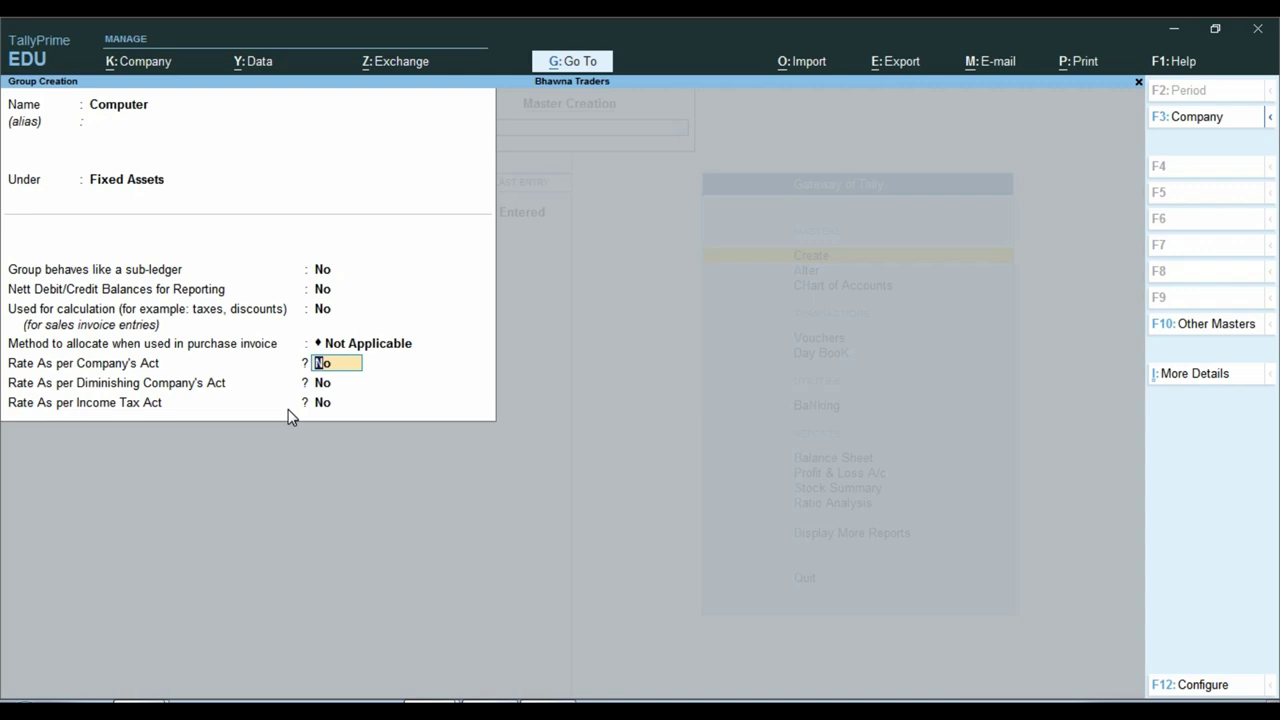
pyautogui.press('y')
pyautogui.press('Return')
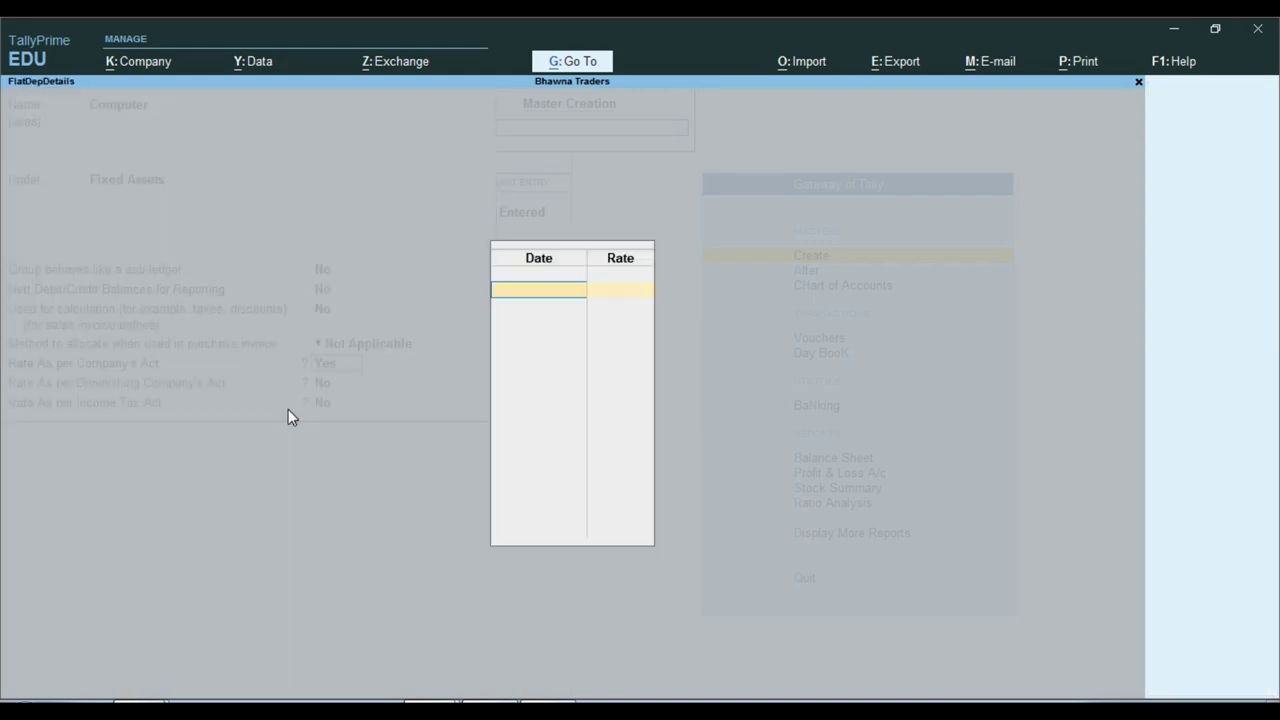
pyautogui.write('1.4.202')
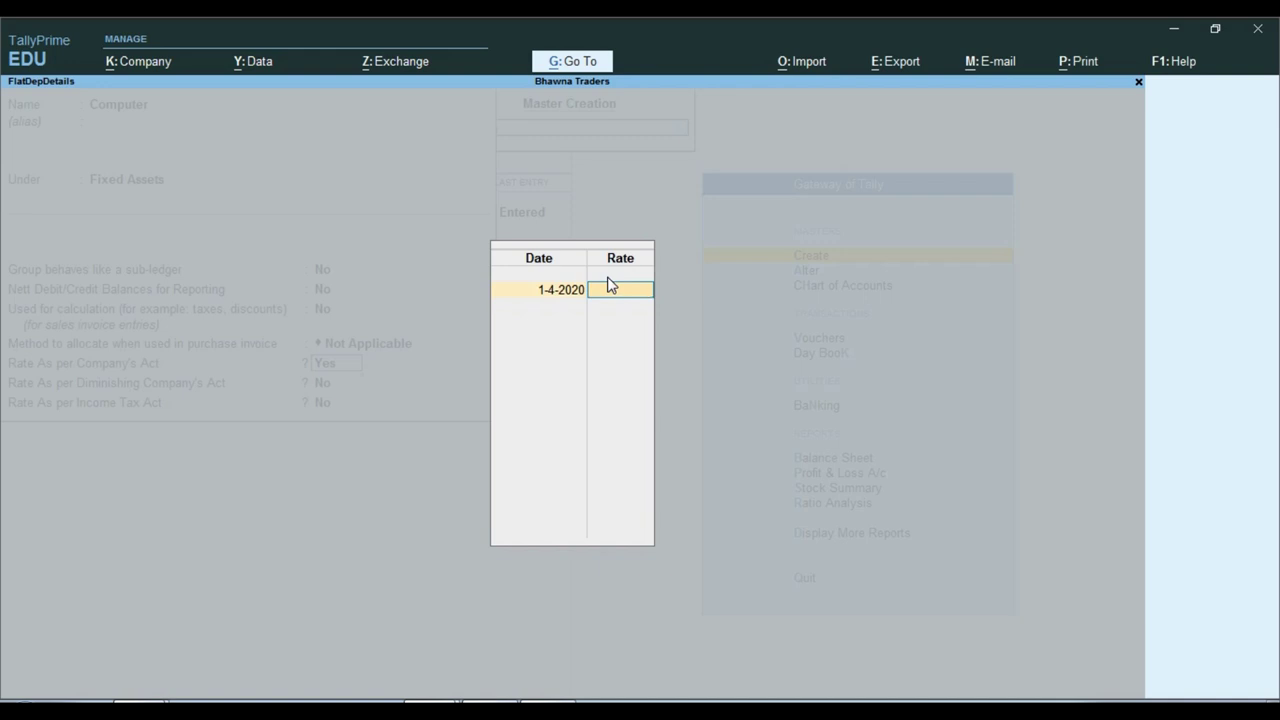
pyautogui.write('40')
pyautogui.press('Return')
pyautogui.press('Return')
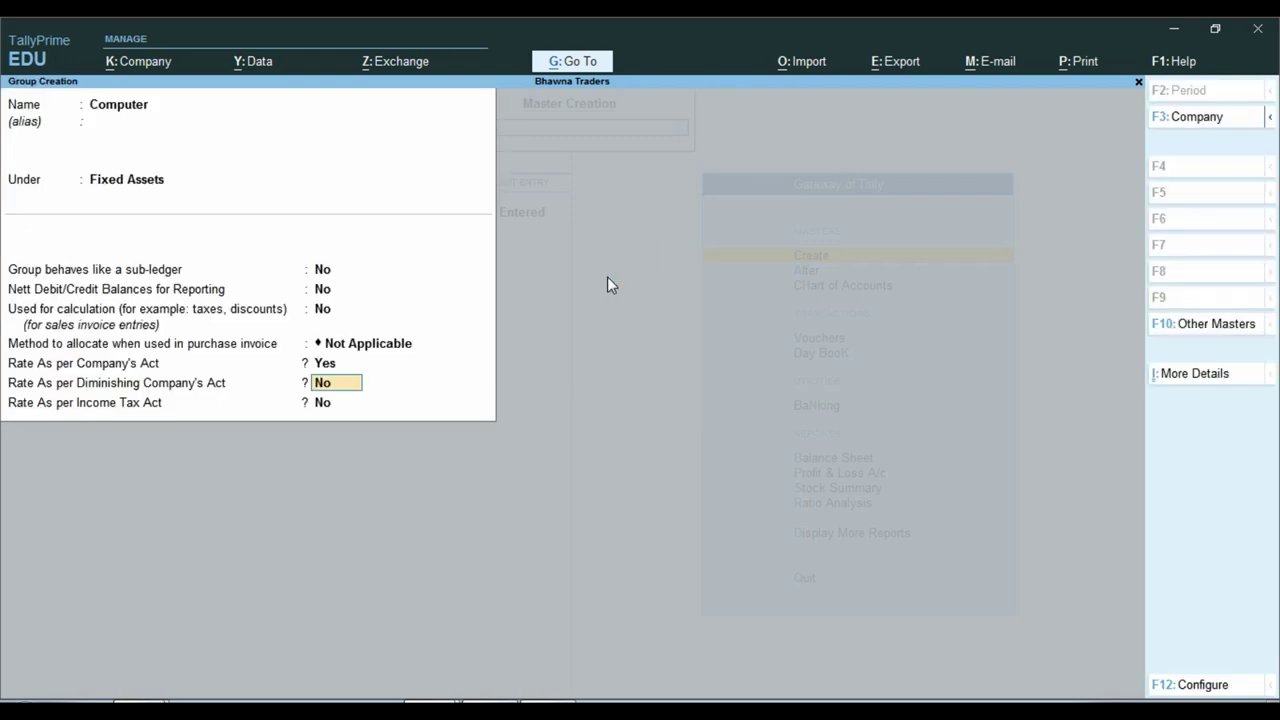
# - Set Rate As per Diminishing Company's Act to Yes for the Computer group, with rate 40 dated 1-4
pyautogui.write('y')
pyautogui.press('Return')
pyautogui.write('1-4')
pyautogui.press('Return')
pyautogui.write('20')
pyautogui.press('BackSpace')
pyautogui.press('BackSpace')
pyautogui.write('40')
pyautogui.press('Return')
pyautogui.press('Return')
# - Set Rate As per Income Tax Act to Yes with 40% first half and 20% second half from 1-4-2020, and accept the Computer group
pyautogui.write('y')
pyautogui.press('Return')
pyautogui.press('Return')
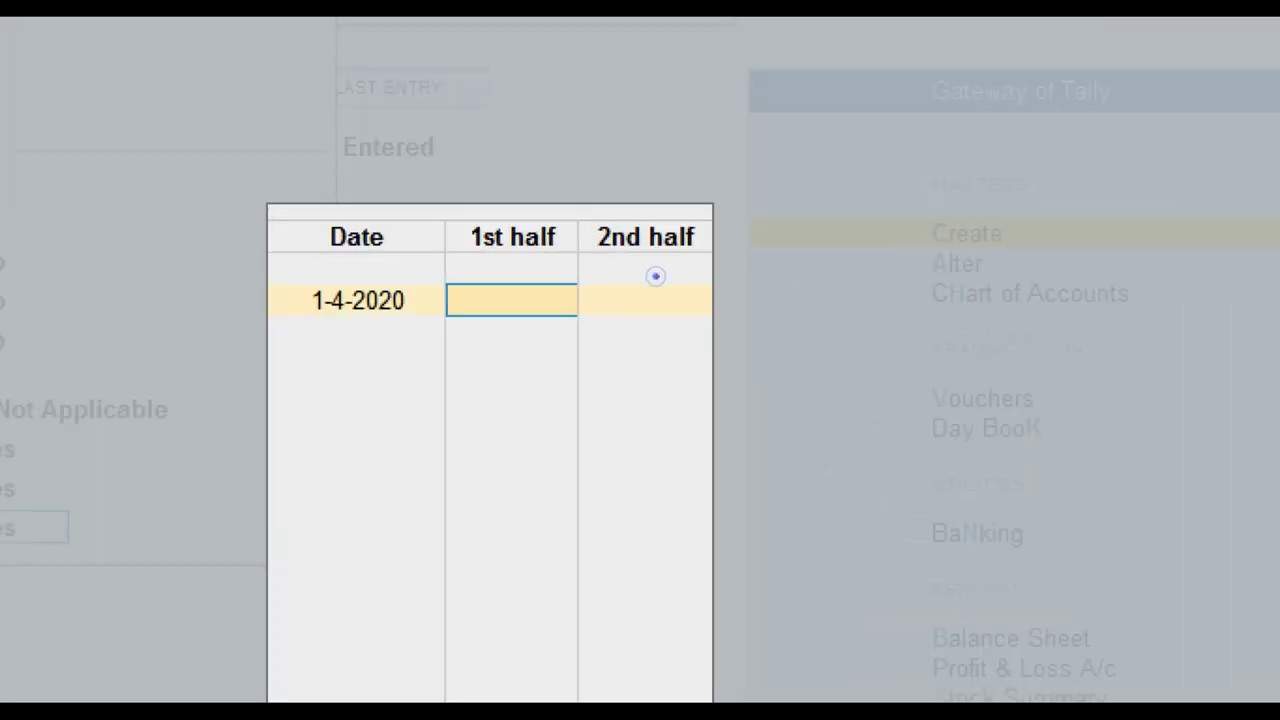
pyautogui.moveTo(443, 200)
pyautogui.mouseDown()
pyautogui.moveTo(594, 251)
pyautogui.moveTo(572, 247)
pyautogui.mouseUp()
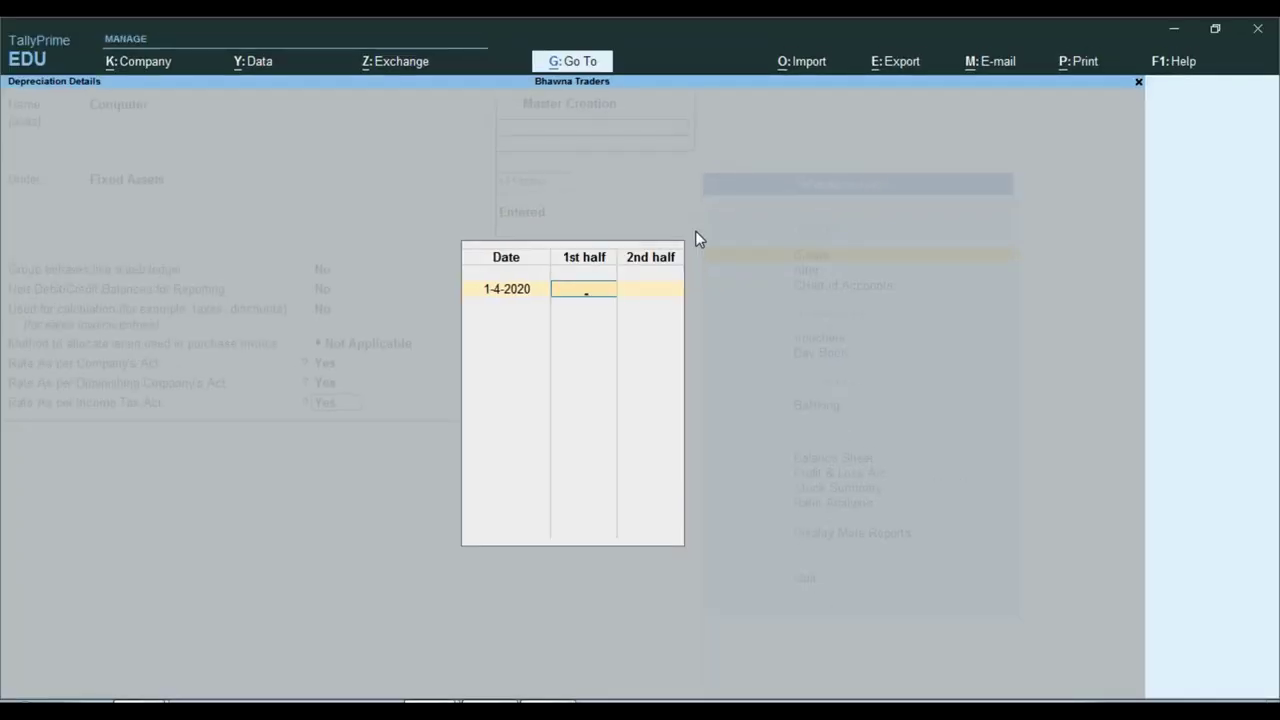
pyautogui.write('40')
pyautogui.press('Return')
pyautogui.write('20')
pyautogui.press('Return')
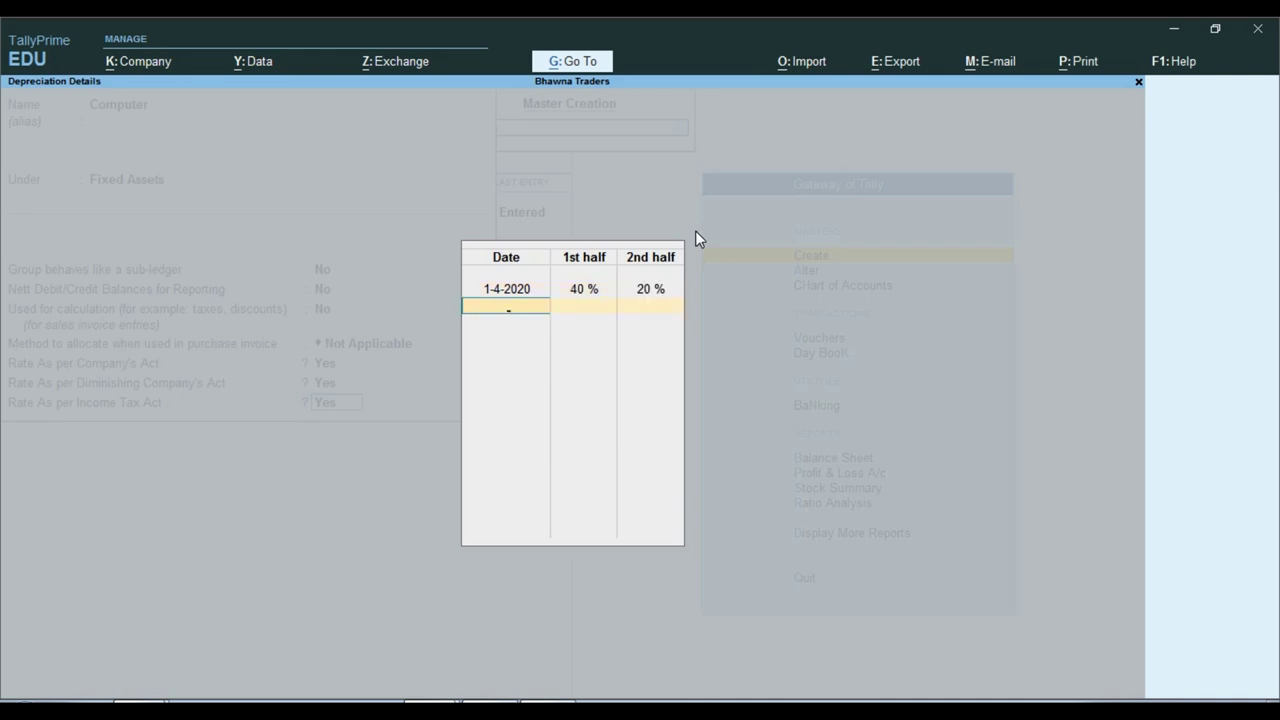
pyautogui.press('Return')
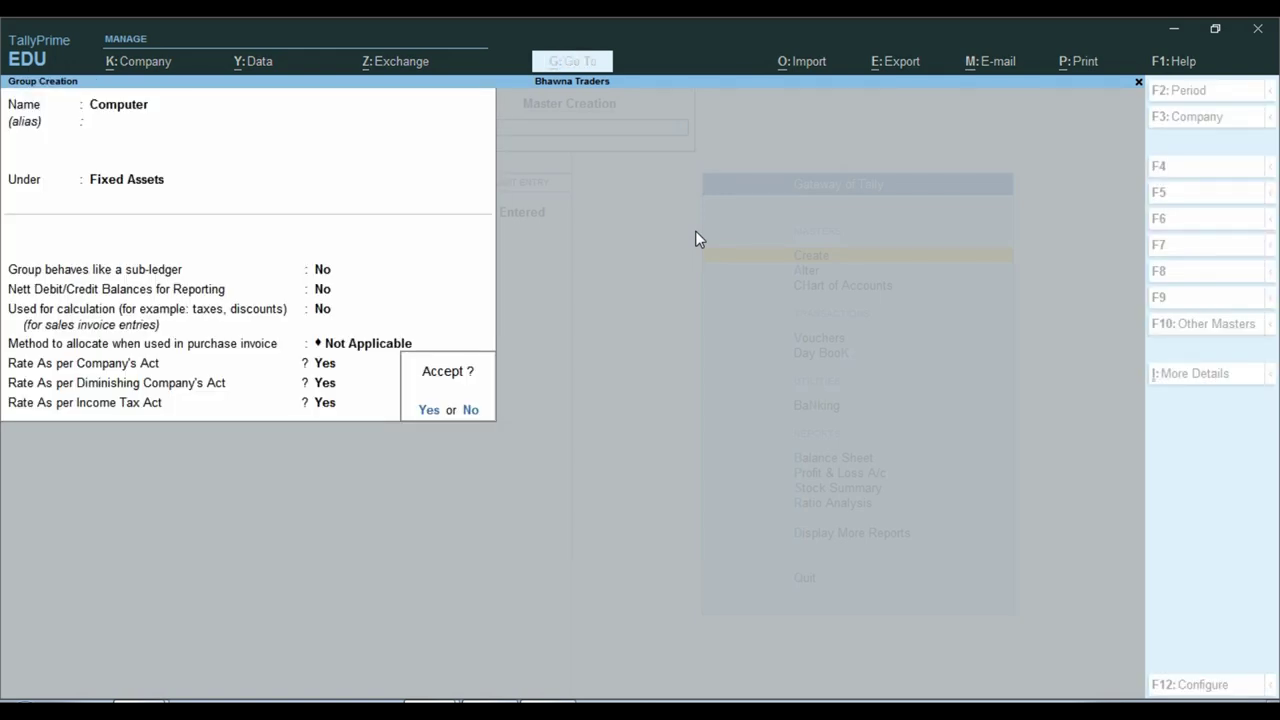
pyautogui.press('Return')
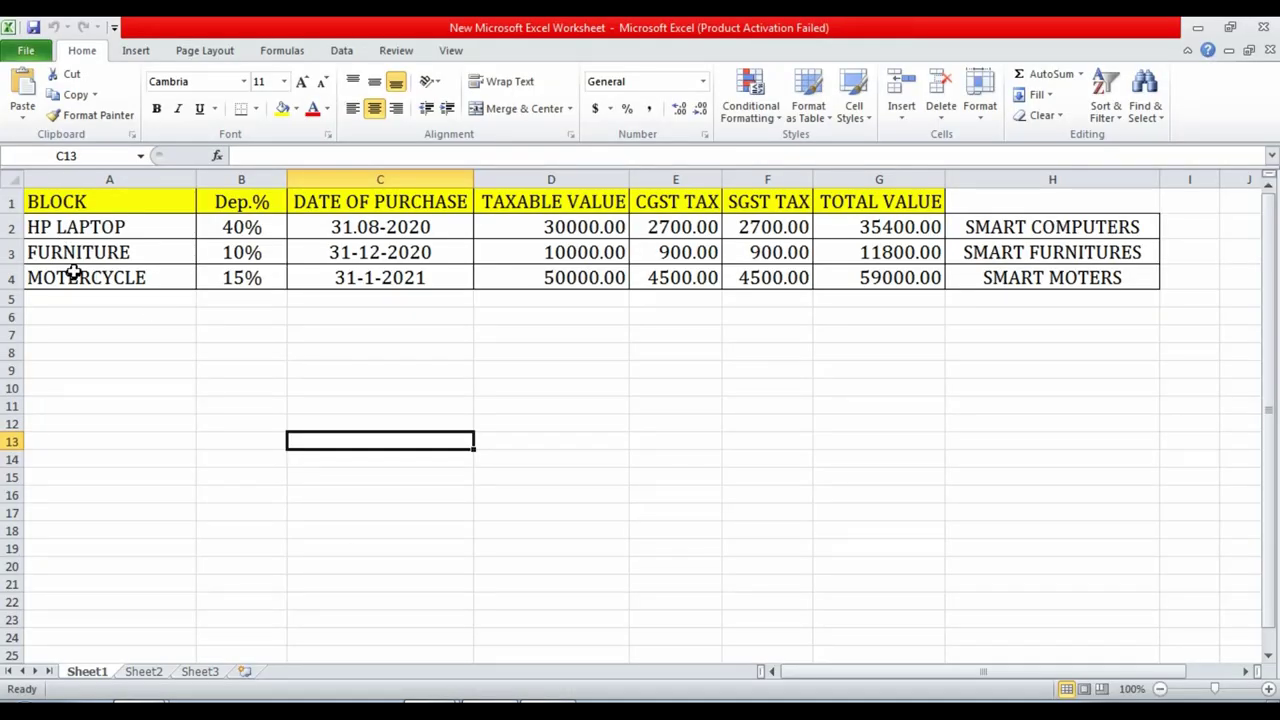
# - Check the Furniture block in the Excel worksheet, switch back to TallyPrime and name the new group Furniture
pyautogui.click(75, 254)
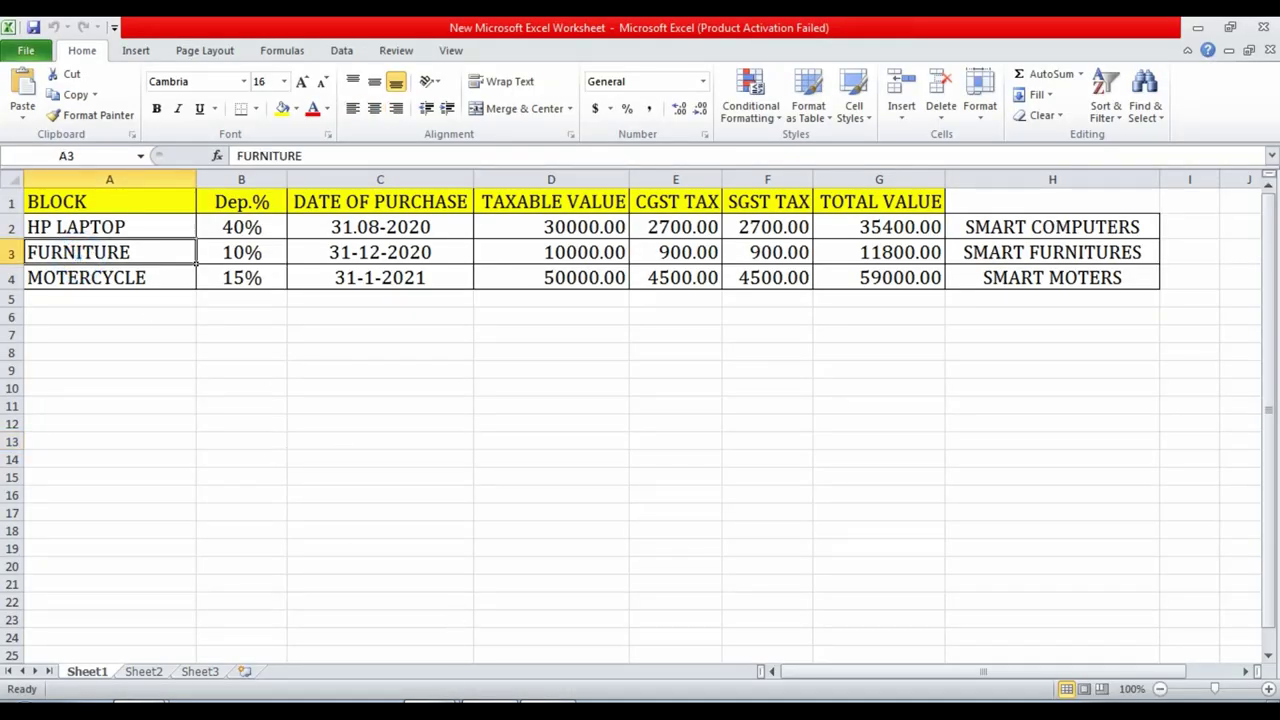
pyautogui.moveTo(447, 697)
pyautogui.click(415, 674)
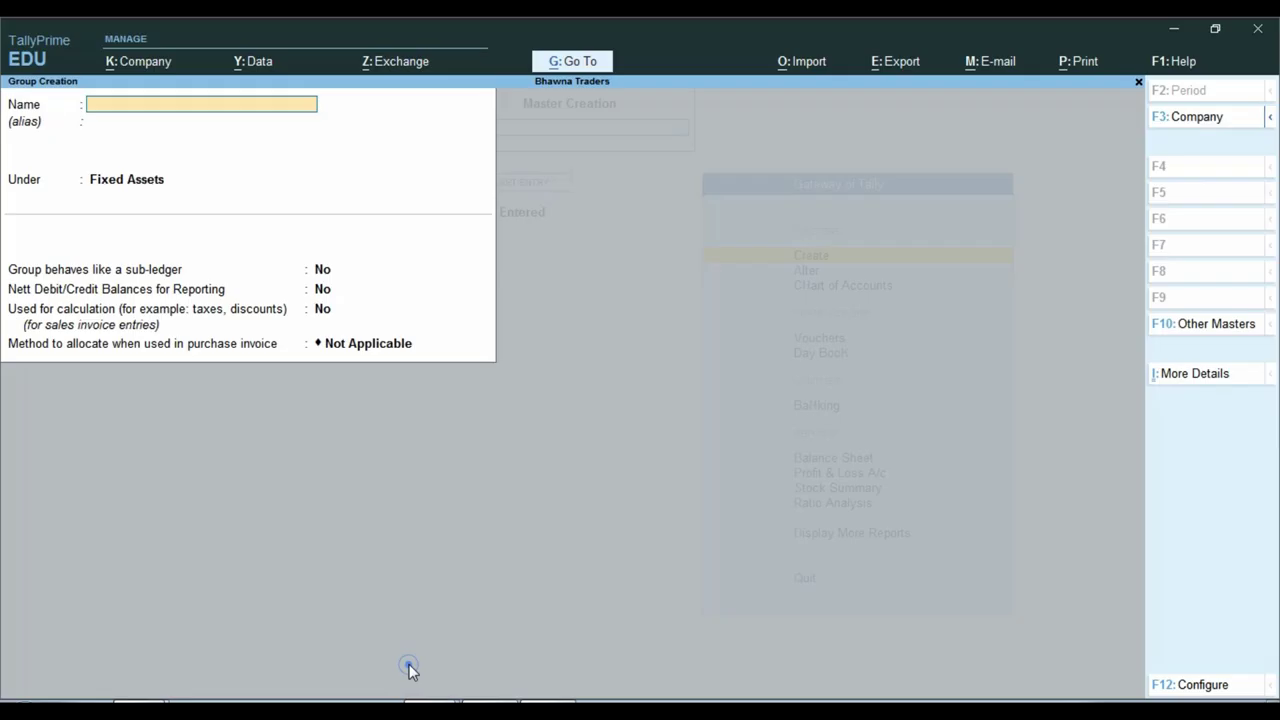
pyautogui.write('Furniture')
pyautogui.press('Return')
pyautogui.press('Return')
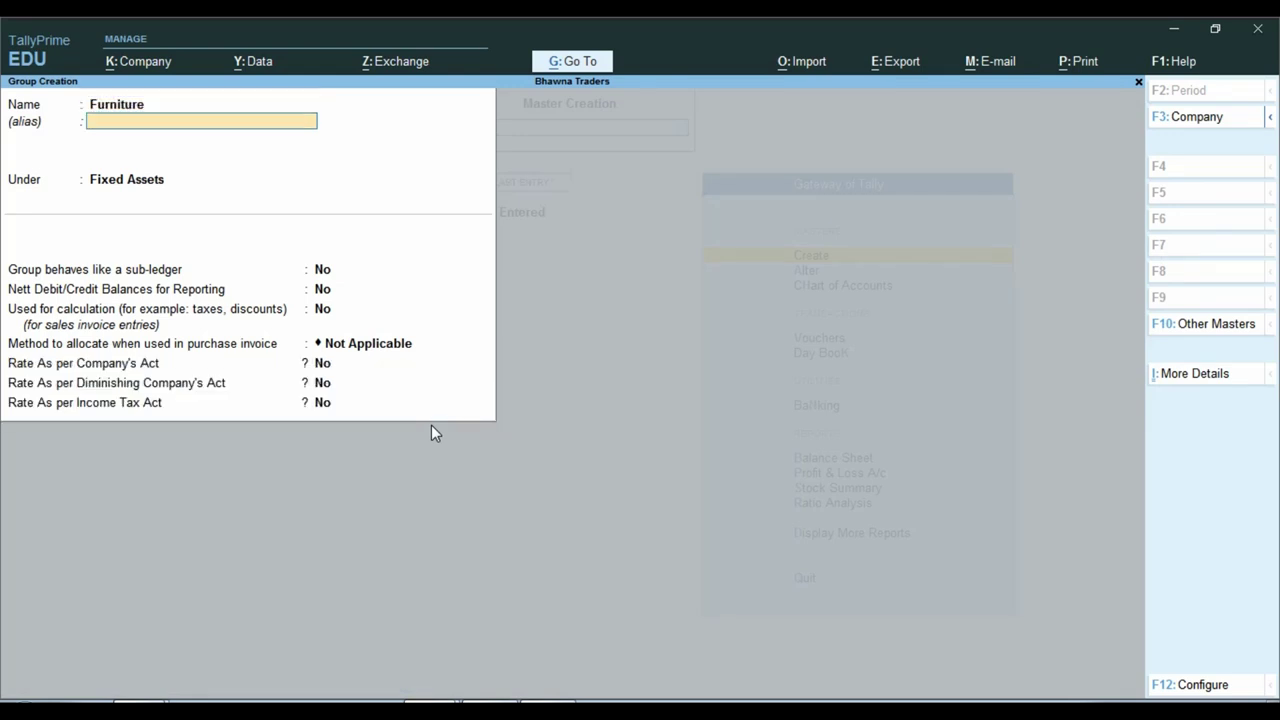
# - Keep the Furniture group under Fixed Assets and set Rate As per Company's Act to Yes, with rate 10 dated 1.4
pyautogui.press('Return')
pyautogui.press('Return')
pyautogui.press('Return')
pyautogui.press('Return')
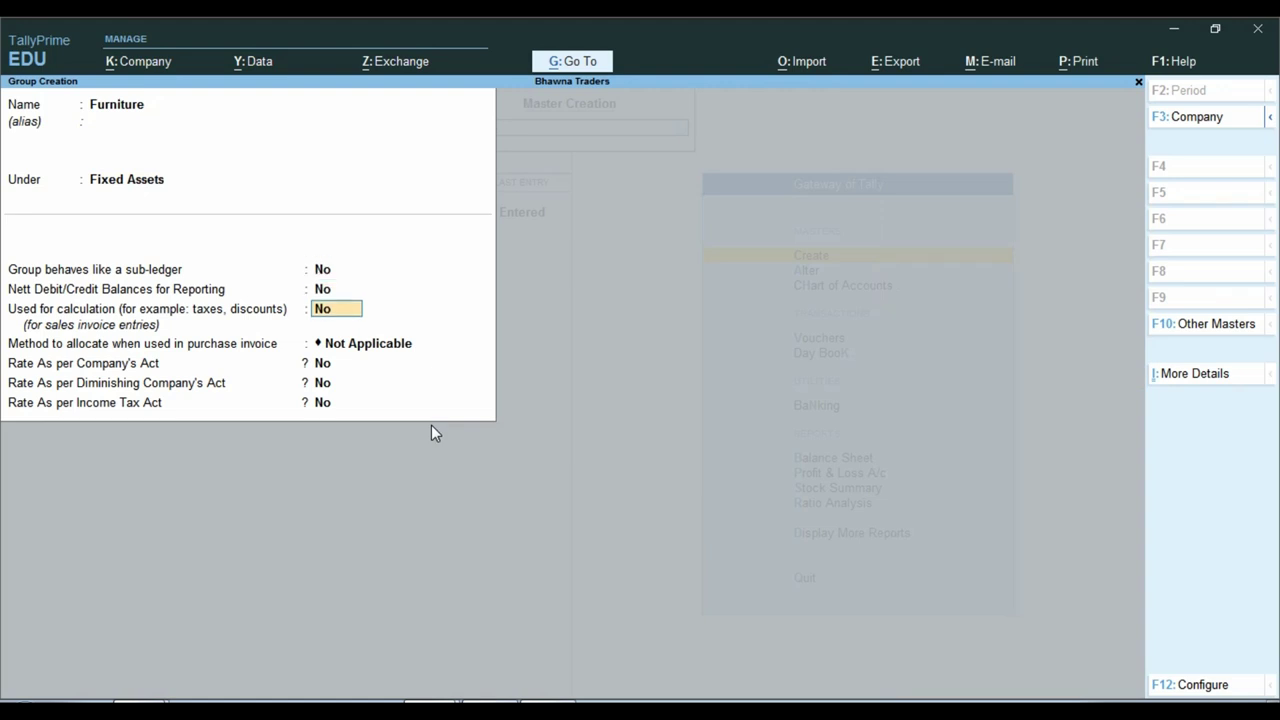
pyautogui.press('Return')
pyautogui.write('y')
pyautogui.write('1.4')
pyautogui.press('Return')
pyautogui.write('10')
pyautogui.press('Return')
pyautogui.press('Return')
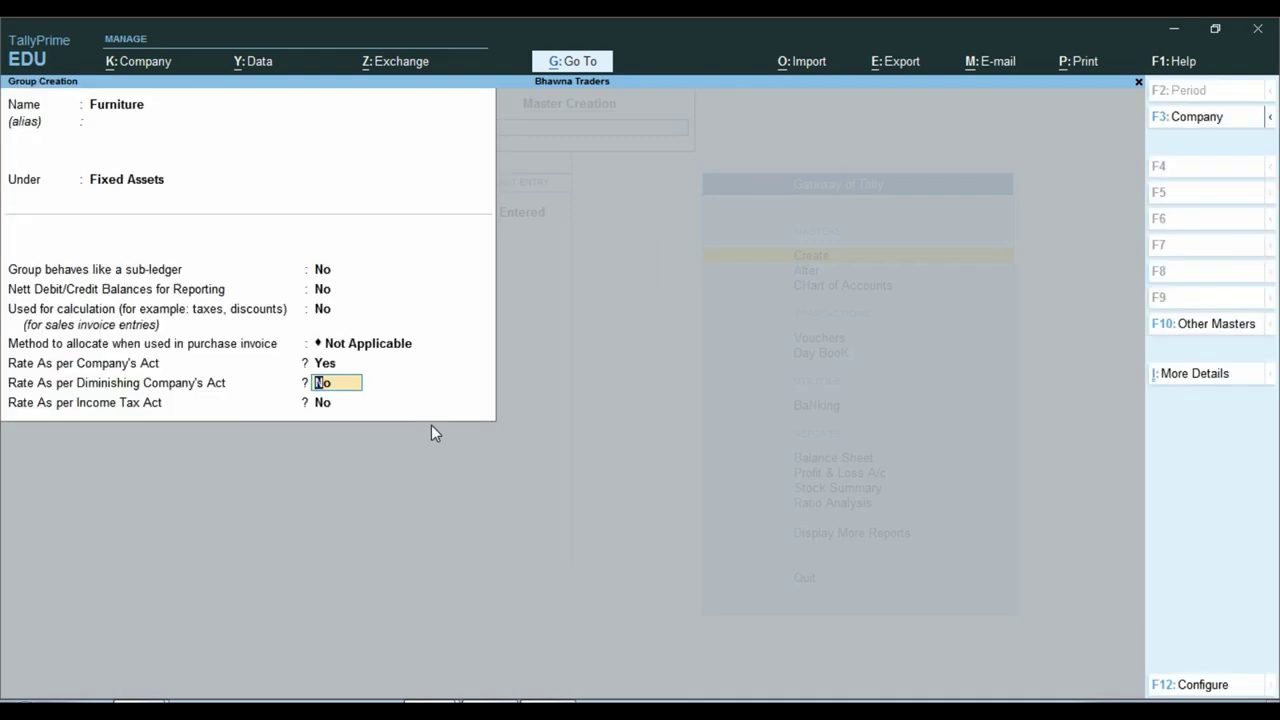
# - Set Rate As per Diminishing Company's Act to Yes for the Furniture group, with rate 10 dated 1.4
pyautogui.write('y1.4')
pyautogui.press('Return')
pyautogui.write('10')
pyautogui.press('Return')
pyautogui.press('Return')
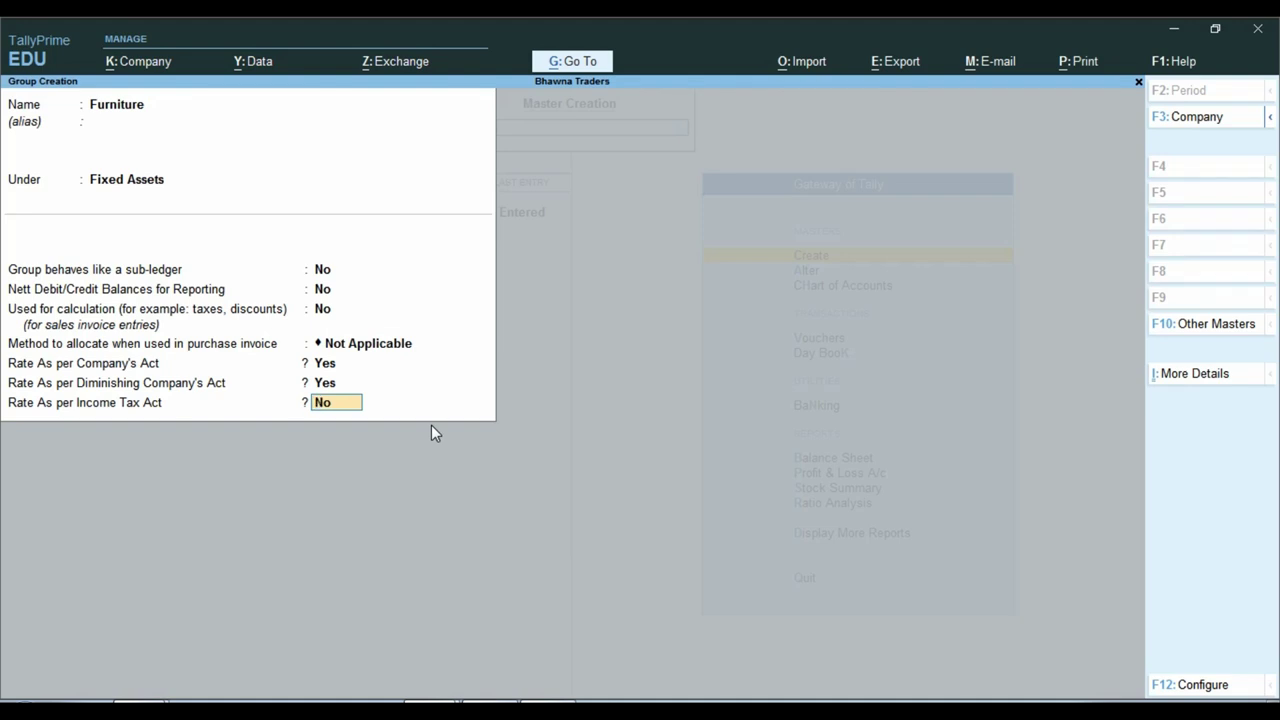
# - Set Rate As per Income Tax Act to Yes with 10% first half and 5% second half, and accept the Furniture group
pyautogui.press('y')
pyautogui.press('Return')
pyautogui.write('10')
pyautogui.press('Return')
pyautogui.write('5')
pyautogui.press('Return')
pyautogui.press('Return')
pyautogui.press('y')
# - Name the next new group Motercycle and keep it under Fixed Assets
pyautogui.write('Motercycle')
pyautogui.press('Return')
pyautogui.press('Return')
pyautogui.press('Return')
pyautogui.press('Return')
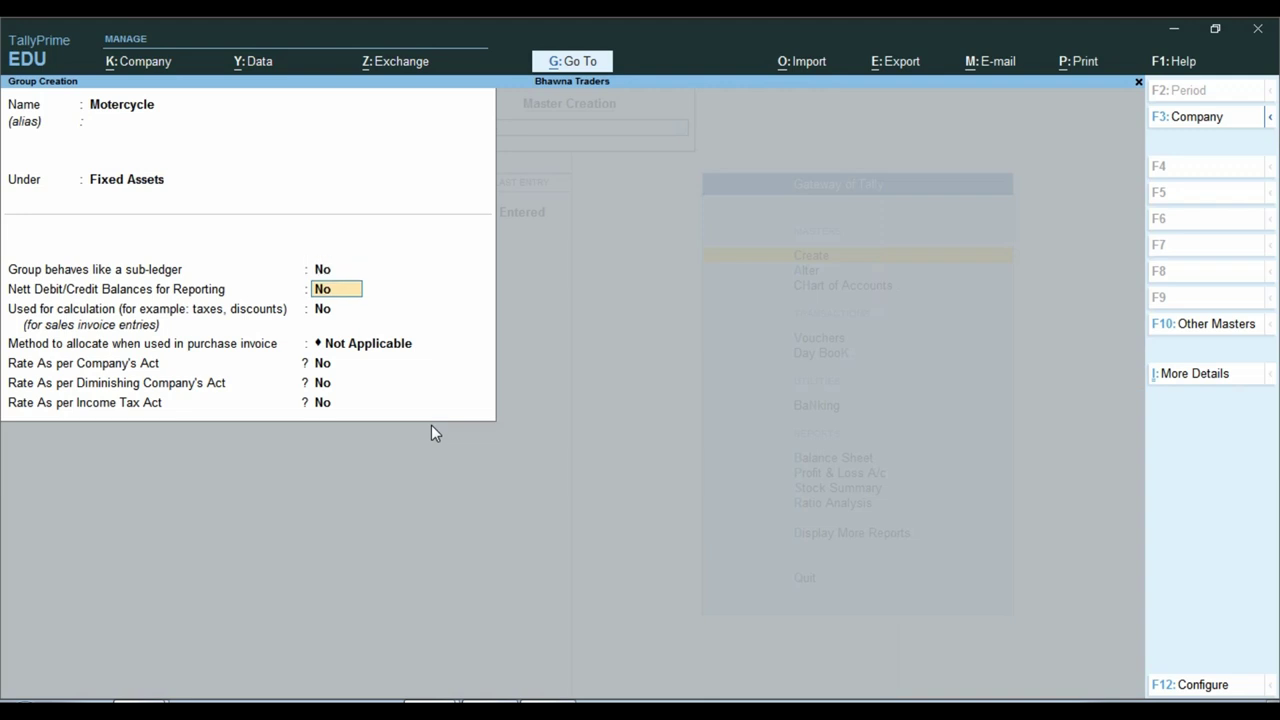
# - Set Rate As per Company's Act to Yes for the Motercycle group, with a depreciation rate of 15
pyautogui.press('Return')
pyautogui.press('Return')
pyautogui.press('Return')
pyautogui.write('y')
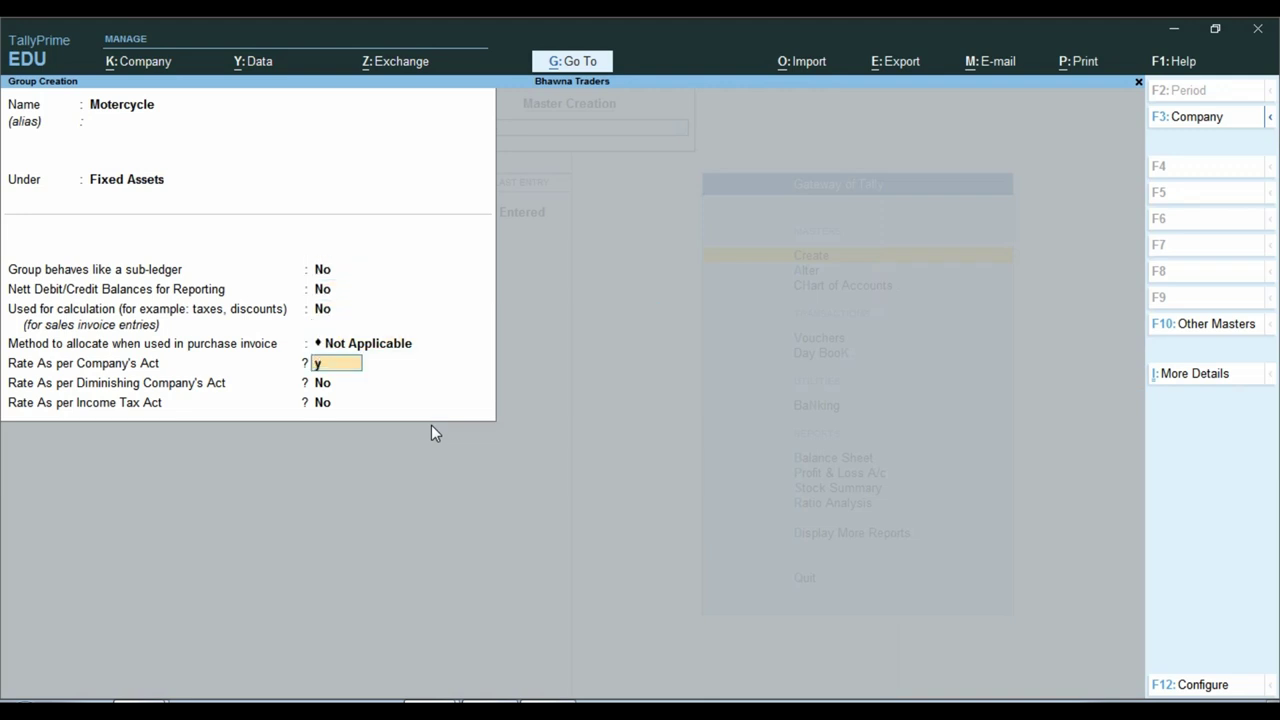
pyautogui.press('Return')
pyautogui.write('1')
pyautogui.press('Return')
pyautogui.write('15')
pyautogui.press('Return')
pyautogui.press('Return')
# - Set Rate As per Diminishing Company's Act to Yes for the Motercycle group, with rate 10 dated 1-4
pyautogui.write('y')
pyautogui.press('Return')
pyautogui.write('1-4')
pyautogui.press('Return')
pyautogui.write('10')
pyautogui.press('Return')
pyautogui.press('Return')
# - Set Rate As per Income Tax Act to Yes with 15% first half and 7.5% second half, and accept the Motercycle group
pyautogui.write('y')
pyautogui.press('Return')
pyautogui.press('Return')
pyautogui.write('15')
pyautogui.press('Return')
pyautogui.write('7.5')
pyautogui.press('Return')
pyautogui.press('Return')
pyautogui.press('Return')
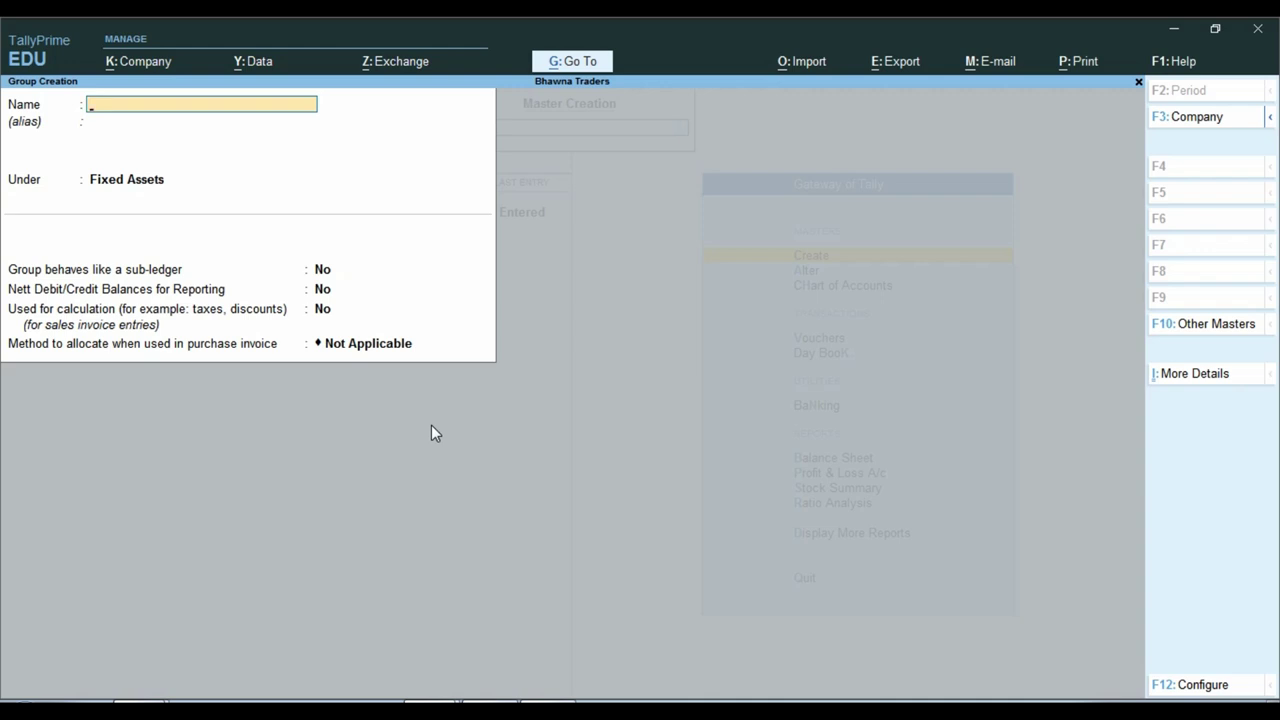
# - Leave group creation and start creating a ledger from the accounting masters
pyautogui.press('Escape')
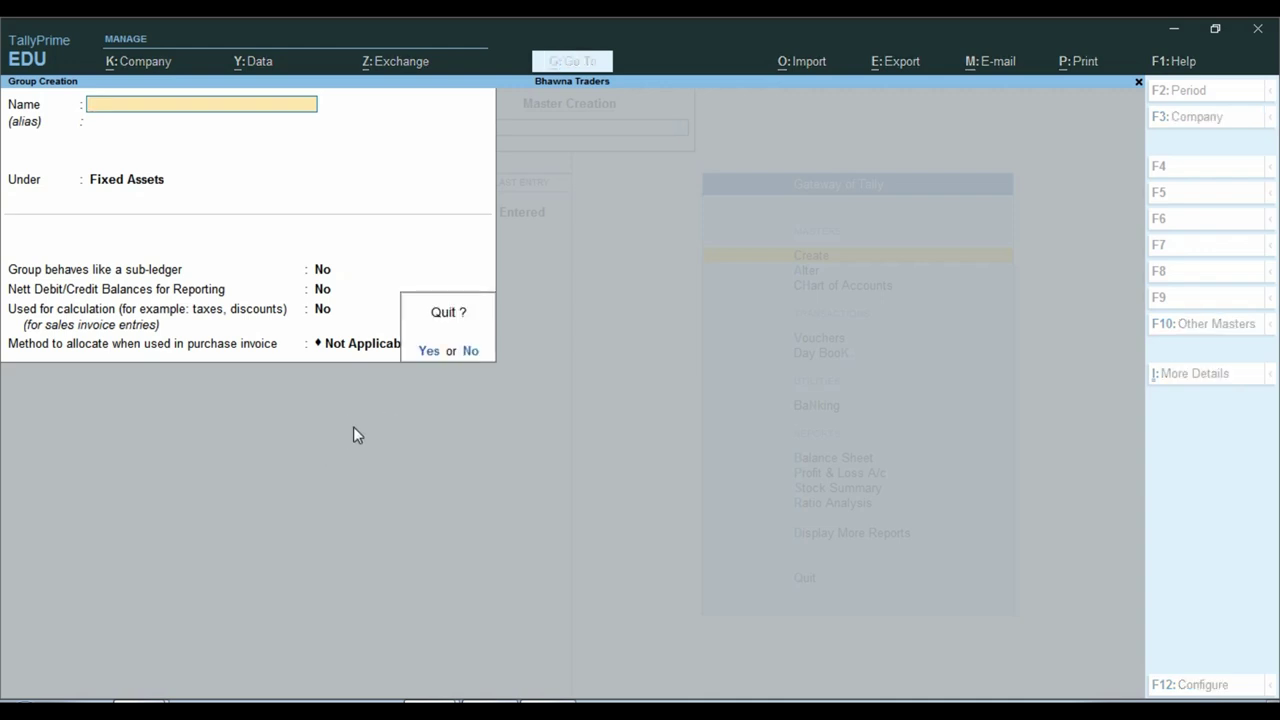
pyautogui.press('Return')
pyautogui.press('Escape')
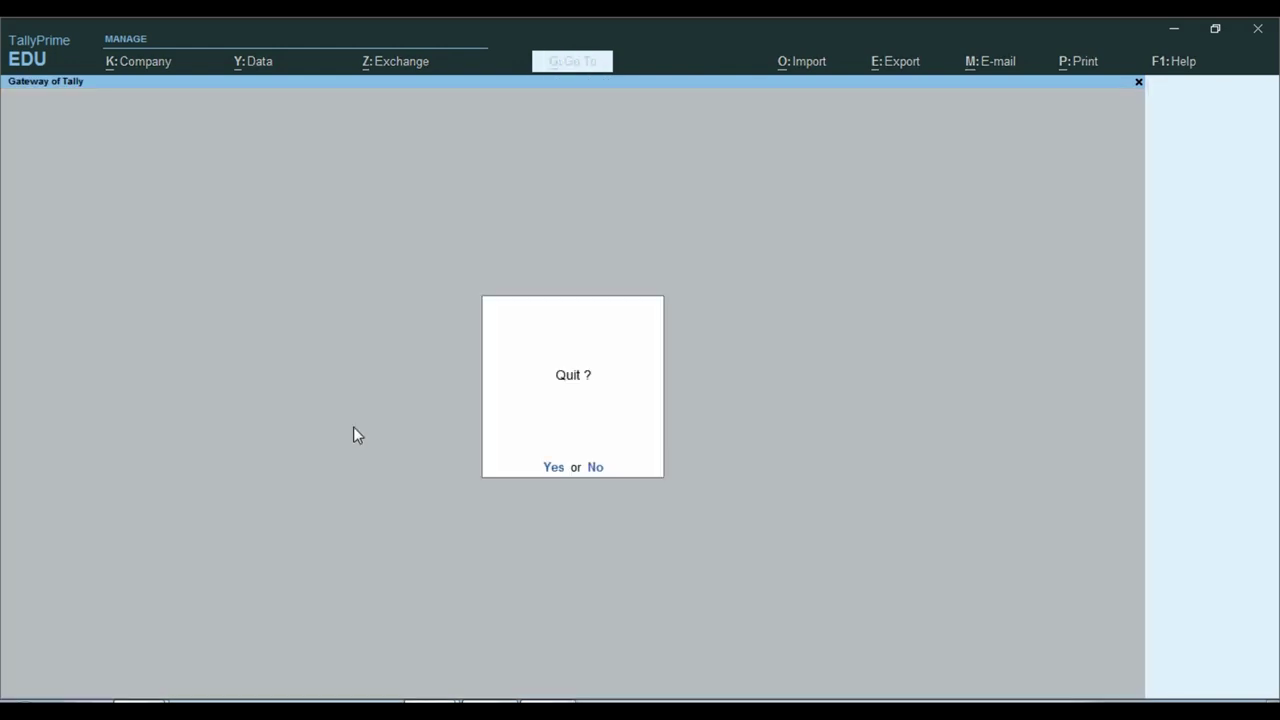
pyautogui.press('Down')
pyautogui.press('Up')
pyautogui.press('Return')
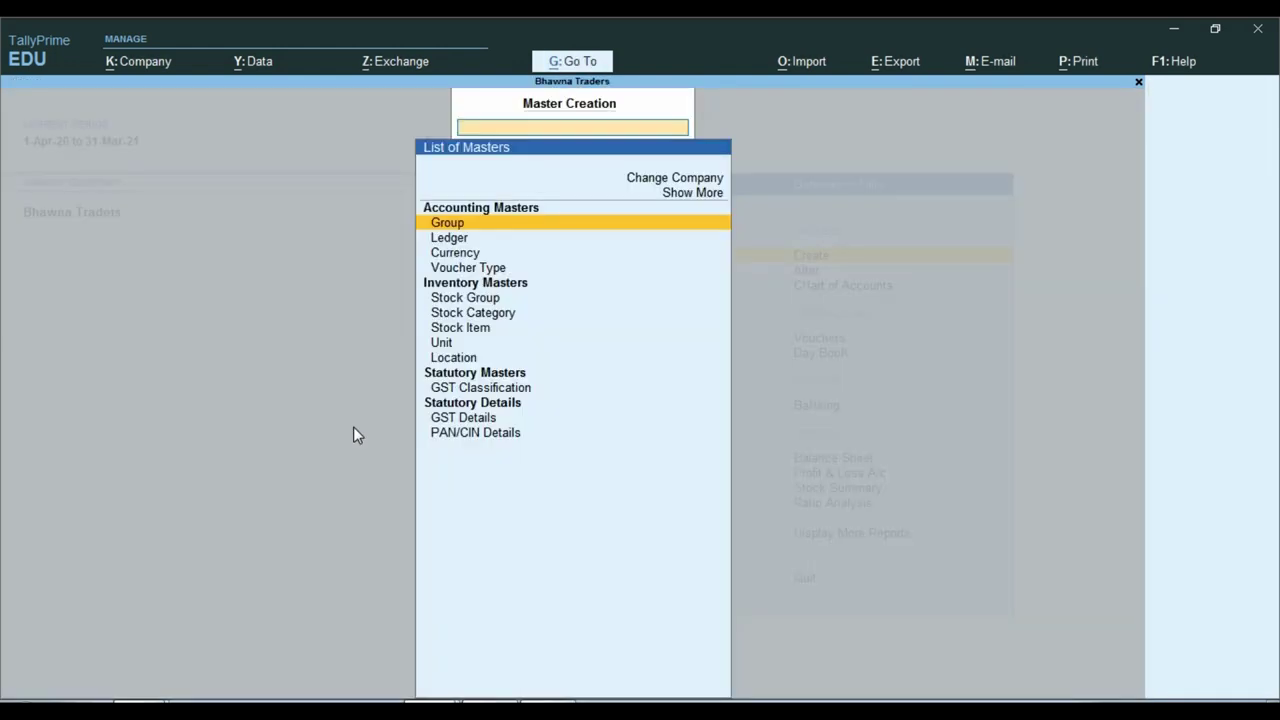
pyautogui.press('Down')
pyautogui.press('Return')
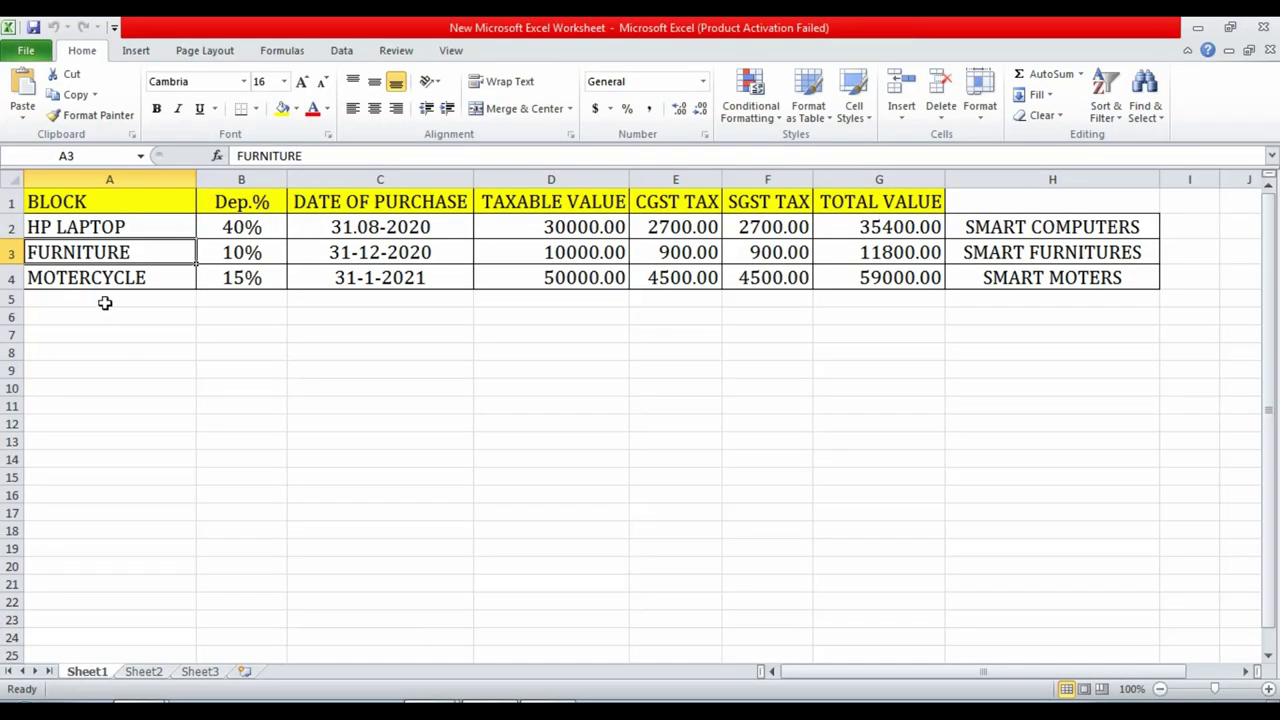
# - Check the HP Laptop entry in the Excel worksheet, and in TallyPrime name the new ledger Hp Laptop under the Computer group
pyautogui.click(123, 345)
pyautogui.click(109, 228)
pyautogui.moveTo(445, 700)
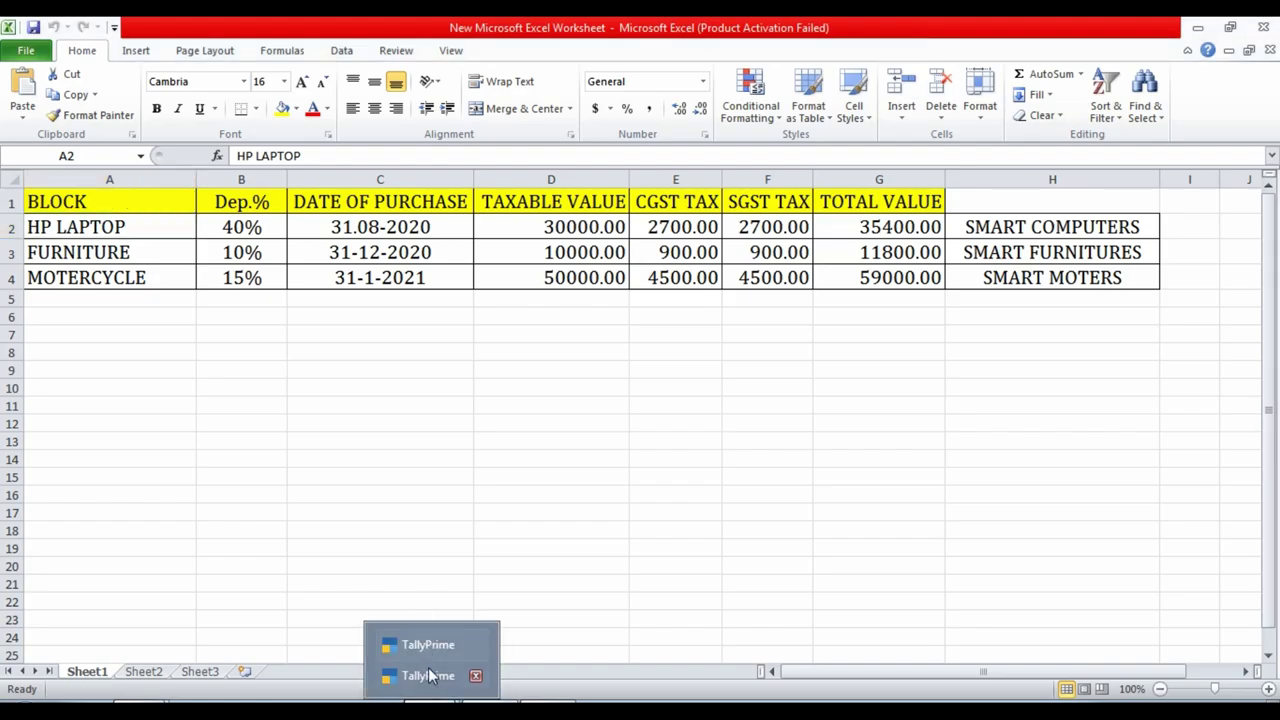
pyautogui.click(476, 645)
pyautogui.write('Hp Laptop')
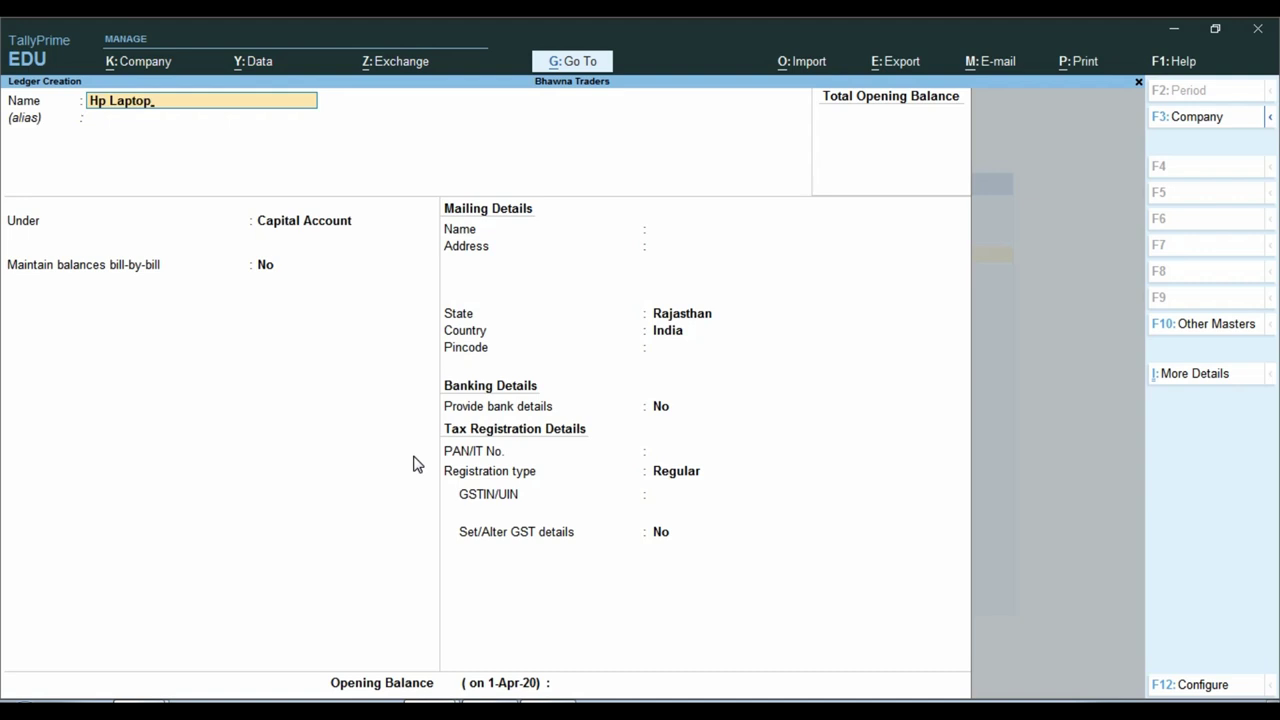
pyautogui.press('Return')
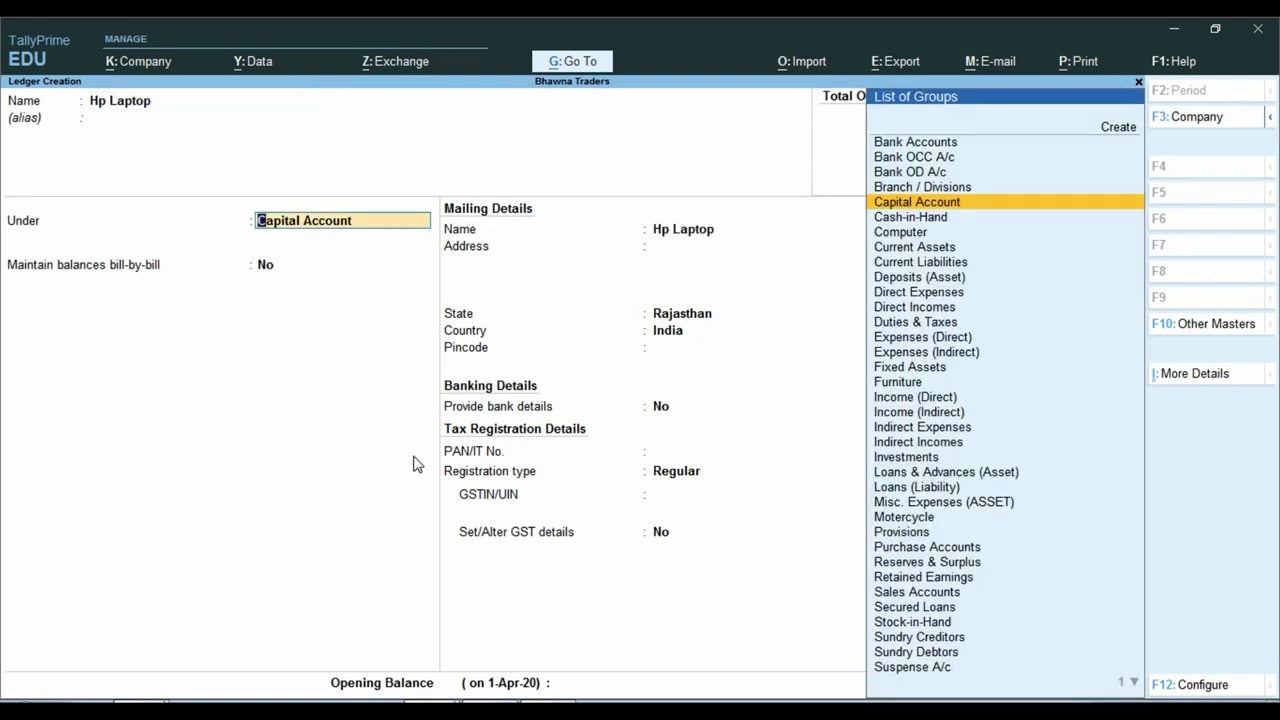
pyautogui.write('Computer')
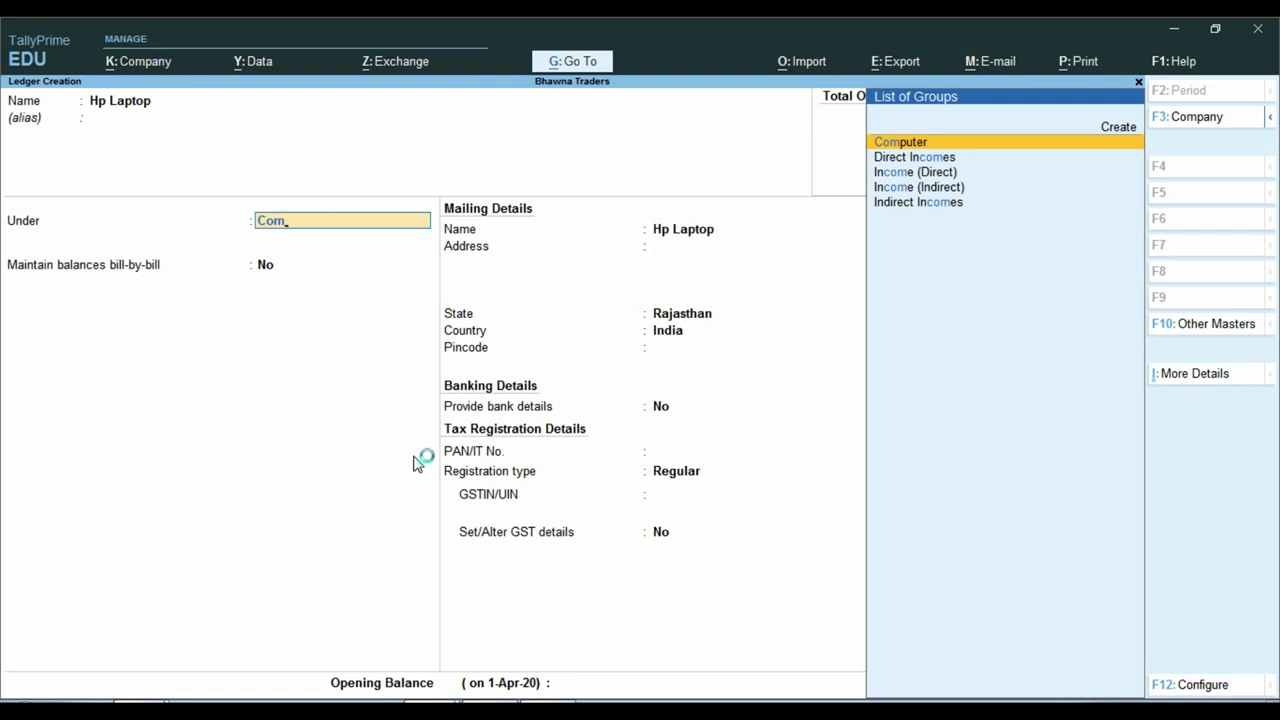
pyautogui.press('Return')
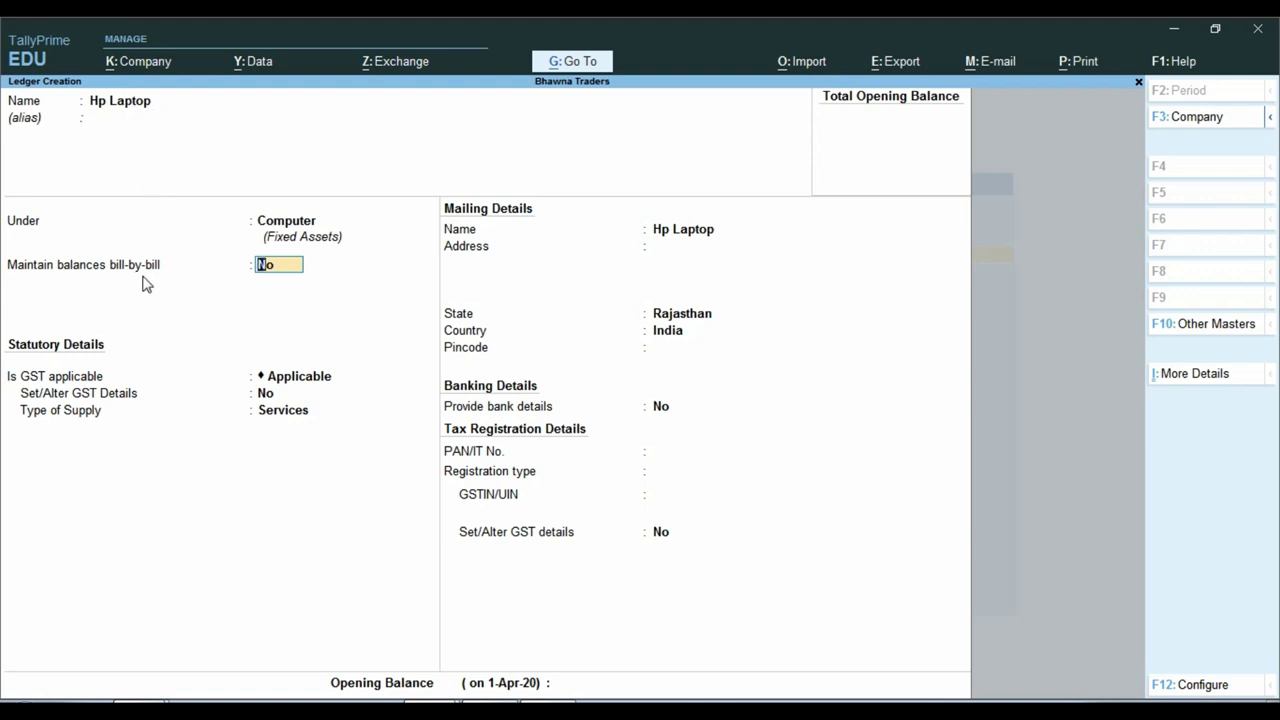
# - Set Maintain balances bill-by-bill to Yes for the Hp Laptop ledger
pyautogui.press('ctrl')
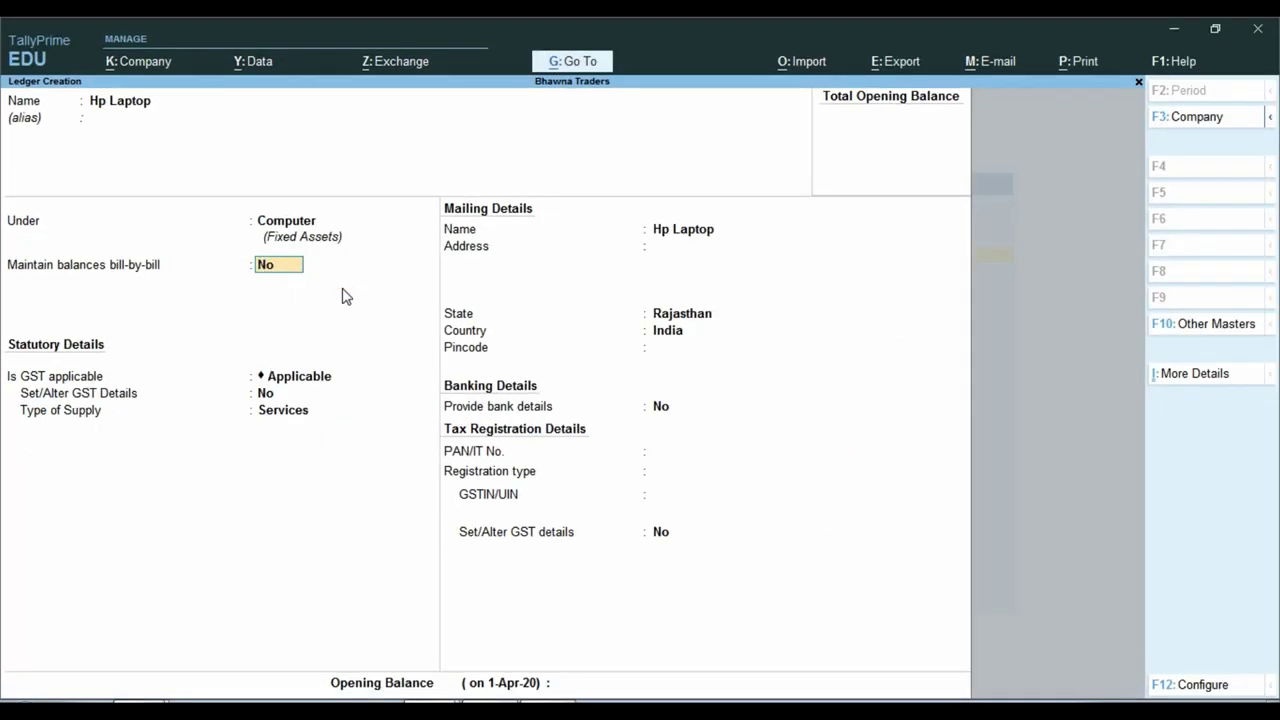
pyautogui.write('y')
pyautogui.press('Return')
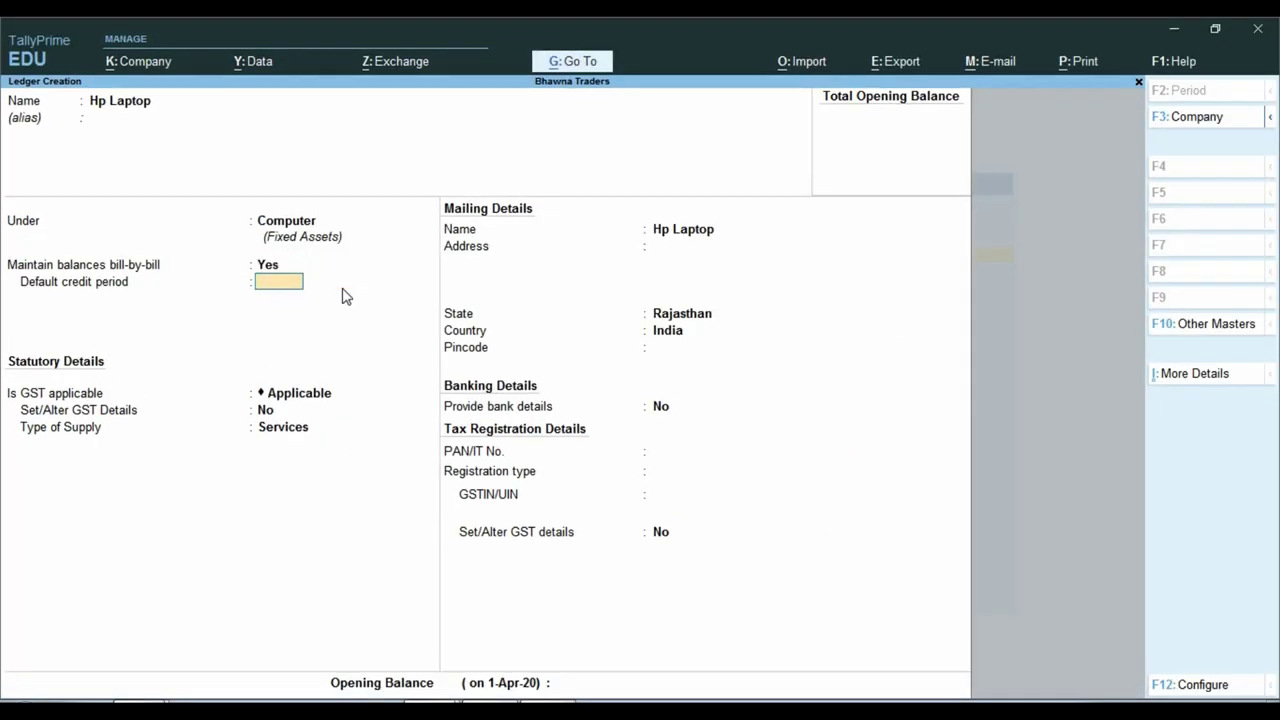
# - Turn on GST details for the Hp Laptop ledger, with description Computer and HSN/SAC 1234
pyautogui.press('Return')
pyautogui.press('Return')
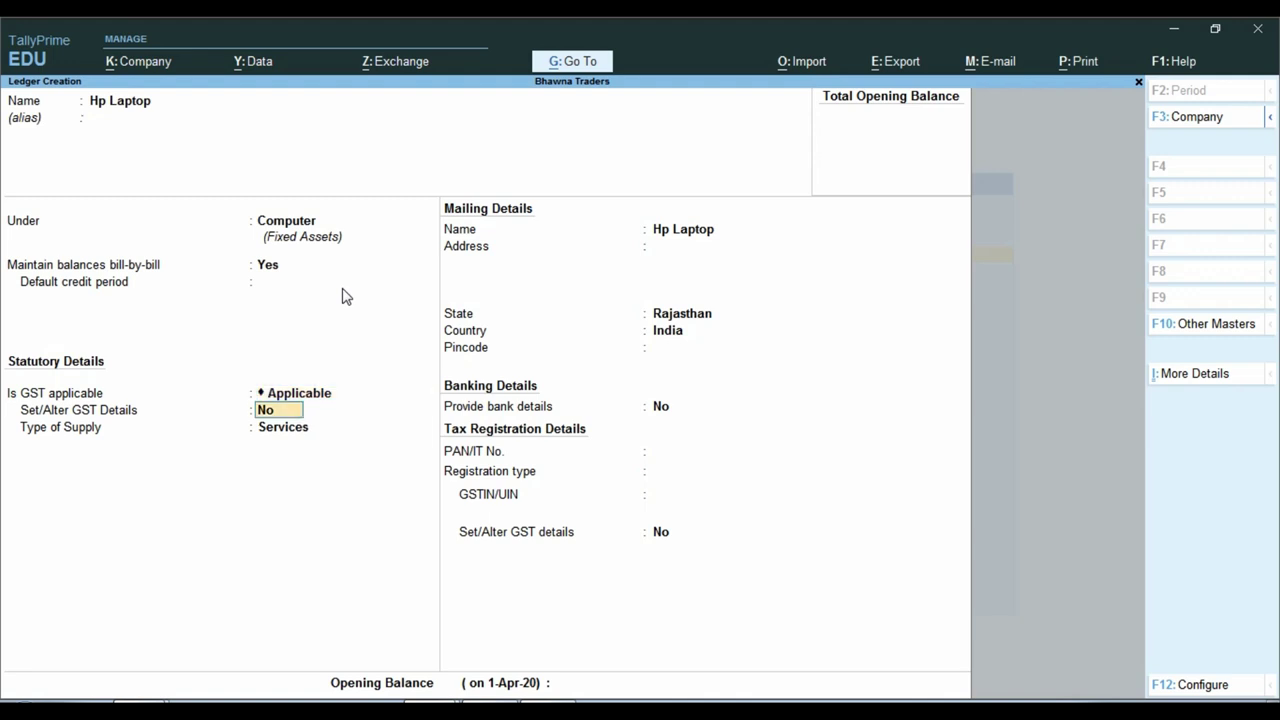
pyautogui.write('y')
pyautogui.press('Return')
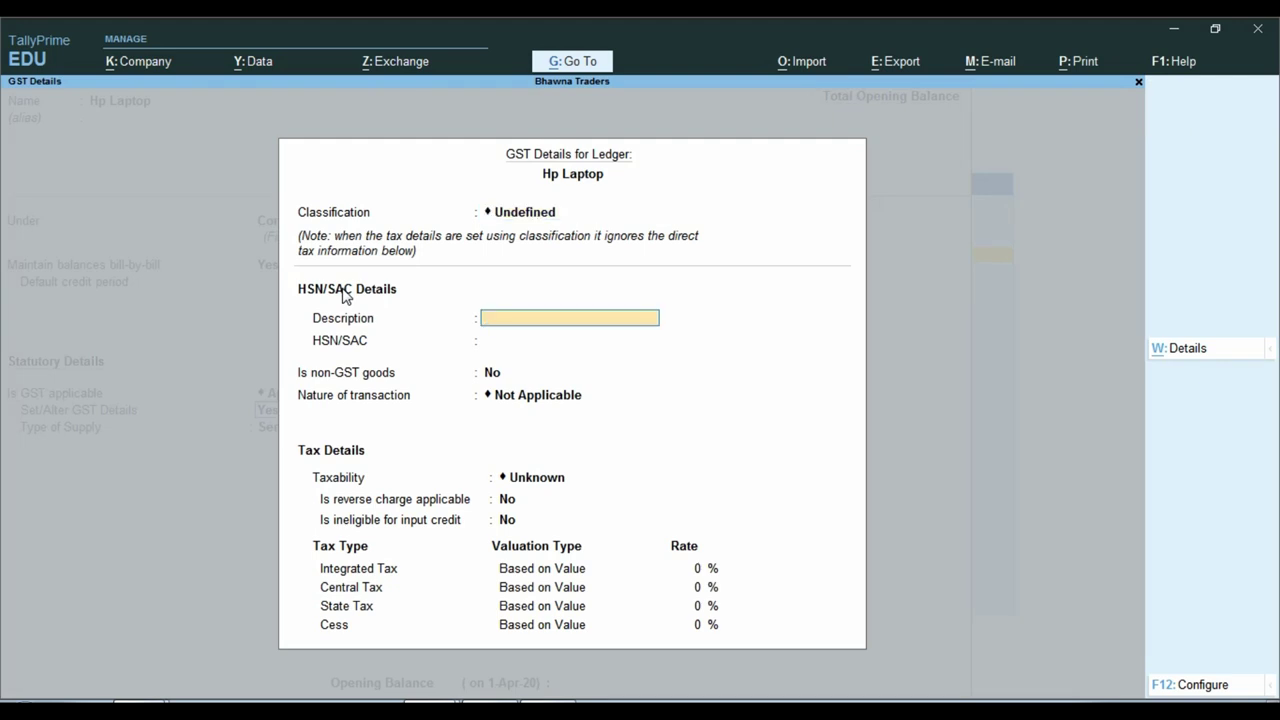
pyautogui.write('Computer')
pyautogui.press('Return')
pyautogui.write('1234')
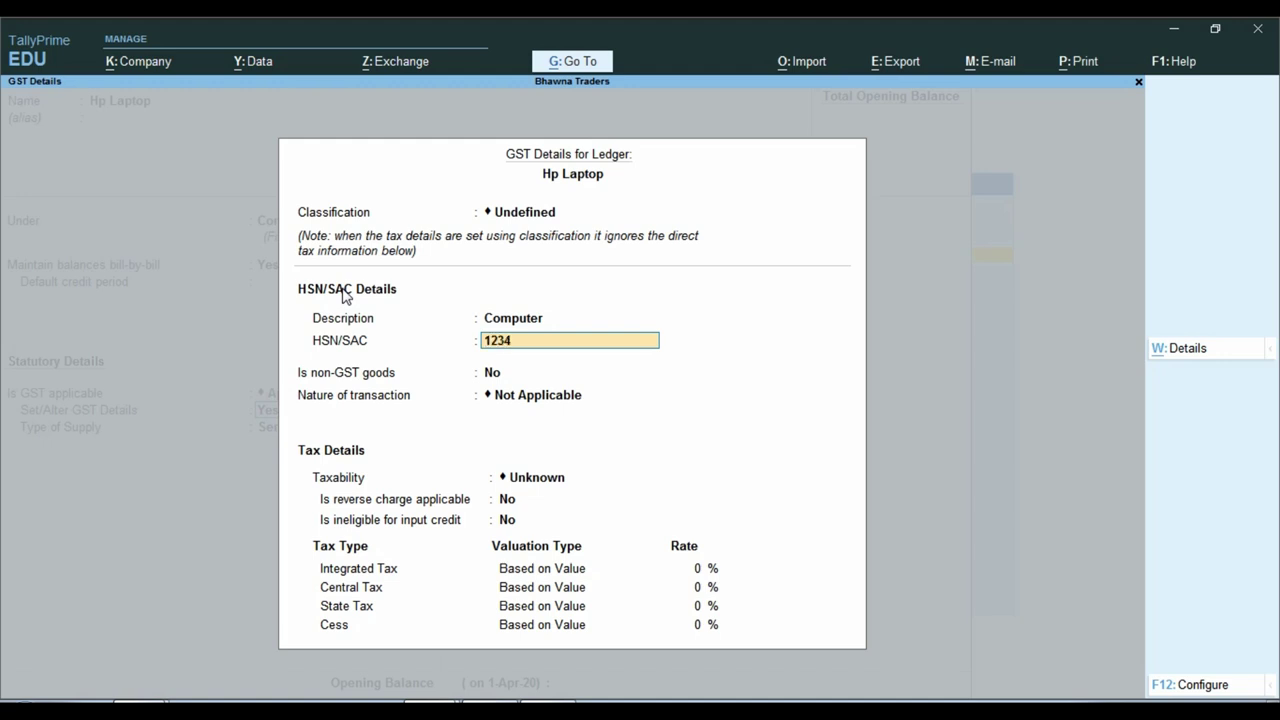
# - Give the Hp Laptop GST details a purchase nature of transaction and an 18% tax rate, and accept them
pyautogui.press('Return')
pyautogui.press('Return')
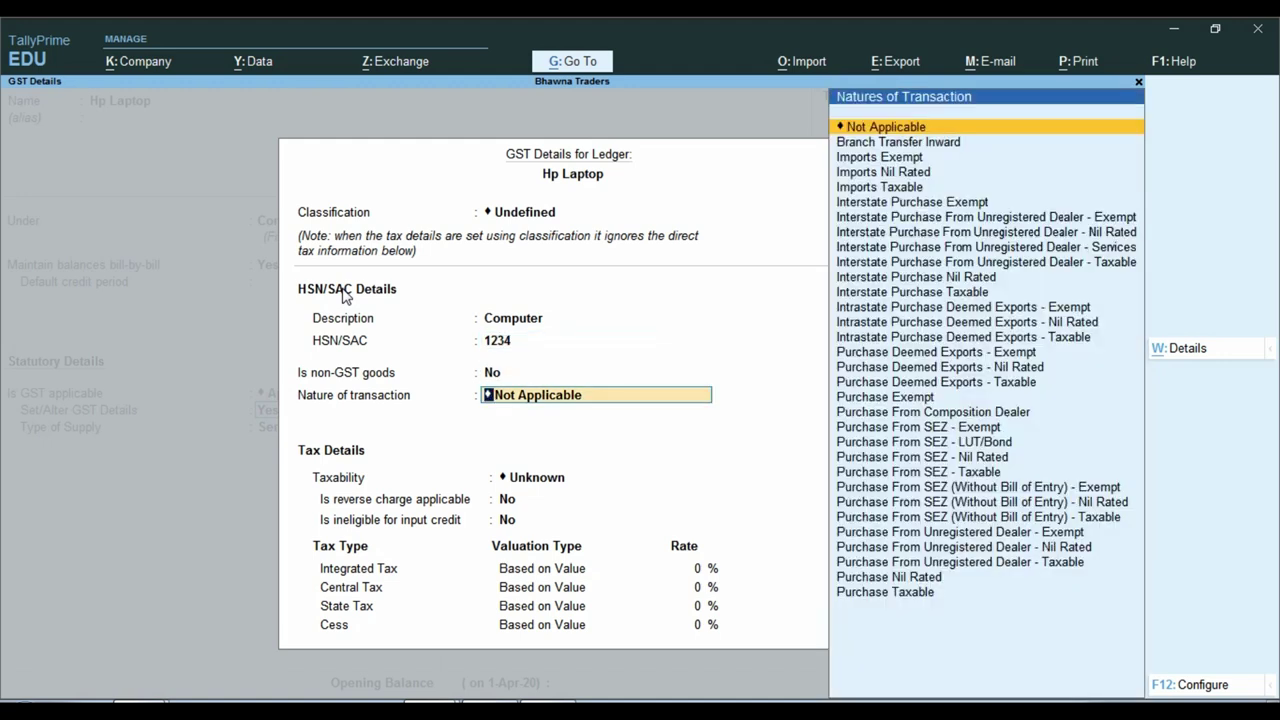
pyautogui.write('Pur')
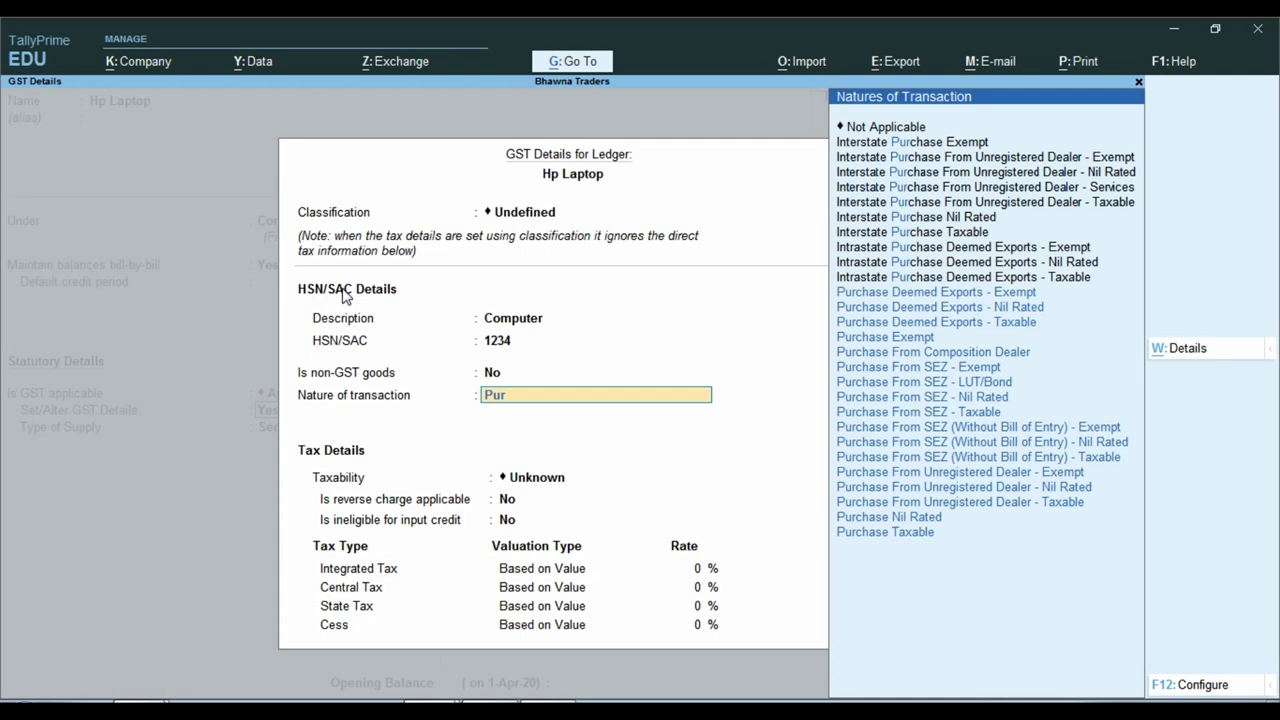
pyautogui.press('Return')
pyautogui.press('Return')
pyautogui.press('Return')
pyautogui.press('Return')
pyautogui.write('18')
pyautogui.press('Return')
pyautogui.press('Return')
pyautogui.press('Return')
pyautogui.press('Return')
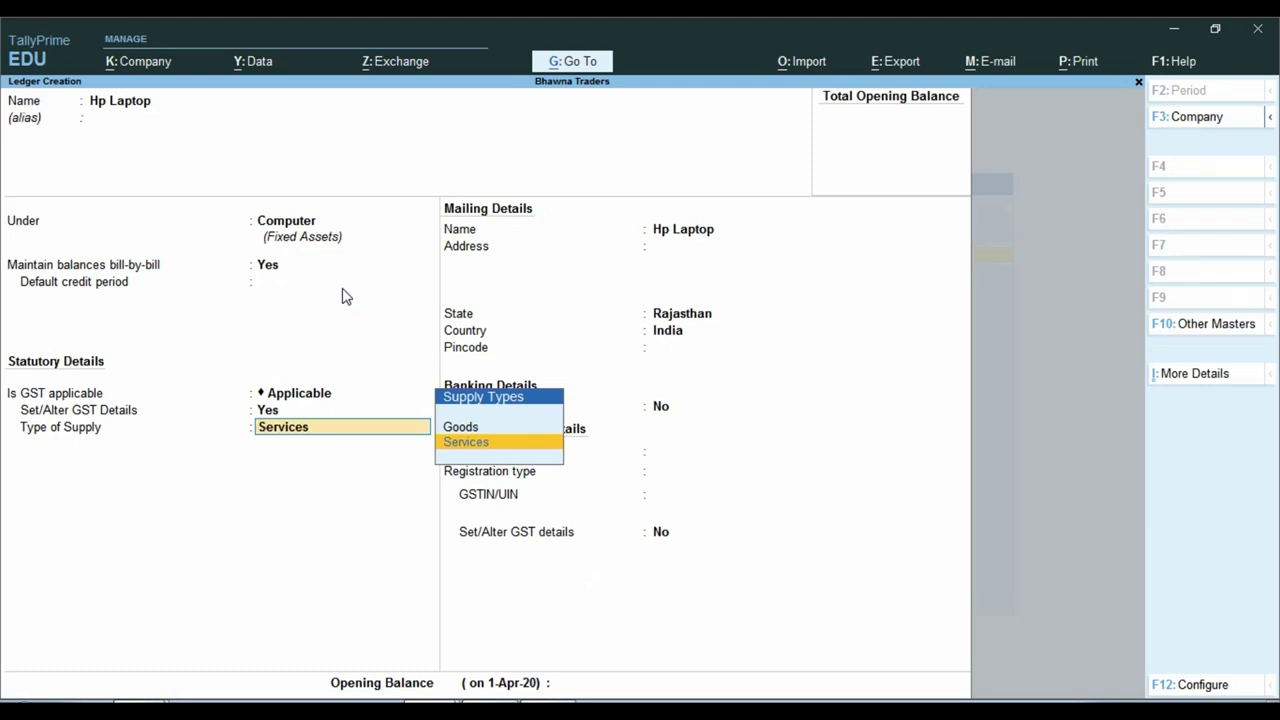
# - Set the Hp Laptop ledger's type of supply to Goods and save the ledger
pyautogui.press('Up')
pyautogui.press('Return')
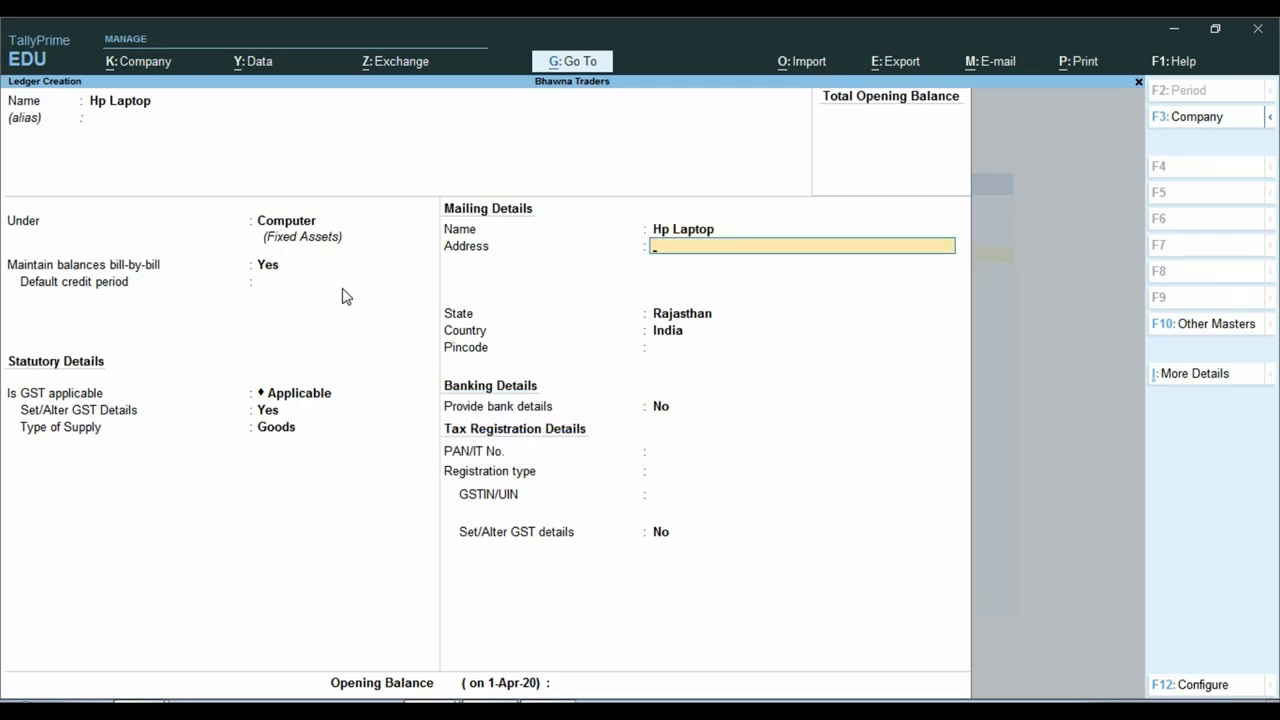
pyautogui.hotkey('ctrl', 'a')
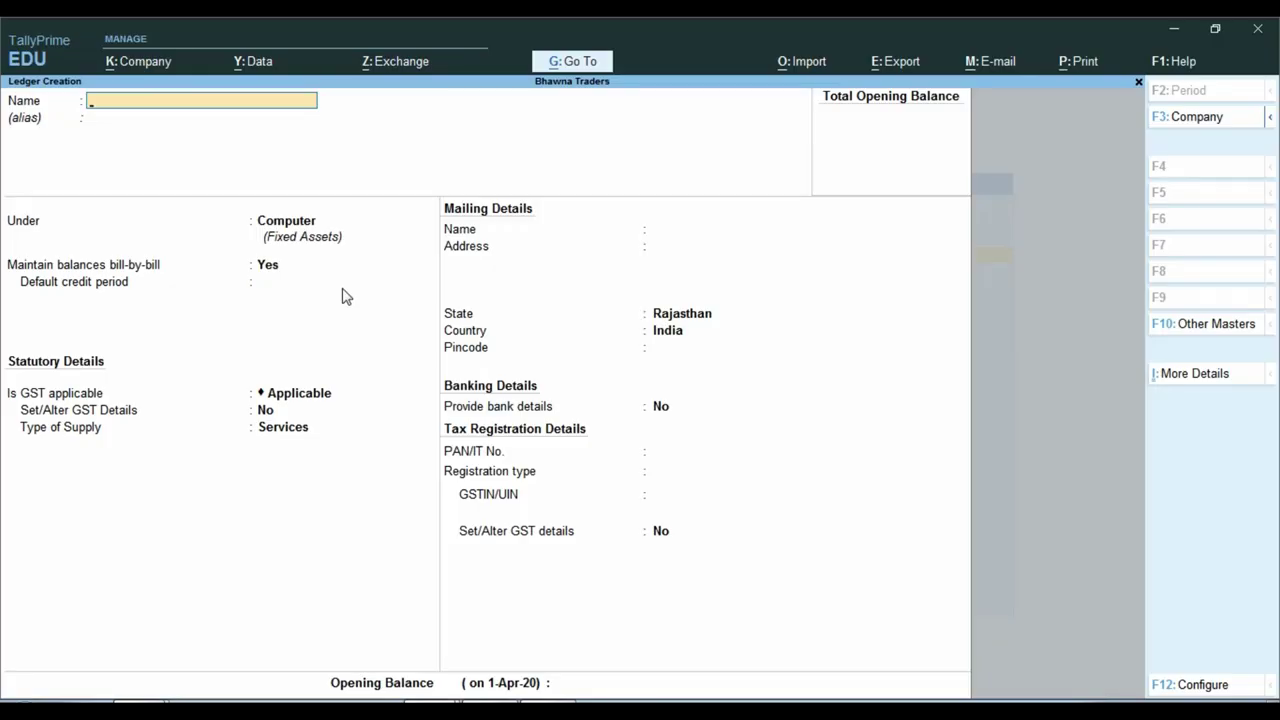
# - Name a new ledger Furniture under the Furniture group, with Maintain balances bill-by-bill set to Yes
pyautogui.write('Furniture')
pyautogui.press('Return')
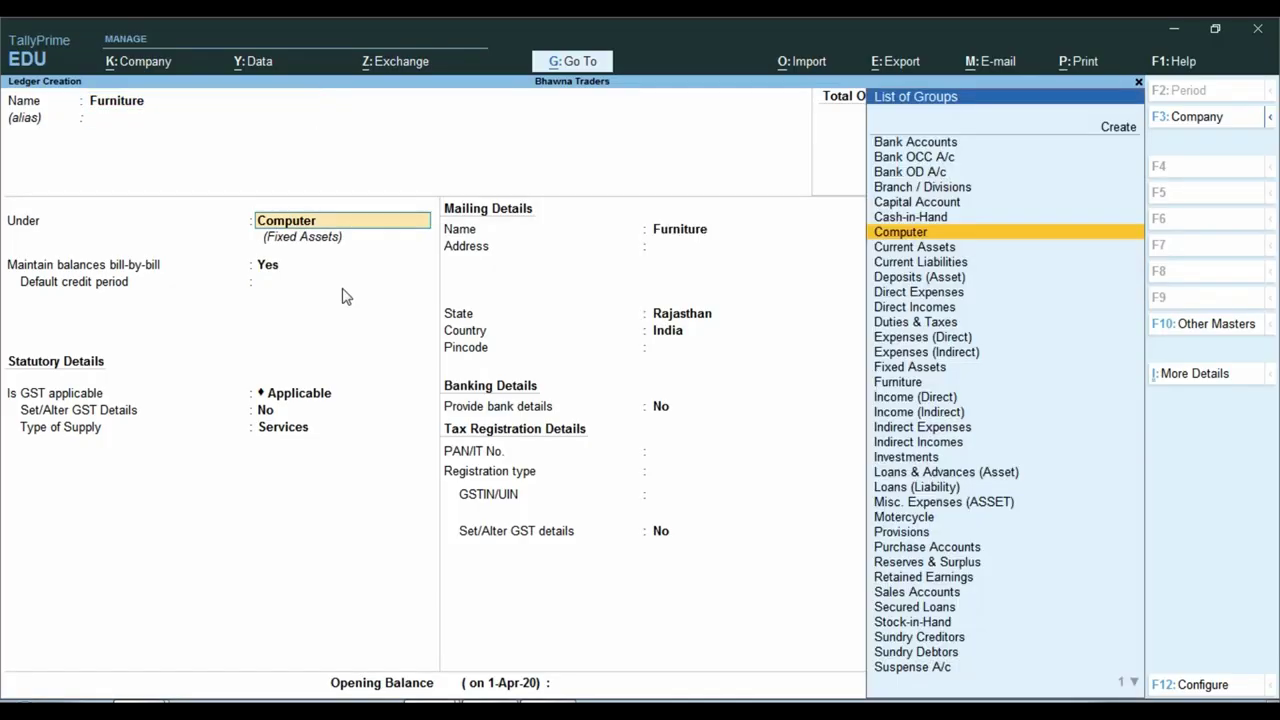
pyautogui.write('Furniture')
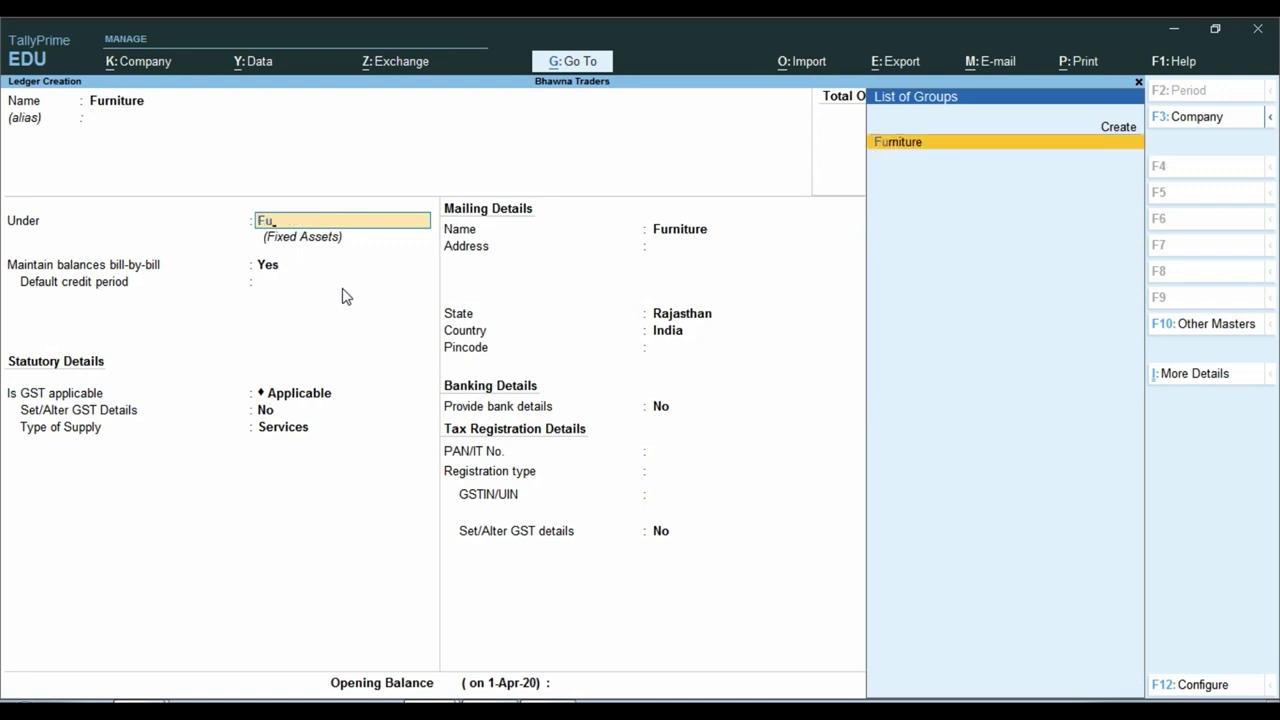
pyautogui.press('Return')
pyautogui.write('y')
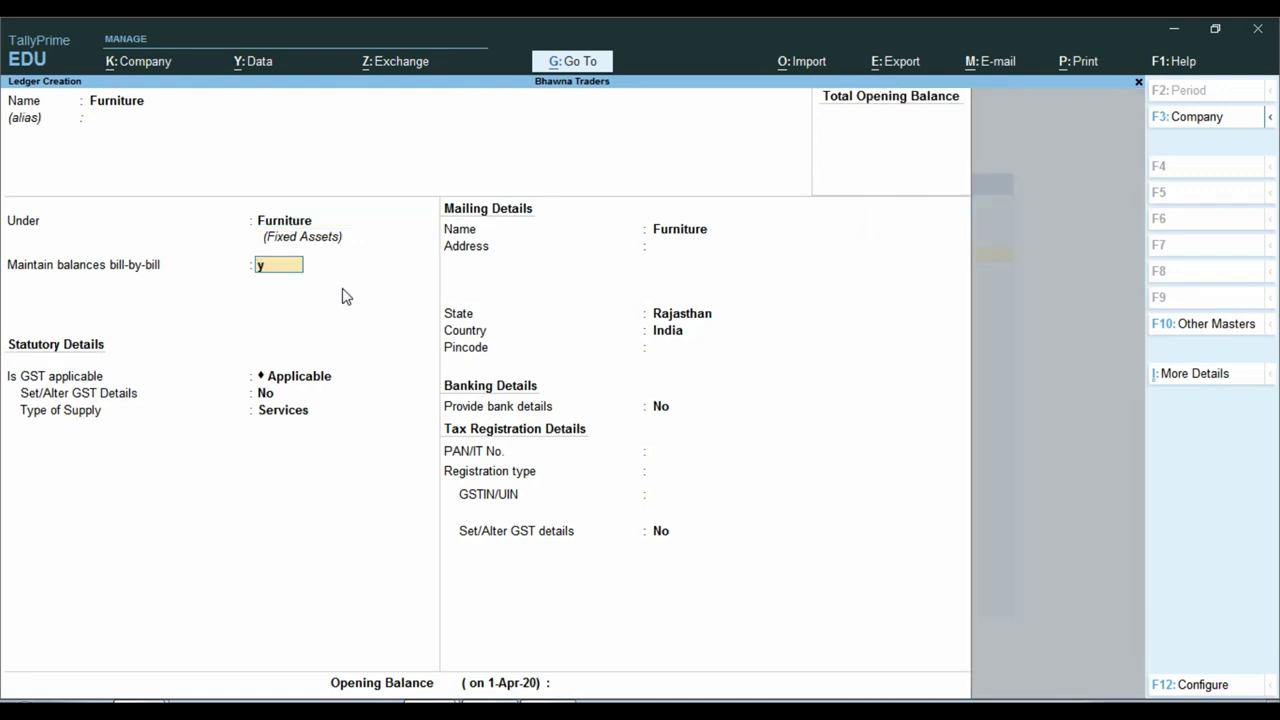
pyautogui.press('Return')
# - Turn on GST details for the Furniture ledger, with description Furniture and HSN/SAC 4568
pyautogui.press('Return')
pyautogui.press('Return')
pyautogui.press('Return')
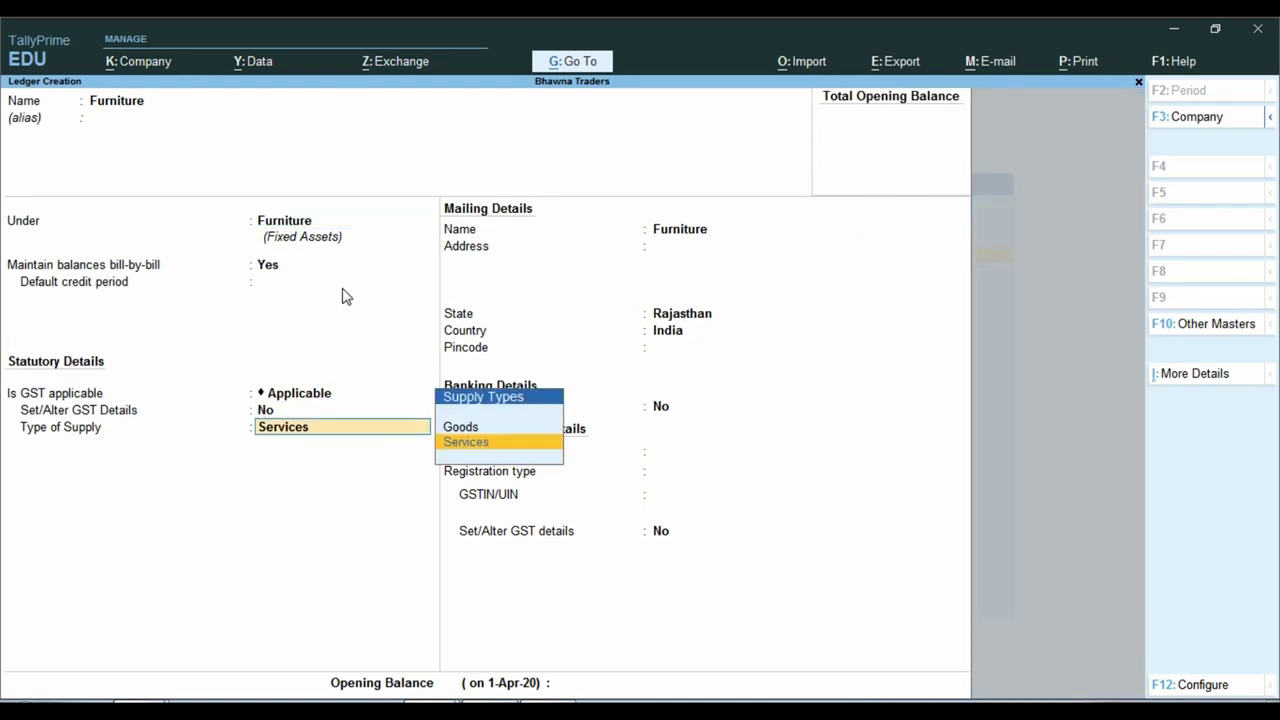
pyautogui.press('BackSpace')
pyautogui.write('y')
pyautogui.press('Return')
pyautogui.press('Return')
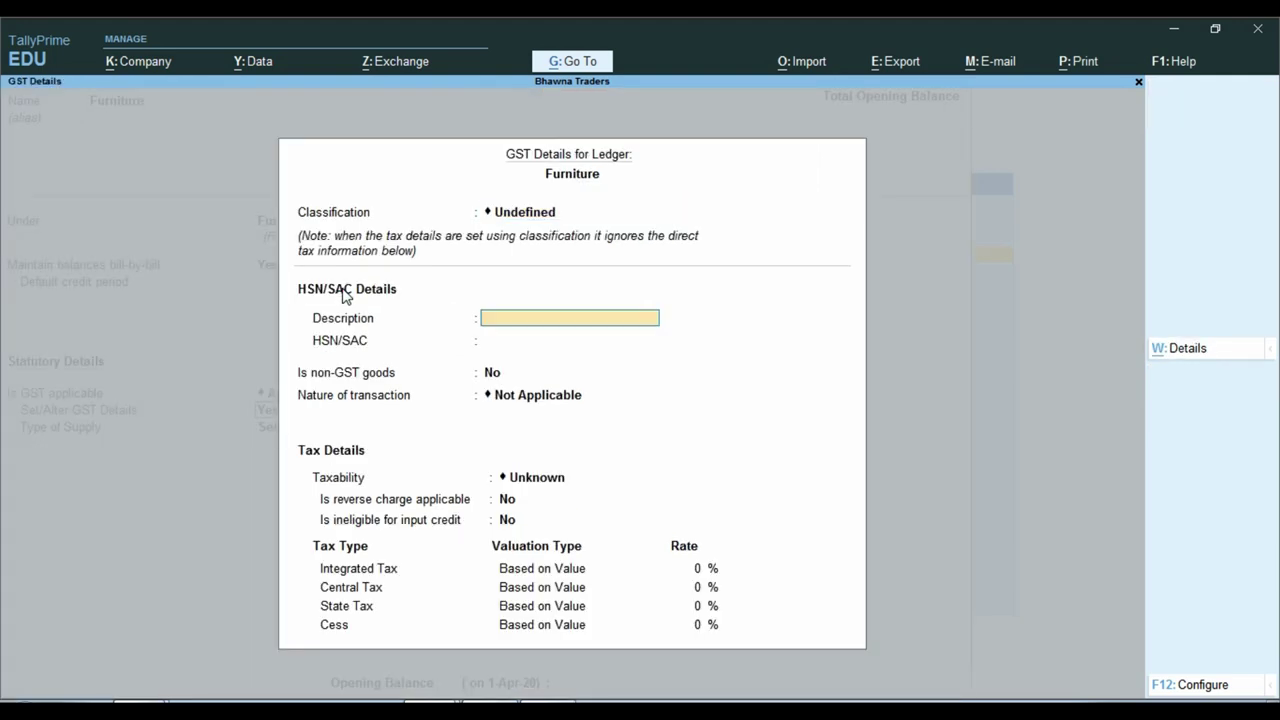
pyautogui.press('BackSpace')
pyautogui.write('Furniture')
pyautogui.press('Return')
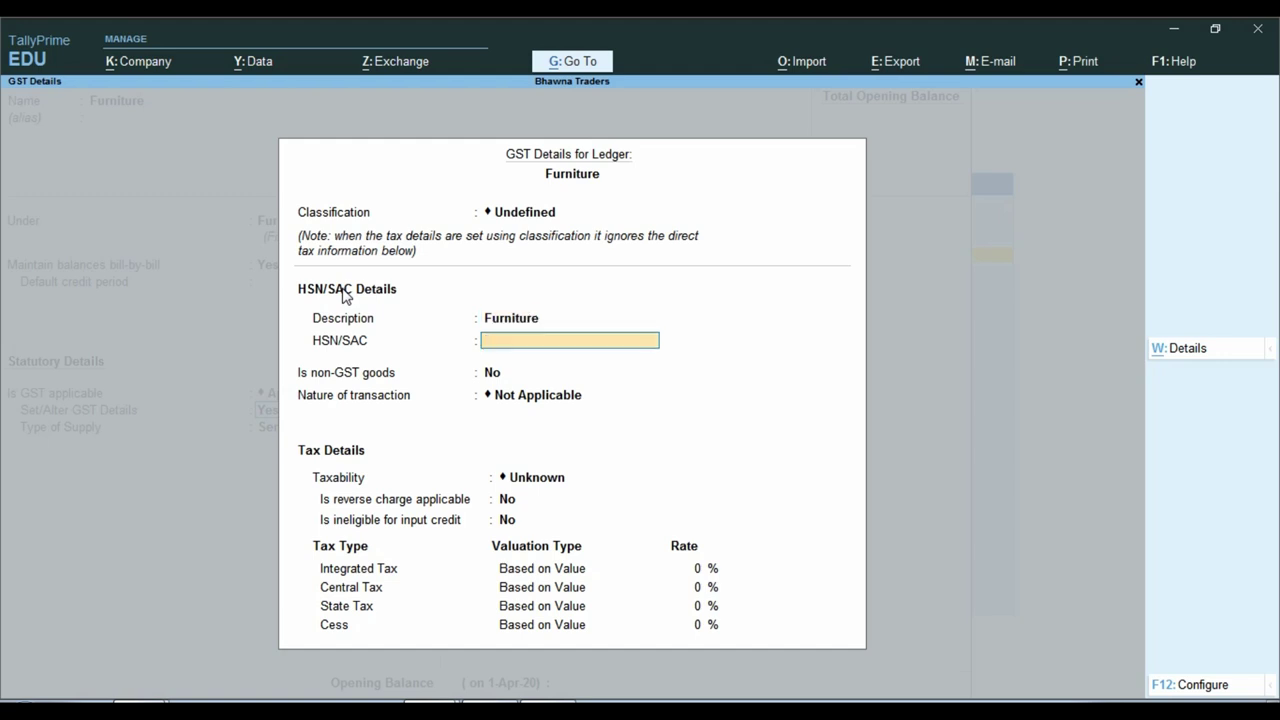
pyautogui.write('4568')
pyautogui.press('Return')
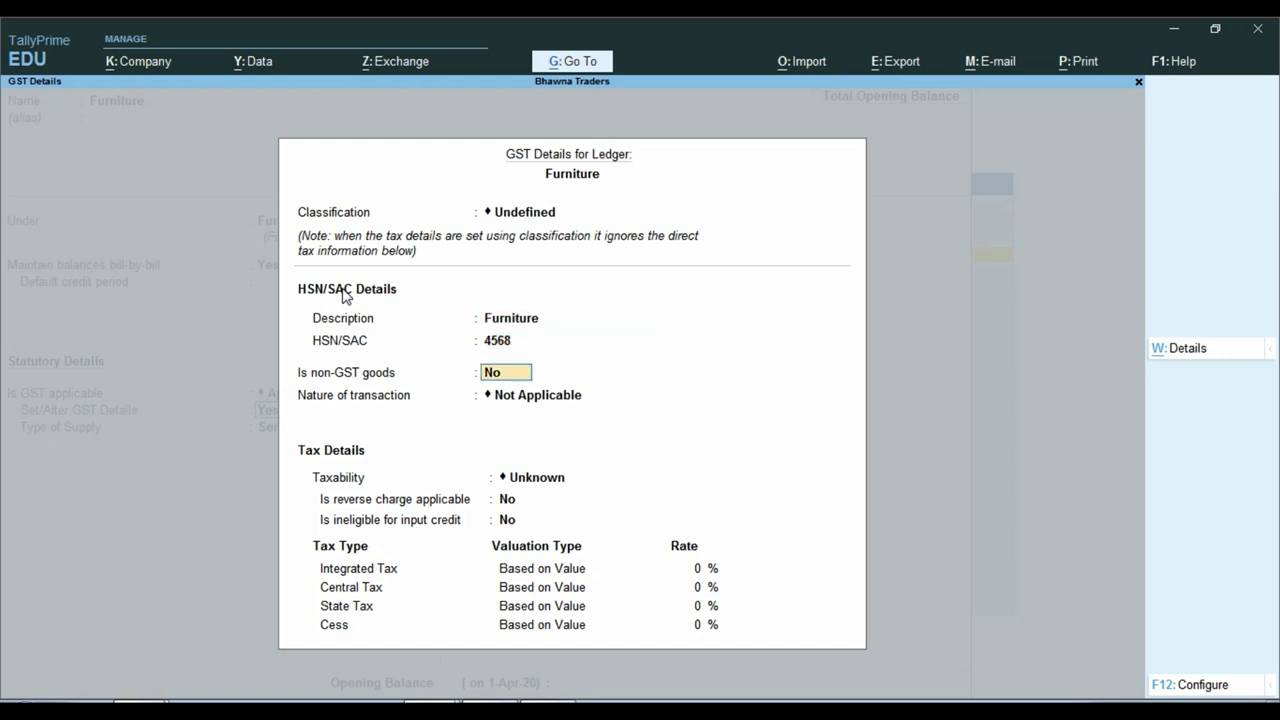
# - Give the Furniture GST details a purchase nature of transaction and an 18% tax rate, and accept them
pyautogui.press('Return')
pyautogui.write('Pur')
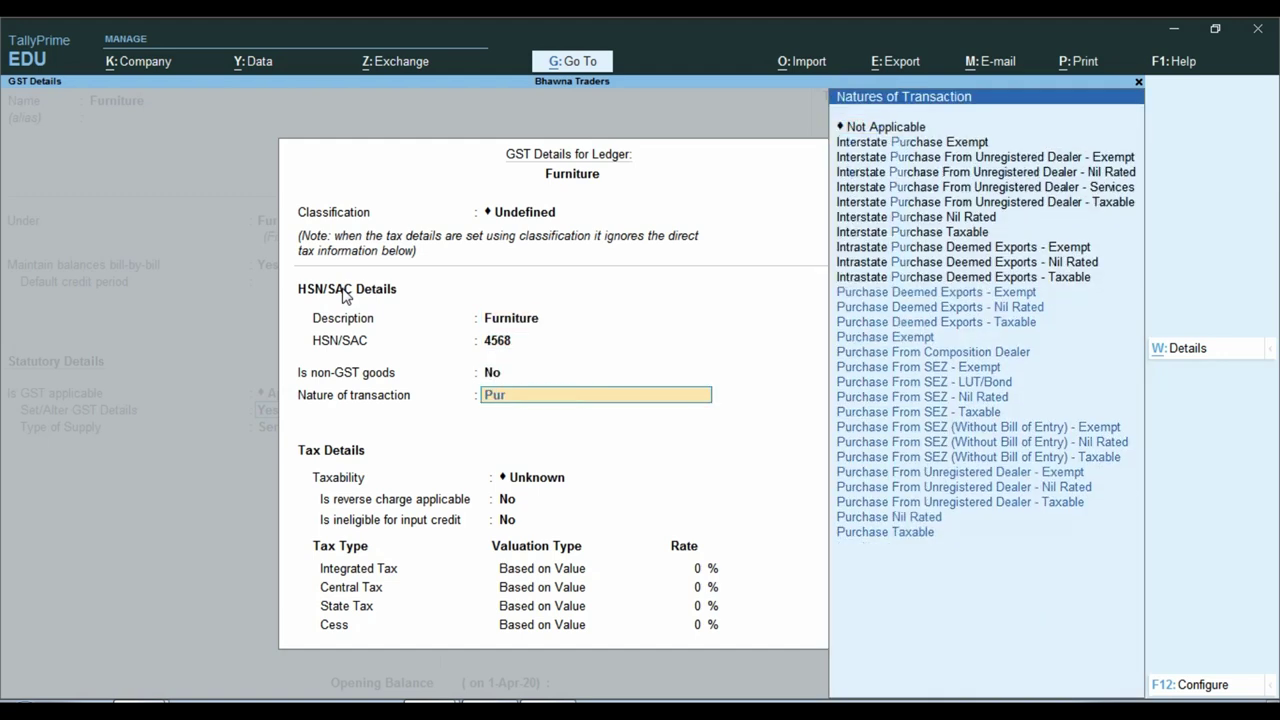
pyautogui.press('Return')
pyautogui.press('Down')
pyautogui.press('Return')
pyautogui.press('Return')
pyautogui.write('18')
pyautogui.press('Return')
pyautogui.press('Return')
pyautogui.press('Return')
pyautogui.press('Return')
# - Set the Furniture ledger's type of supply to Goods and save the ledger
pyautogui.press('Up')
pyautogui.press('Return')
pyautogui.hotkey('ctrl', 'a')
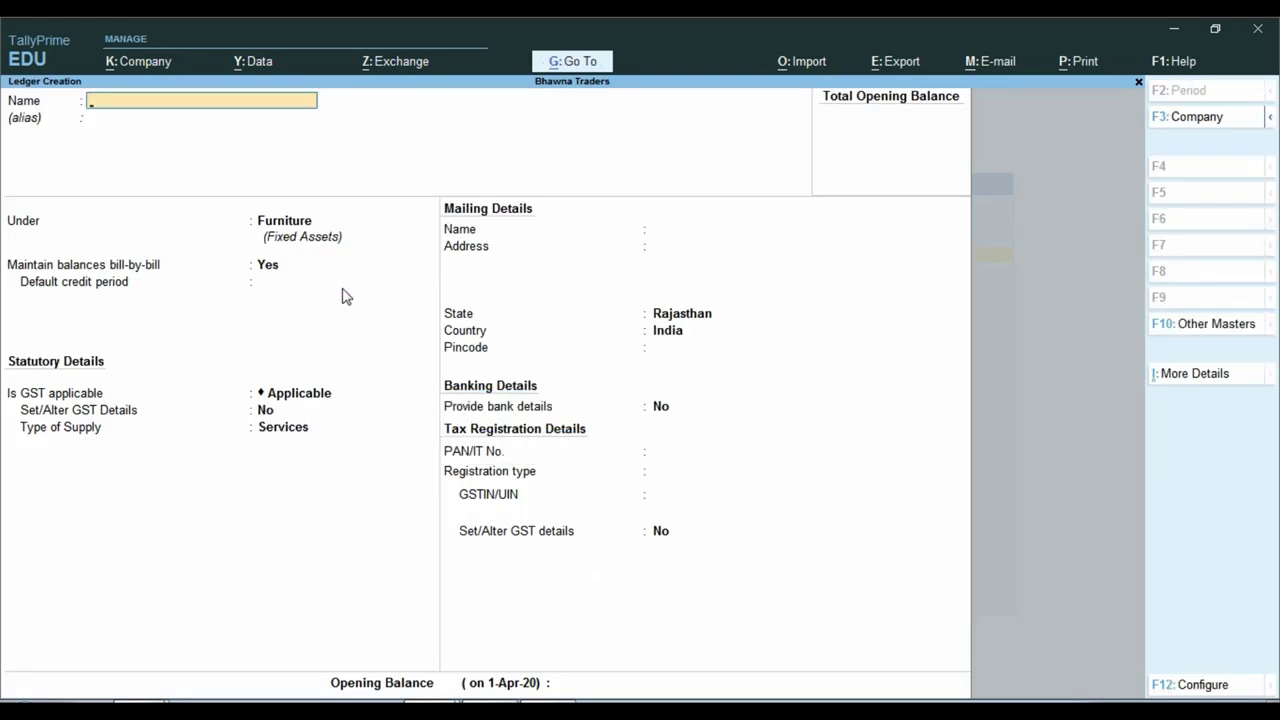
# - Name a new ledger Motercycle and place it under the Motercycle group
pyautogui.write('Motercycle')
pyautogui.press('Return')
pyautogui.press('Return')
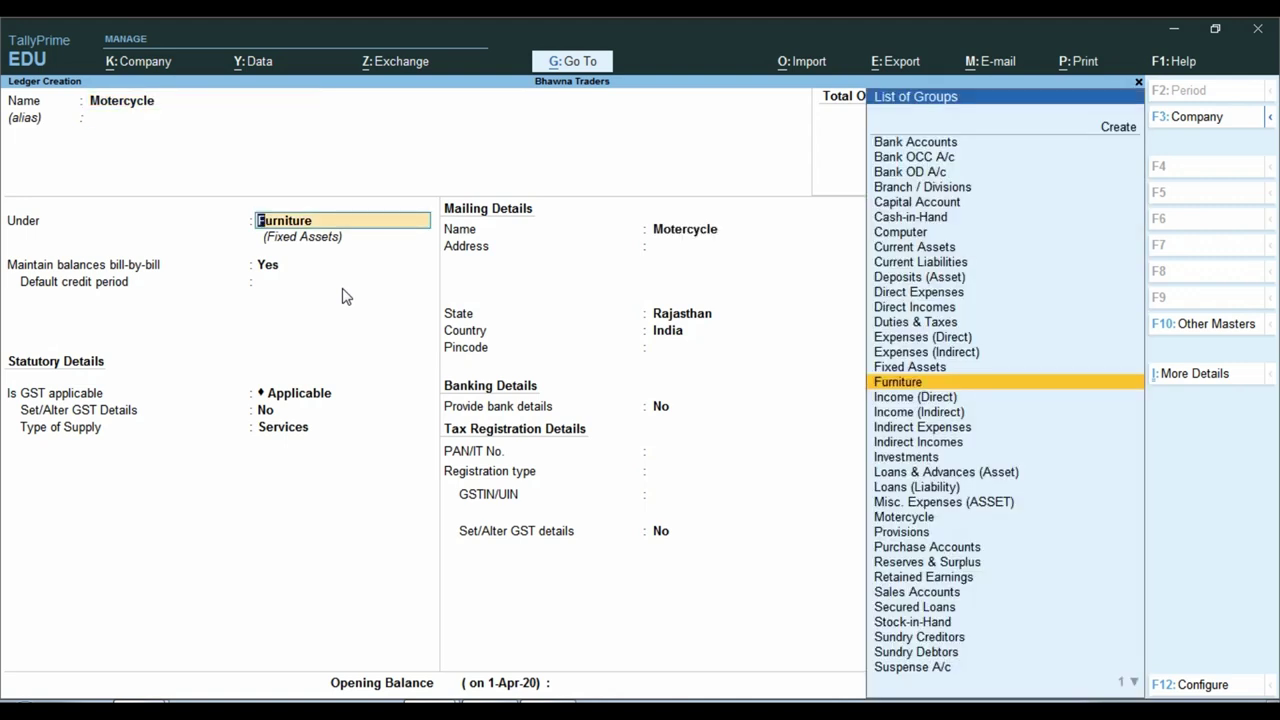
pyautogui.write('Mot')
pyautogui.press('Return')
# - Turn on GST details for the Motercycle ledger, with description Motercycle and HSN/SAC 45544
pyautogui.press('Return')
pyautogui.press('Return')
pyautogui.press('y')
pyautogui.press('Return')
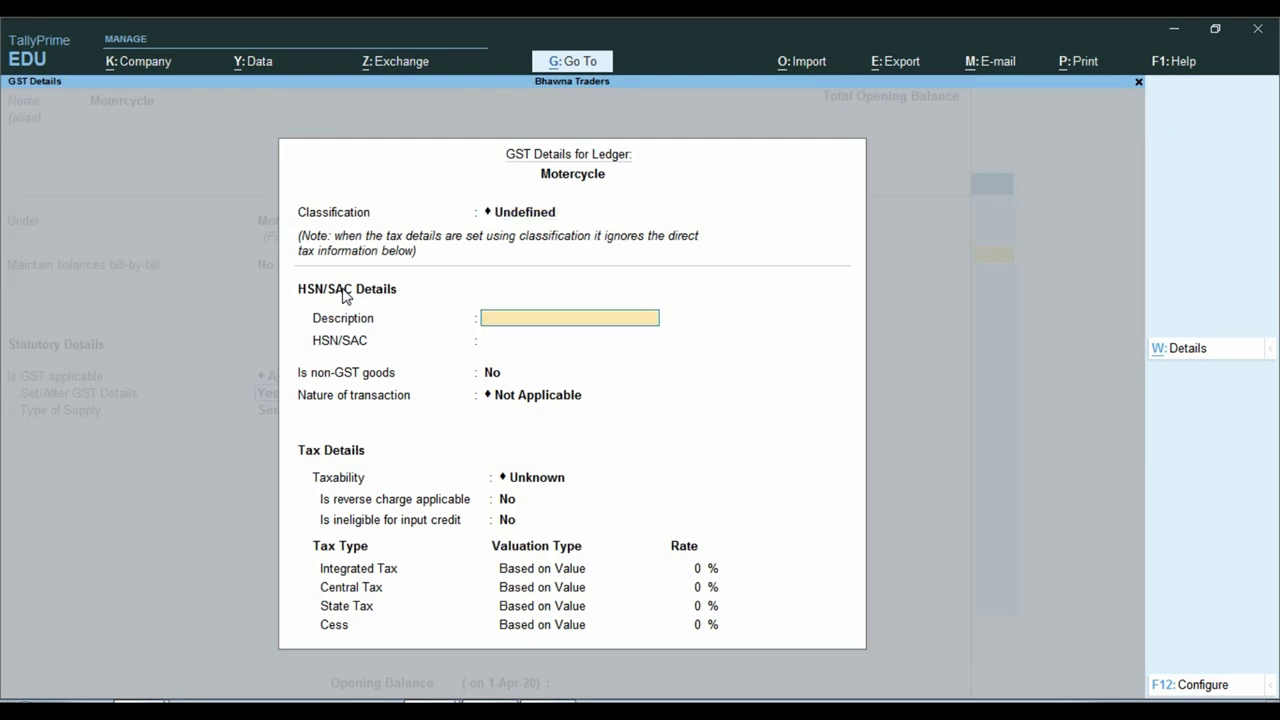
pyautogui.write('Motercycl')
pyautogui.write('ercycl')
pyautogui.press('Return')
pyautogui.write('45544')
pyautogui.press('Return')
# - Give the Motercycle GST details a purchase nature of transaction and an 18% tax rate, and accept them
pyautogui.press('Return')
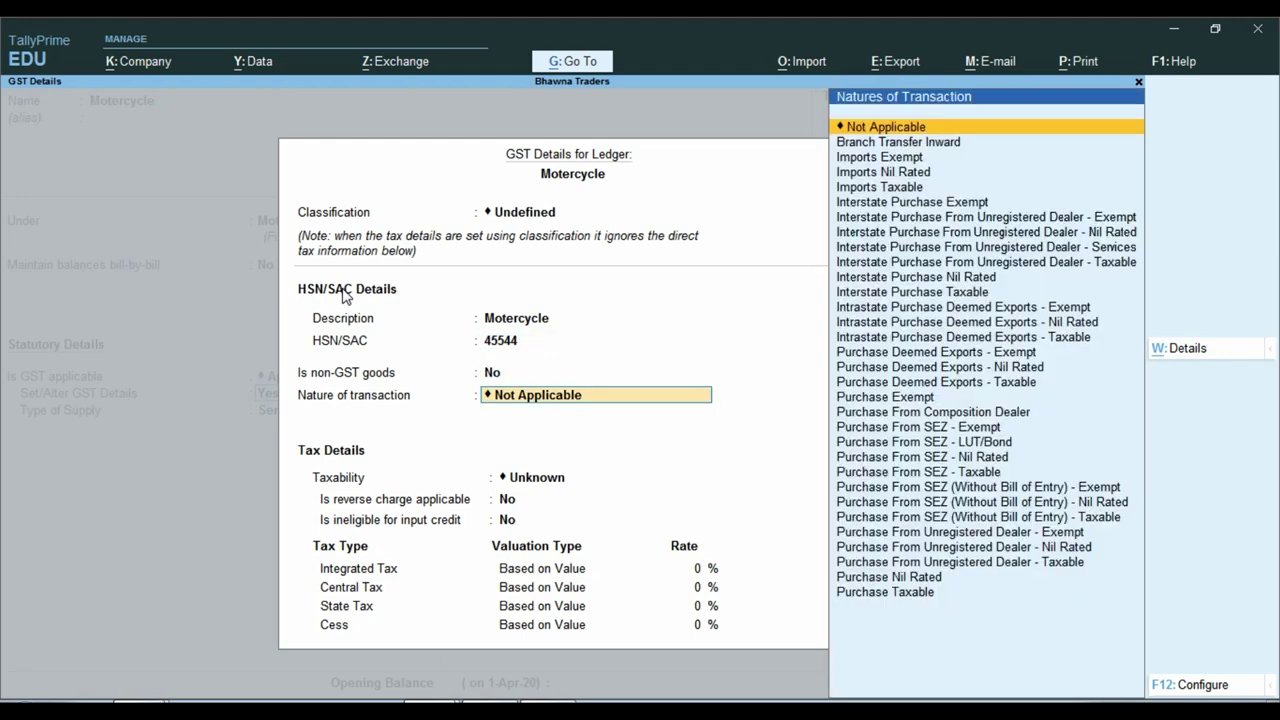
pyautogui.write('Pur')
pyautogui.press('Up')
pyautogui.press('Return')
pyautogui.press('Down')
pyautogui.press('Return')
pyautogui.press('Return')
pyautogui.press('Return')
pyautogui.write('18')
pyautogui.press('Return')
pyautogui.press('Return')
pyautogui.press('Return')
# - Set the Motercycle ledger's type of supply to Goods and save the ledger
pyautogui.press('Up')
pyautogui.press('Return')
pyautogui.hotkey('ctrl', 'a')
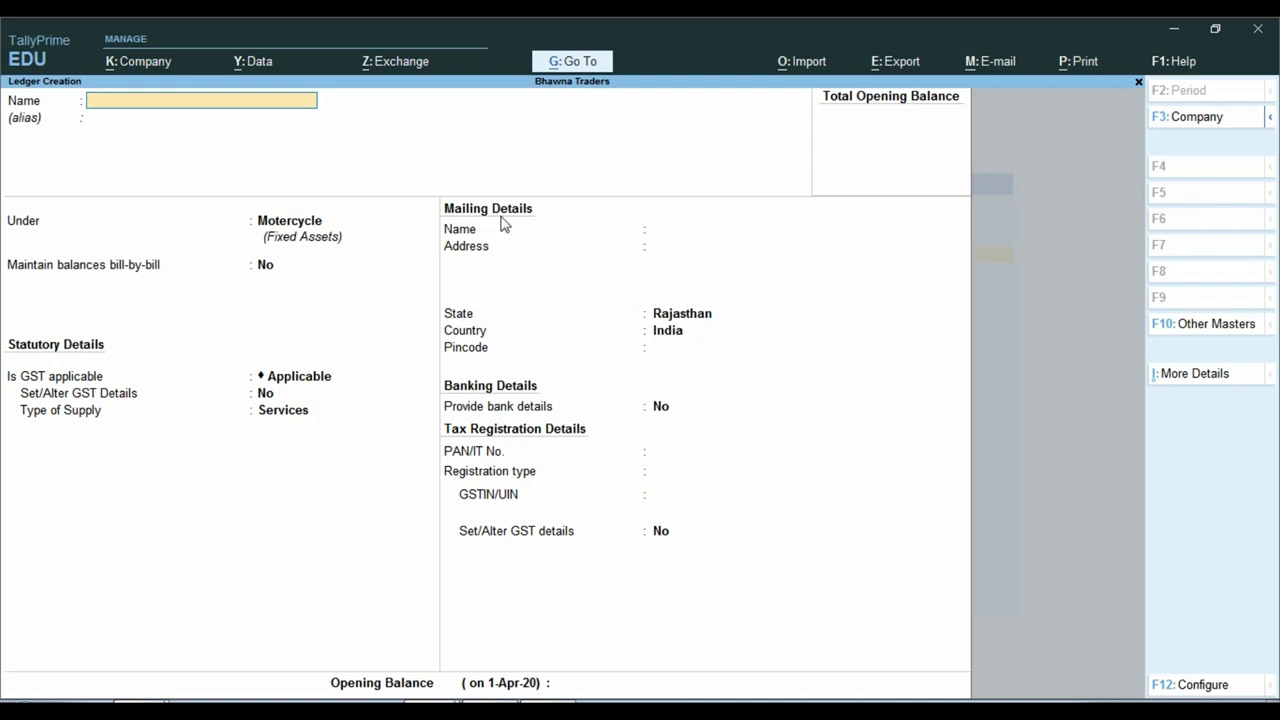
# - Quit ledger creation and return to the Gateway of Tally
pyautogui.press('Escape')
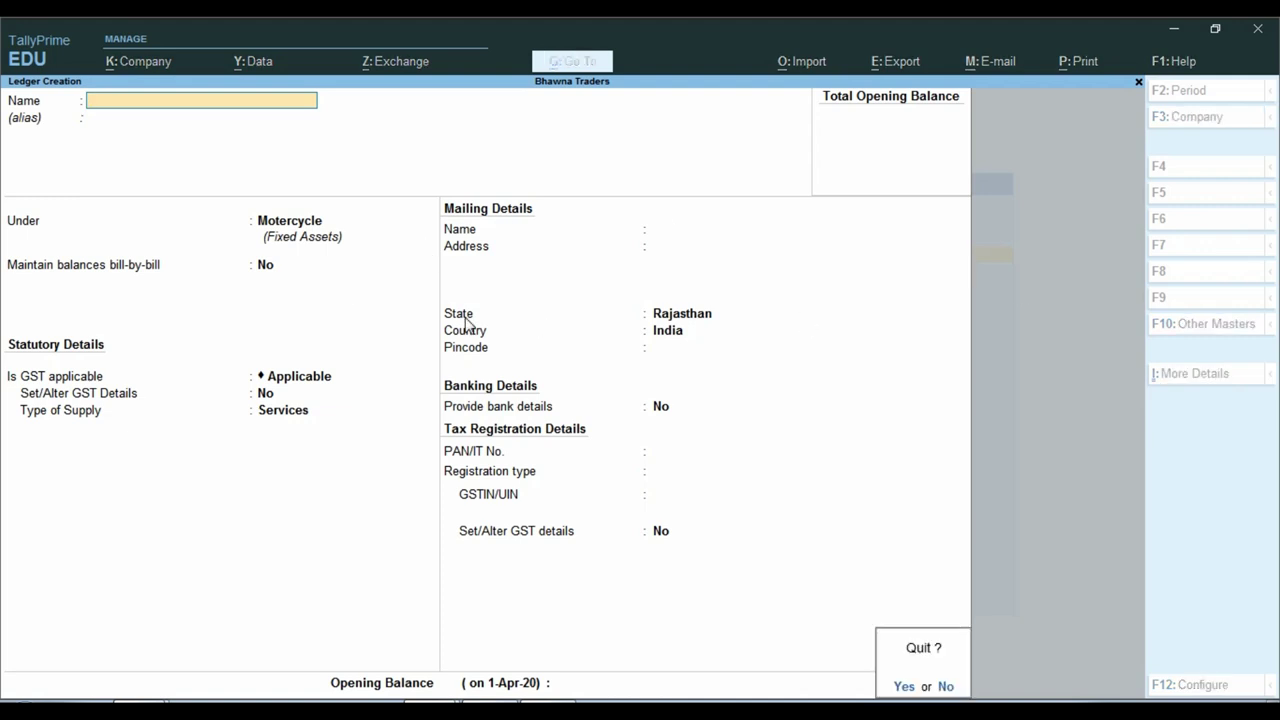
pyautogui.press('Return')
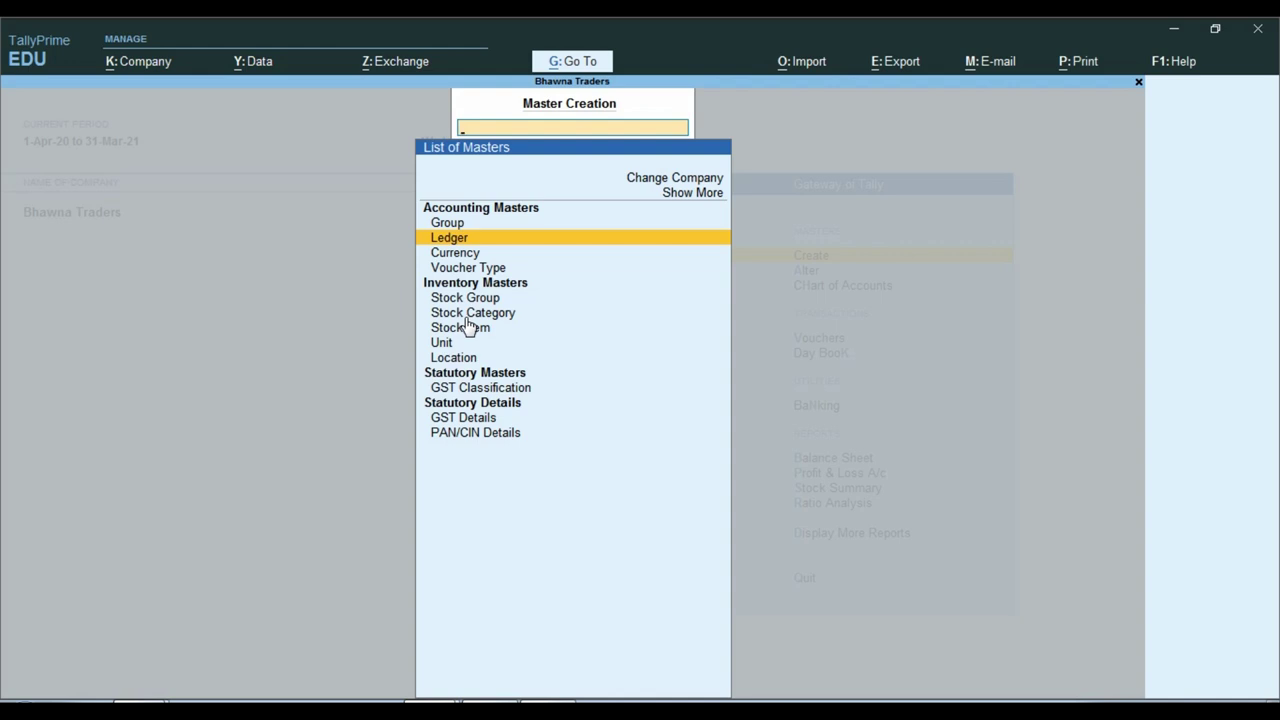
pyautogui.press('Escape')
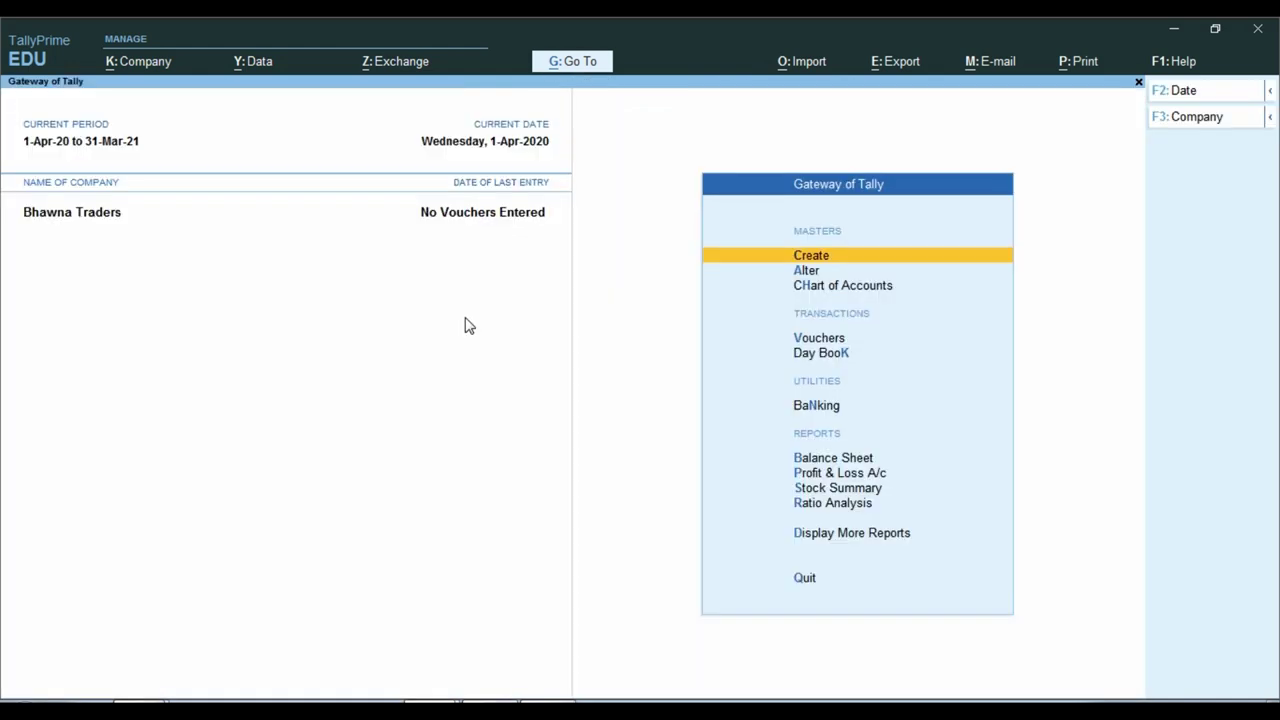
# - Open the Account Books among the additional reports
pyautogui.press('Down')
pyautogui.press('Down')
pyautogui.press('Down')
pyautogui.press('Down')
pyautogui.press('Down')
pyautogui.press('Down')
pyautogui.press('Down')
pyautogui.press('Down')
pyautogui.press('Down')
pyautogui.press('Down')
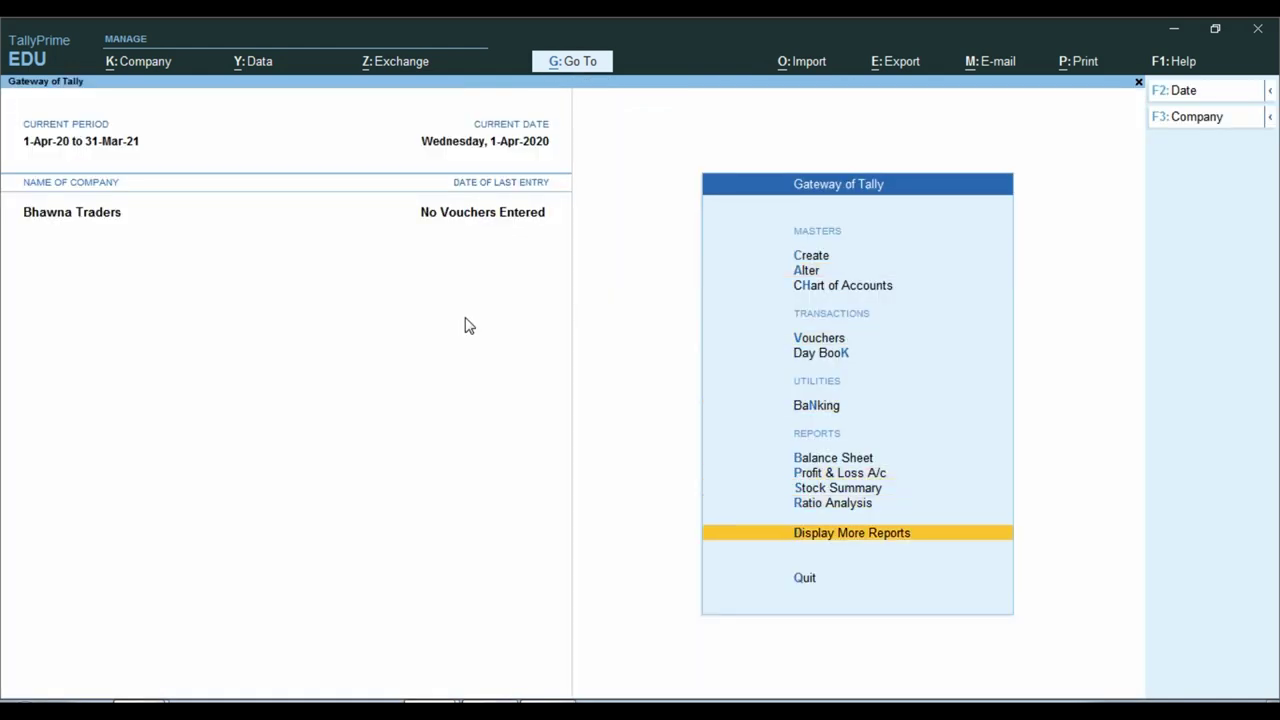
pyautogui.press('Return')
pyautogui.press('Down')
pyautogui.press('Down')
pyautogui.press('Down')
pyautogui.press('Down')
pyautogui.press('Down')
pyautogui.press('Down')
pyautogui.press('Down')
pyautogui.press('Down')
pyautogui.press('Down')
pyautogui.press('Up')
pyautogui.press('Up')
pyautogui.press('Up')
pyautogui.press('Up')
pyautogui.press('Up')
pyautogui.press('Up')
pyautogui.press('Down')
pyautogui.press('Return')
# - View the Fixed Asset Register as per Income Tax Act for the Fixed Assets group
pyautogui.press('Down')
pyautogui.press('Down')
pyautogui.press('Down')
pyautogui.press('Down')
pyautogui.press('Down')
pyautogui.press('Down')
pyautogui.press('Down')
pyautogui.press('Down')
pyautogui.press('Down')
pyautogui.press('Down')
pyautogui.press('Down')
pyautogui.press('Down')
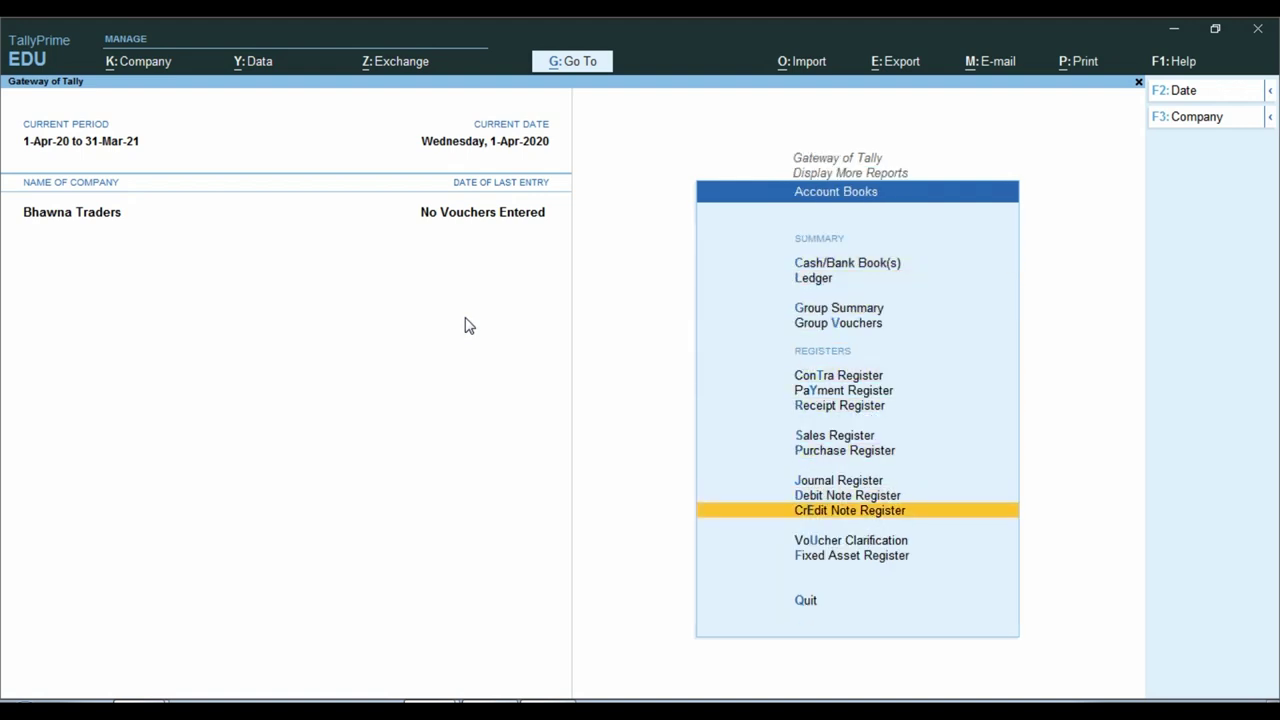
pyautogui.press('Return')
pyautogui.press('Down')
pyautogui.press('Down')
pyautogui.press('Return')
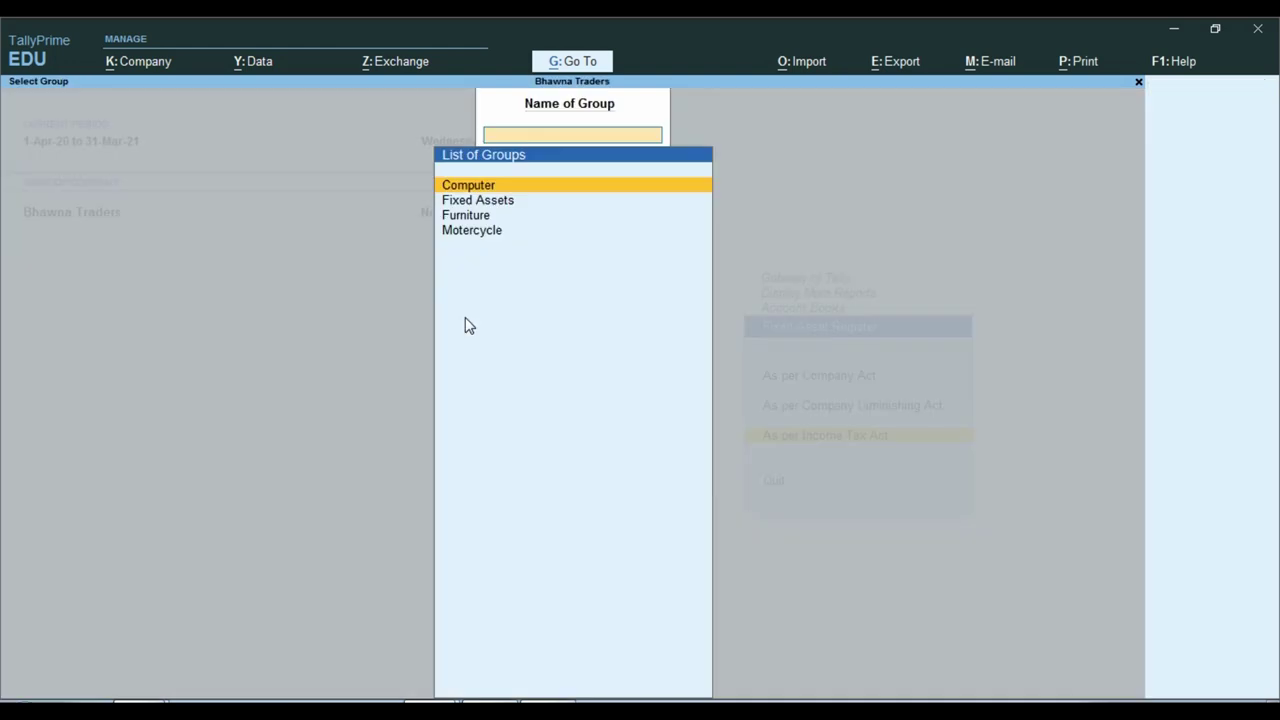
pyautogui.press('Down')
pyautogui.press('Return')
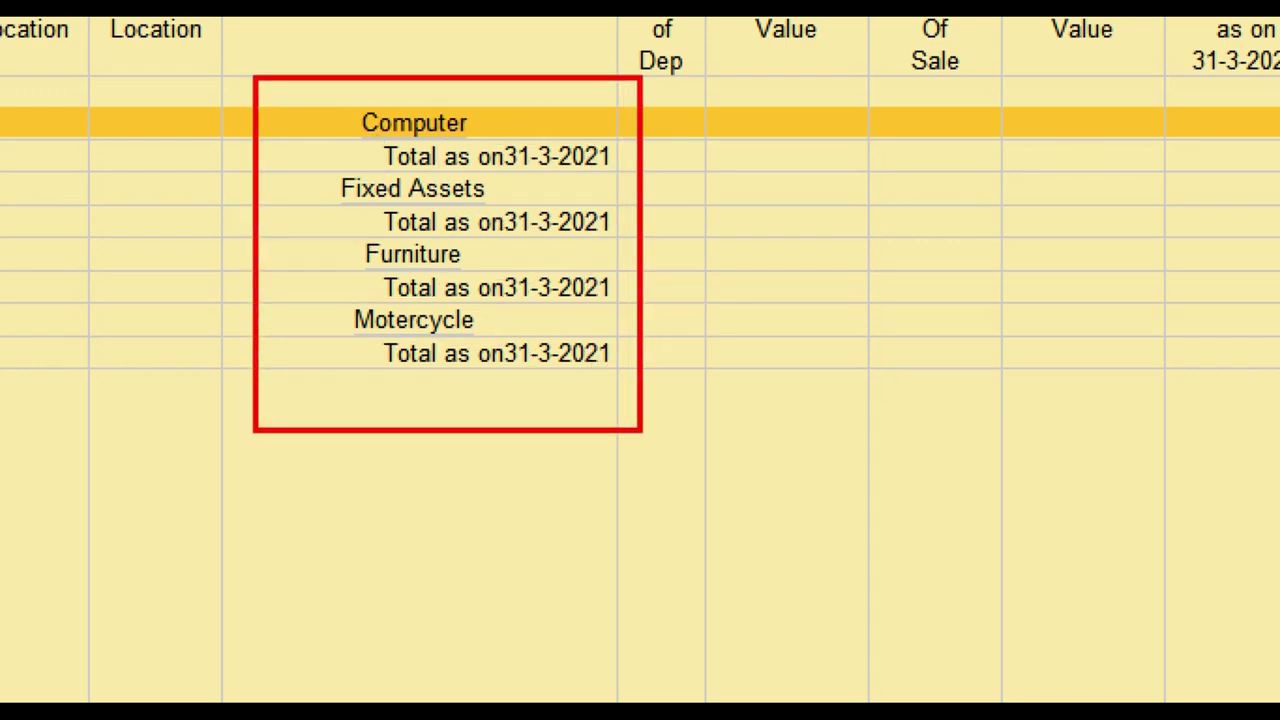
# - Close the Fixed Asset Register and return to the Gateway of Tally without quitting the program
pyautogui.doubleClick(407, 214)
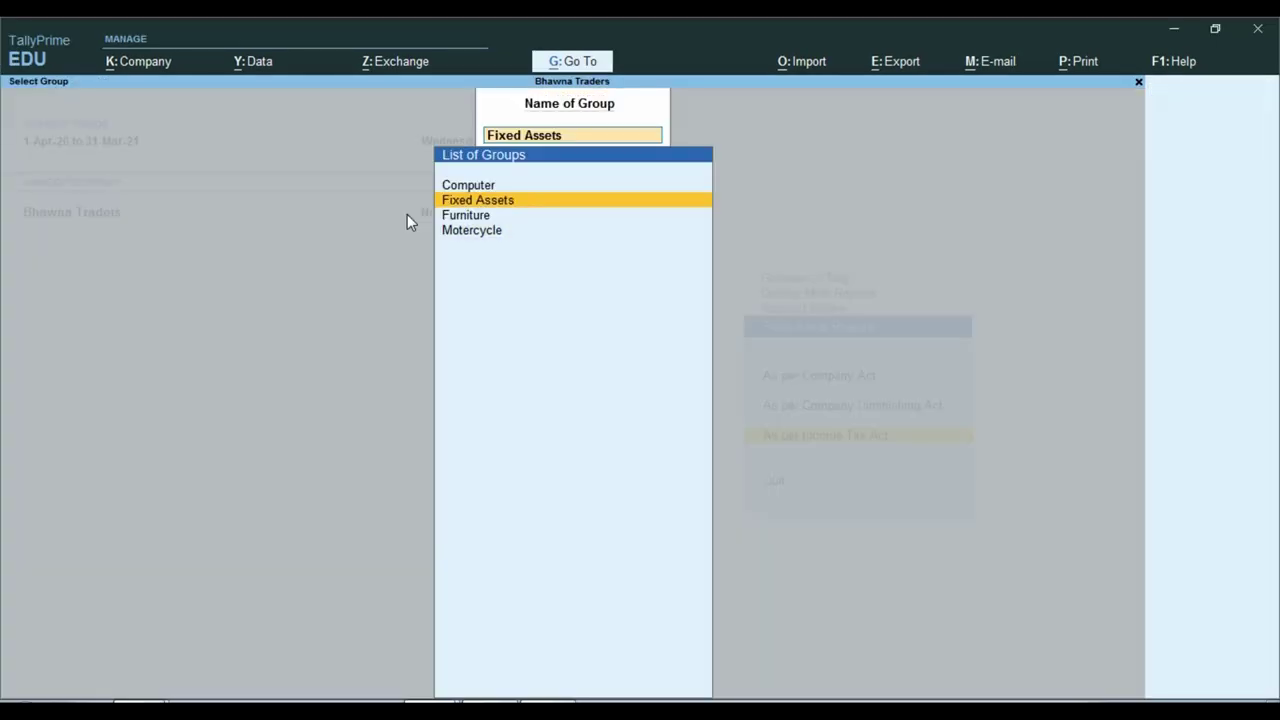
pyautogui.press('Escape')
pyautogui.press('Escape')
pyautogui.press('Escape')
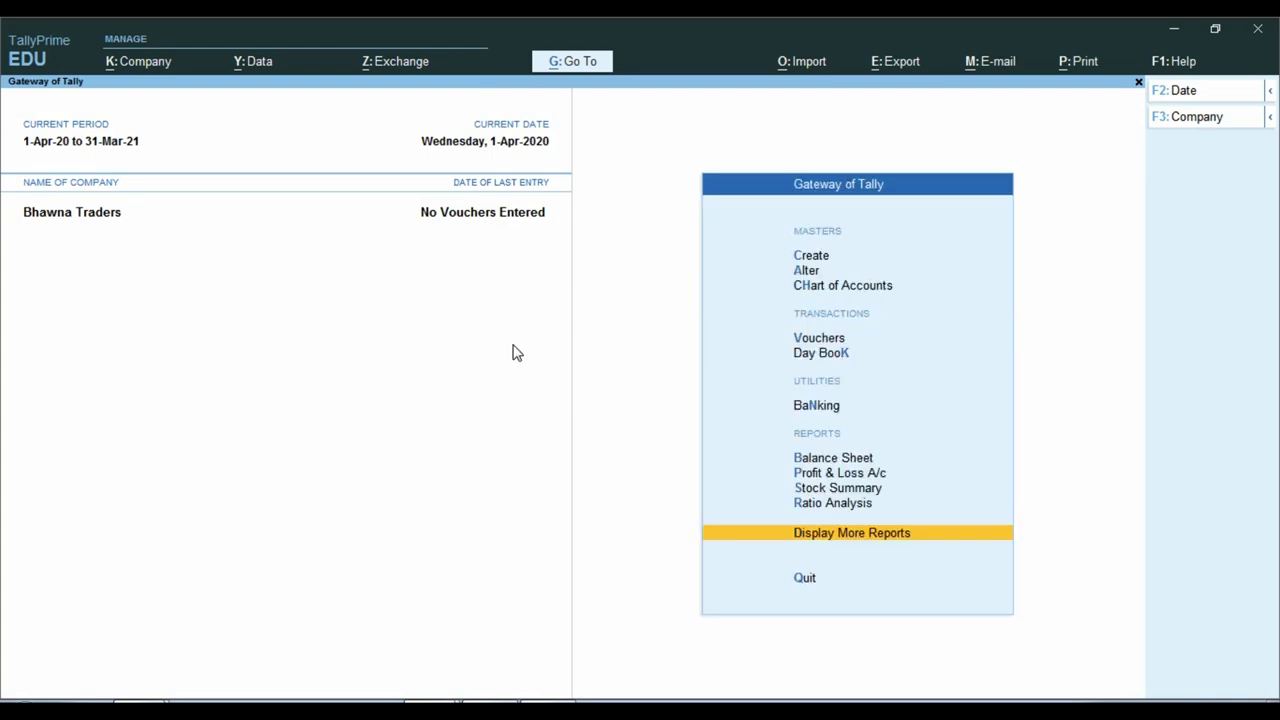
pyautogui.press('Escape')
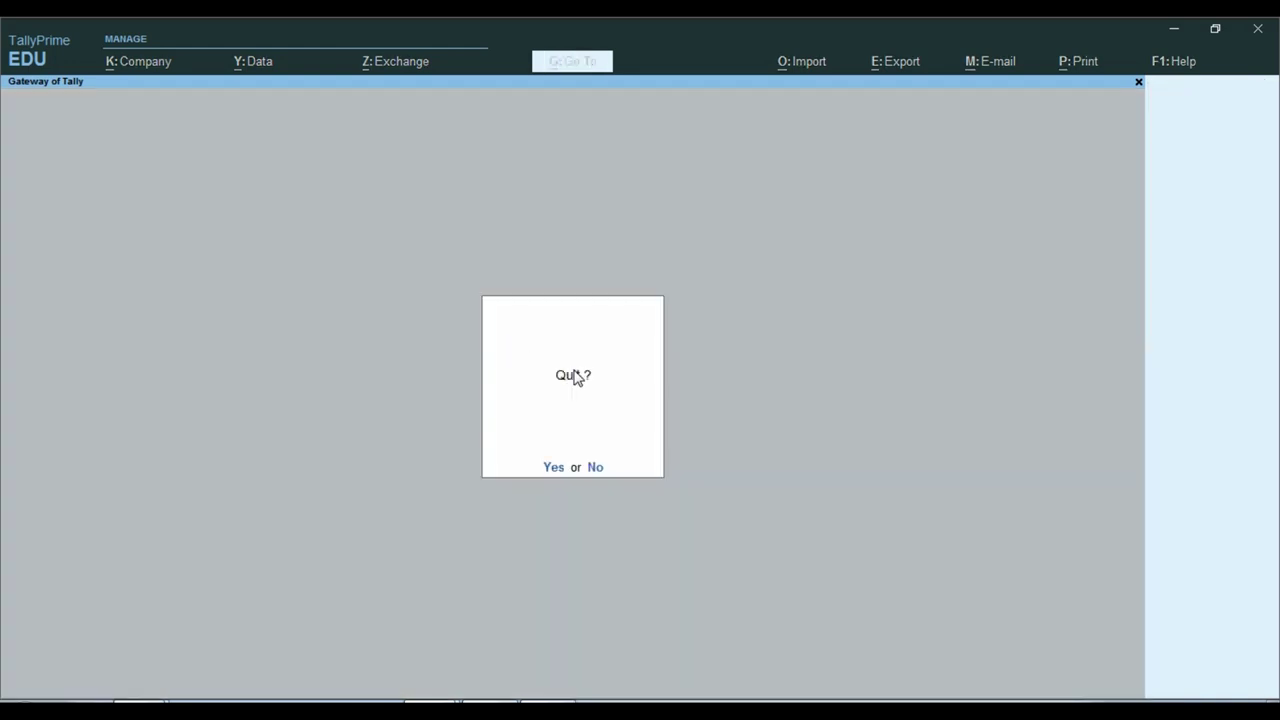
pyautogui.press('n')
# - Open voucher entry and switch the voucher type to Journal
pyautogui.press('Down')
pyautogui.press('Down')
pyautogui.press('Down')
pyautogui.press('Return')
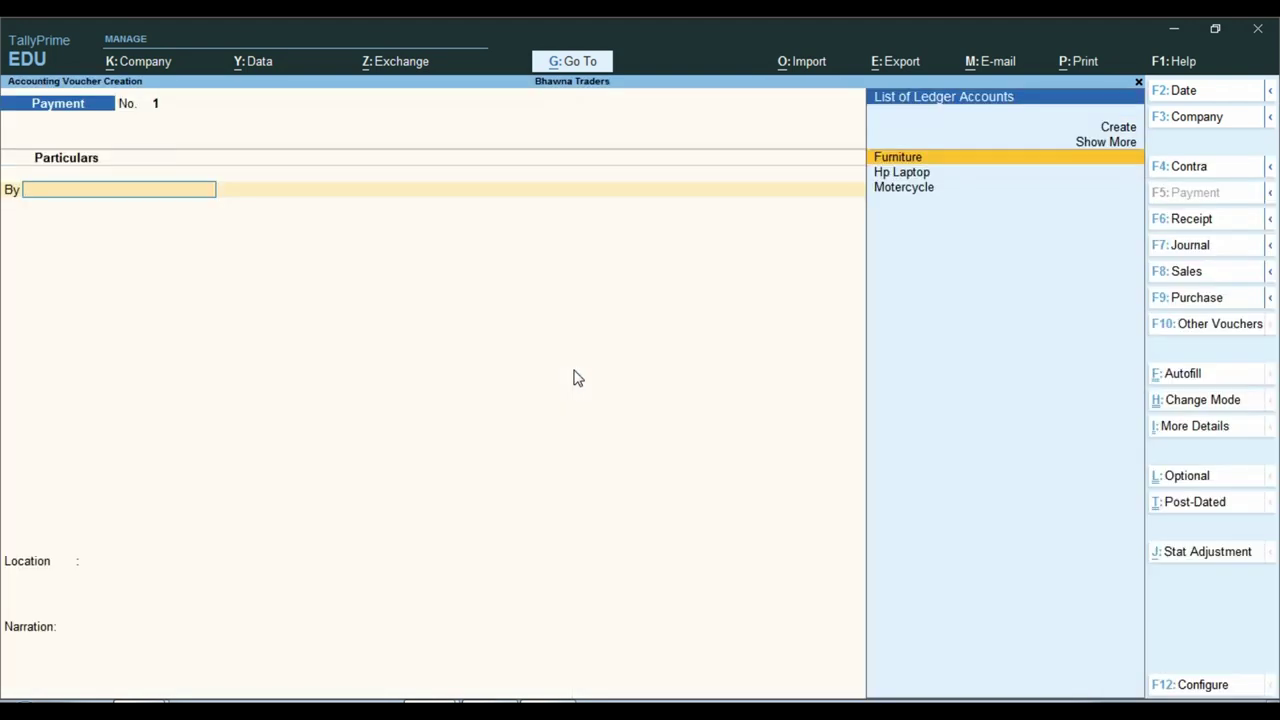
pyautogui.press('F7')
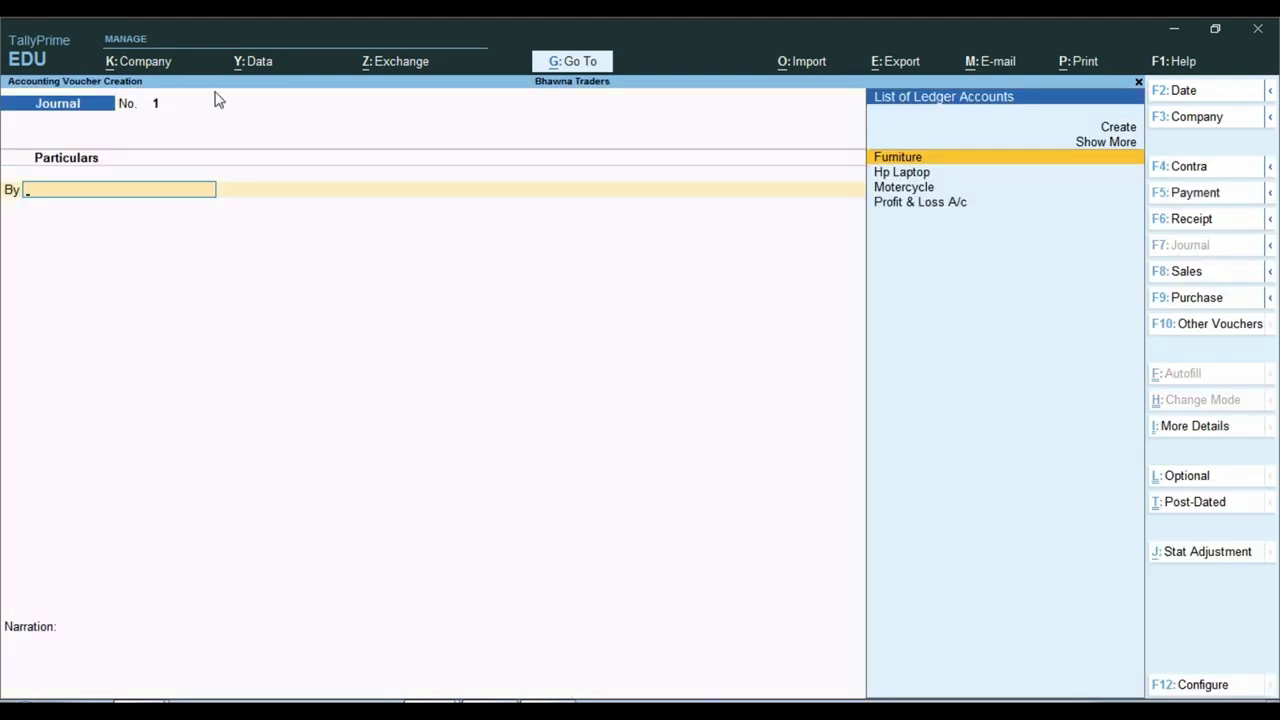
# - Switch to the Excel worksheet and check the supplier given for the HP Laptop purchase
pyautogui.hotkey('alt', 'Tab')
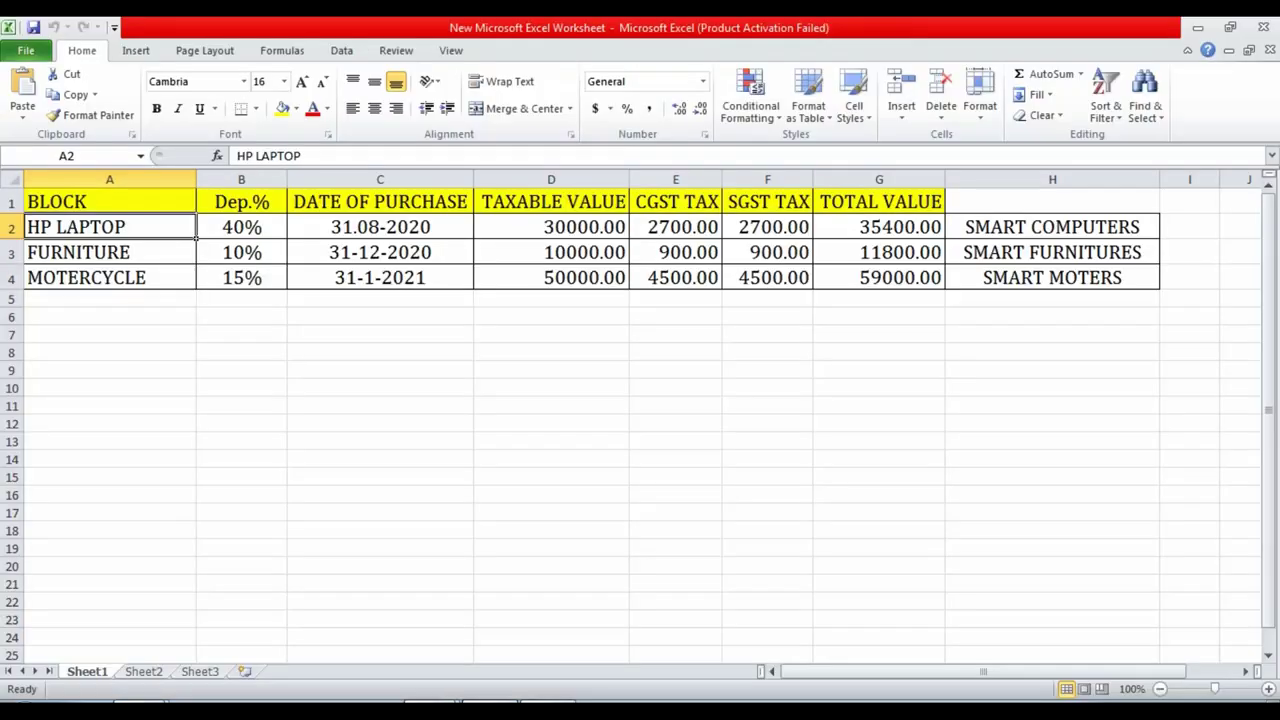
pyautogui.click(440, 426)
pyautogui.click(1025, 229)
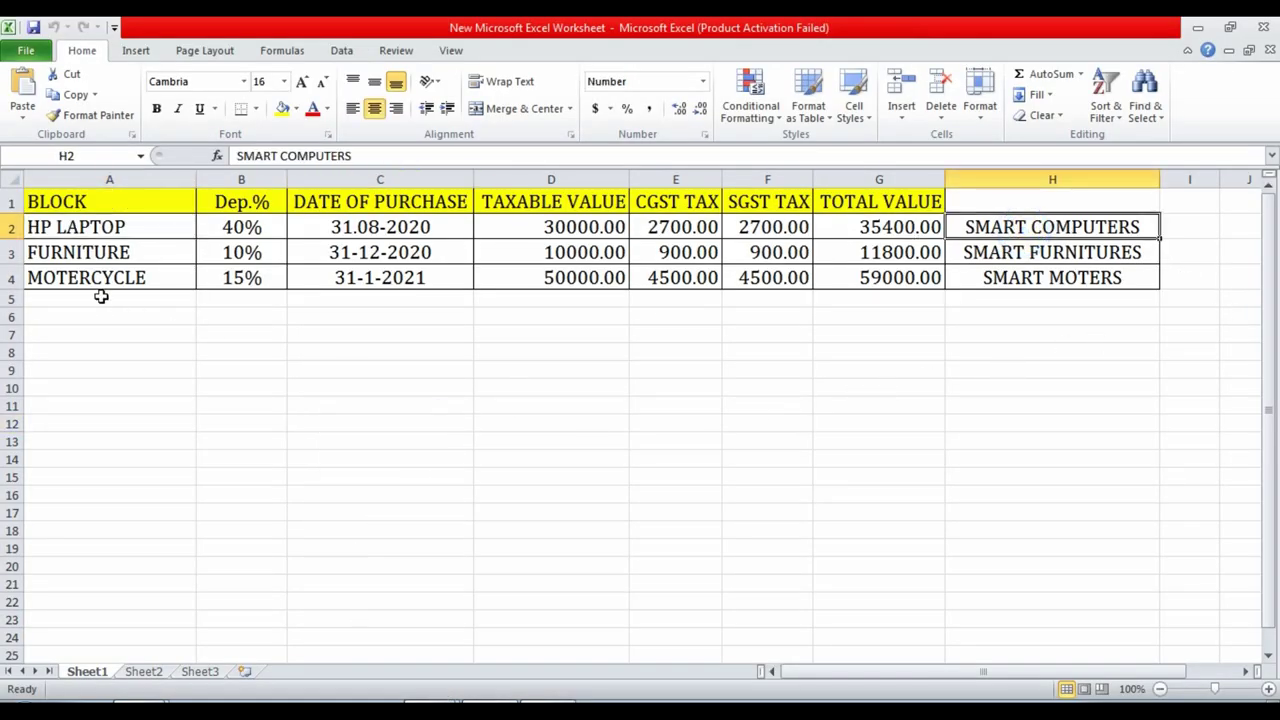
# - Switch back to TallyPrime and choose Hp Laptop as the debit ledger with the Purchase Taxable classification
pyautogui.hotkey('alt', 'Tab')
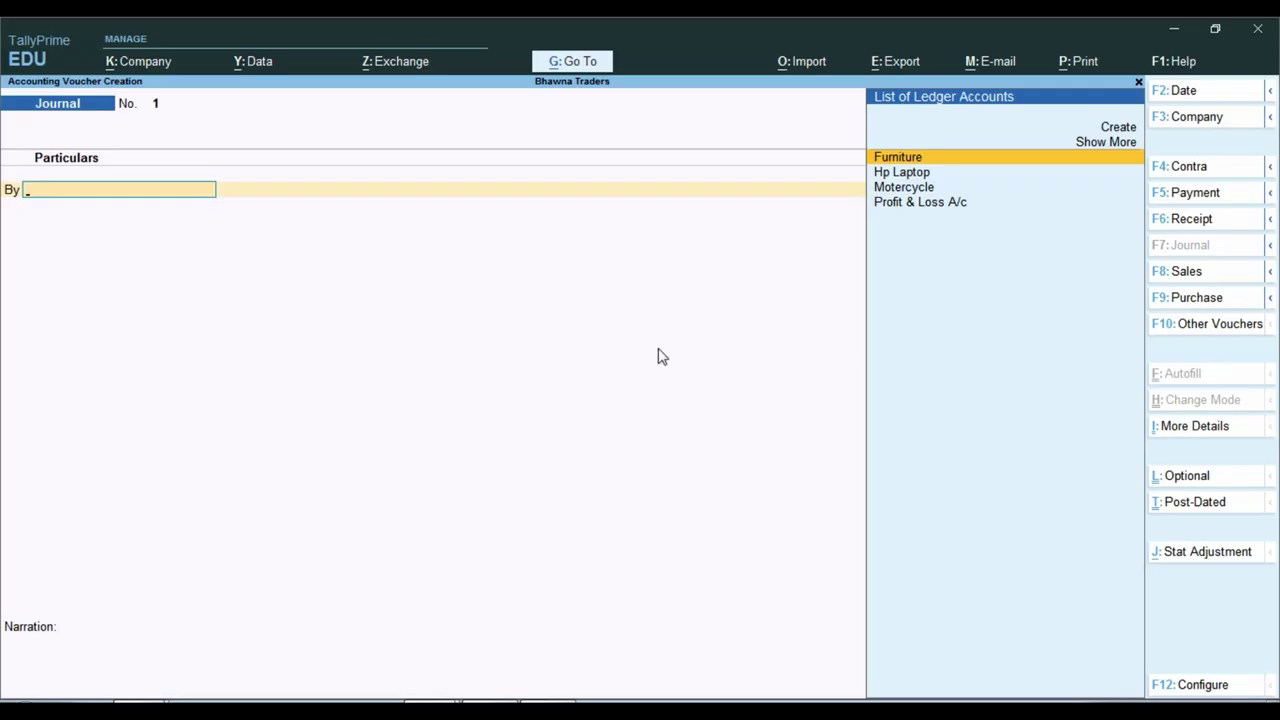
pyautogui.write('Hp')
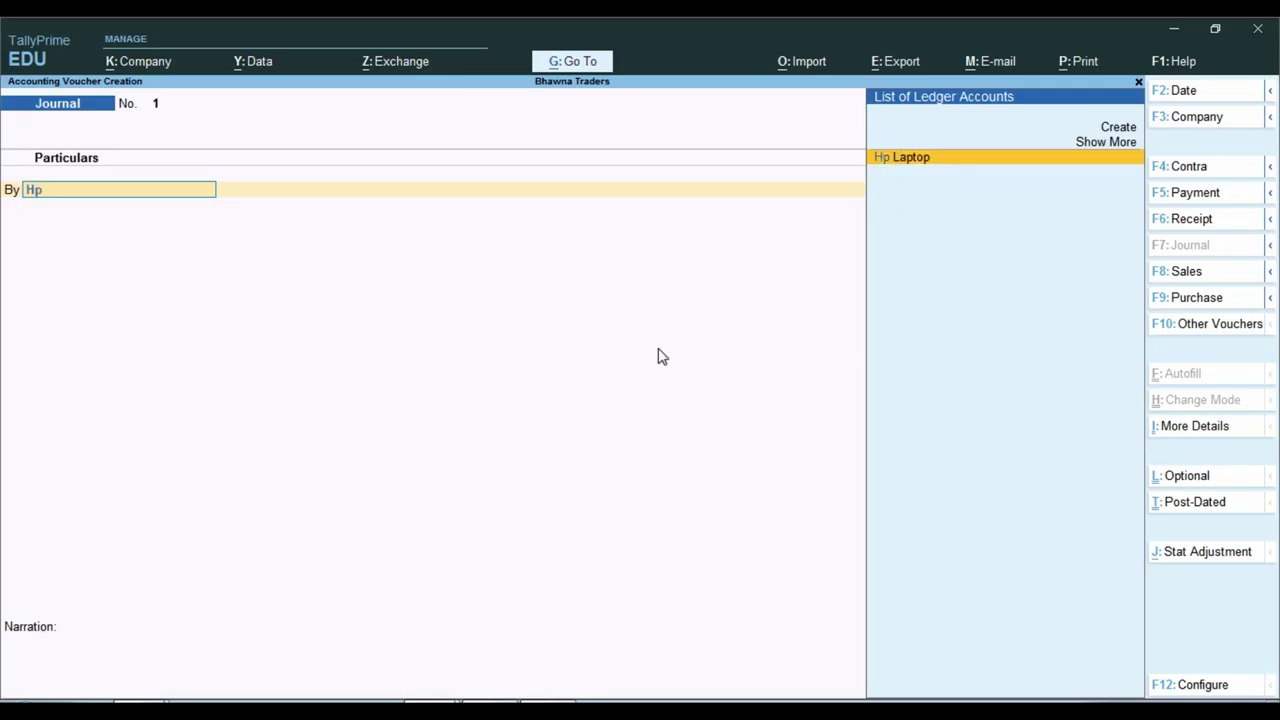
pyautogui.press('Return')
pyautogui.write('Pur')
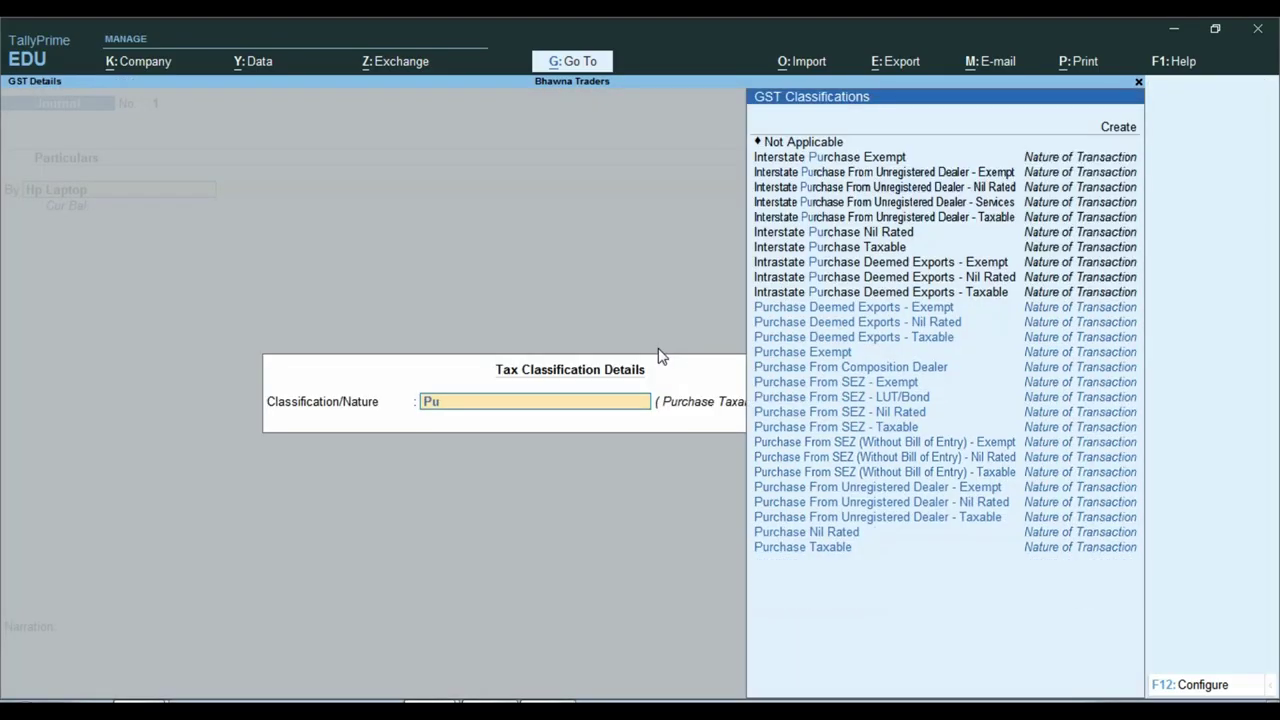
pyautogui.press('Return')
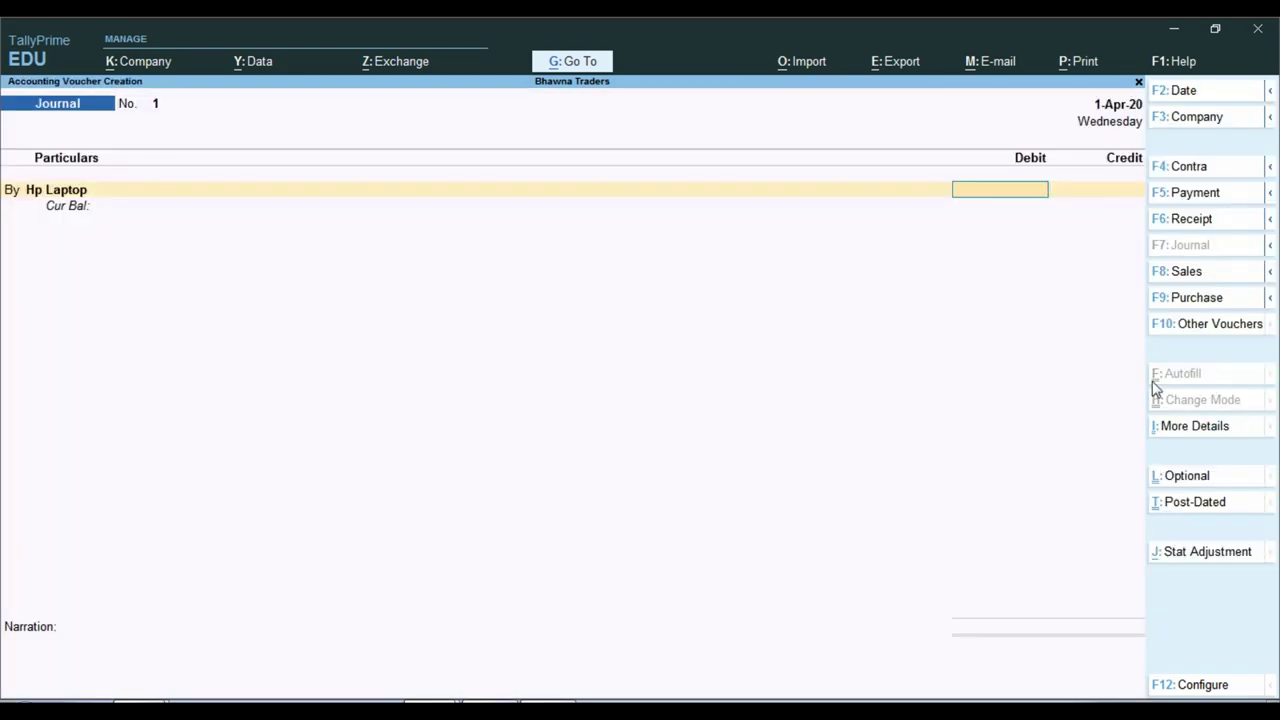
# - Look up the HP Laptop's taxable value in the Excel worksheet and debit Hp Laptop 30,000 in the TallyPrime journal
pyautogui.hotkey('alt', 'Tab')
pyautogui.click(555, 237)
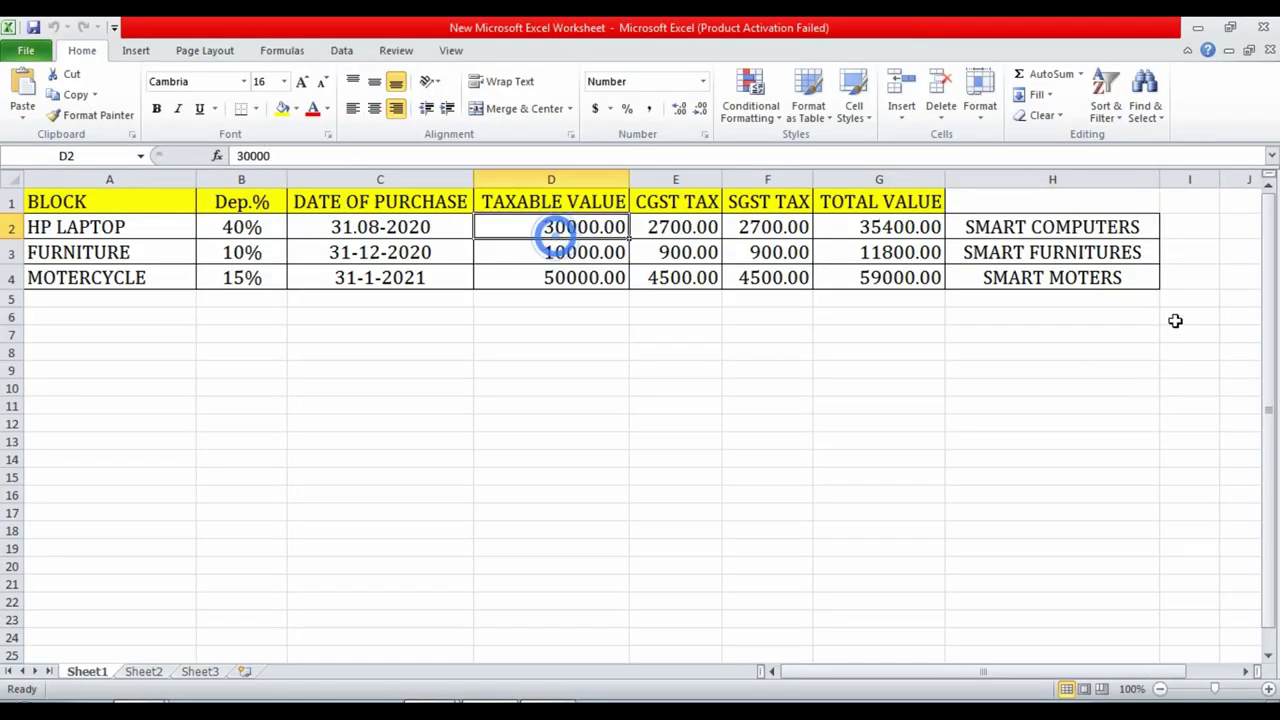
pyautogui.hotkey('alt', 'Tab')
pyautogui.write('30,000')
pyautogui.press('Return')
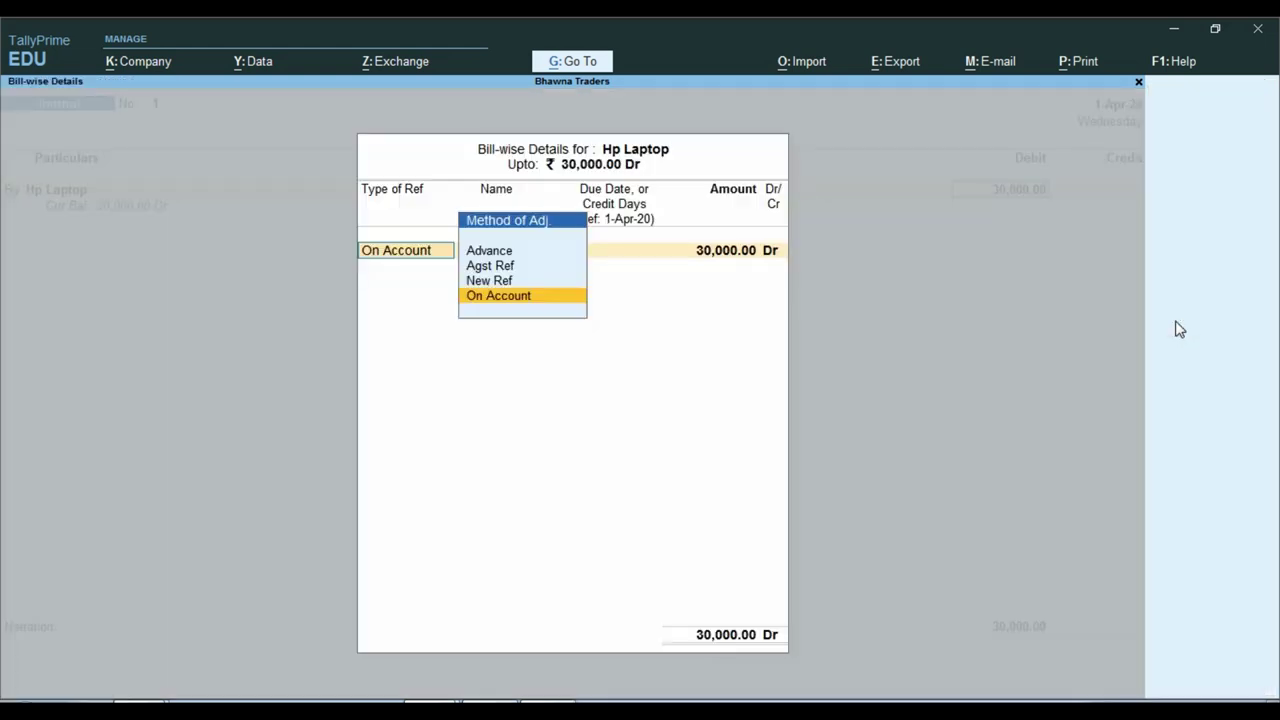
# - Allocate the Hp Laptop amount of 30,000 bill-wise as a New Ref
pyautogui.press('Up')
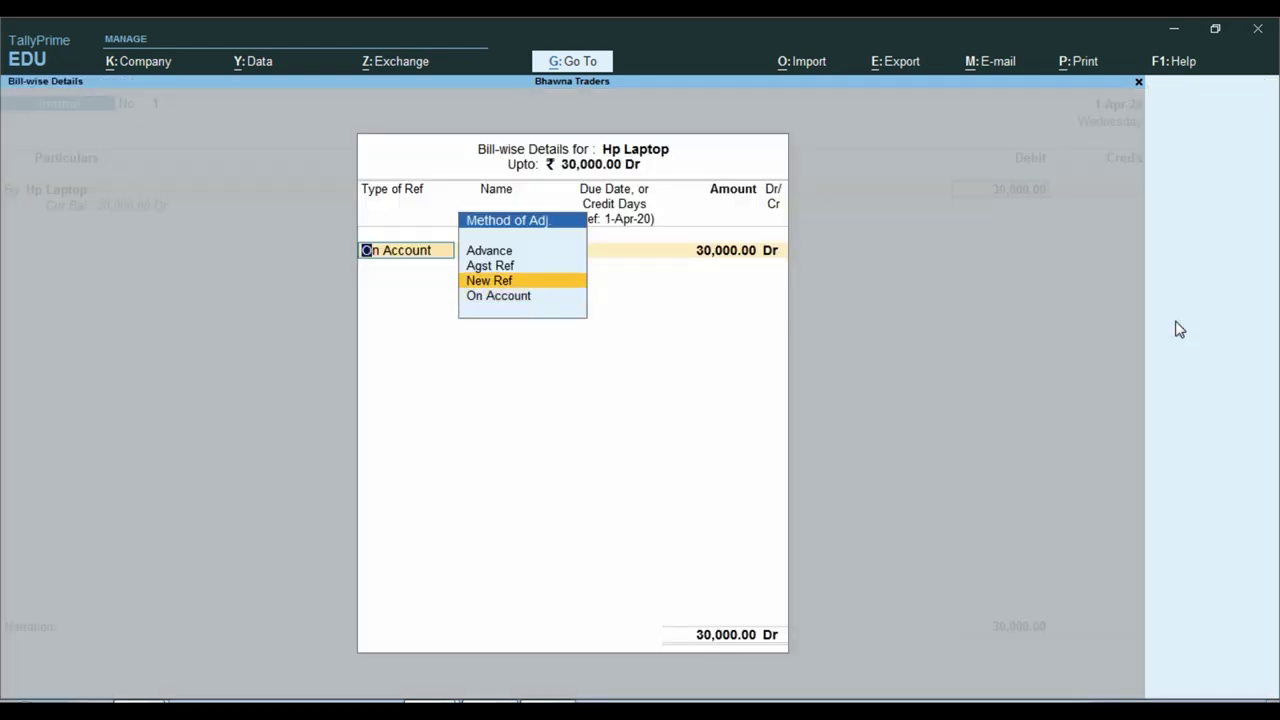
pyautogui.press('Return')
pyautogui.press('Return')
pyautogui.press('Return')
pyautogui.press('Return')
pyautogui.press('Return')
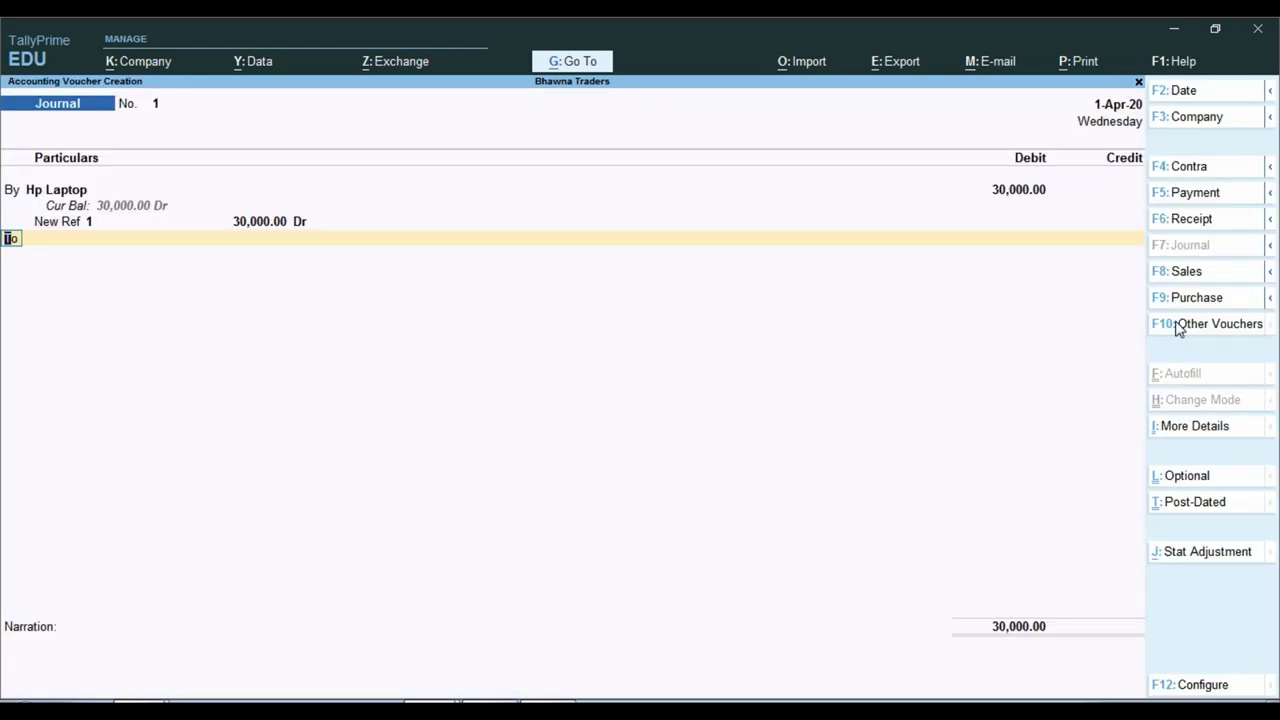
# - On a second debit line, create the ledger CGST TAX under Duties & Taxes with duty type GST and tax type Central Tax
pyautogui.write('c')
pyautogui.press('BackSpace')
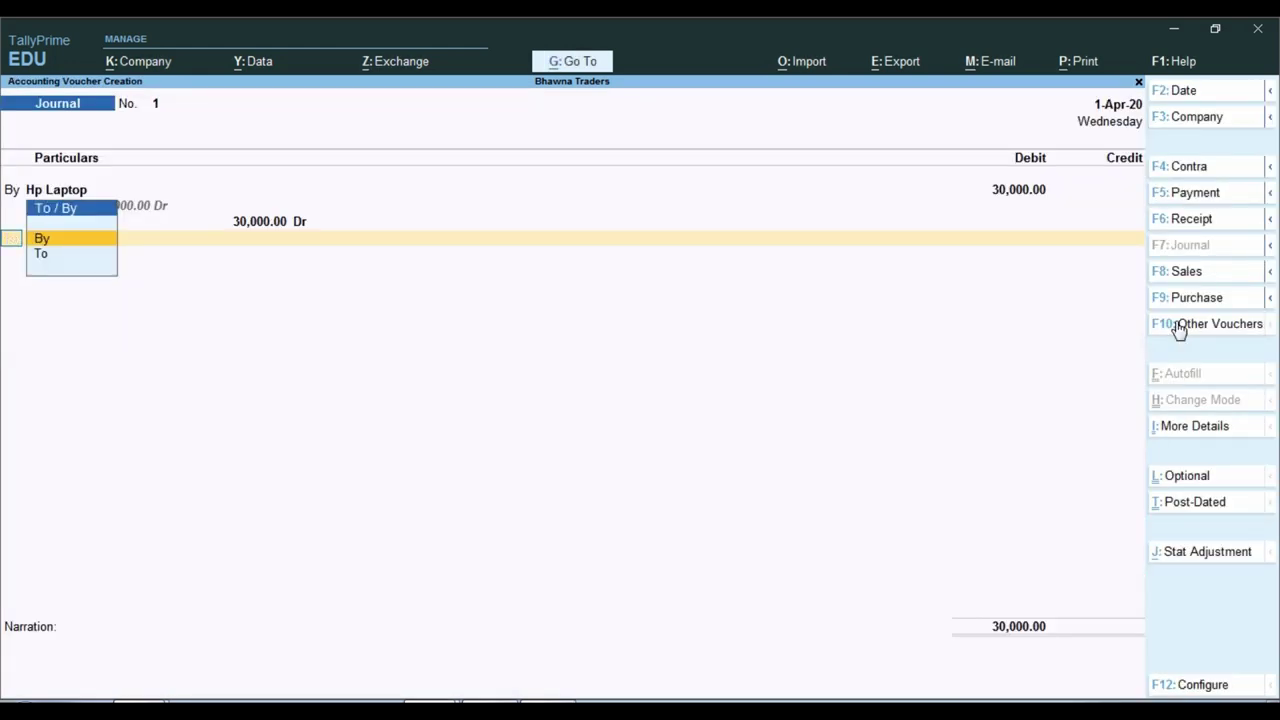
pyautogui.press('Return')
pyautogui.hotkey('alt', 'c')
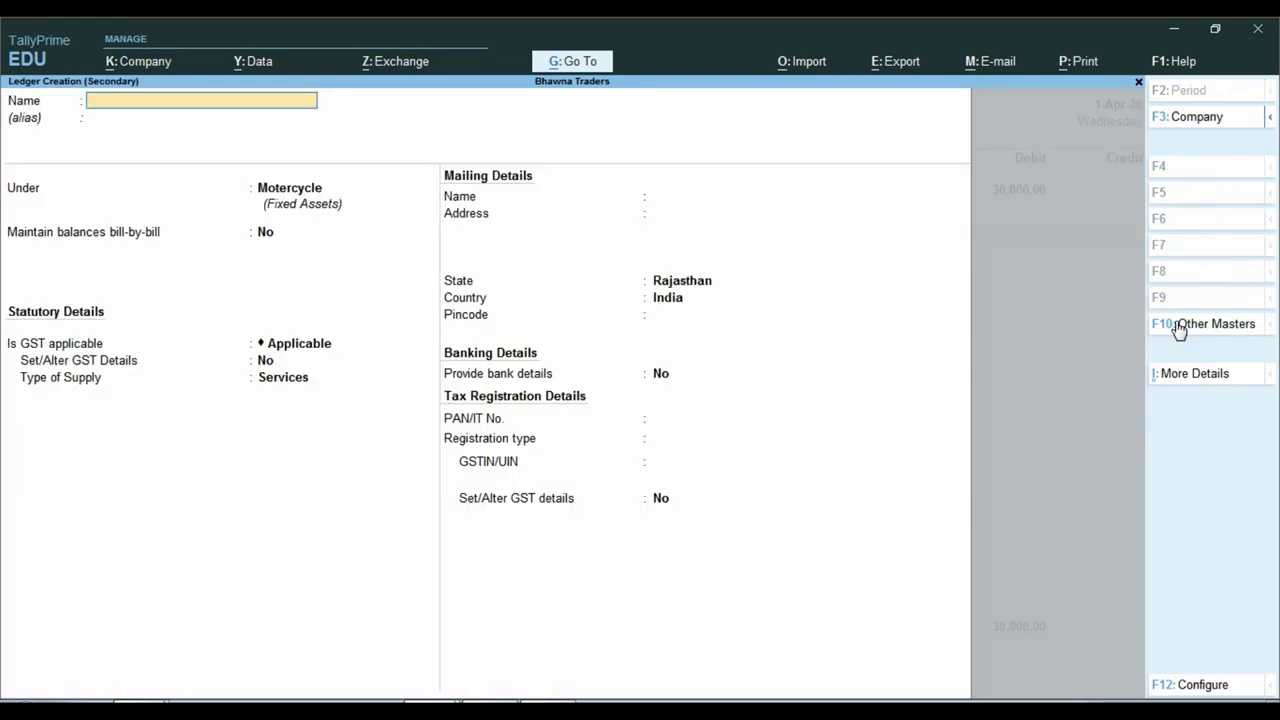
pyautogui.write('CGST TAX')
pyautogui.press('Return')
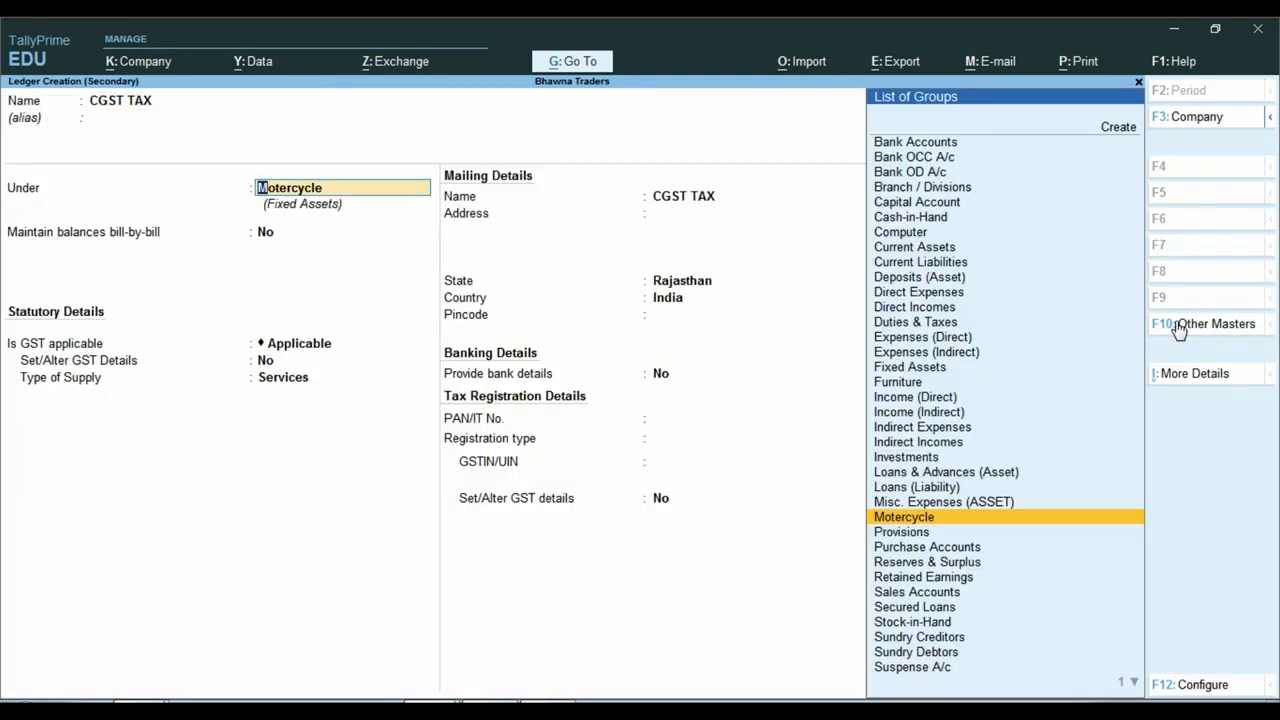
pyautogui.write('DU')
pyautogui.press('Return')
pyautogui.press('Up')
pyautogui.press('Return')
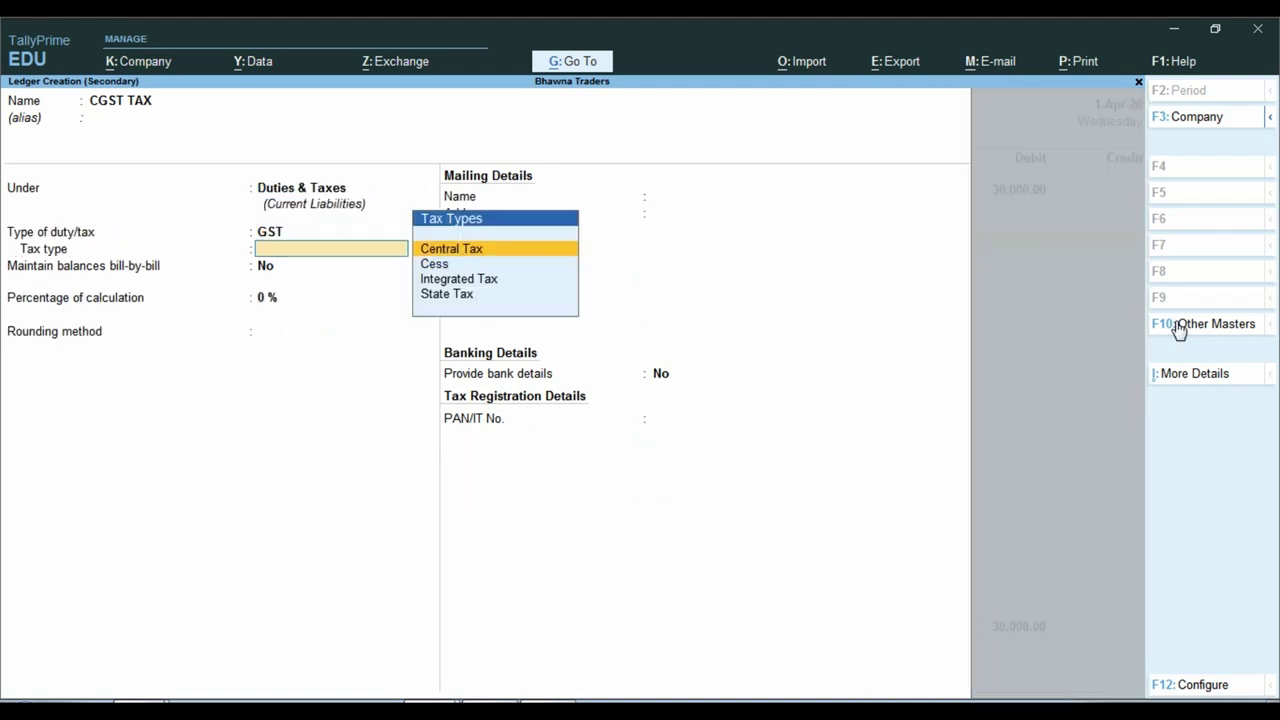
pyautogui.press('Return')
pyautogui.hotkey('ctrl', 'a')
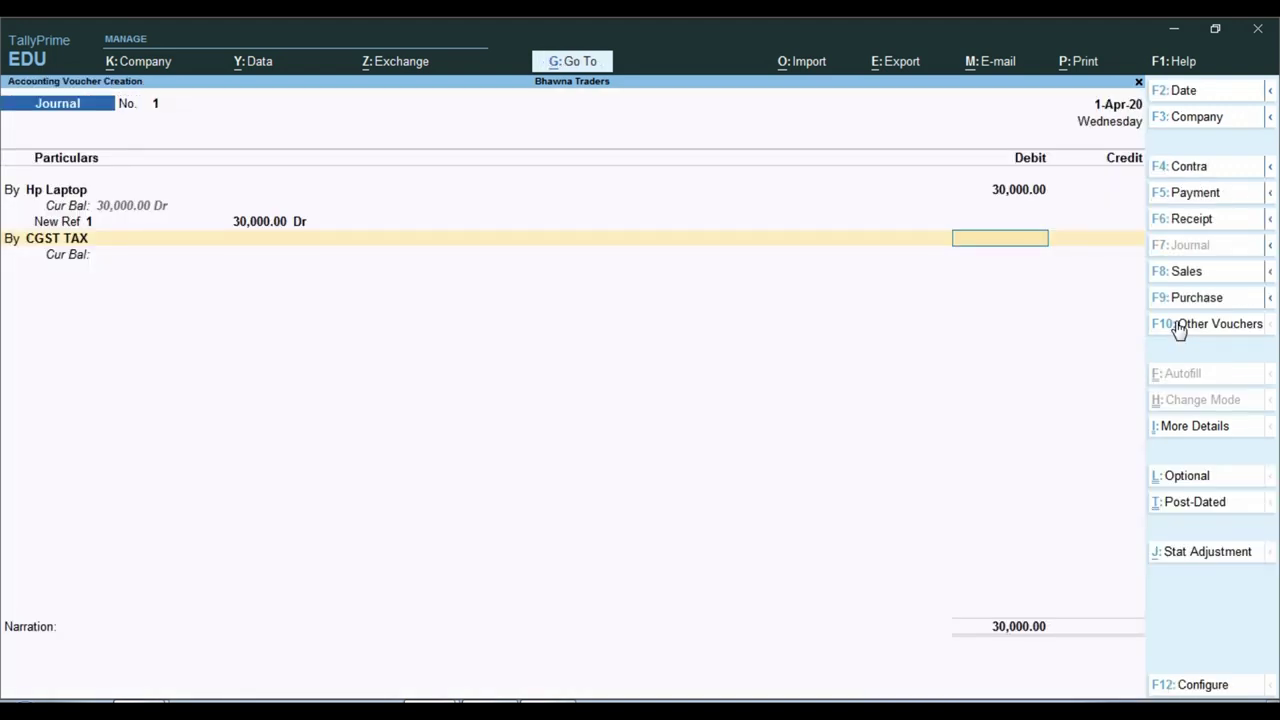
# - Check the HP Laptop's CGST amount in the Excel worksheet and debit CGST TAX 2,700 in TallyPrime
pyautogui.hotkey('alt', 'Tab')
pyautogui.press('Right')
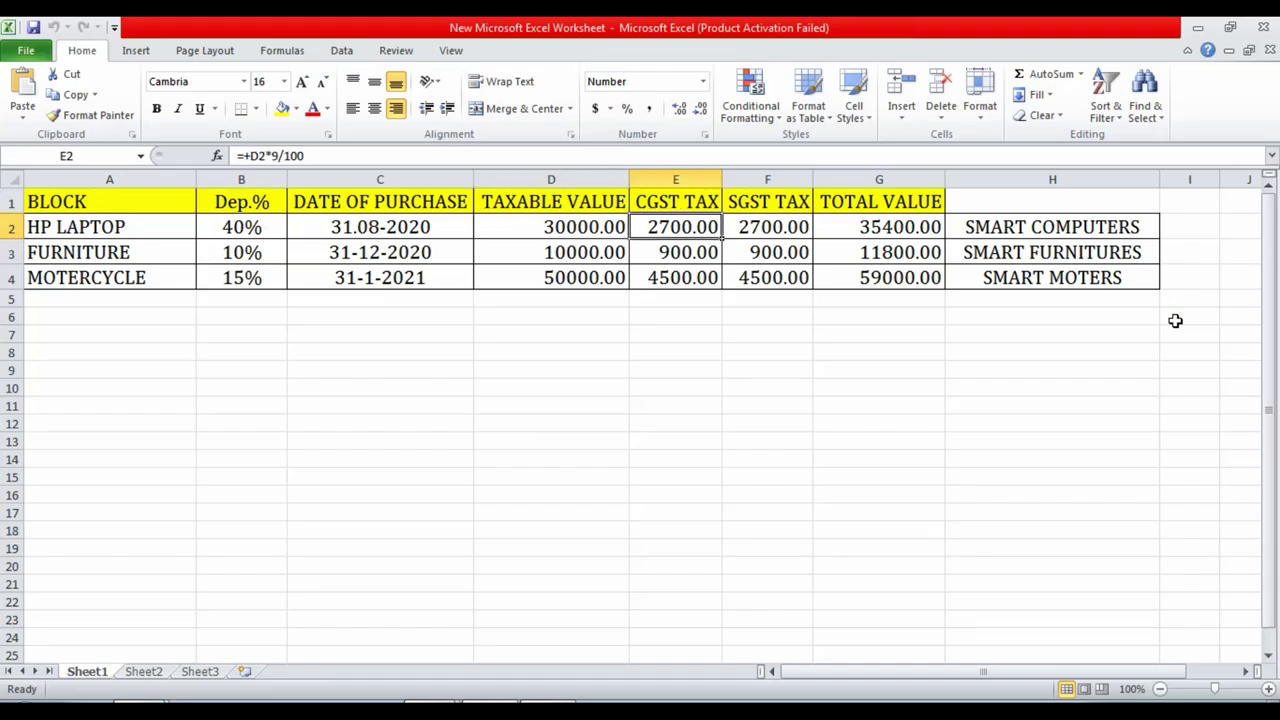
pyautogui.hotkey('alt', 'Tab')
pyautogui.write('2700')
pyautogui.press('Return')
# - Add a third debit line and start a new ledger named SGST TAX for it
pyautogui.press('b')
pyautogui.press('Return')
pyautogui.hotkey('alt', 'c')
pyautogui.write('CGST TAX')
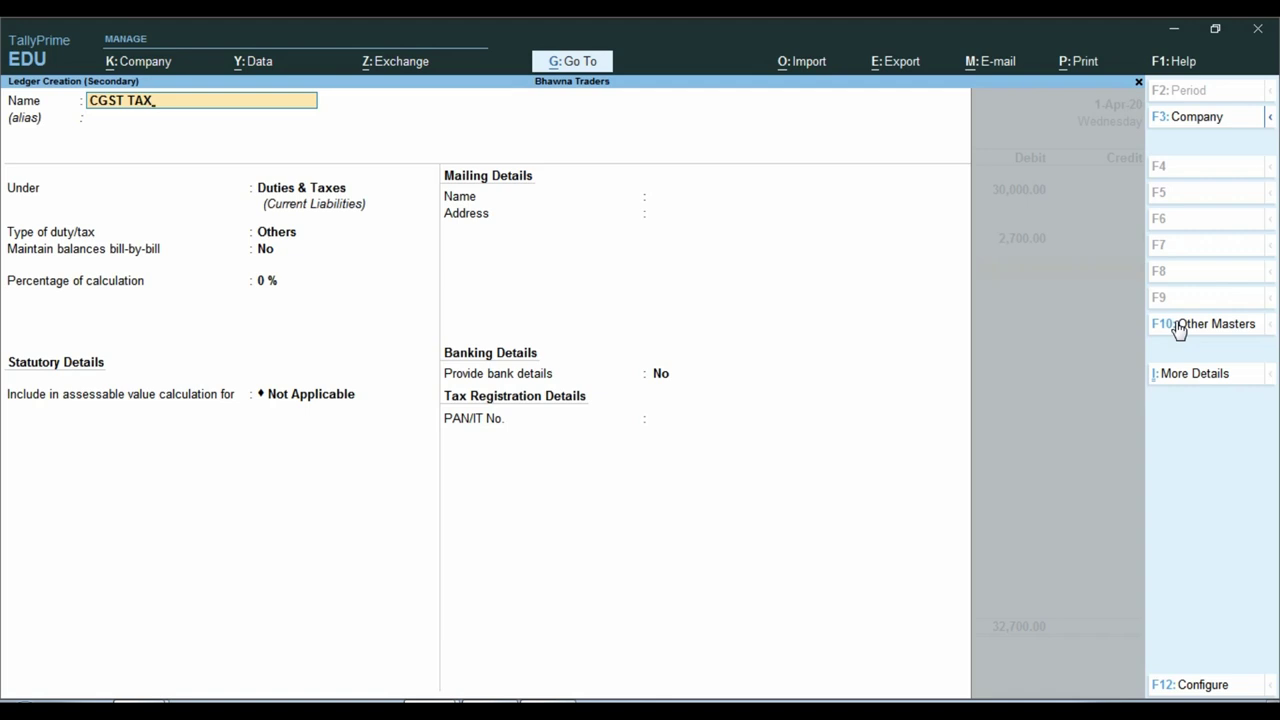
pyautogui.press('Home')
pyautogui.press('Delete')
pyautogui.write('S')
pyautogui.press('Return')
pyautogui.press('Return')
# - Save SGST TAX under Duties & Taxes with duty type GST and tax type State Tax, and debit it 2,700
pyautogui.press('Return')
pyautogui.press('Up')
pyautogui.press('Return')
pyautogui.press('Down')
pyautogui.press('Down')
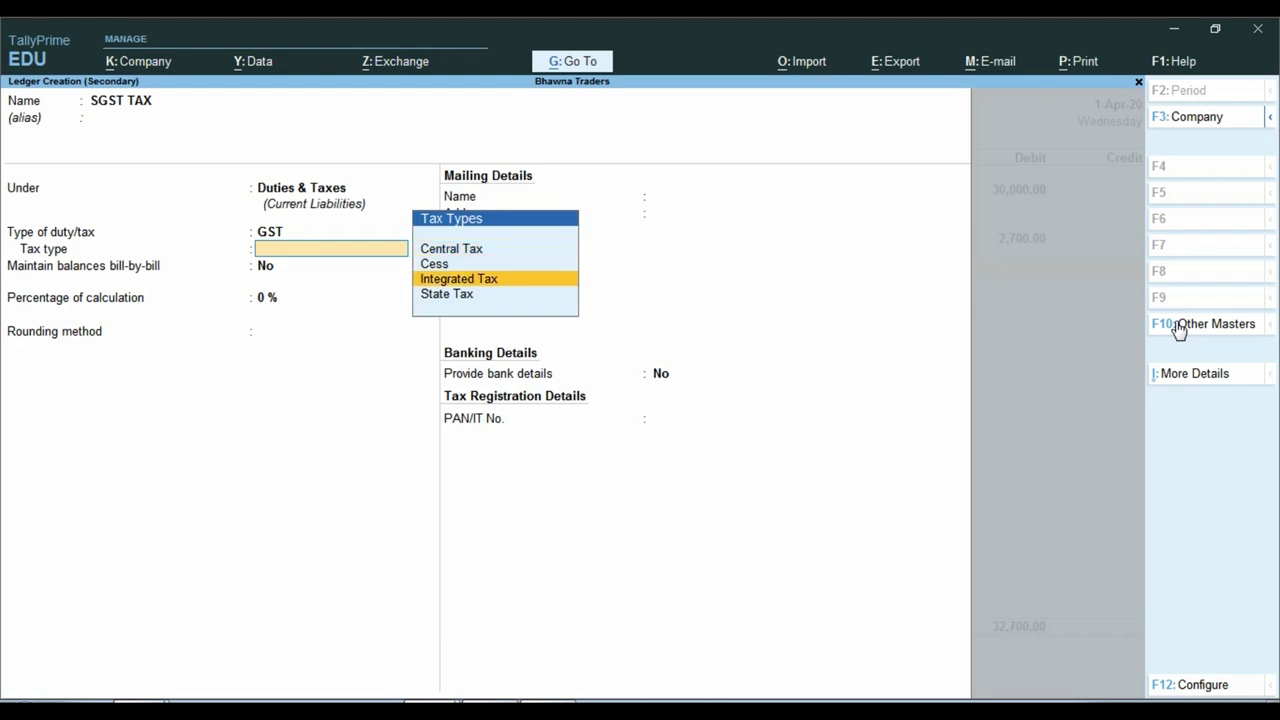
pyautogui.press('Down')
pyautogui.press('Return')
pyautogui.hotkey('ctrl', 'a')
pyautogui.write('2700')
pyautogui.press('Return')
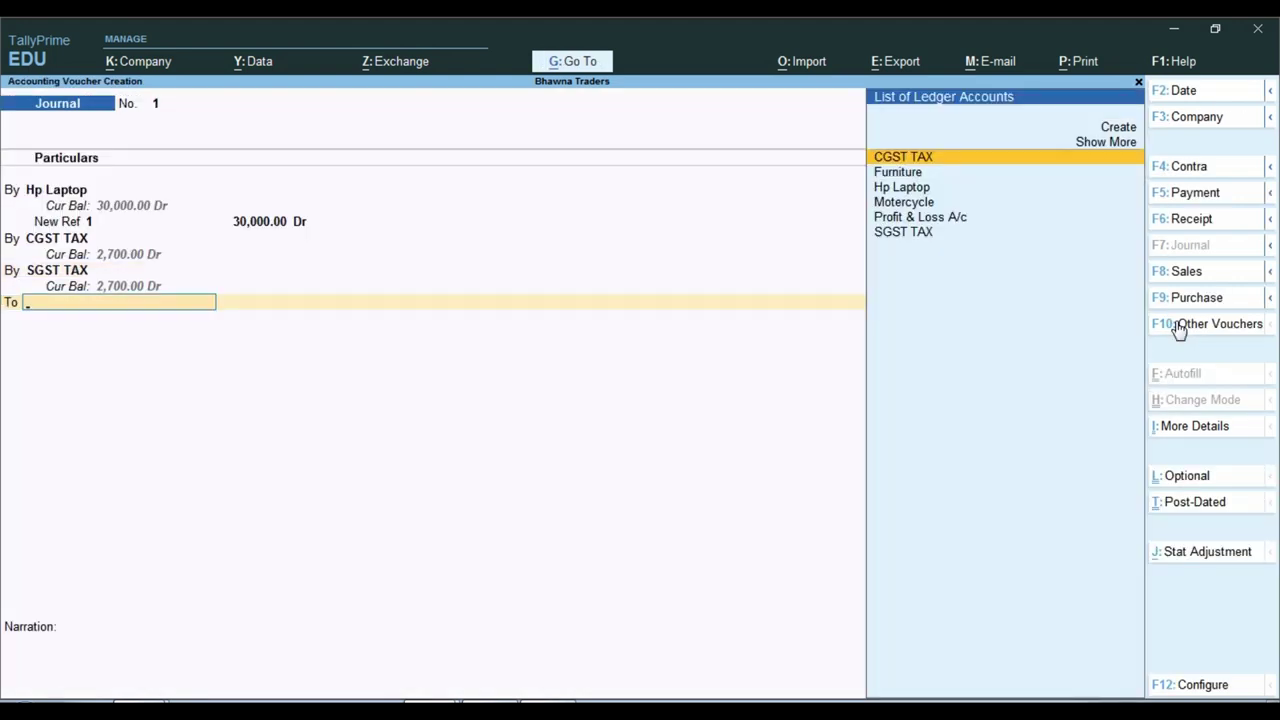
# - On the credit line, create the supplier ledger SMART COMPUTERS under Sundry Creditors with bill-by-bill balances
pyautogui.write('SA')
pyautogui.hotkey('alt', 'c')
pyautogui.write('SMA')
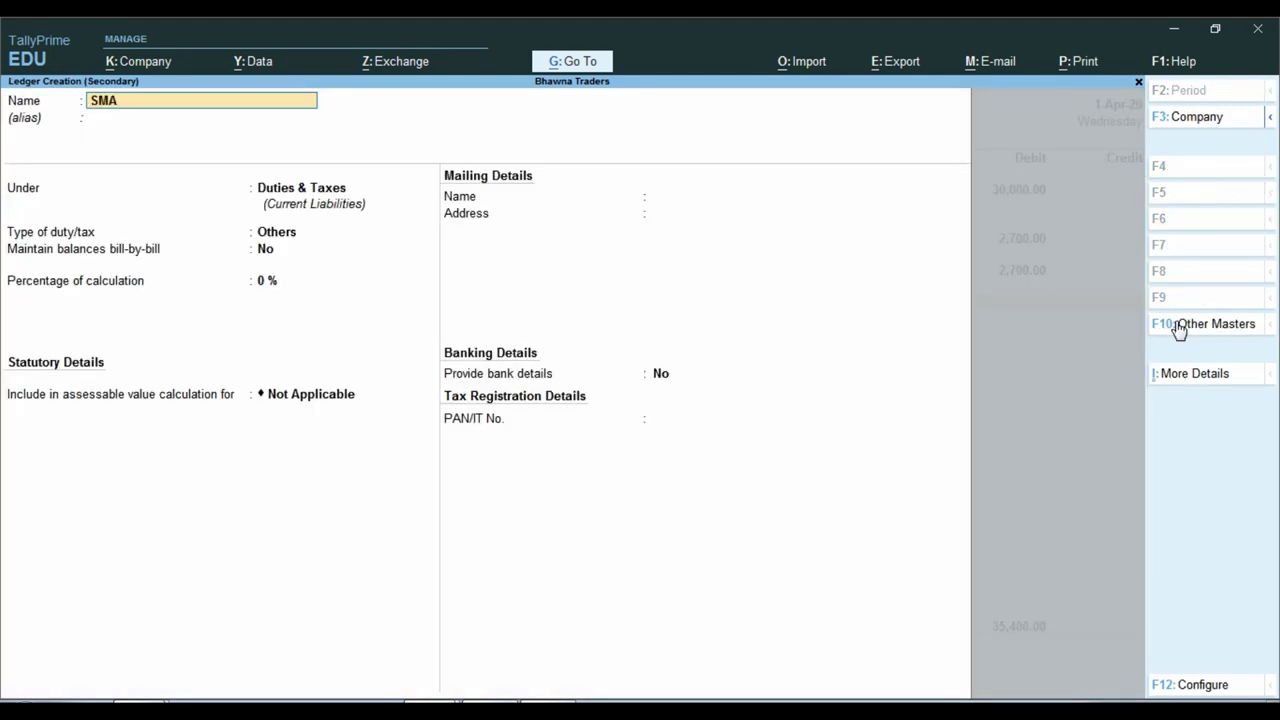
pyautogui.write('RT COMPUTERS')
pyautogui.press('Return')
pyautogui.press('Return')
pyautogui.write('SUND')
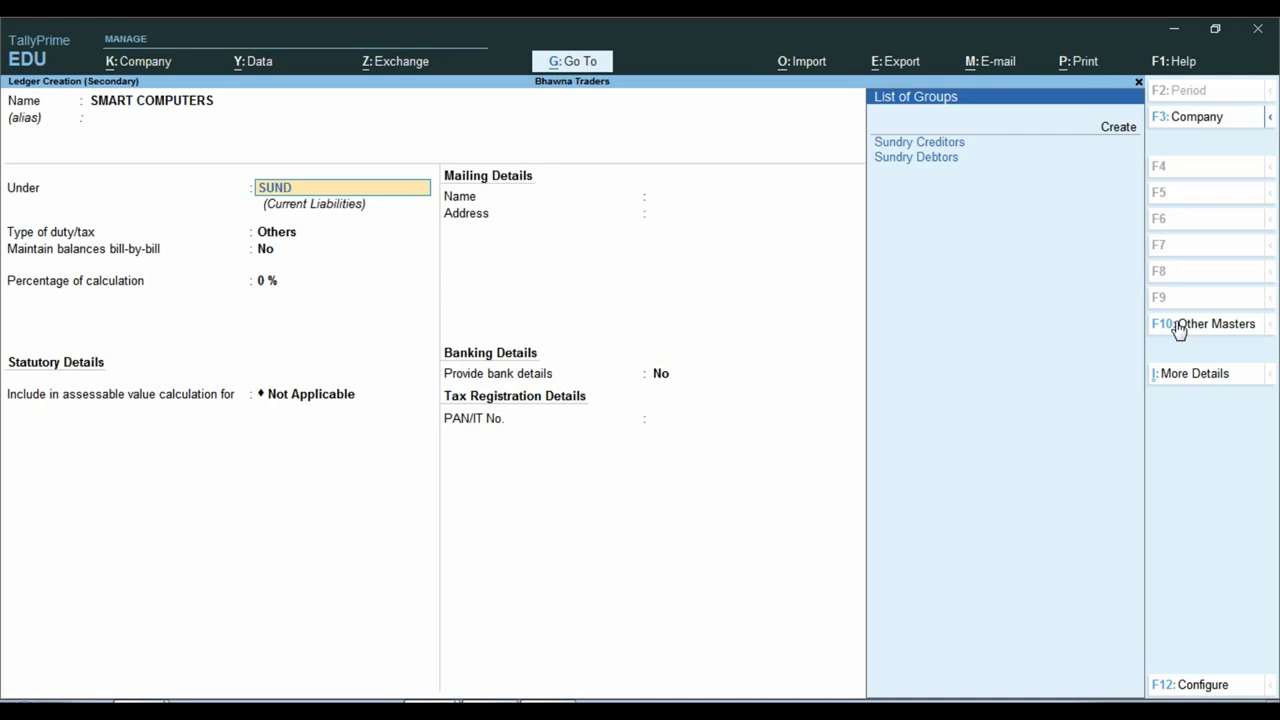
pyautogui.press('Return')
pyautogui.press('Return')
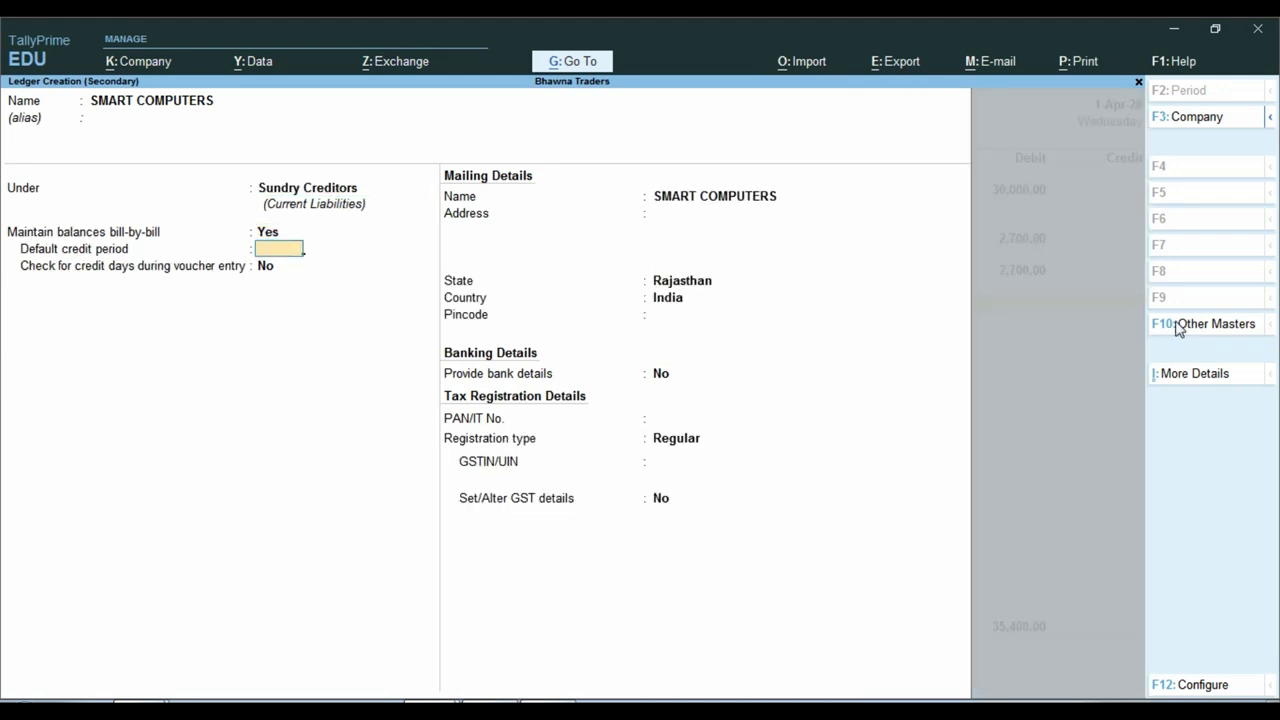
pyautogui.press('Return')
pyautogui.hotkey('ctrl', 'a')
# - Credit SMART COMPUTERS 35,400 as a New Ref and save the journal voucher without a narration
pyautogui.press('Return')
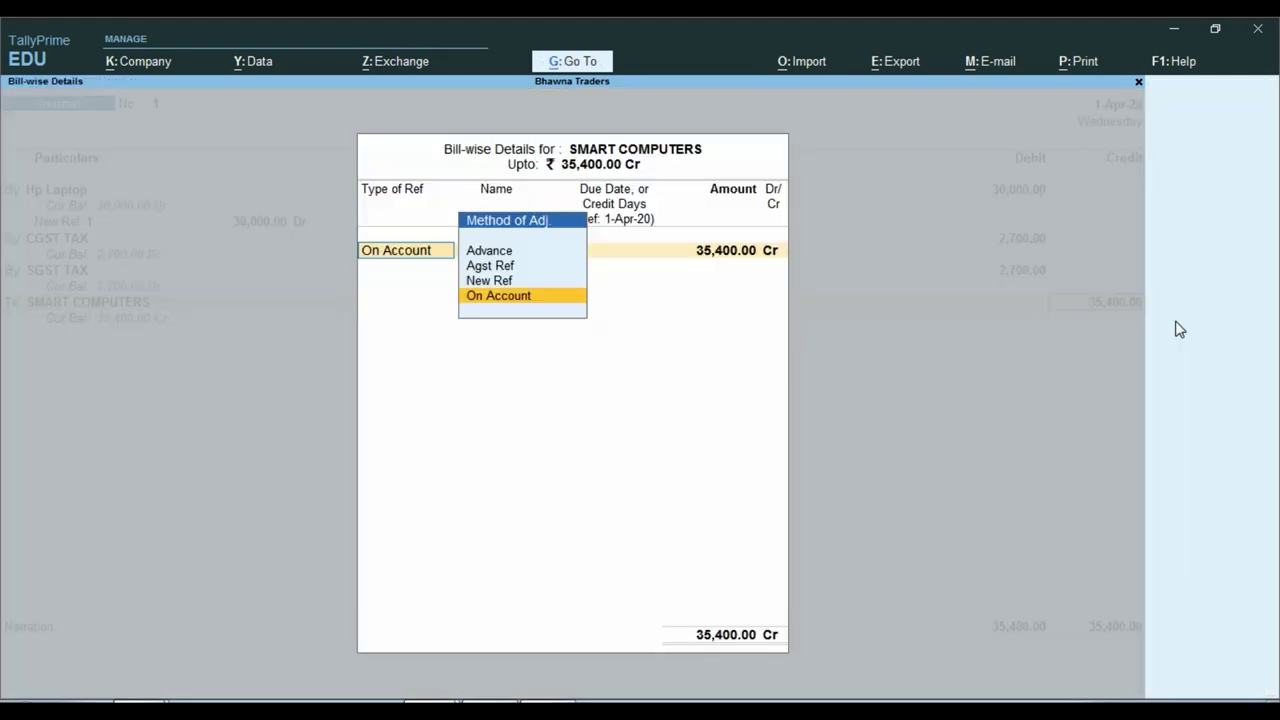
pyautogui.press('Up')
pyautogui.press('Return')
pyautogui.press('Return')
pyautogui.press('Return')
pyautogui.press('Return')
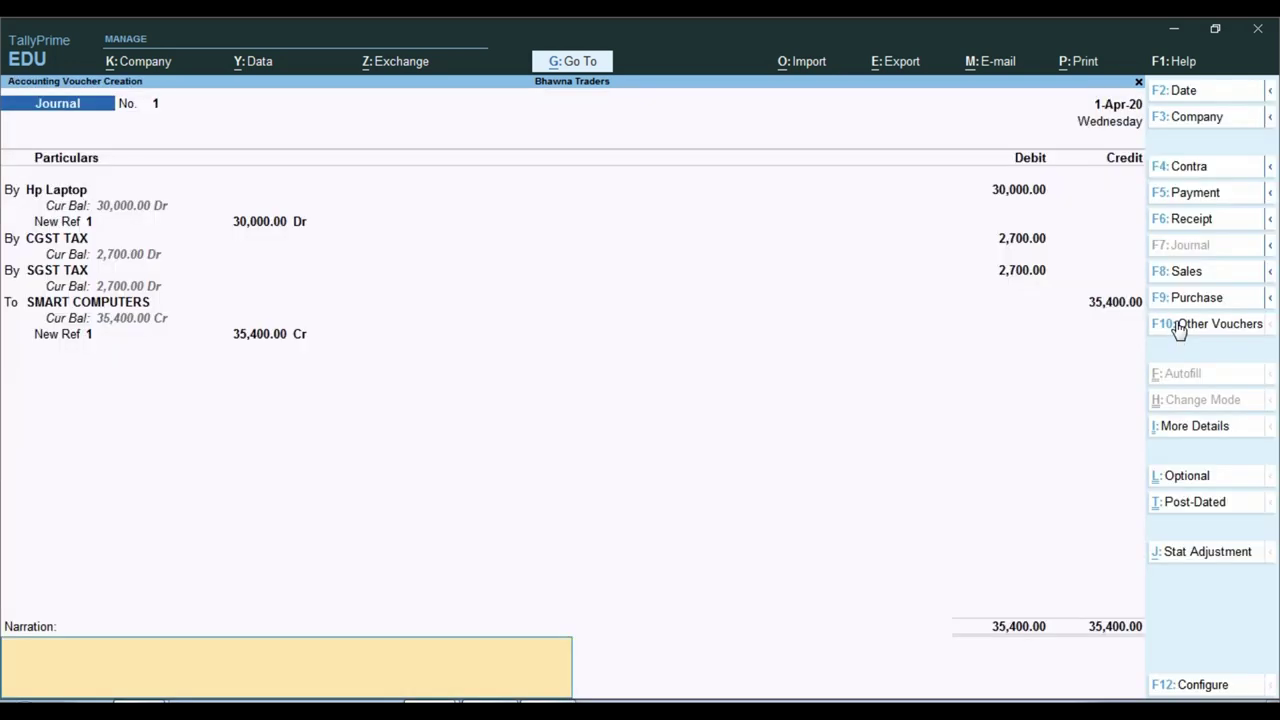
pyautogui.press('Return')
pyautogui.press('Return')
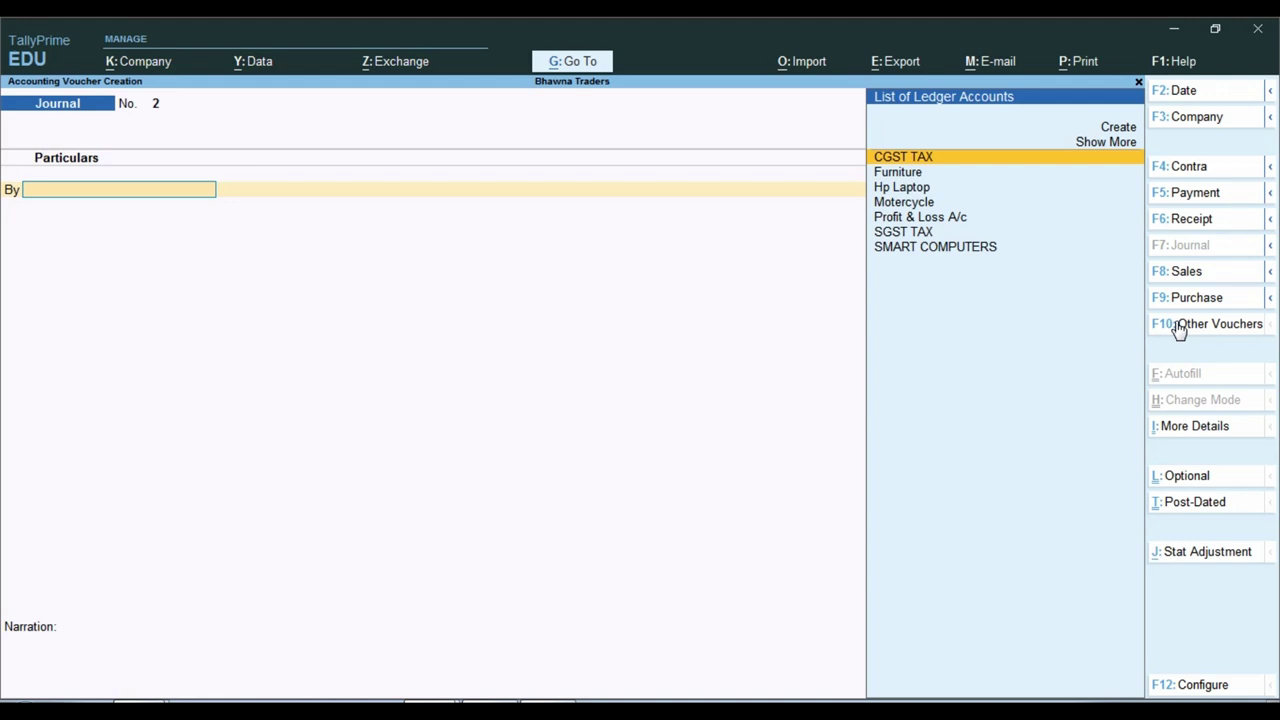
# - Reopen the saved HP Laptop journal voucher, change its date to the worksheet's purchase date, 31-Aug-20, and save it
pyautogui.press('pageup')
pyautogui.hotkey('alt', 'Tab')
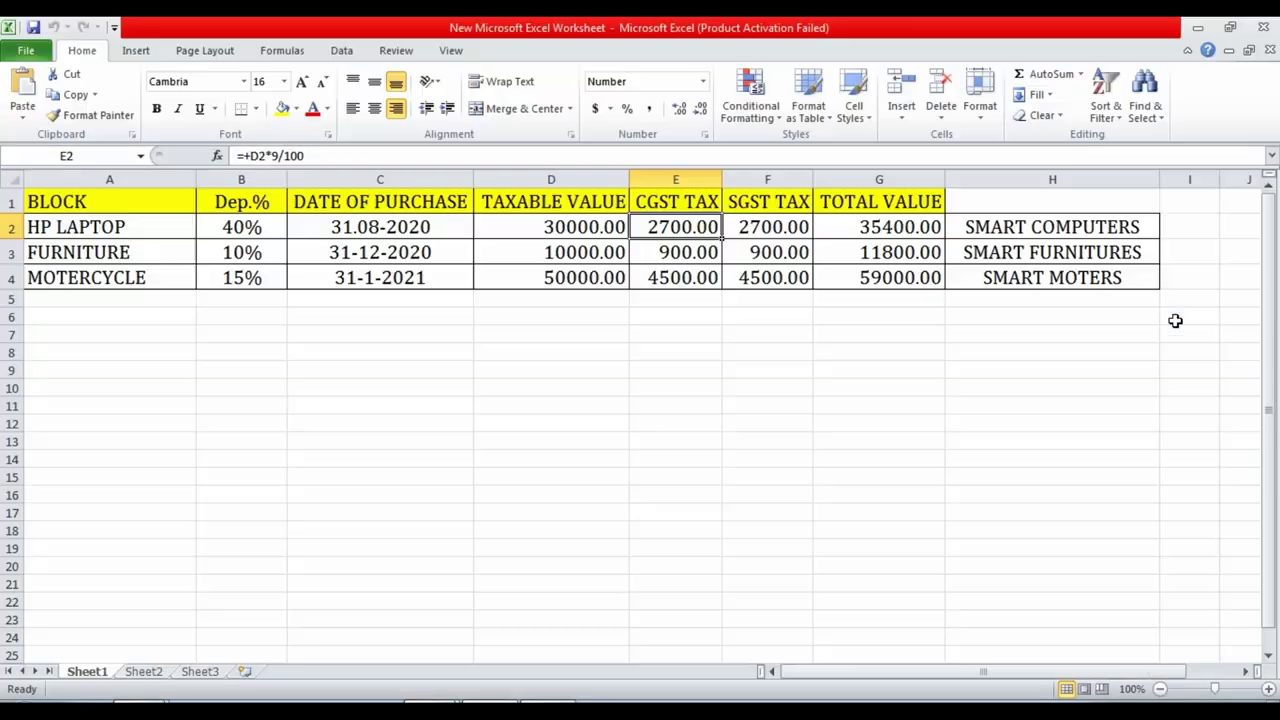
pyautogui.click(414, 228)
pyautogui.hotkey('alt', 'Tab')
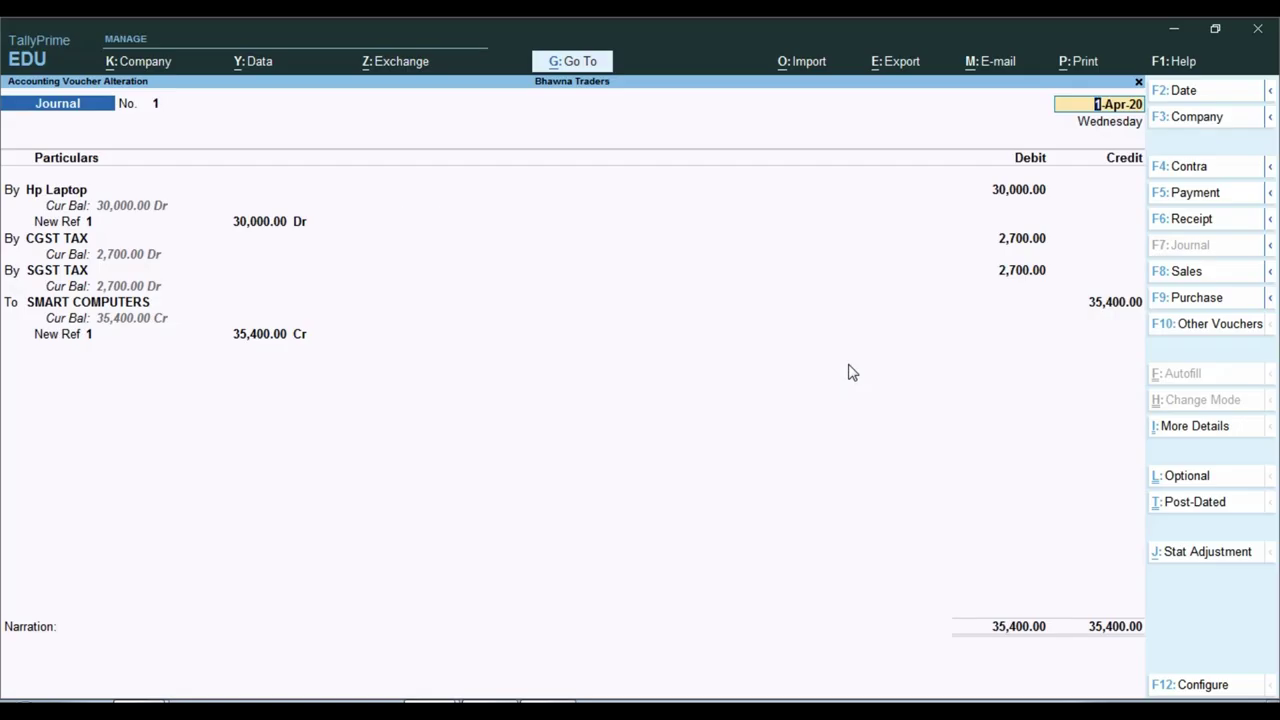
pyautogui.press('F2')
pyautogui.write('31.8')
pyautogui.press('Return')
pyautogui.press('Return')
pyautogui.press('Return')
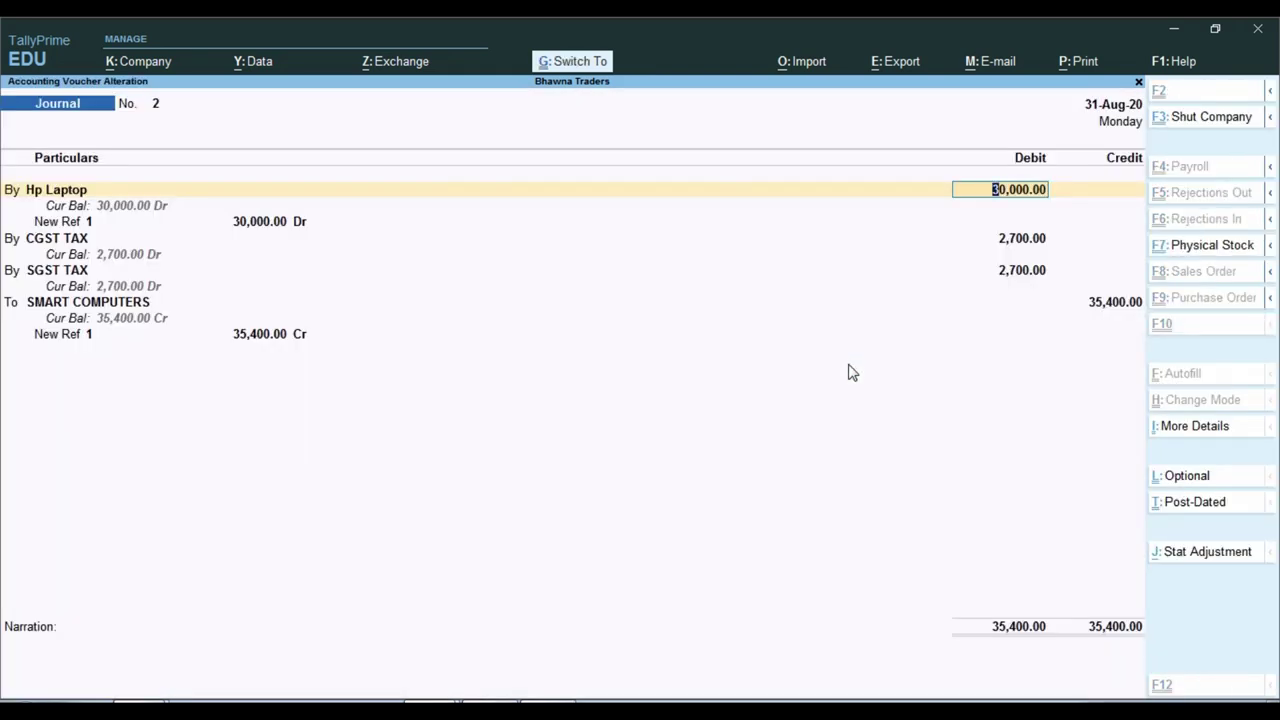
pyautogui.hotkey('ctrl', 'a')
# - Look up the Furniture purchase date in the Excel worksheet and set the new TallyPrime journal's date to 31-Dec-20
pyautogui.hotkey('alt', 'Tab')
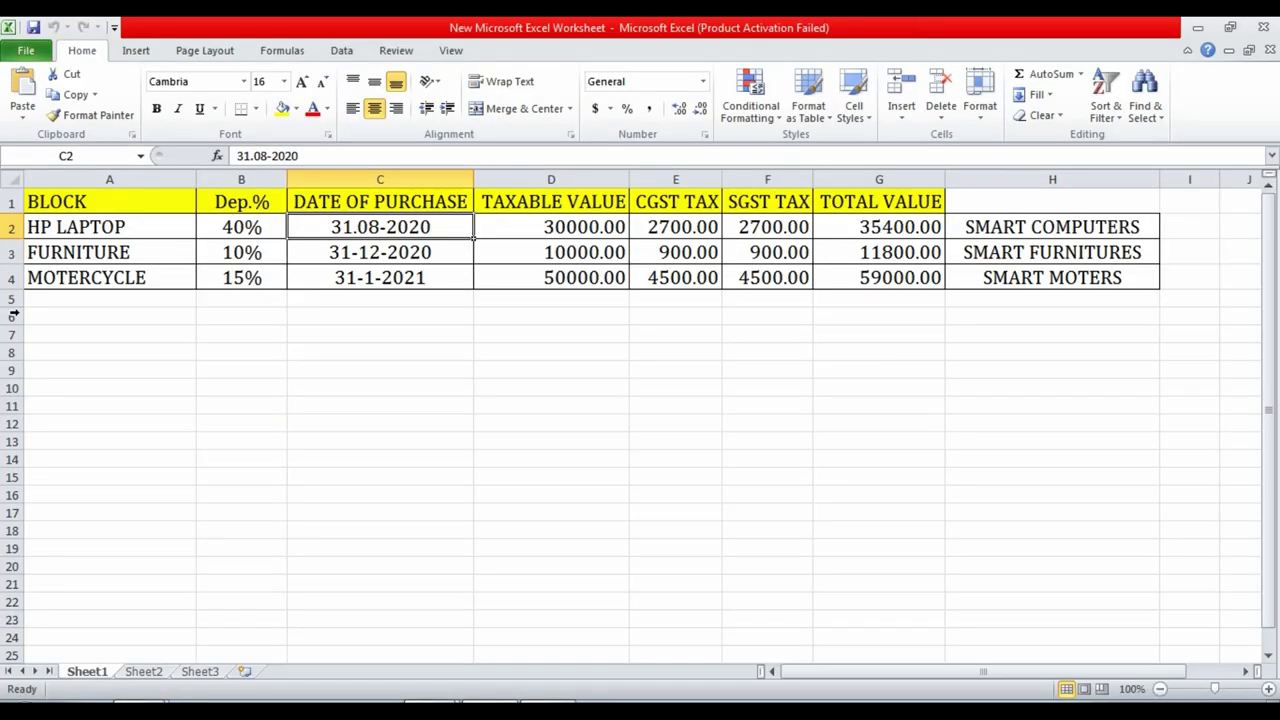
pyautogui.click(106, 252)
pyautogui.click(380, 250)
pyautogui.hotkey('alt', 'Tab')
pyautogui.press('F2')
pyautogui.write('31-12')
pyautogui.press('Return')
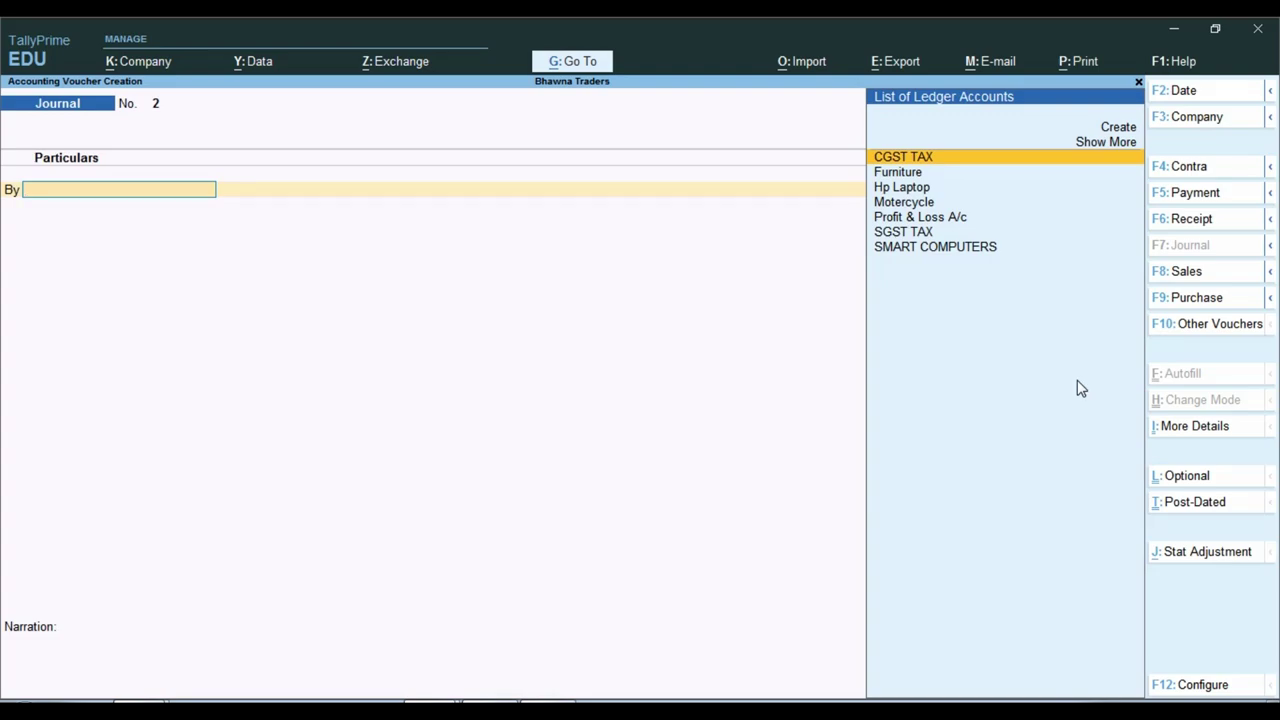
# - Choose Furniture as the debit ledger of the new journal with the Purchase Taxable classification
pyautogui.hotkey('alt', 'Tab')
pyautogui.hotkey('alt', 'Tab')
pyautogui.write('FU')
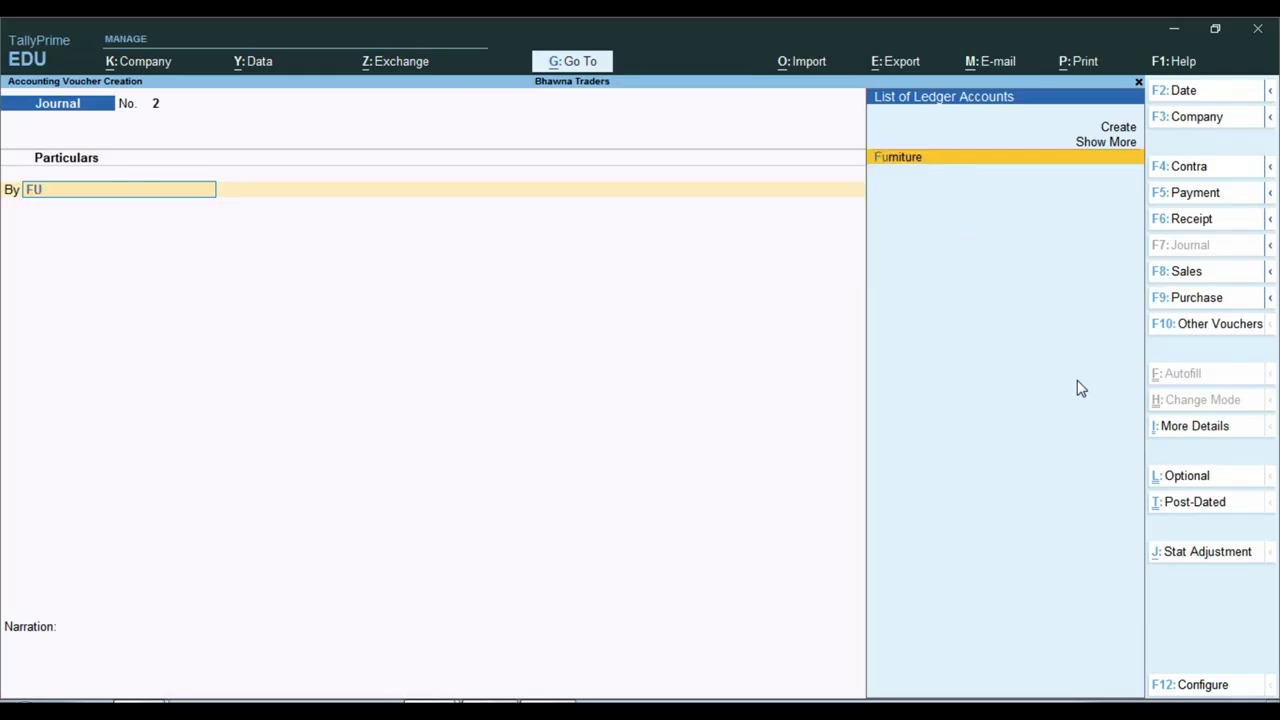
pyautogui.press('Return')
pyautogui.write('PUR')
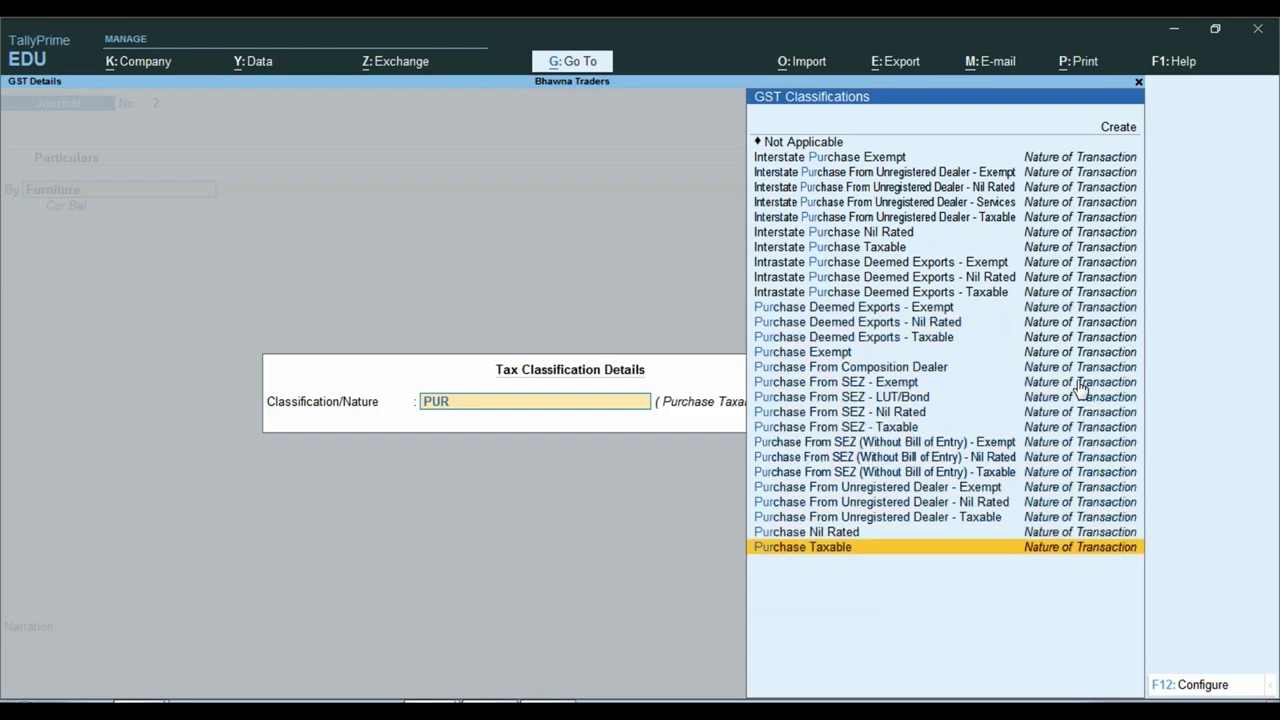
pyautogui.press('Return')
# - Look up the Furniture taxable value in the Excel worksheet and debit Furniture 10,000 in the TallyPrime journal
pyautogui.hotkey('alt', 'Tab')
pyautogui.click(582, 250)
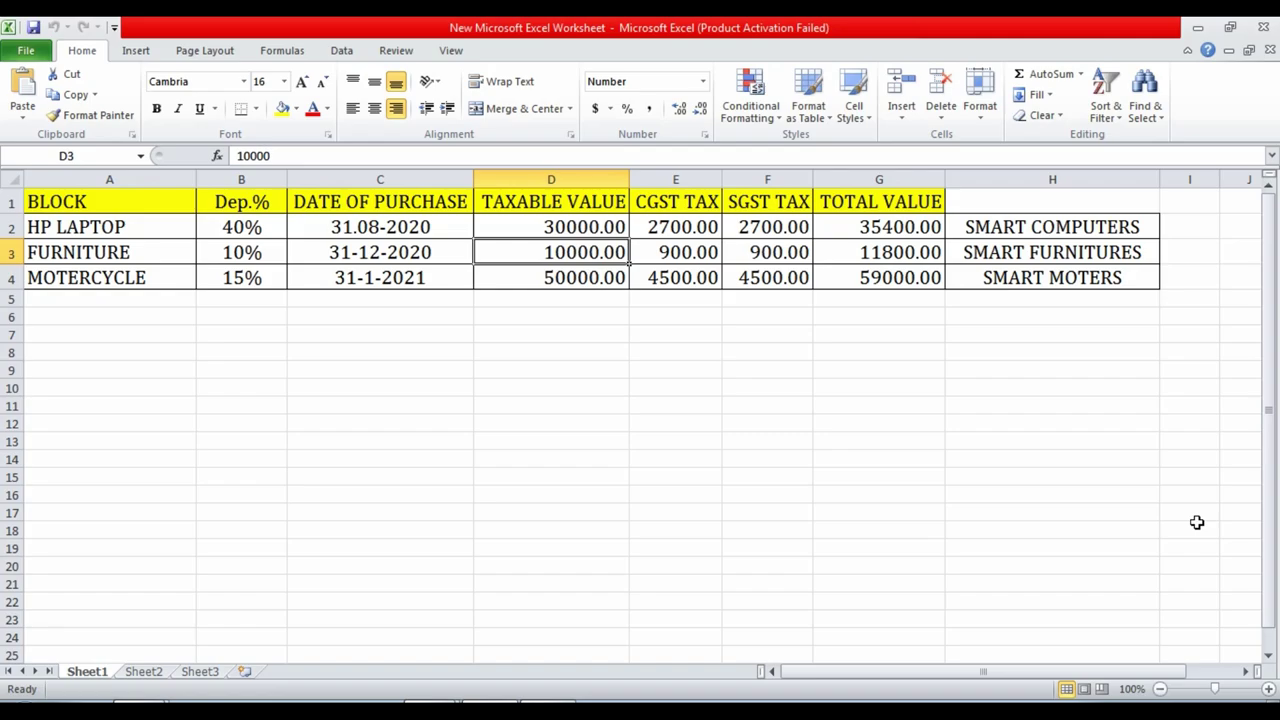
pyautogui.hotkey('alt', 'Tab')
pyautogui.write('10,000')
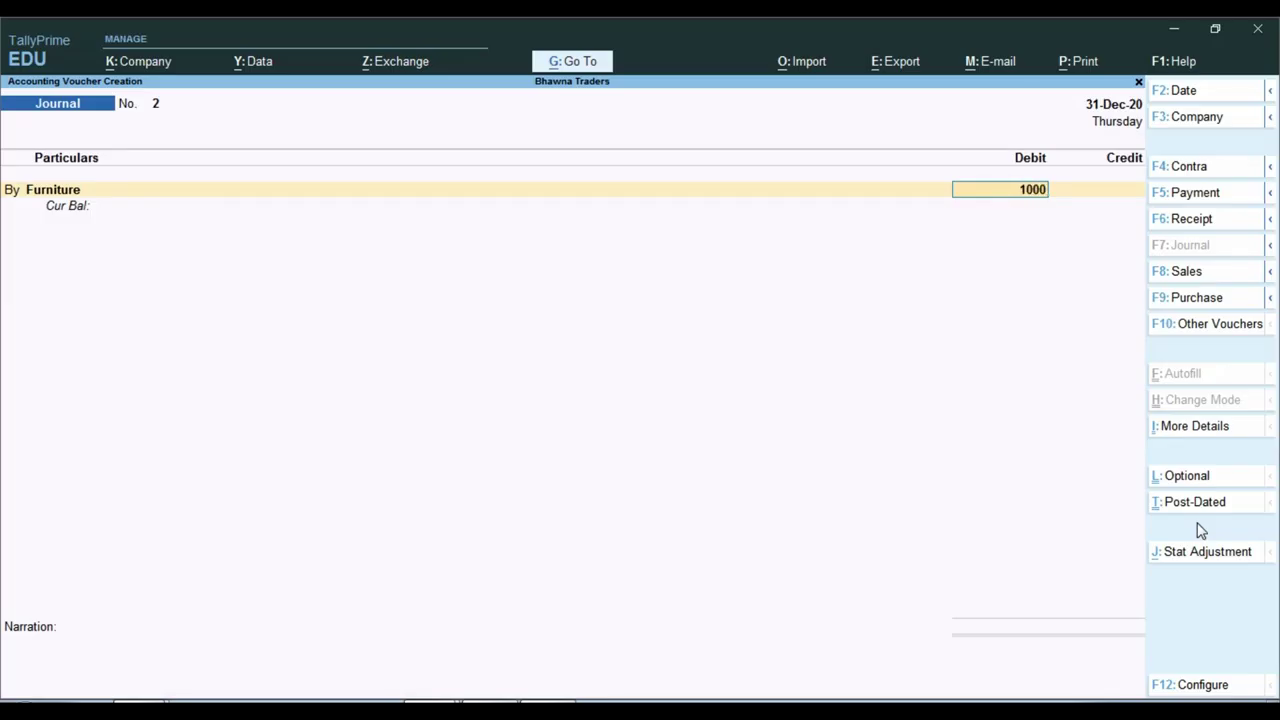
pyautogui.press('Return')
# - Allocate the Furniture amount of 10,000 bill-wise as a New Ref
pyautogui.press('Up')
pyautogui.press('Return')
pyautogui.press('Return')
pyautogui.press('Return')
pyautogui.press('Return')
pyautogui.press('Return')
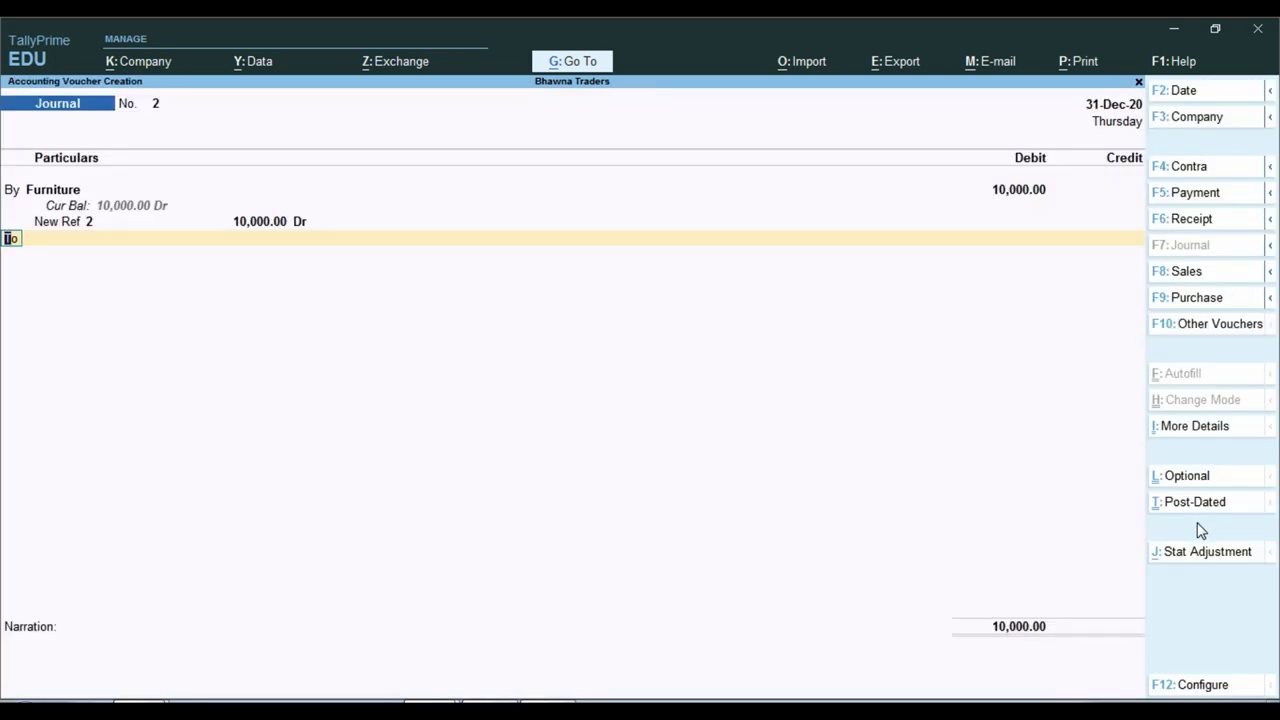
# - Add a debit line for CGST TAX and enter the Furniture tax amount of 900 from the Excel worksheet
pyautogui.press('Return')
pyautogui.press('BackSpace')
pyautogui.write('b')
pyautogui.press('Return')
pyautogui.write('cgs')
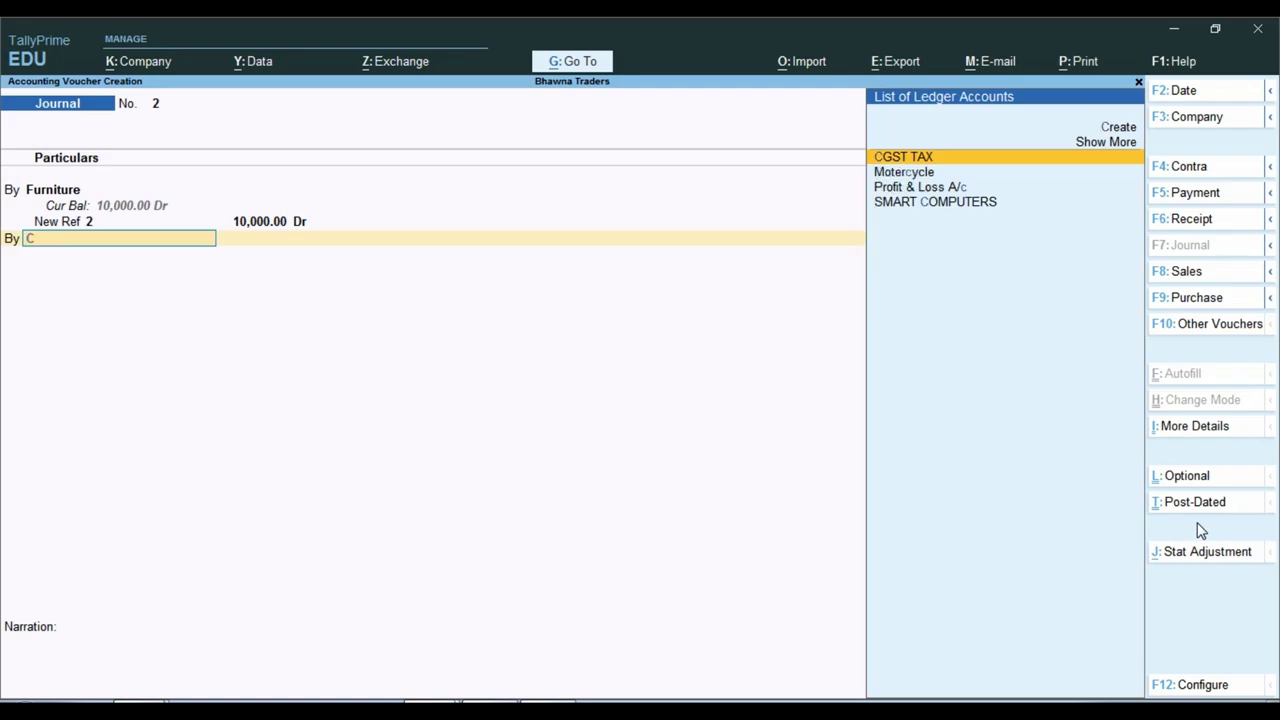
pyautogui.press('Return')
pyautogui.hotkey('alt', 'Tab')
pyautogui.hotkey('alt', 'Tab')
pyautogui.write('900')
pyautogui.press('Return')
# - Add a debit line for SGST TAX with the amount 900 to the Furniture journal
pyautogui.press('BackSpace')
pyautogui.write('b')
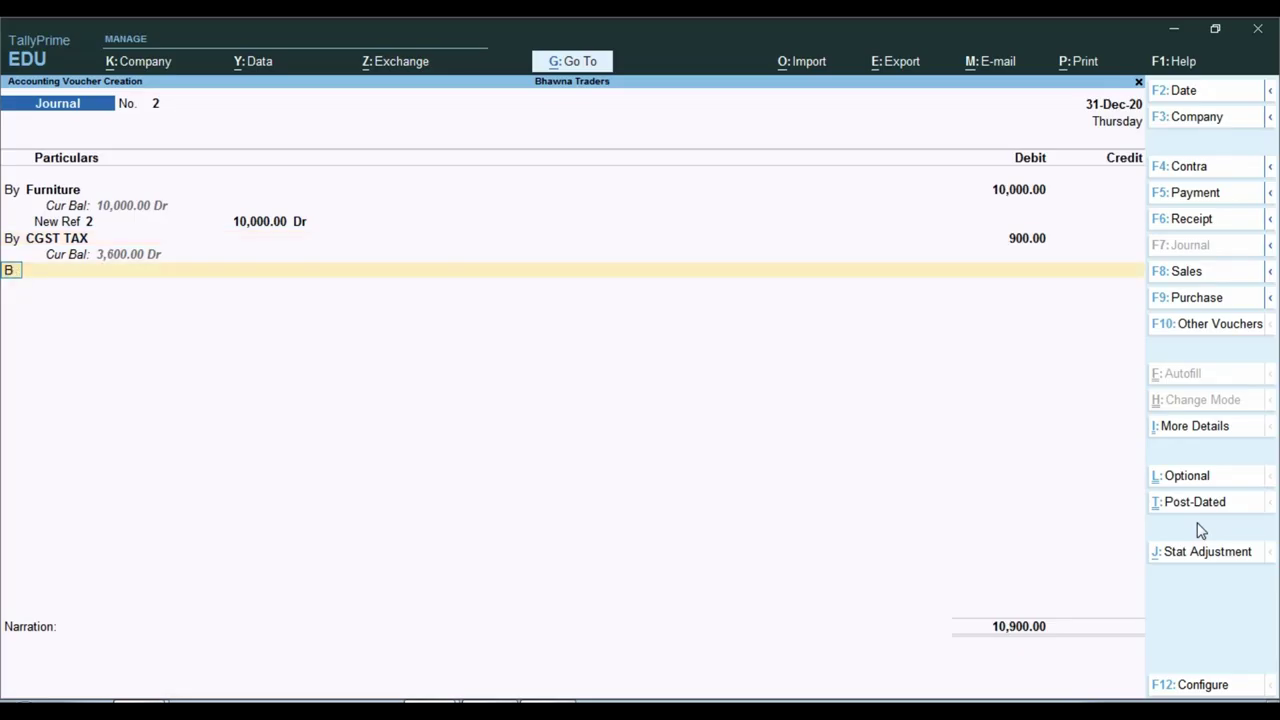
pyautogui.press('Return')
pyautogui.write('sg')
pyautogui.press('Return')
pyautogui.write('900')
pyautogui.press('Return')
pyautogui.press('Return')
# - Create the ledger SMART FURNITURES under Sundry Creditors as the credit ledger of the Furniture journal
pyautogui.hotkey('alt', 'c')
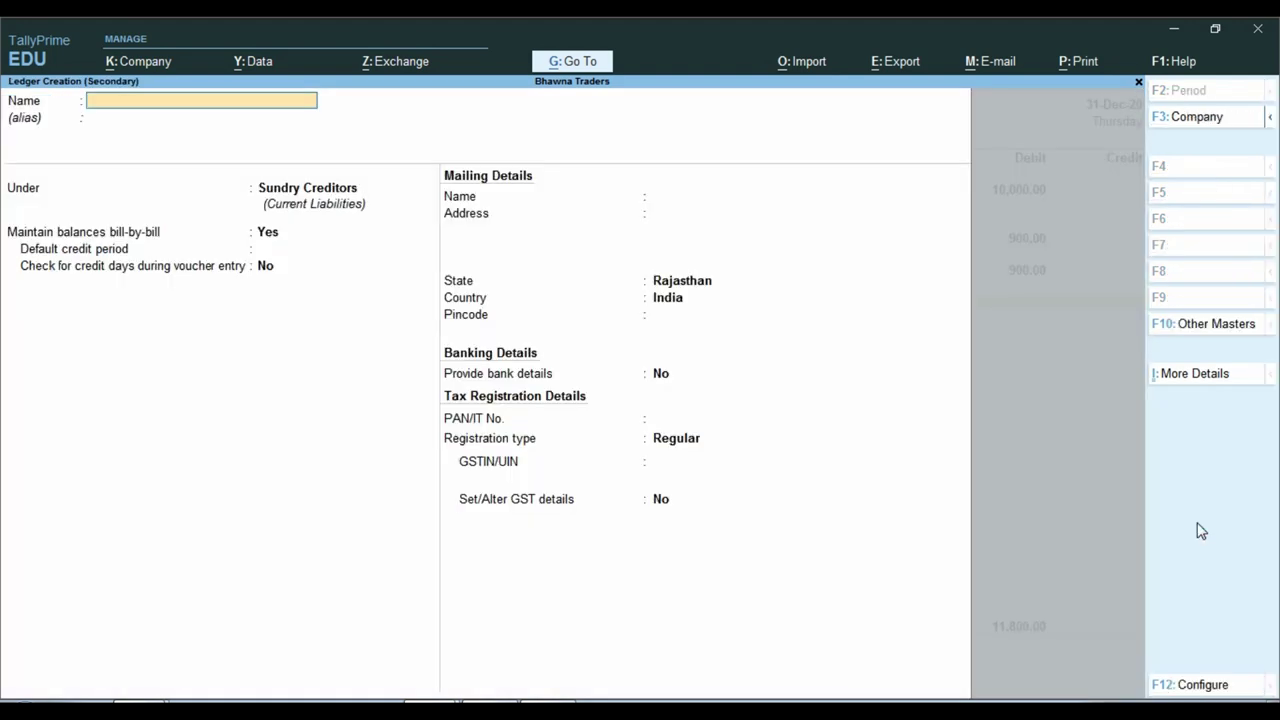
pyautogui.write('SMART FURNITURES')
pyautogui.press('Return')
pyautogui.press('Return')
pyautogui.hotkey('ctrl', 'a')
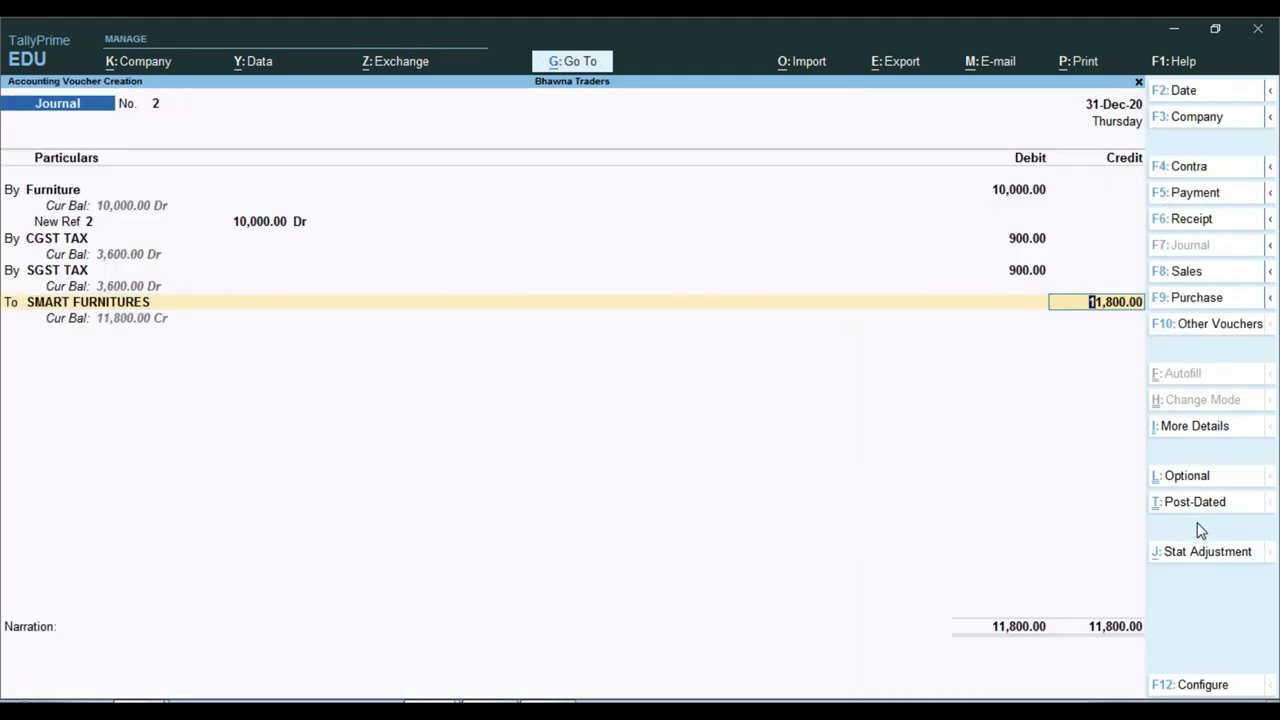
# - Allocate the SMART FURNITURES credit of 11,800 bill-wise as a New Ref and save the voucher
pyautogui.press('Return')
pyautogui.press('Up')
pyautogui.press('Return')
pyautogui.press('Return')
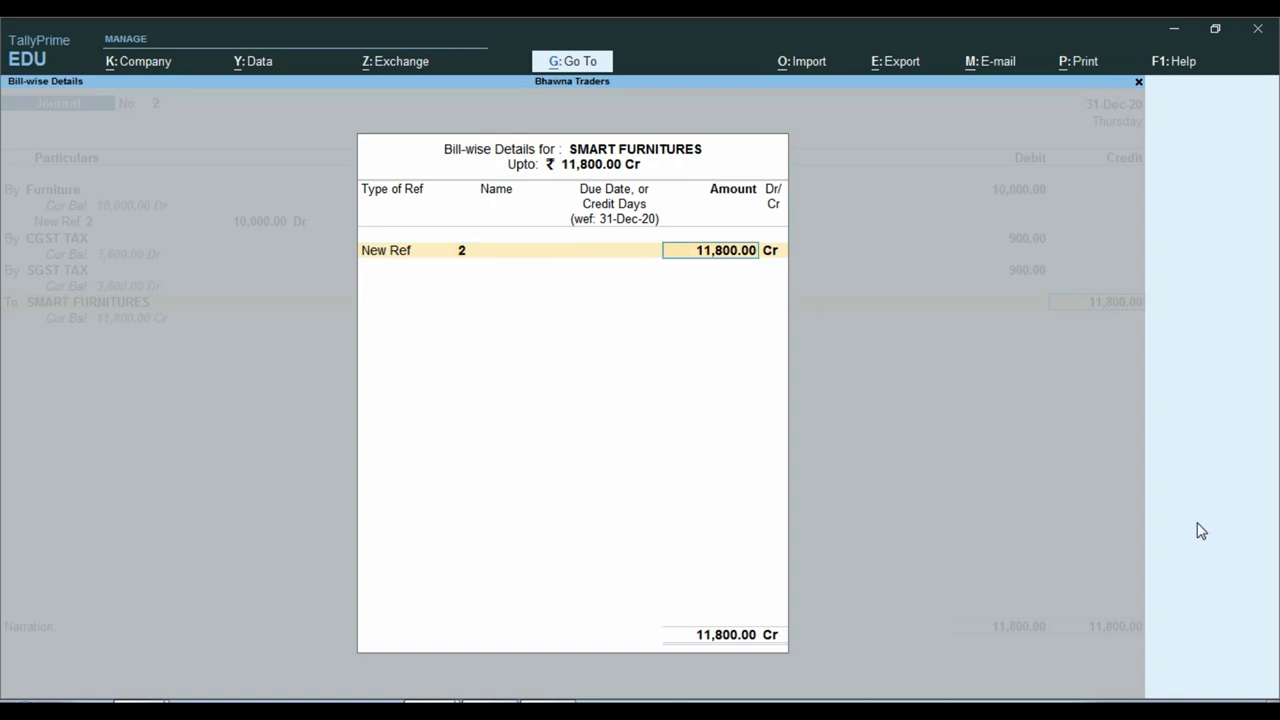
pyautogui.press('Return')
pyautogui.press('Return')
pyautogui.press('Return')
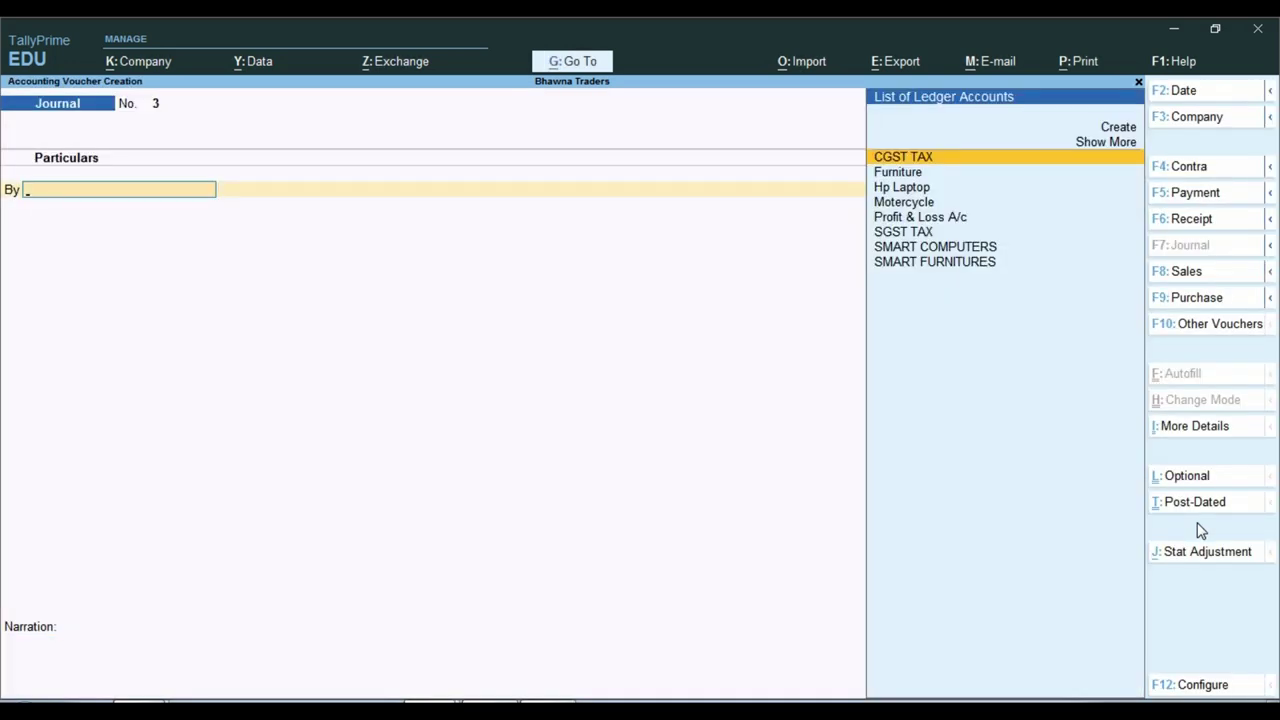
# - Check the next asset in the Excel worksheet and choose Motercycle as the new journal's debit ledger with the Purchase Taxable classification
pyautogui.hotkey('alt', 'Tab')
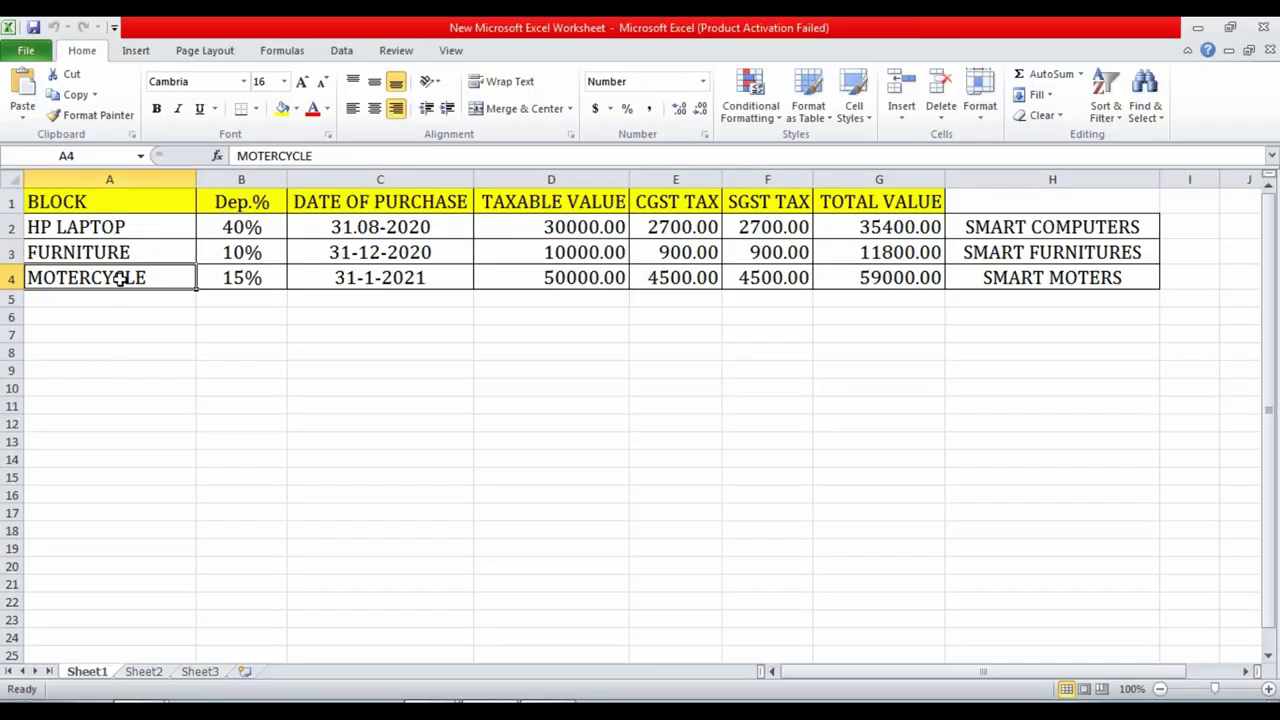
pyautogui.hotkey('alt', 'Tab')
pyautogui.write('motor')
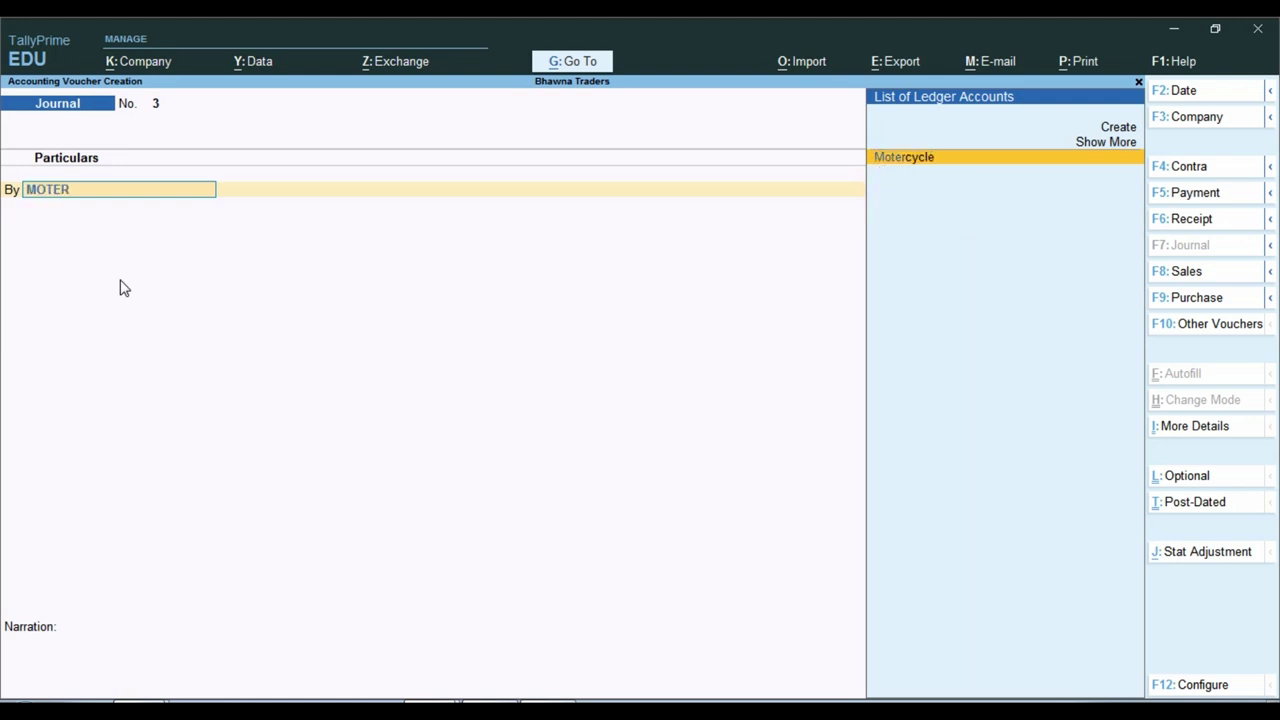
pyautogui.press('Return')
pyautogui.write('purc')
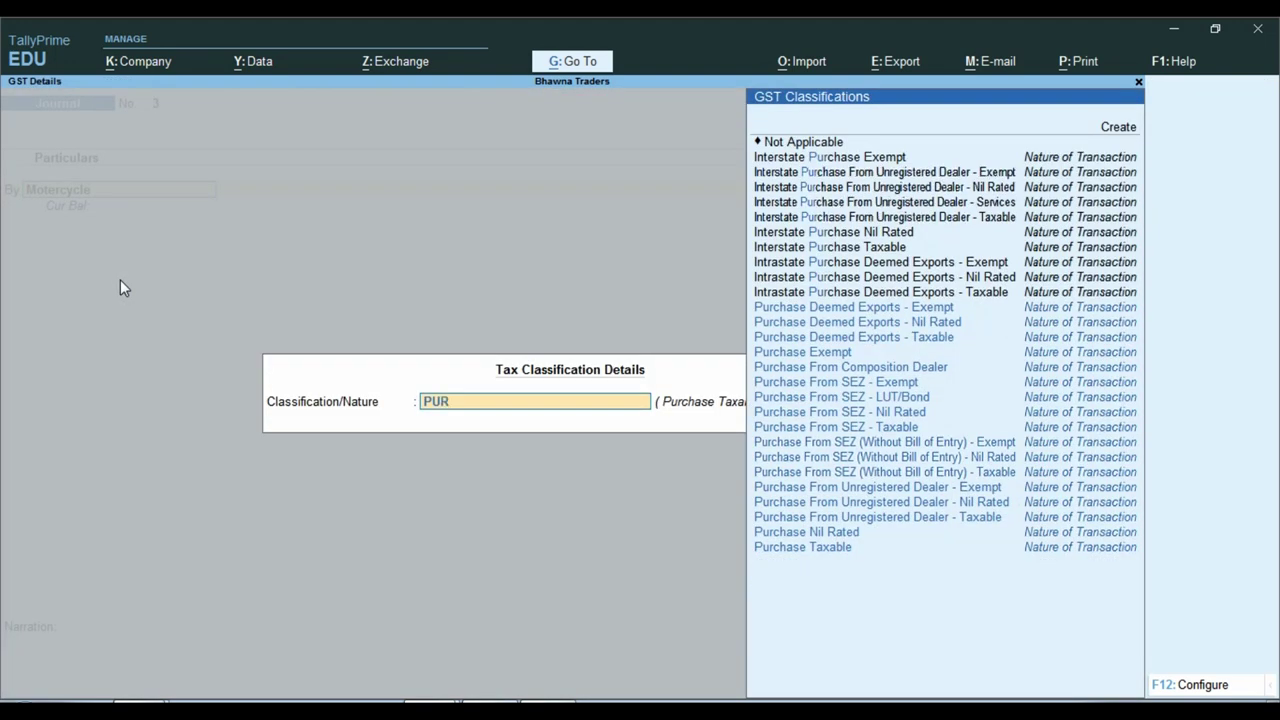
pyautogui.press('Return')
# - Look up the Motercycle purchase in the Excel worksheet and set the TallyPrime voucher date to 31-1-2021
pyautogui.hotkey('alt', 'Tab')
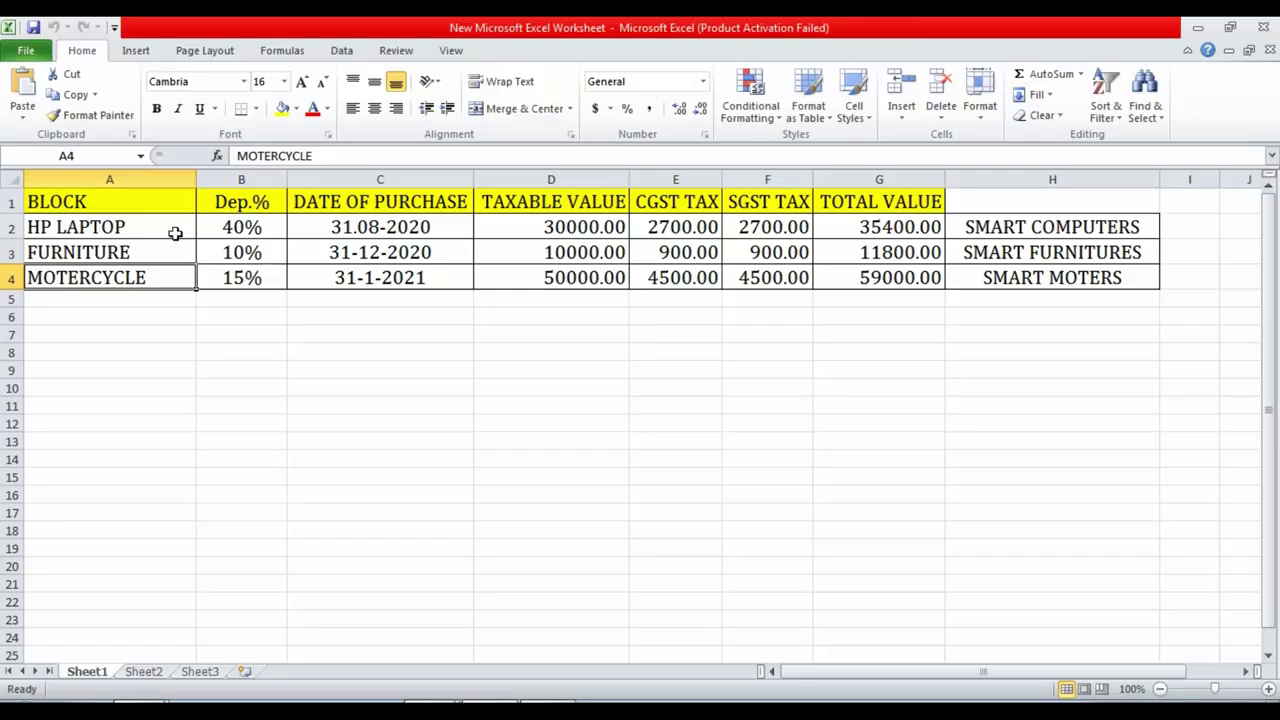
pyautogui.click(603, 278)
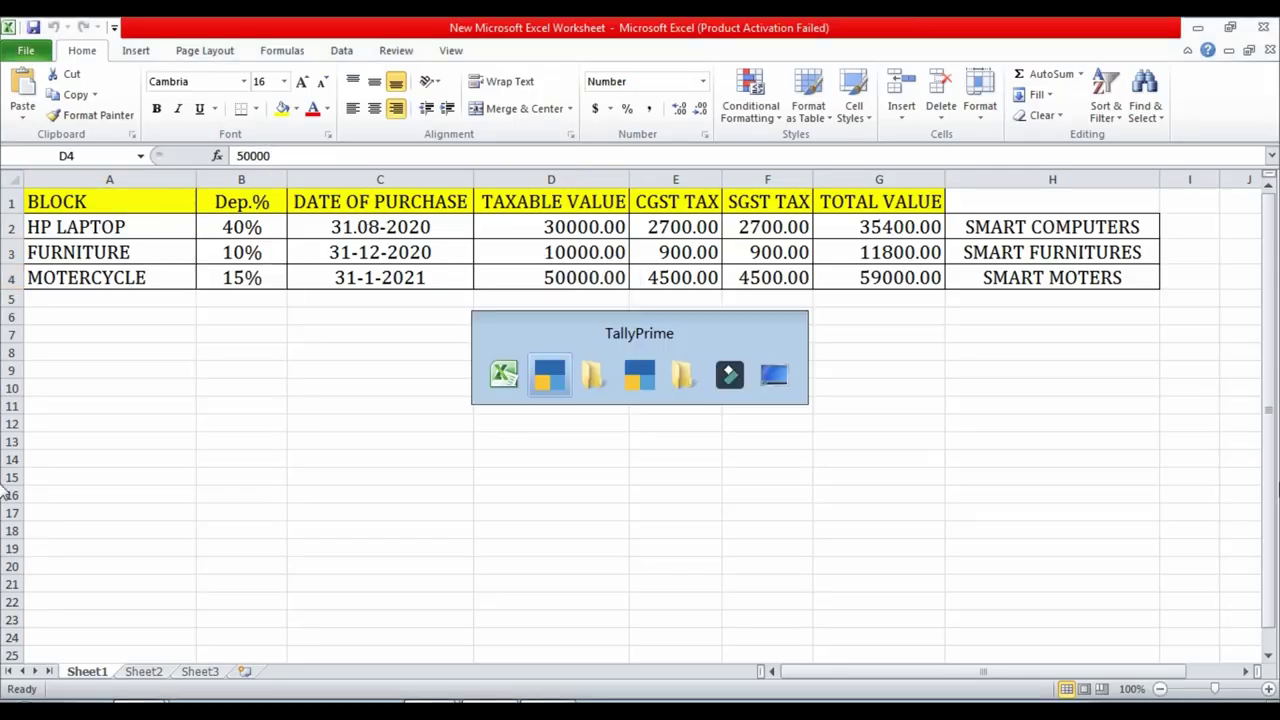
pyautogui.hotkey('alt', 'Tab')
pyautogui.press('F2')
pyautogui.write('31-1')
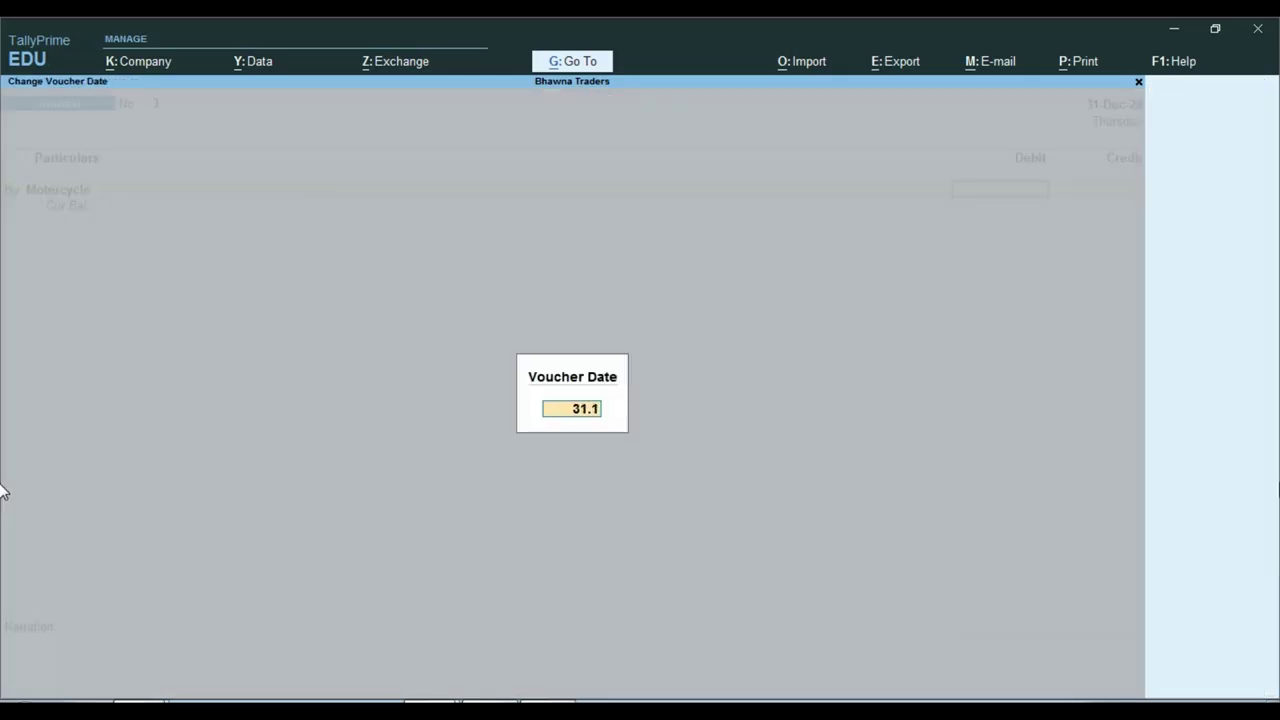
pyautogui.press('Return')
# - Debit Motercycle with its taxable value of 50,000 from the Excel worksheet
pyautogui.hotkey('alt', 'Tab')
pyautogui.hotkey('alt', 'Tab')
pyautogui.write('50000')
pyautogui.press('Return')
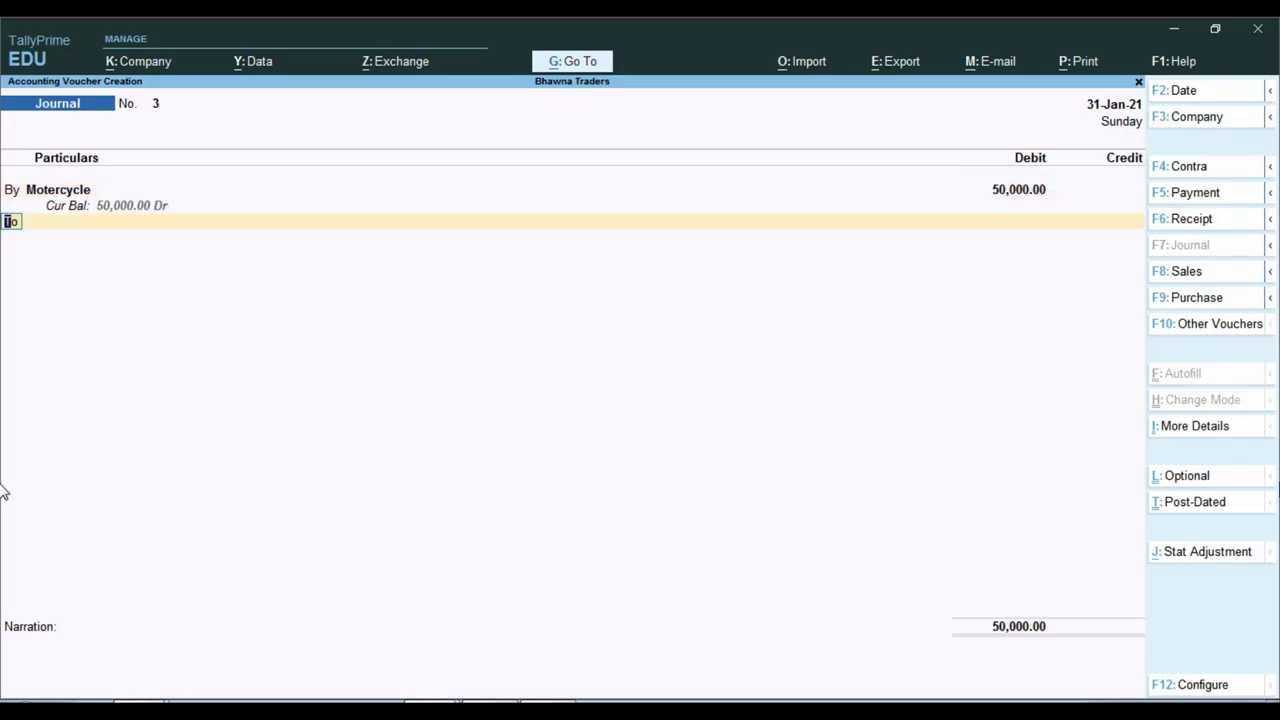
# - Add a debit line for CGST TAX and enter the Motercycle tax amount of 4,500 from the Excel worksheet
pyautogui.write('b')
pyautogui.press('Return')
pyautogui.write('CG')
pyautogui.press('Return')
pyautogui.hotkey('alt', 'Tab')
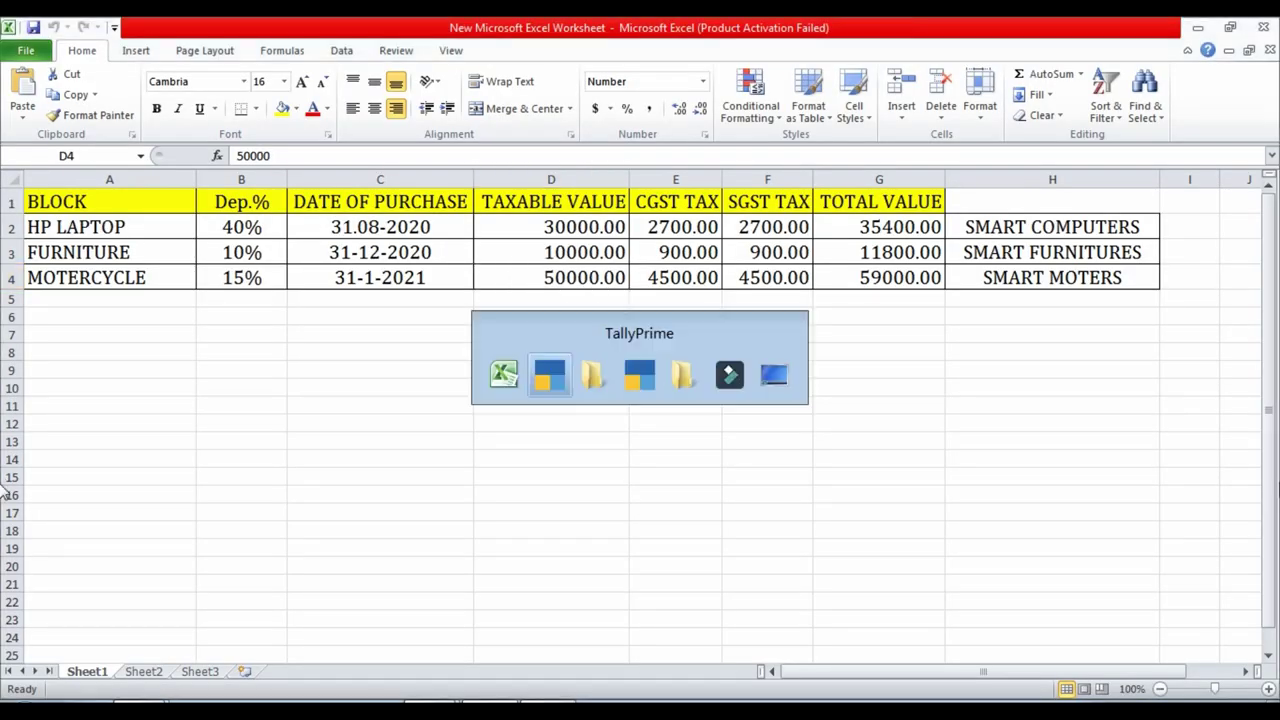
pyautogui.hotkey('alt', 'Tab')
pyautogui.write('4500')
pyautogui.press('Return')
# - Add a debit line for SGST TAX with the amount 4,500 to the Motercycle journal
pyautogui.write('b')
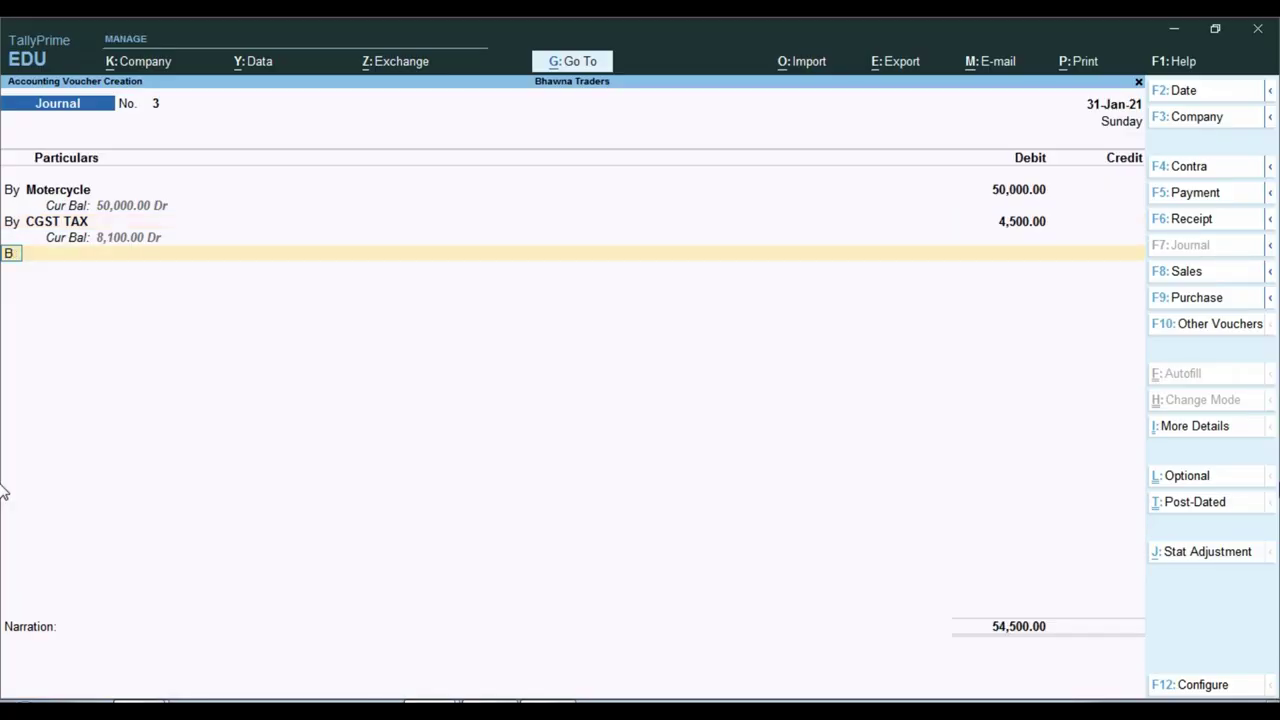
pyautogui.press('Return')
pyautogui.write('sg')
pyautogui.press('Return')
pyautogui.write('4500')
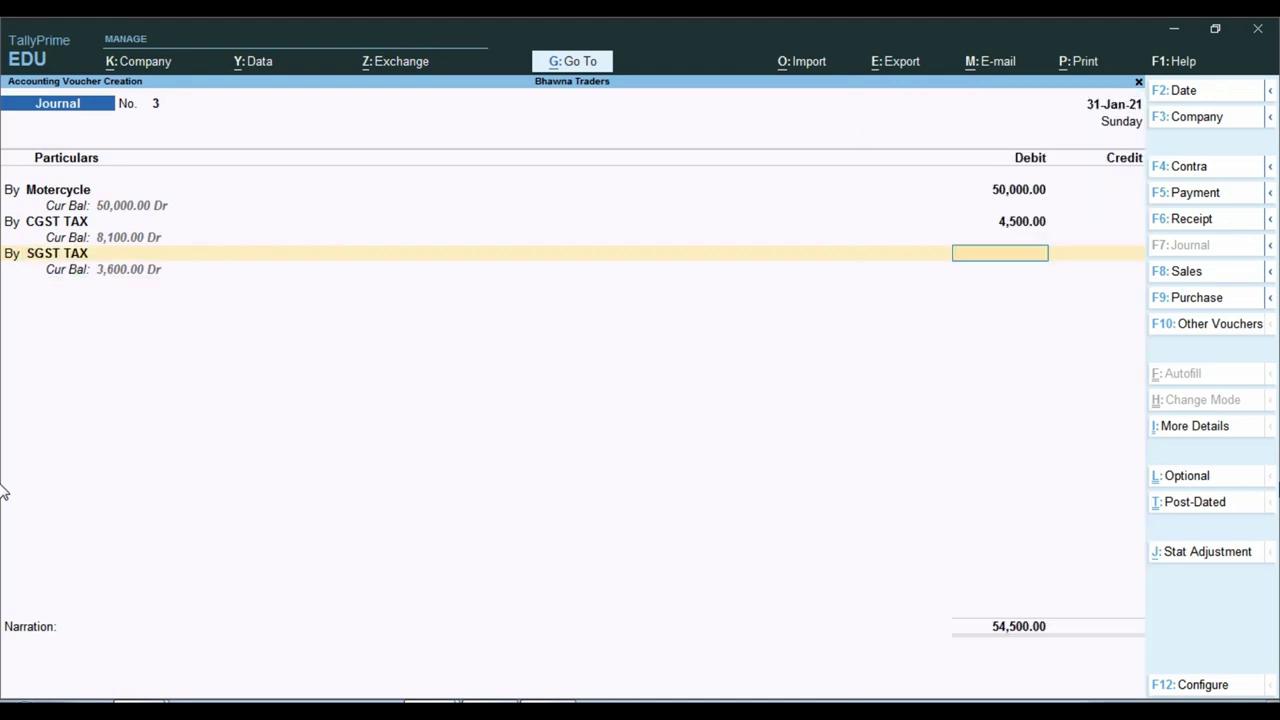
pyautogui.press('Return')
pyautogui.press('Return')
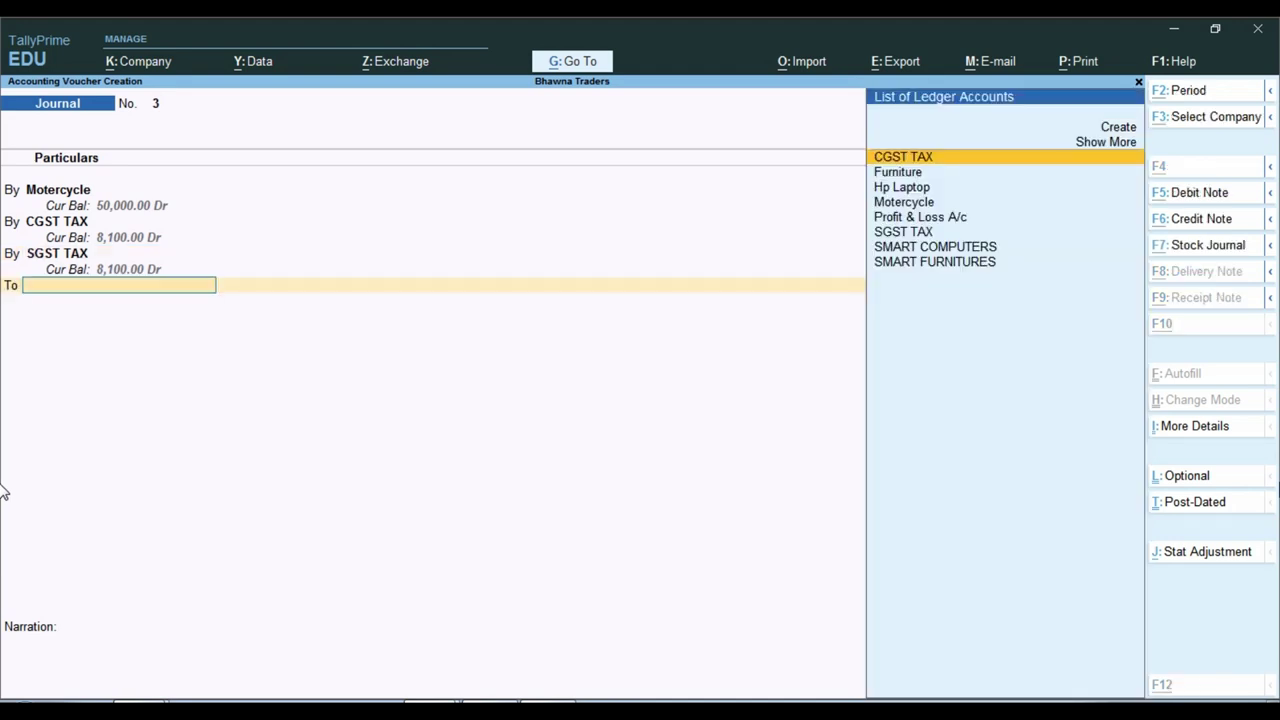
# - Create the ledger SMART MOTERS under Sundry Creditors as the credit ledger of the Motercycle journal
pyautogui.hotkey('alt', 'c')
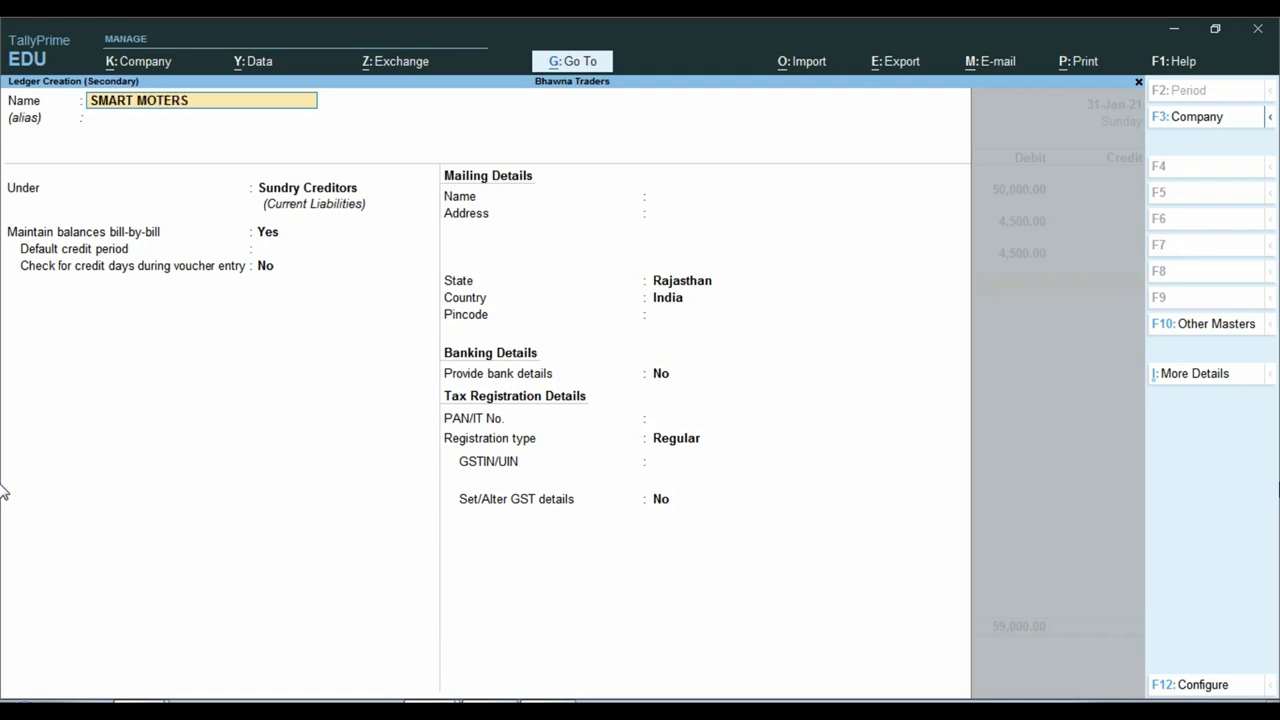
pyautogui.press('Return')
pyautogui.press('Return')
pyautogui.press('Return')
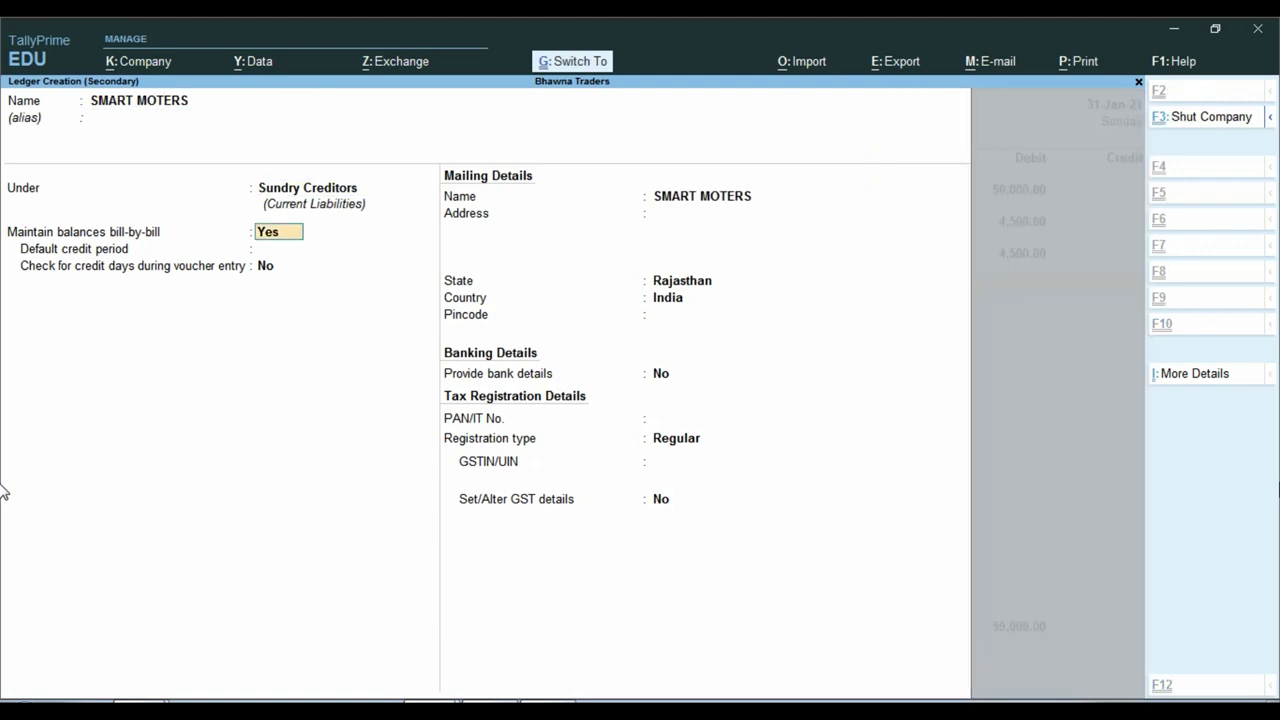
pyautogui.hotkey('ctrl', 'a')
# - Allocate the SMART MOTERS credit of 59,000 bill-wise as a New Ref and save the voucher
pyautogui.press('Return')
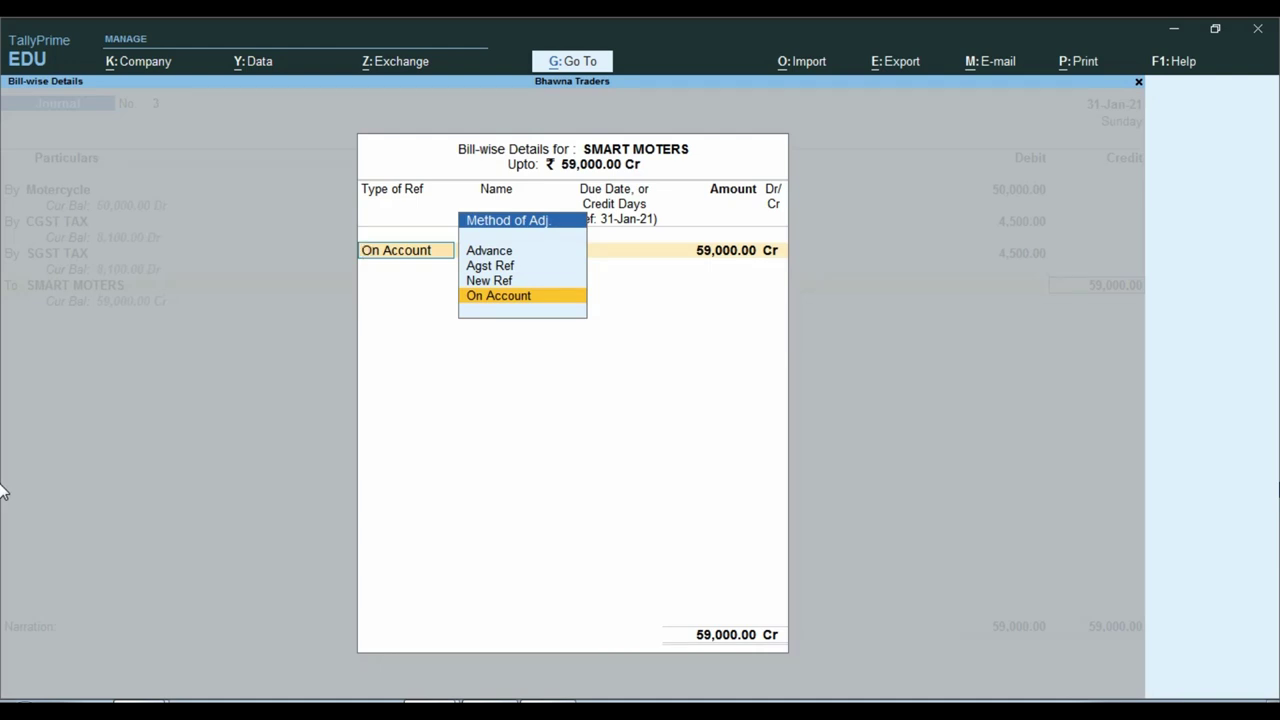
pyautogui.press('Up')
pyautogui.press('Return')
pyautogui.press('Return')
pyautogui.press('Return')
pyautogui.press('Return')
pyautogui.press('Return')
pyautogui.press('Return')
pyautogui.press('Return')
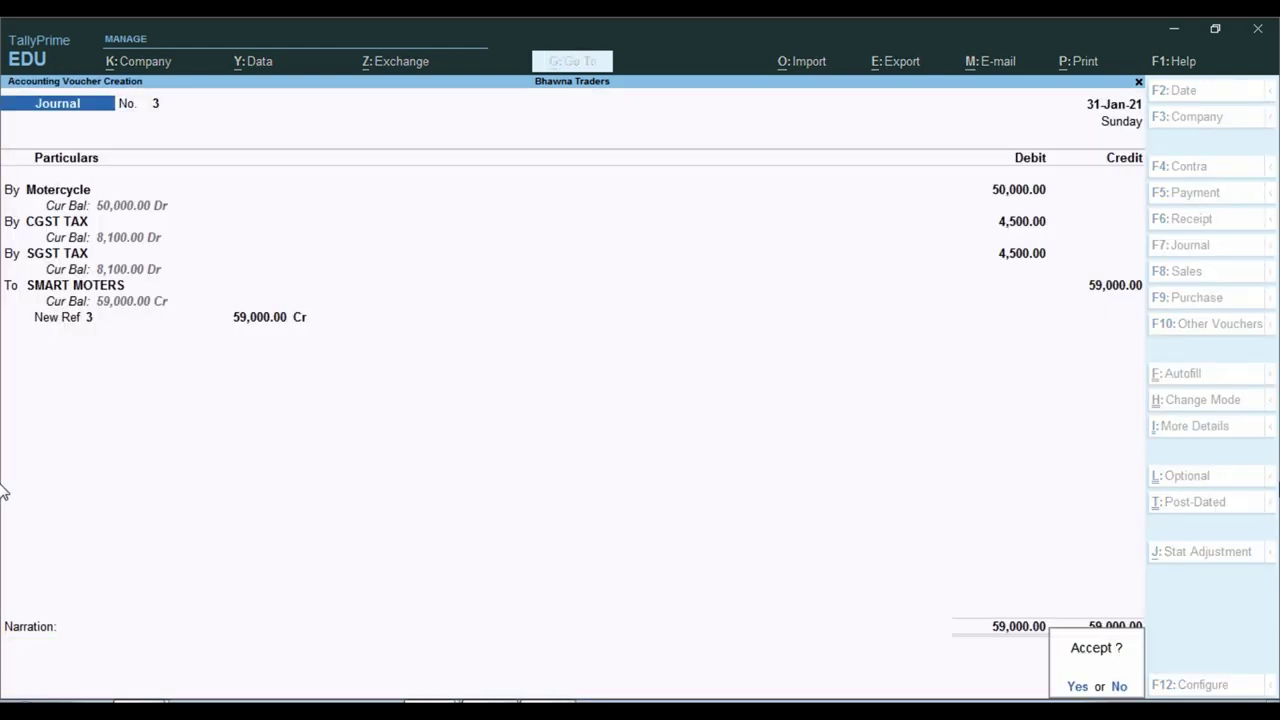
pyautogui.press('y')
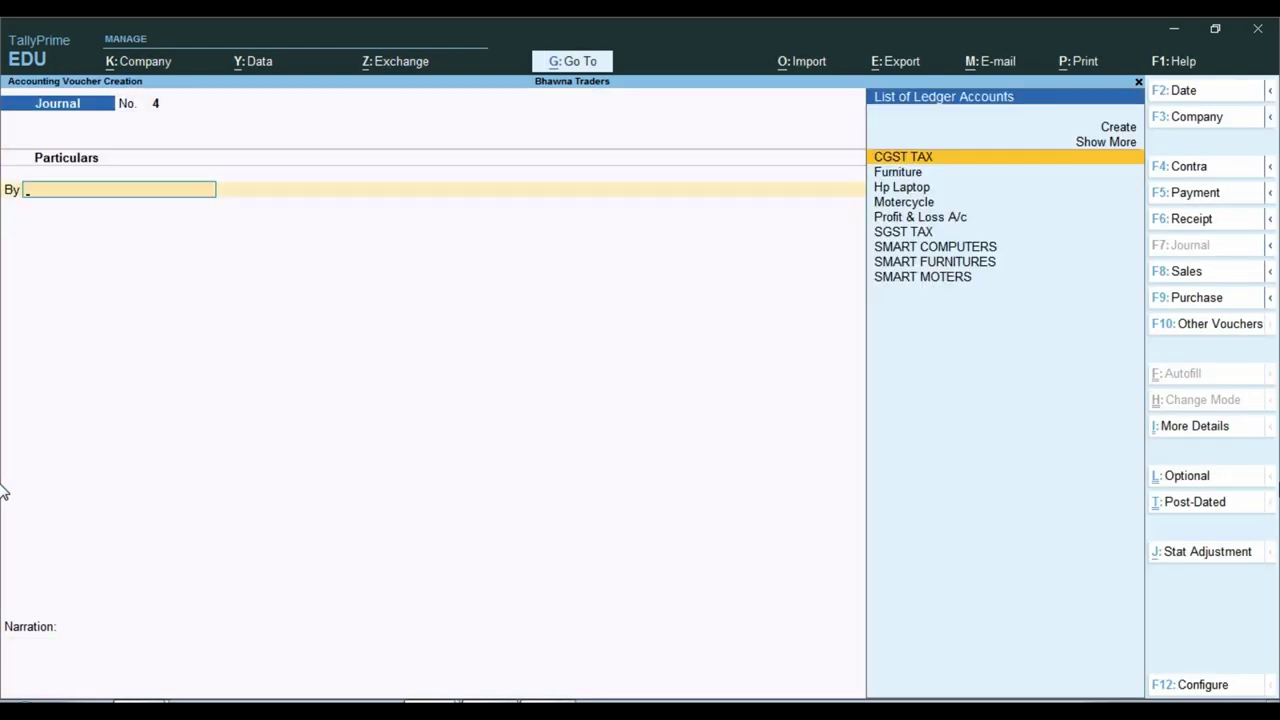
# - Leave voucher entry and review the journal vouchers in the Day Book for 1-Apr-20 to 31-Jan-21
pyautogui.press('Escape')
pyautogui.press('y')
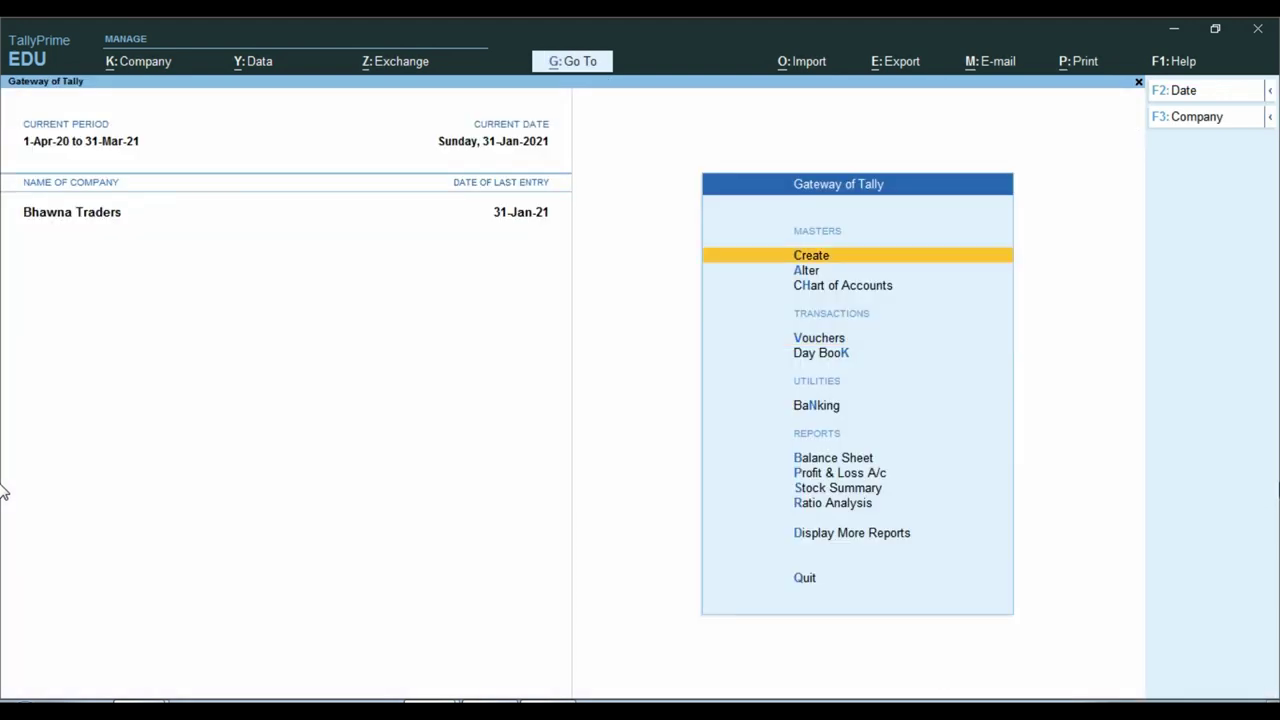
pyautogui.press('d')
pyautogui.press('k')
pyautogui.press('F2')
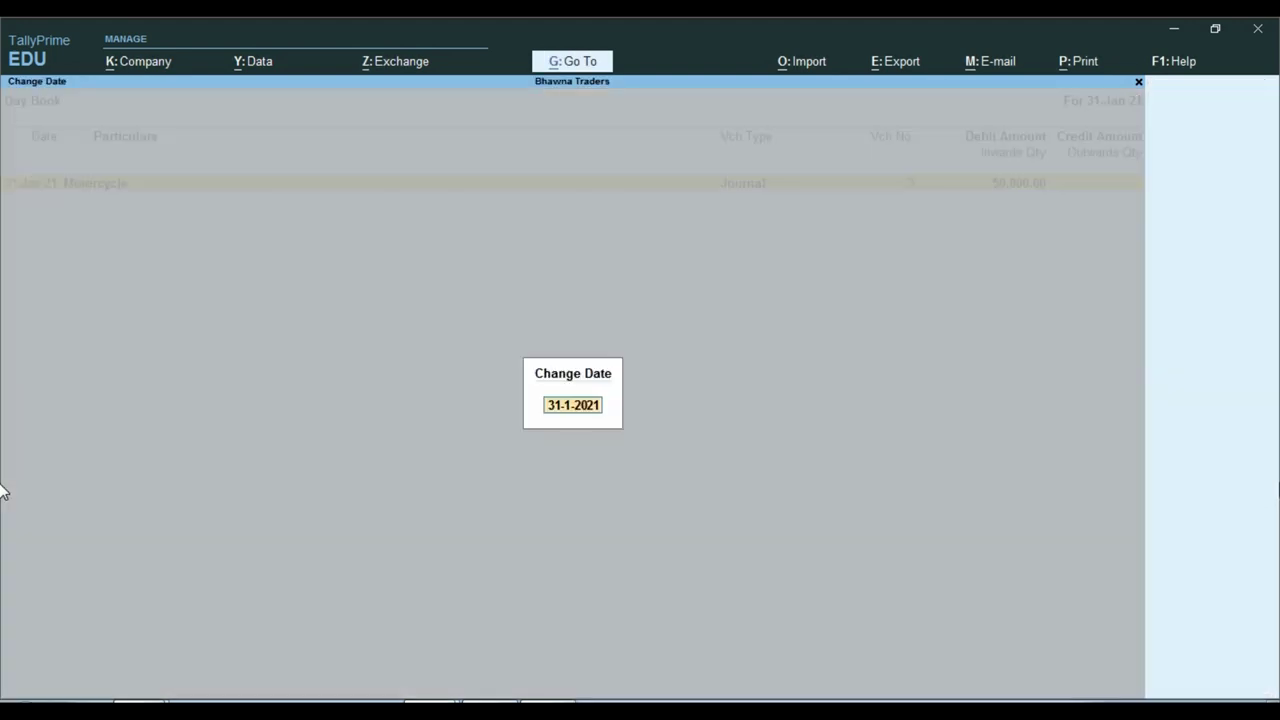
pyautogui.press('Return')
pyautogui.press('Up')
pyautogui.press('Up')
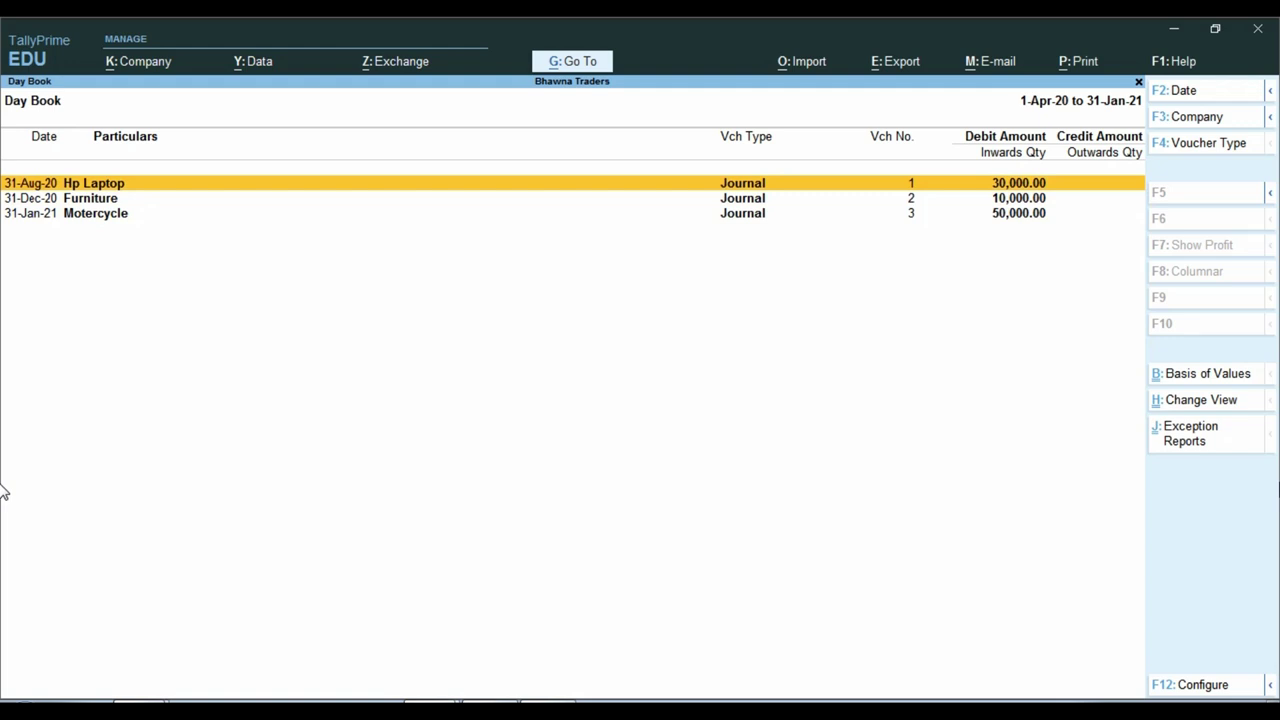
pyautogui.press('Escape')
pyautogui.press('Escape')
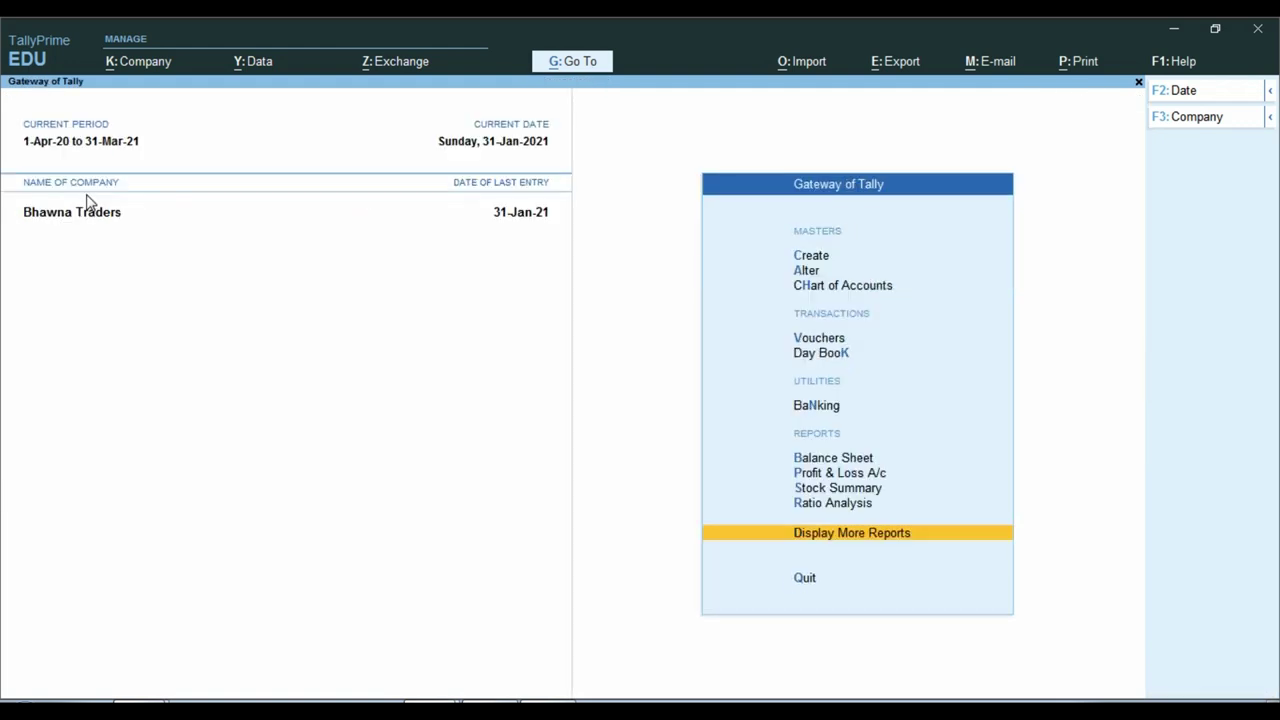
# - Open the Balance Sheet and examine the asset groups under Fixed Assets
pyautogui.press('Up')
pyautogui.press('Up')
pyautogui.press('Up')
pyautogui.press('Up')
pyautogui.press('Return')
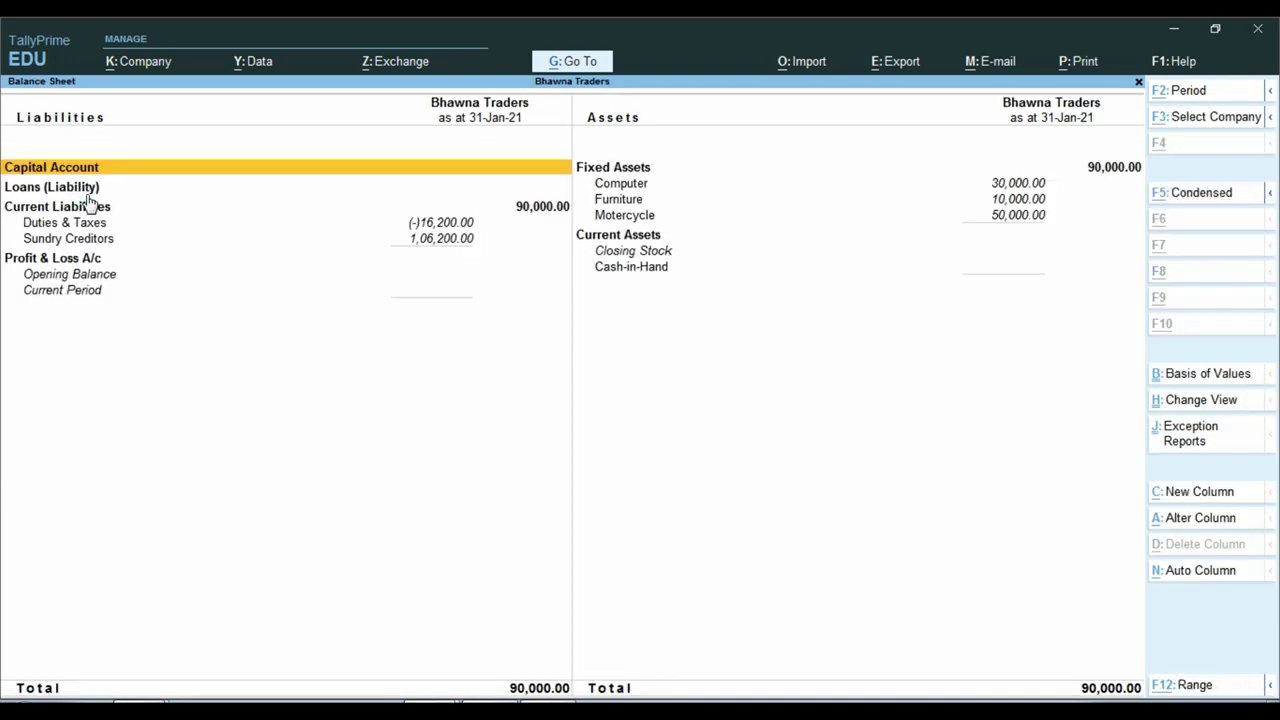
pyautogui.press('Right')
pyautogui.press('Down')
pyautogui.press('Down')
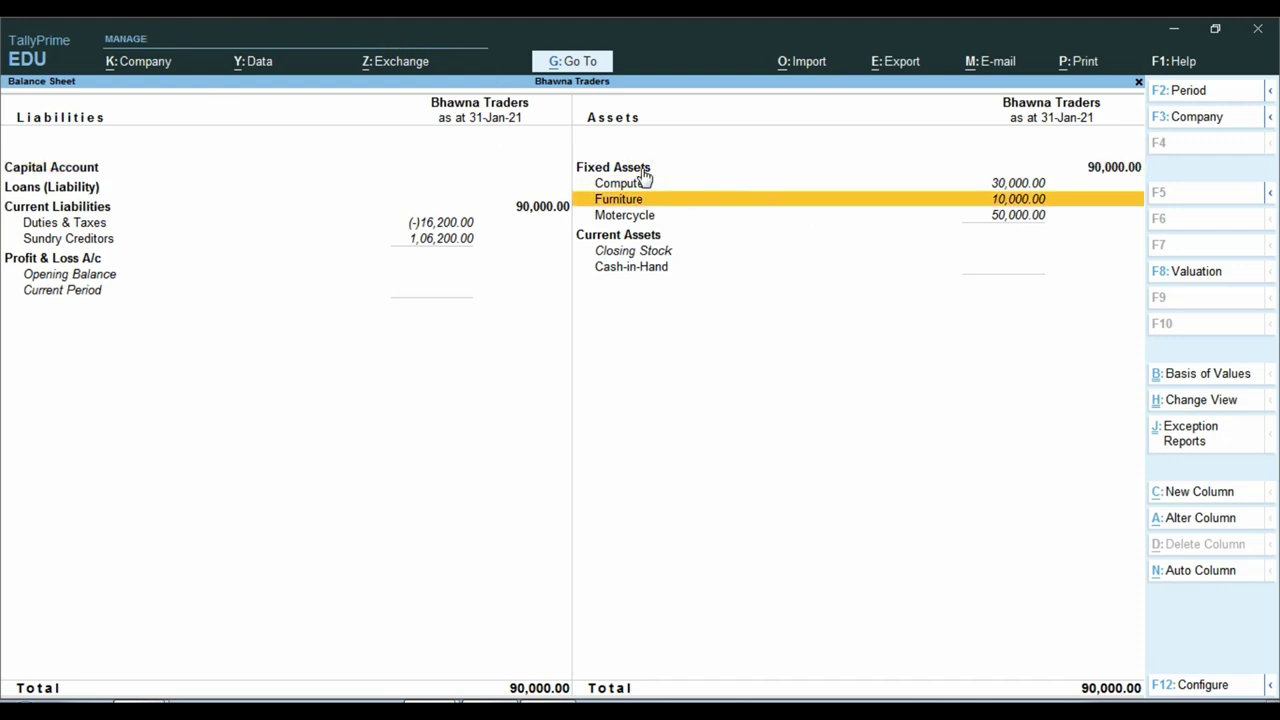
# - Switch to the Excel worksheet and total the taxable values D2:D4 in cell D5 with AutoSum
pyautogui.click(411, 700)
pyautogui.click(632, 460)
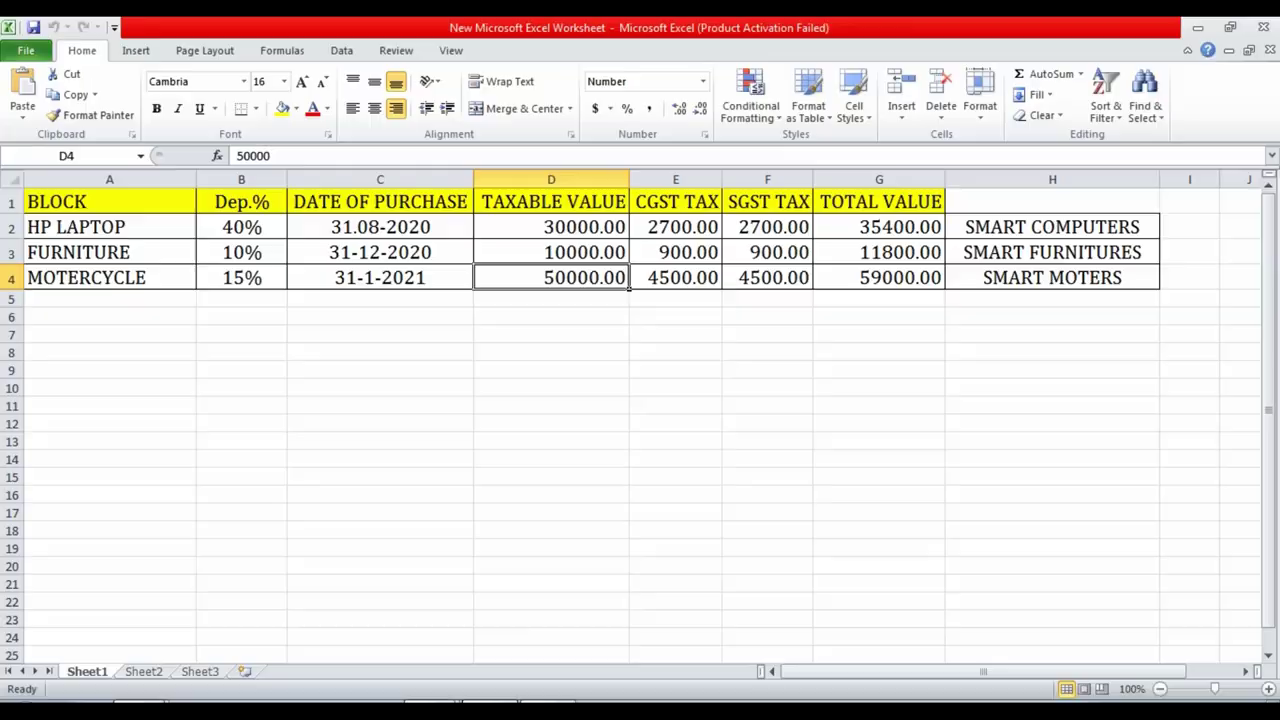
pyautogui.moveTo(578, 228); pyautogui.dragTo(578, 296)
pyautogui.click(1051, 74)
pyautogui.click(805, 295)
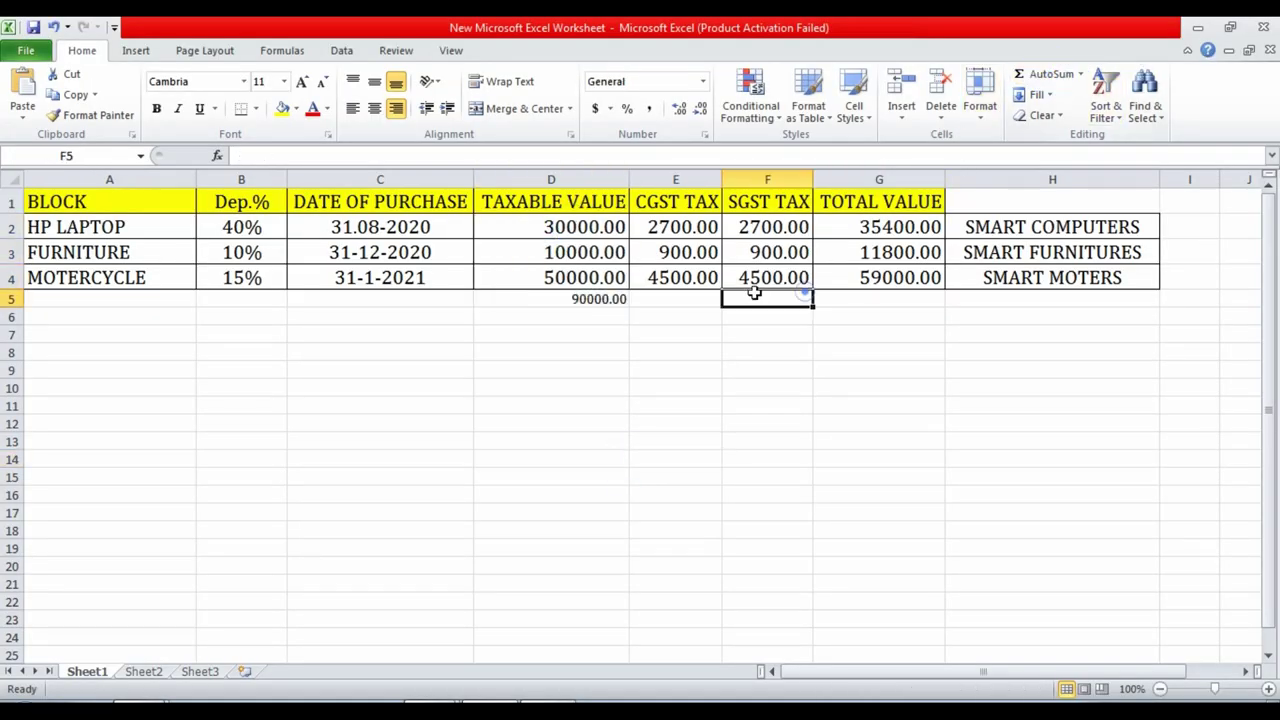
pyautogui.click(611, 303)
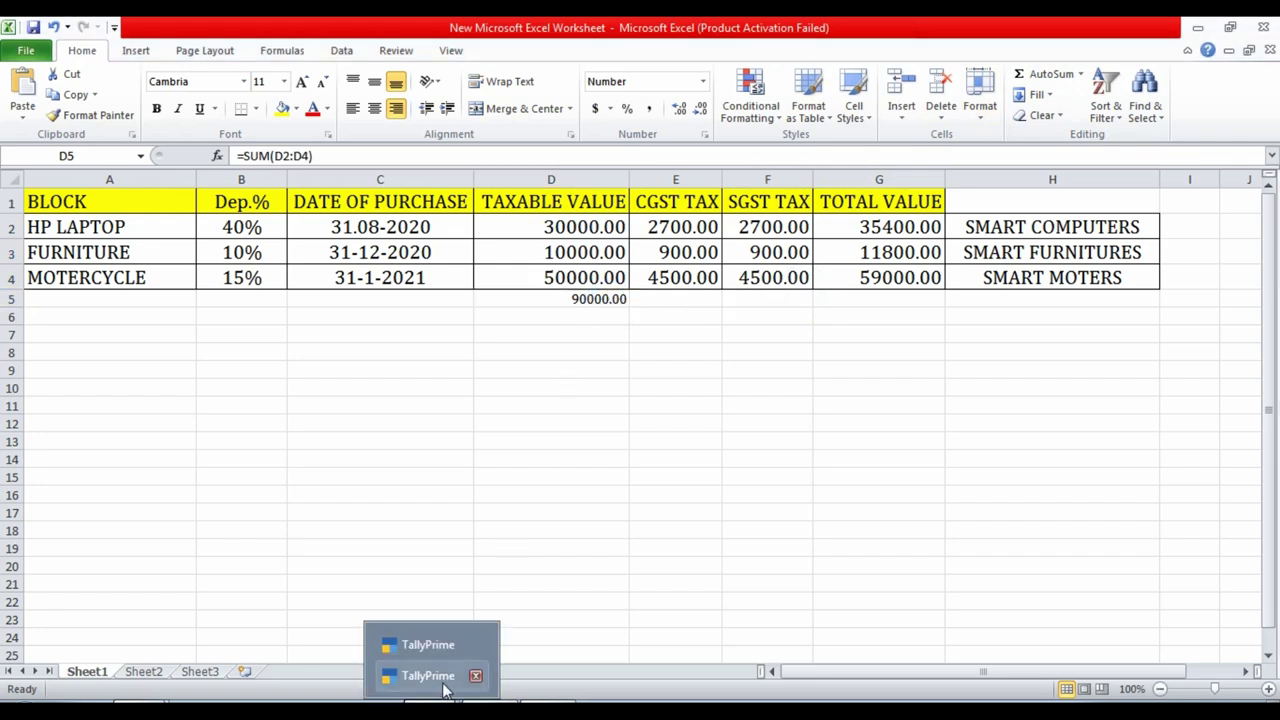
# - Switch back to TallyPrime and close the Balance Sheet, returning to the Gateway of Tally
pyautogui.click(437, 677)
pyautogui.press('Escape')
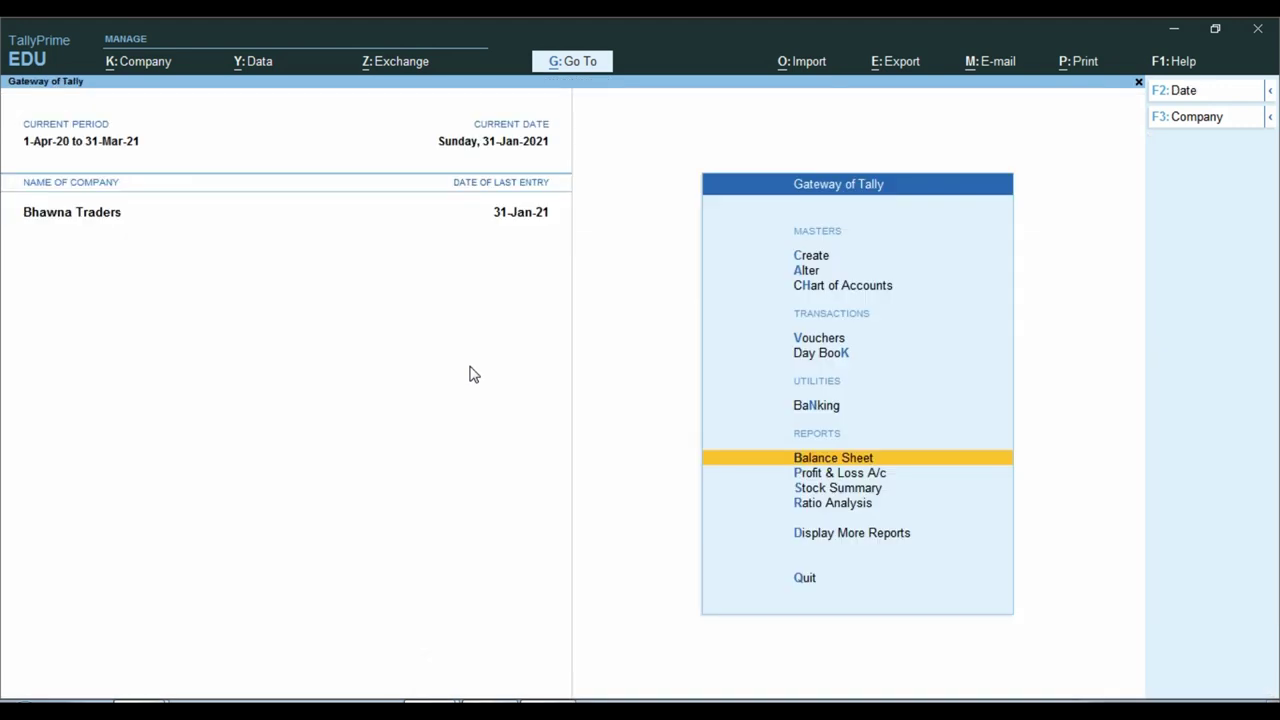
pyautogui.press('Escape')
pyautogui.press('n')
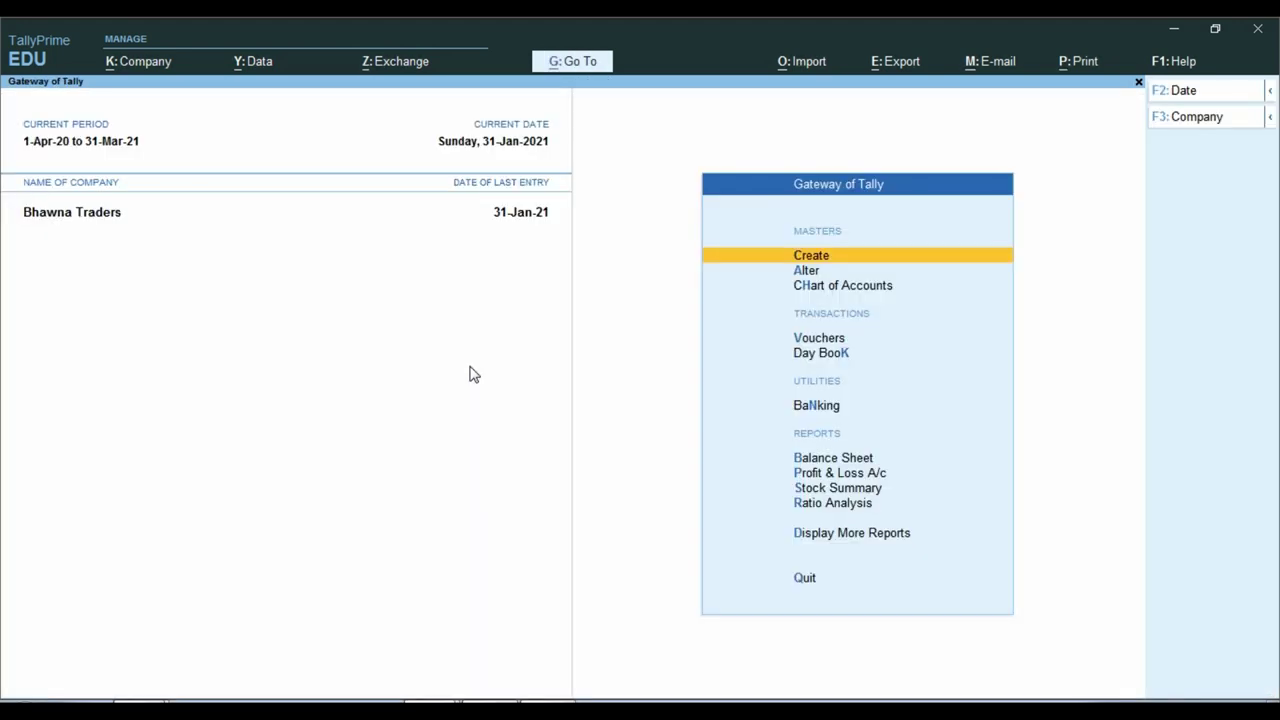
# - Open the Account Books list among the additional accounting reports
pyautogui.press('Down')
pyautogui.press('Down')
pyautogui.press('Down')
pyautogui.press('Down')
pyautogui.press('Down')
pyautogui.press('Down')
pyautogui.press('Down')
pyautogui.press('Down')
pyautogui.press('Down')
pyautogui.press('Down')
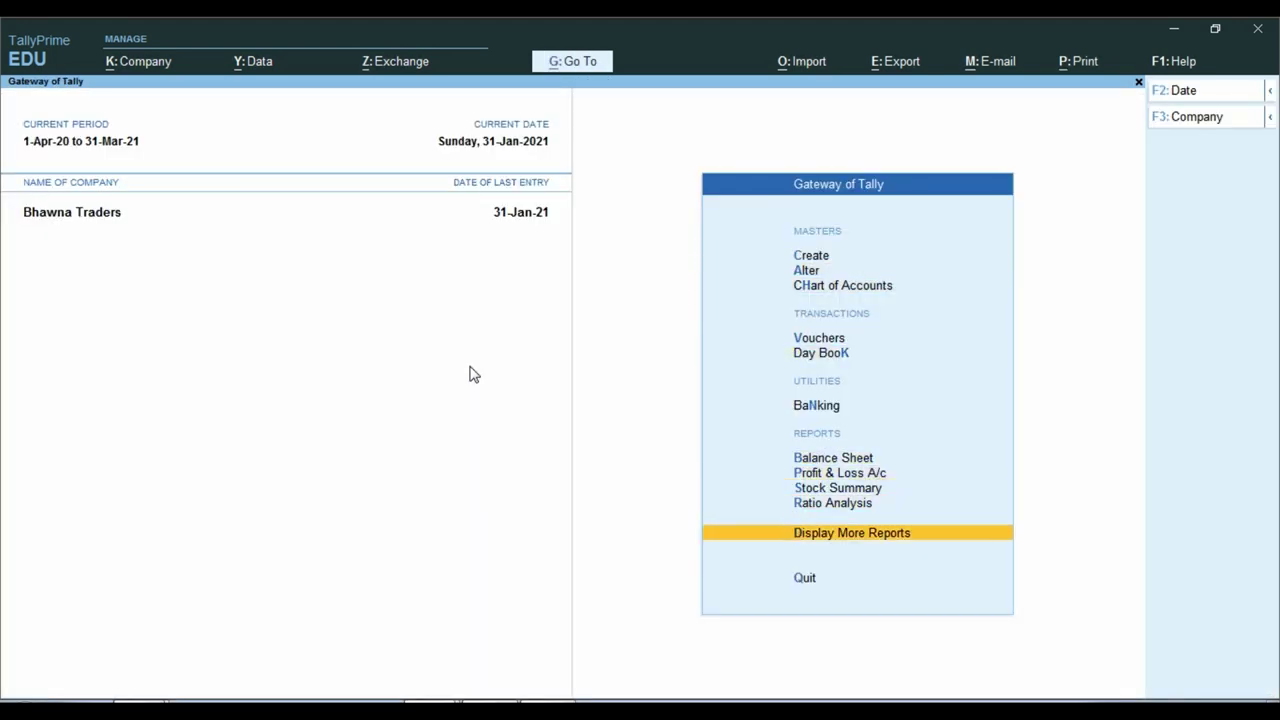
pyautogui.press('Return')
pyautogui.press('Down')
pyautogui.press('Down')
pyautogui.press('Down')
pyautogui.press('Down')
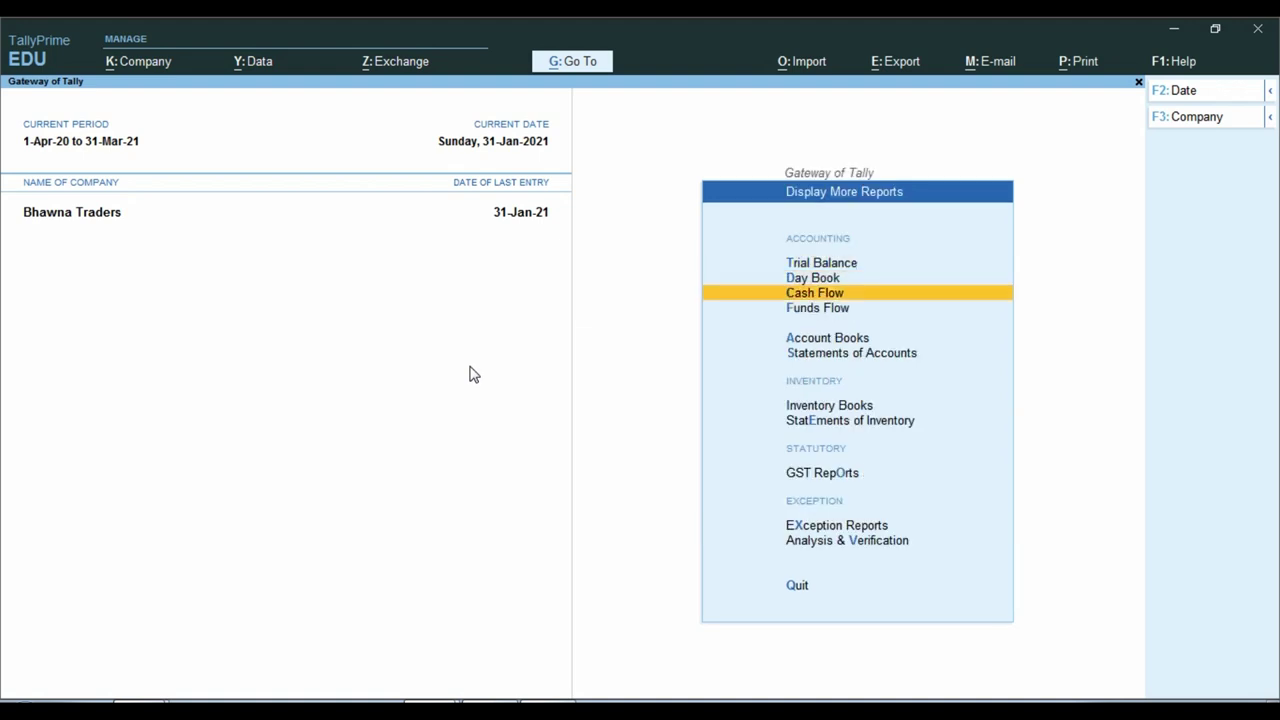
pyautogui.press('Return')
# - Open the Fixed Asset Register from the Account Books list
pyautogui.press('Down')
pyautogui.press('Down')
pyautogui.press('Down')
pyautogui.press('Down')
pyautogui.press('Down')
pyautogui.press('Down')
pyautogui.press('Down')
pyautogui.press('Down')
pyautogui.press('Down')
pyautogui.press('Down')
pyautogui.press('Down')
pyautogui.press('Down')
pyautogui.press('Down')
pyautogui.press('Down')
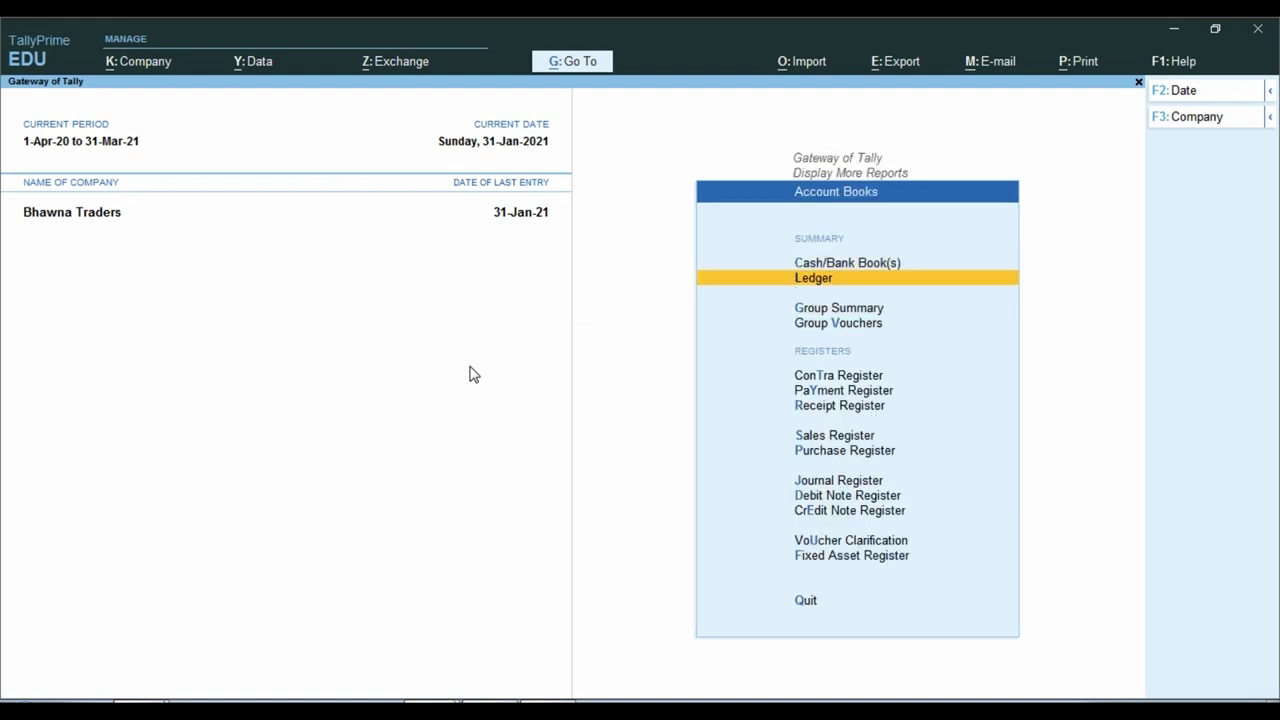
pyautogui.press('Up')
pyautogui.press('Return')
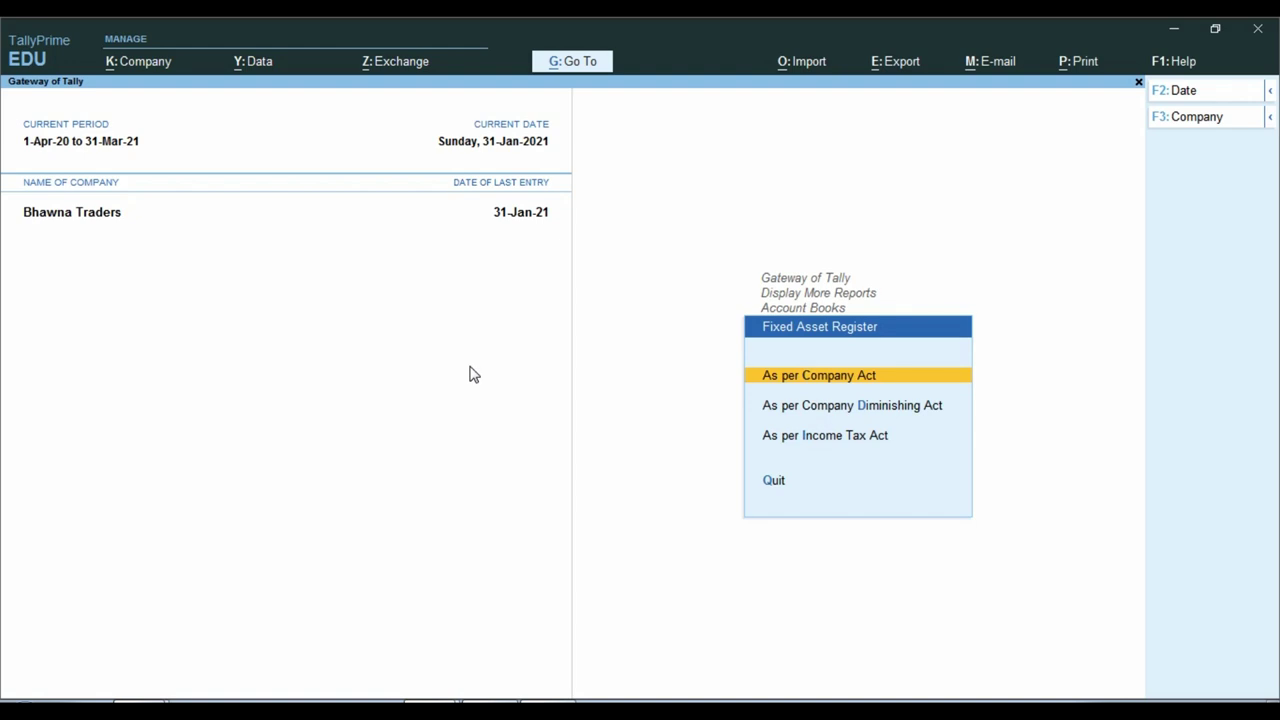
# - Display the Fixed Asset Register as per Income Tax Act for the Fixed Assets group
pyautogui.press('Down')
pyautogui.press('Down')
pyautogui.press('Return')
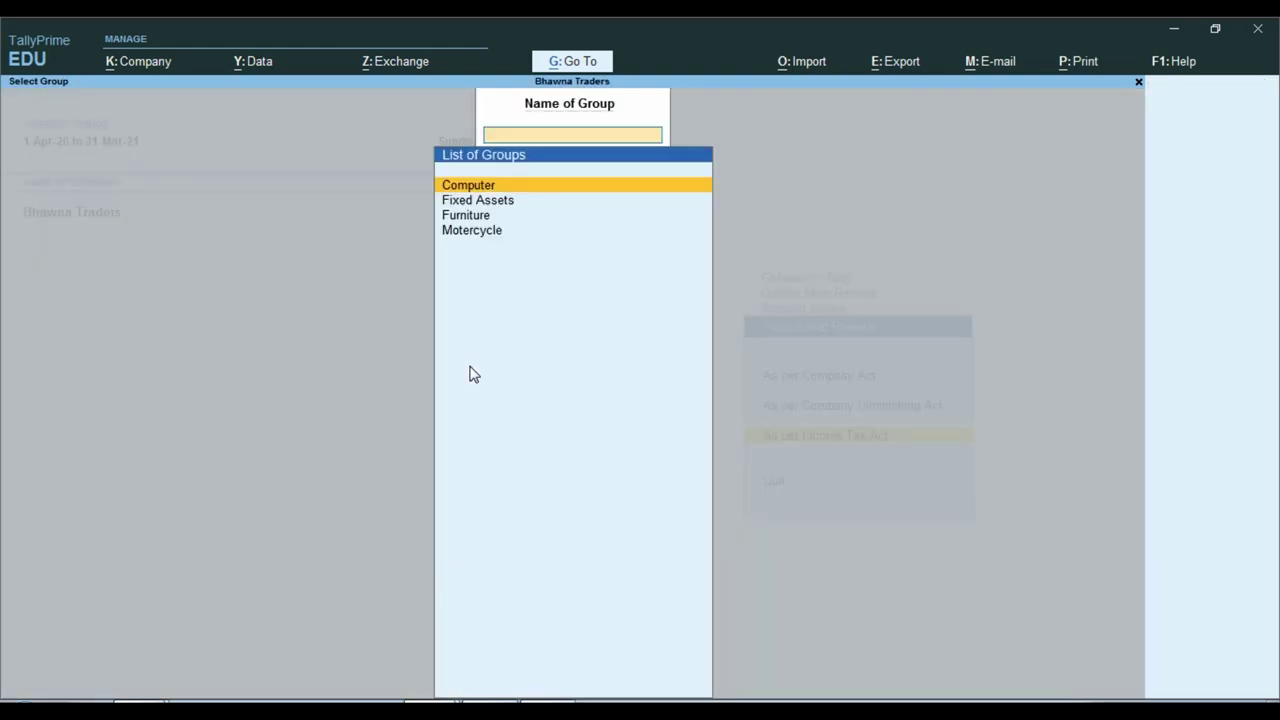
pyautogui.press('Down')
pyautogui.press('Return')
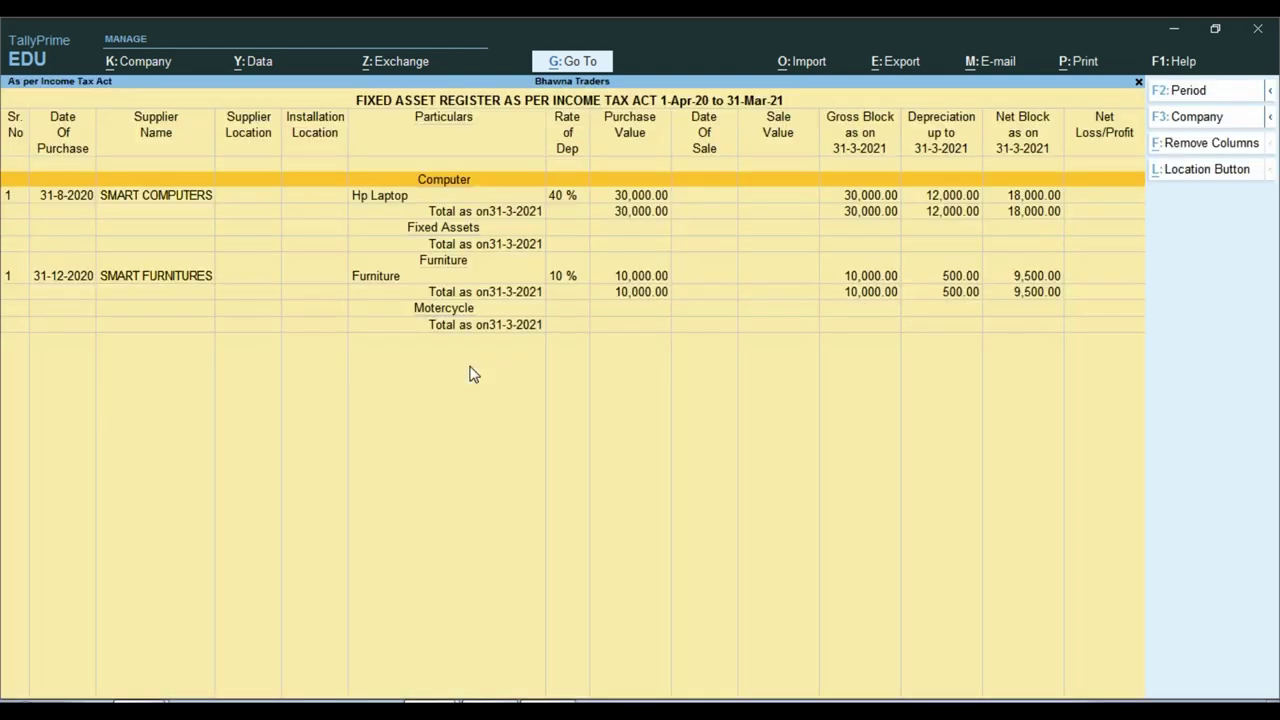
# - Change the end of the register's period to 31-Jan-21, keeping 1-4-2020 as its start
pyautogui.press('F2')
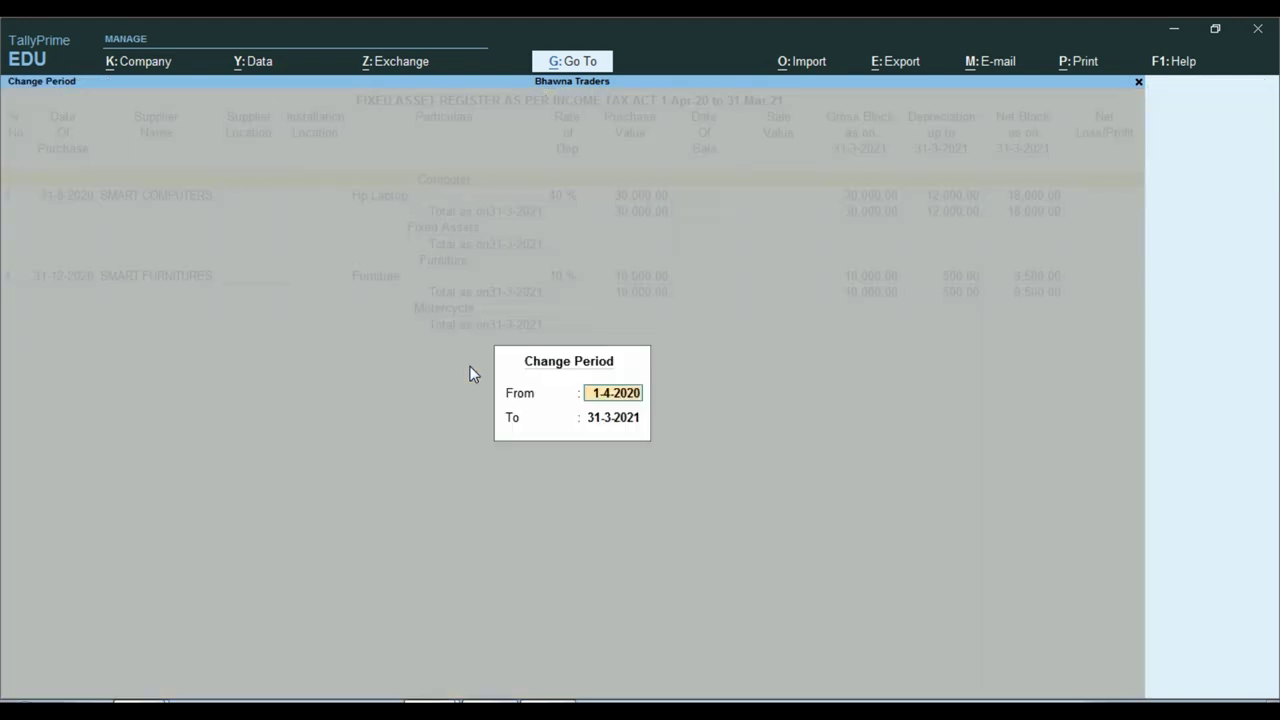
pyautogui.press('Return')
pyautogui.write('31-1')
pyautogui.press('Return')
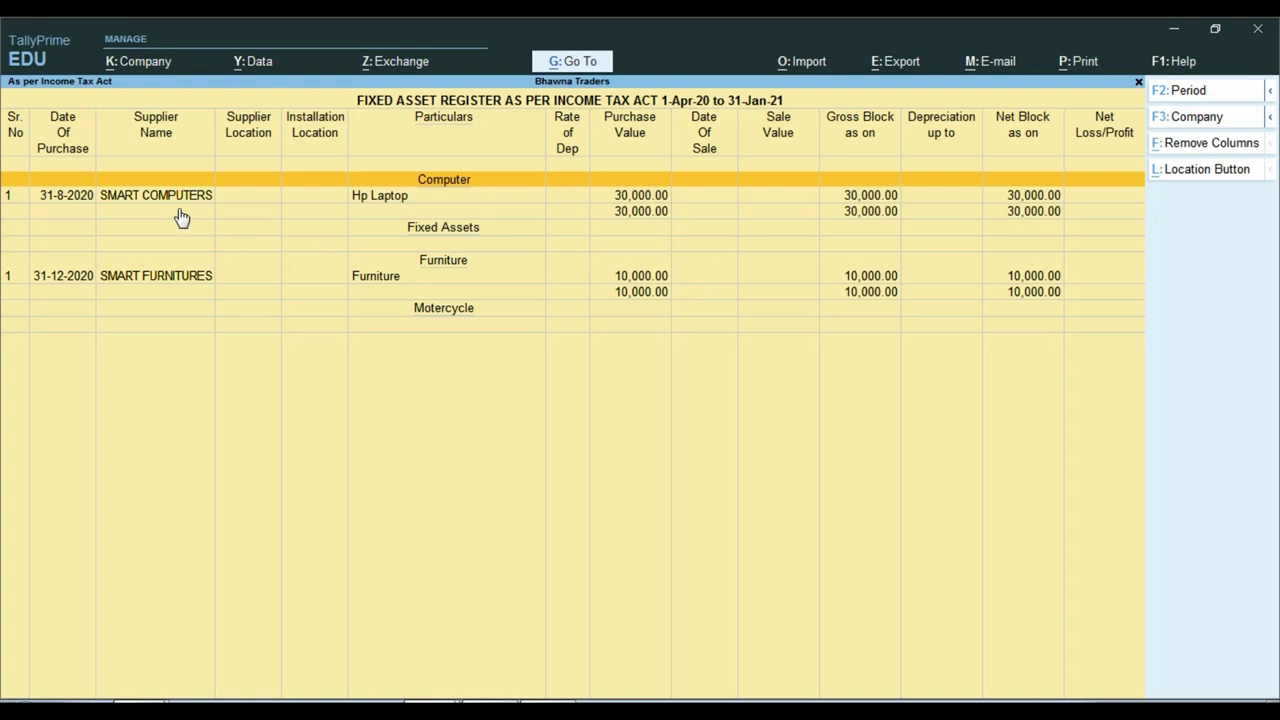
# - Set the register's period from 1.4.2020 to 31.3.2021
pyautogui.click(446, 312)
pyautogui.press('F2')
pyautogui.write('1.4.2020')
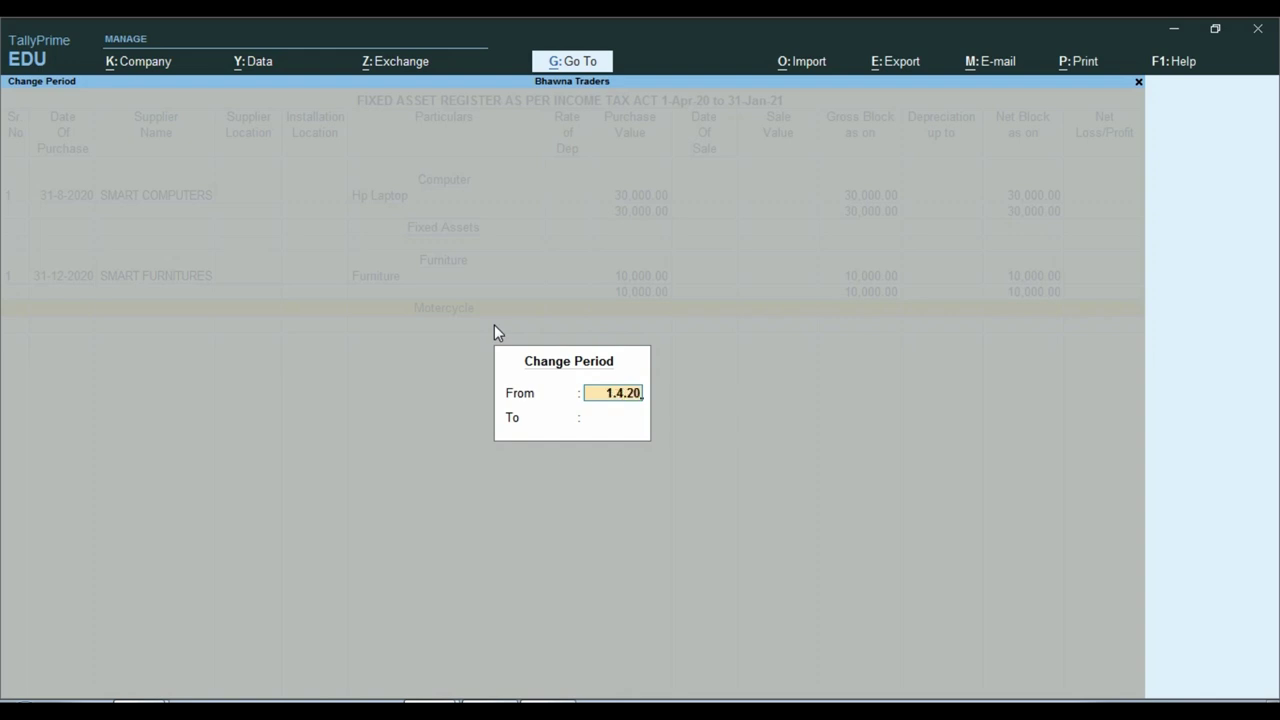
pyautogui.press('Return')
pyautogui.write('31.3.2021')
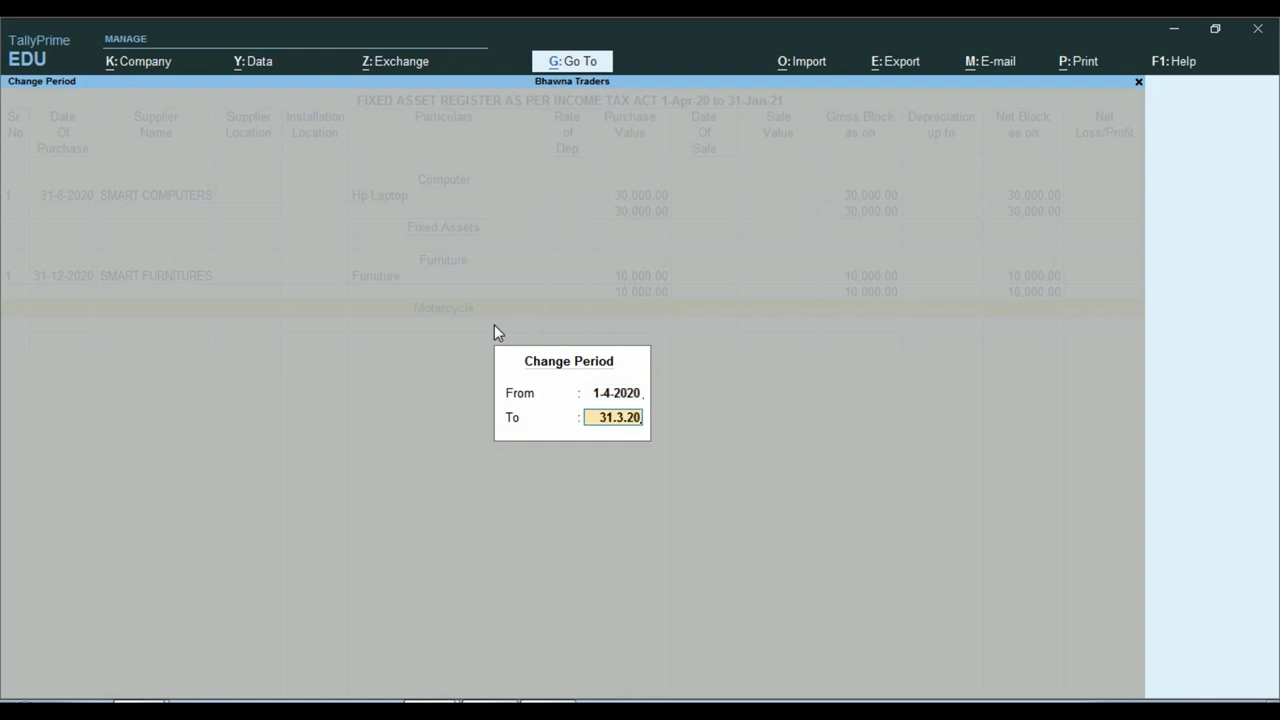
pyautogui.press('Return')
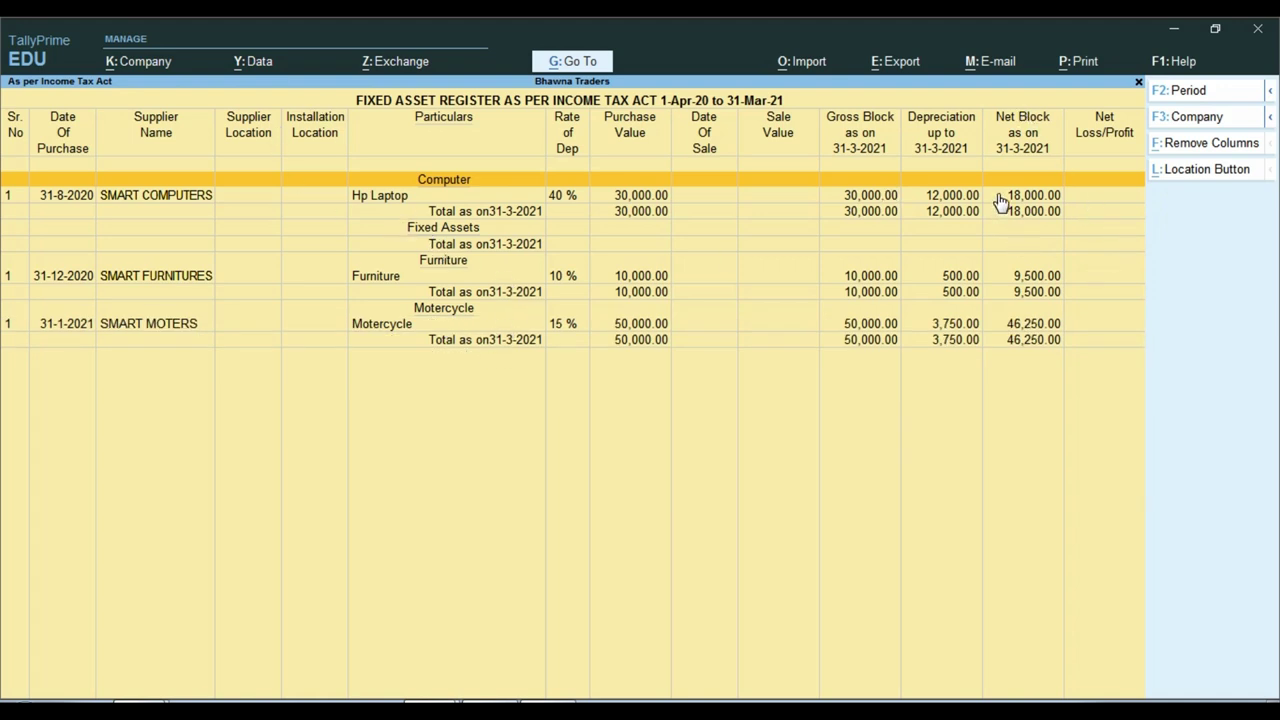
# - Examine the purchase dates, depreciation rates and depreciation amounts of the laptop, furniture and Motercycle in the register
pyautogui.press('ctrl')
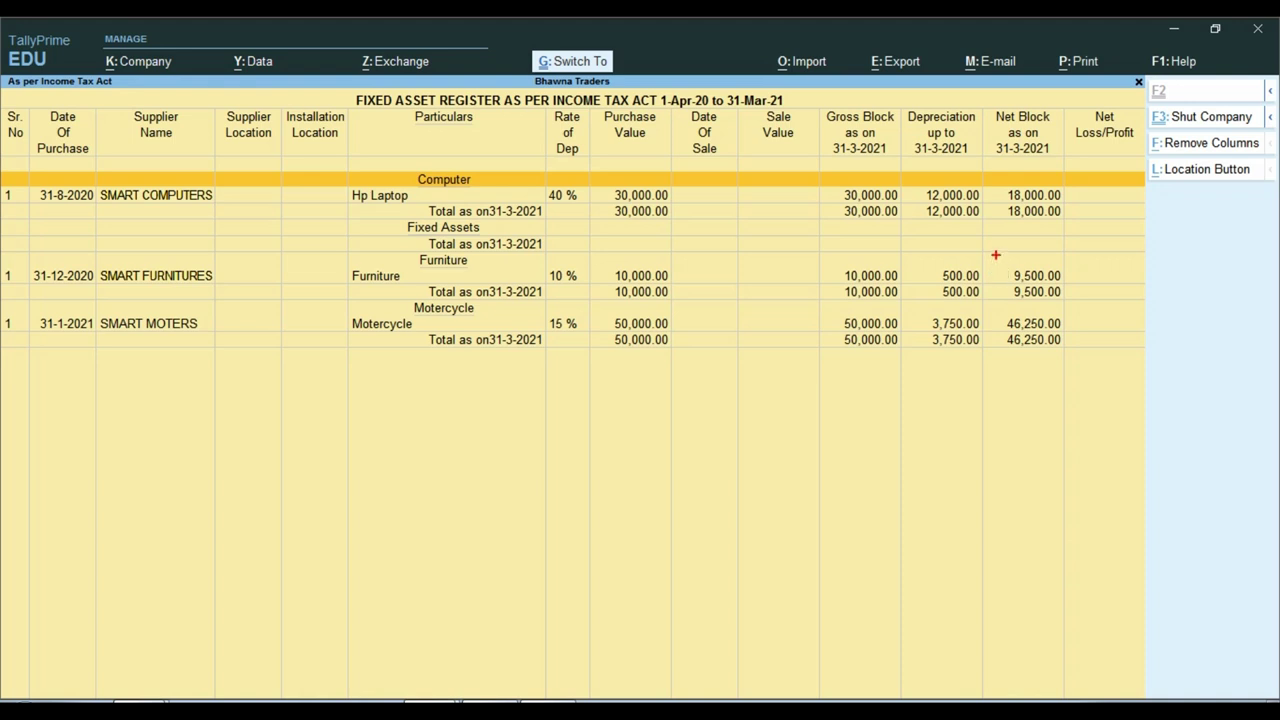
pyautogui.click(977, 212)
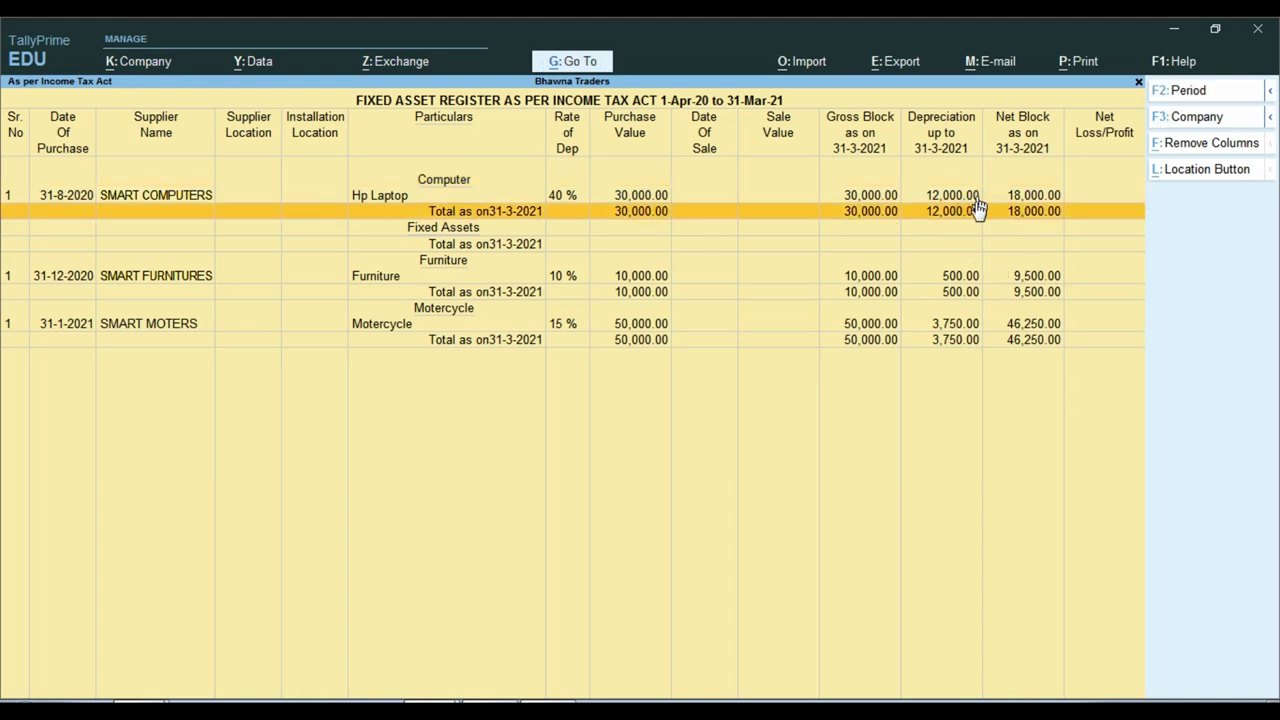
pyautogui.press('ctrl')
pyautogui.press('ctrl')
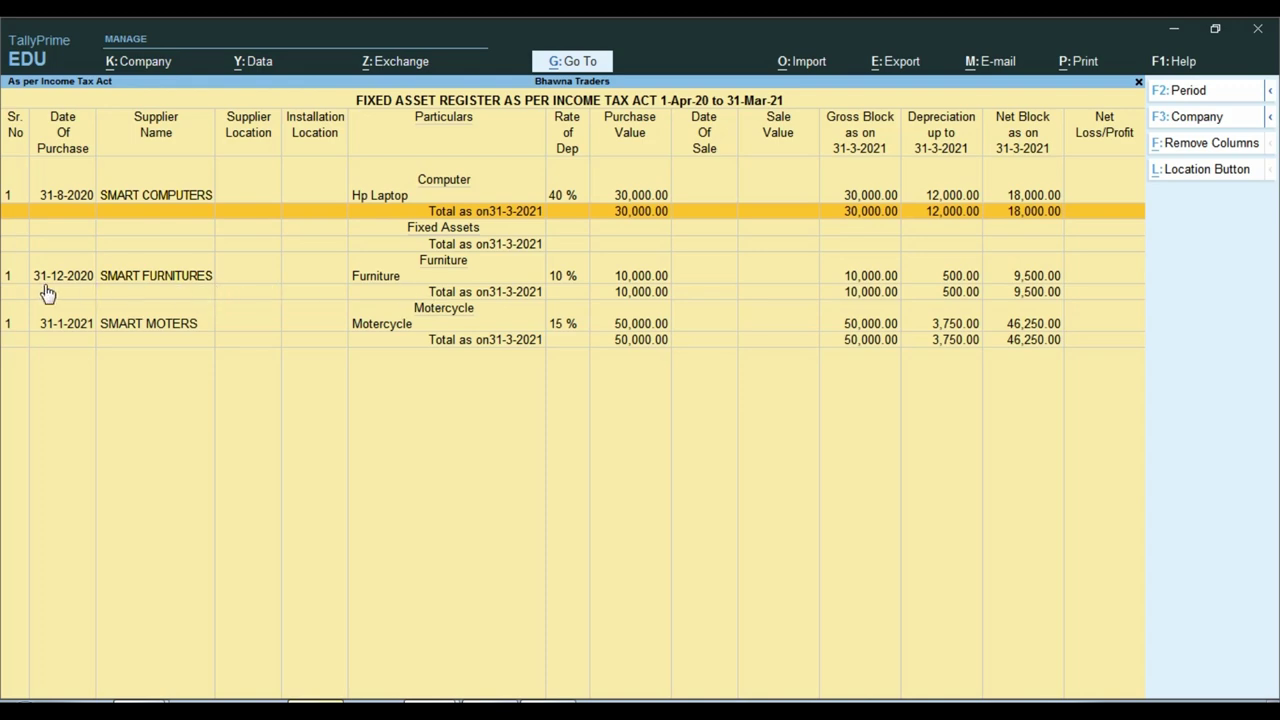
pyautogui.click(22, 282)
pyautogui.press('ctrl')
pyautogui.press('ctrl')
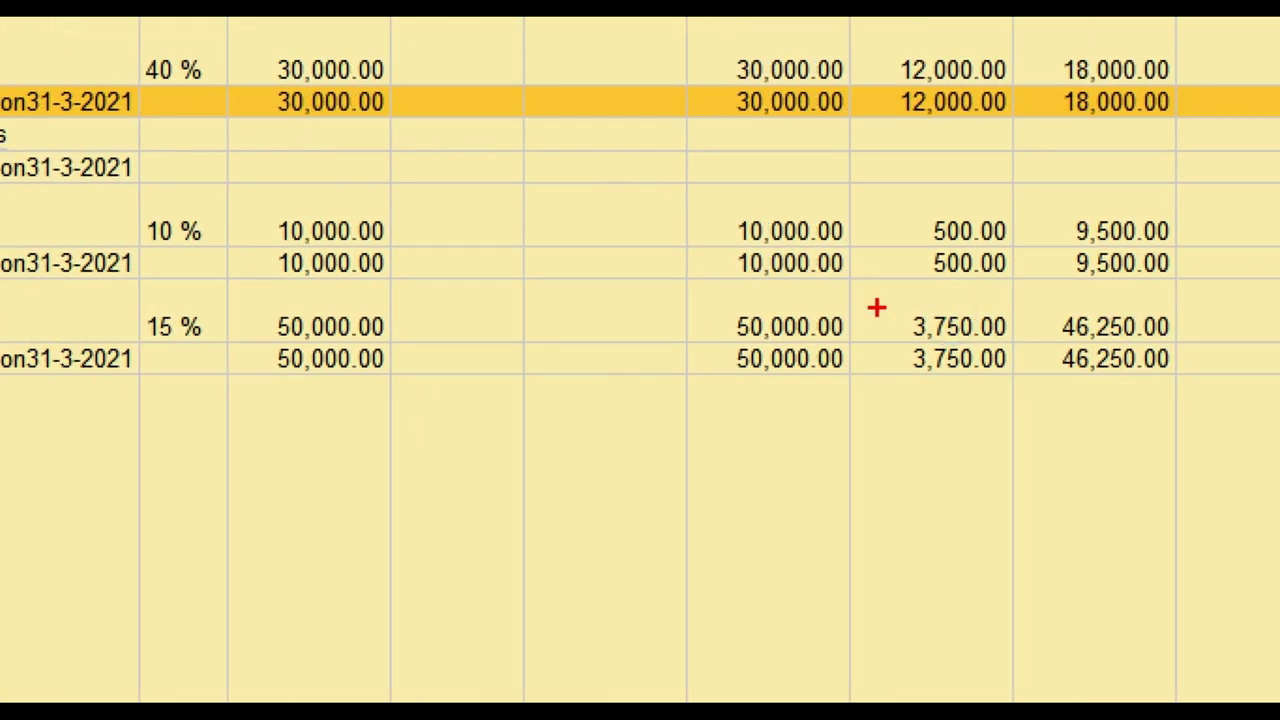
pyautogui.moveTo(871, 304); pyautogui.dragTo(1041, 401)
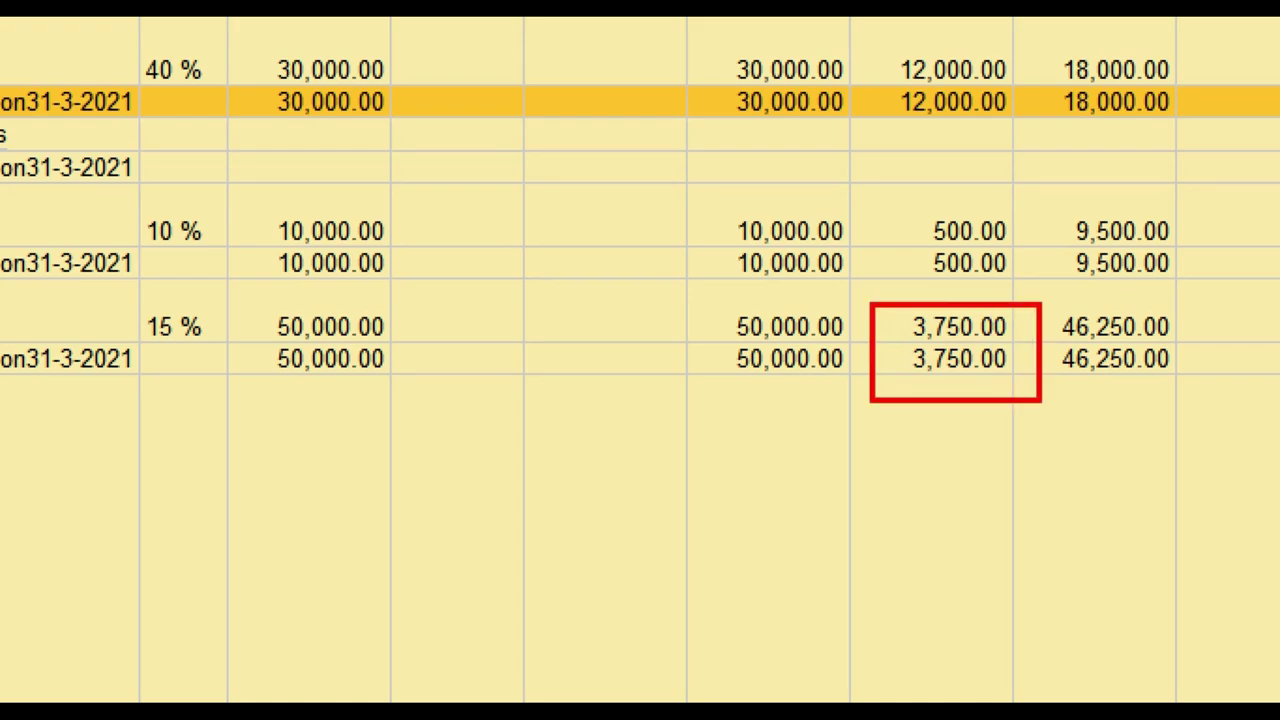
pyautogui.press('Escape')
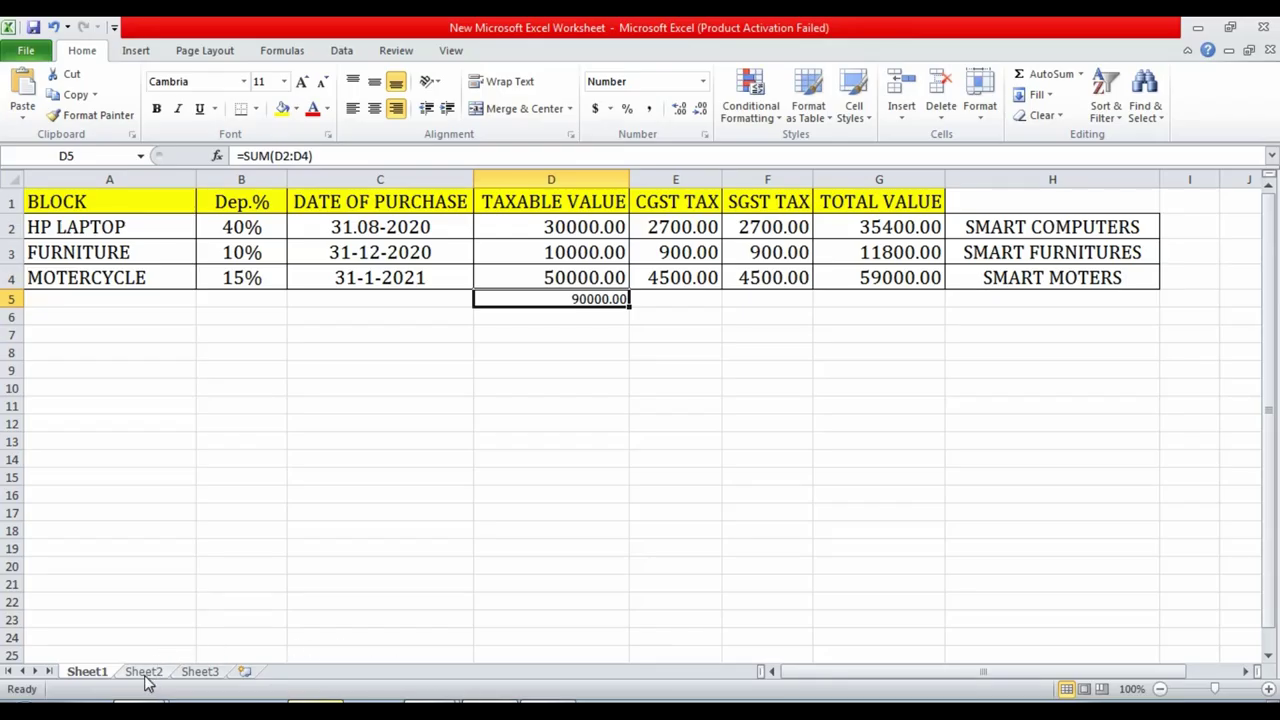
# - Compare the depreciation schedule on Sheet2 of the Excel workbook with the Fixed Asset Register in TallyPrime
pyautogui.click(143, 672)
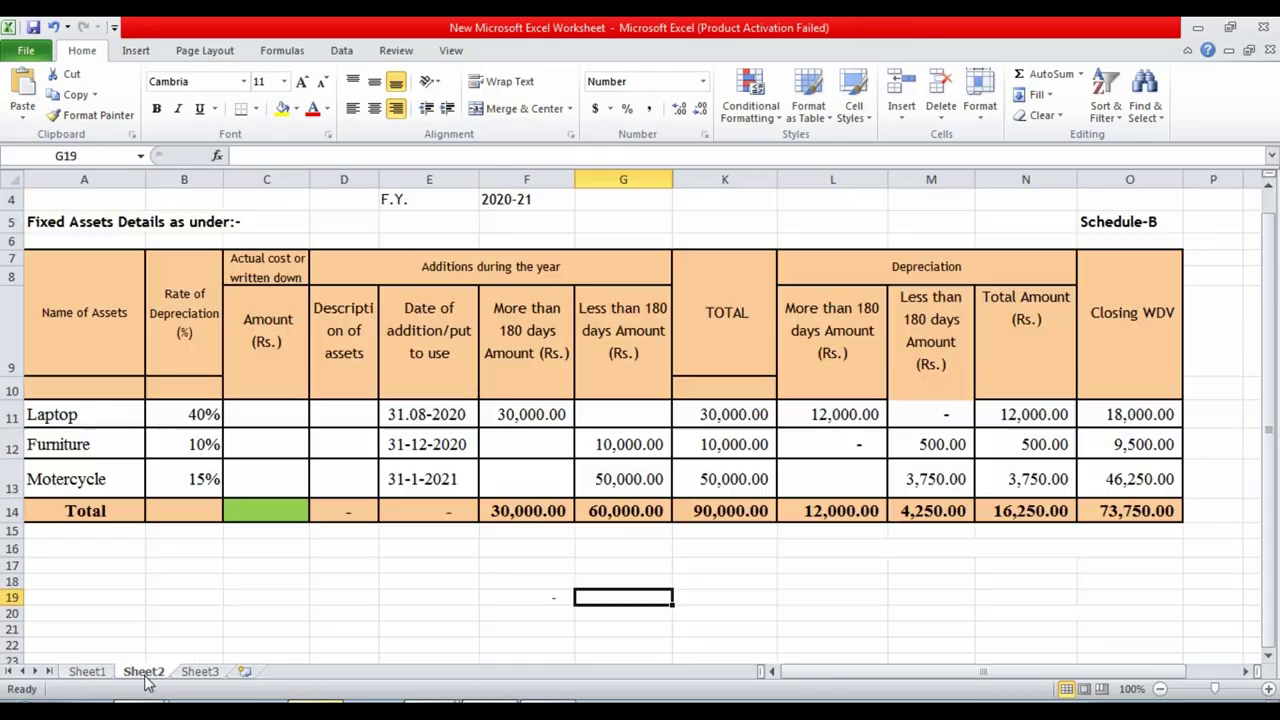
pyautogui.click(903, 545)
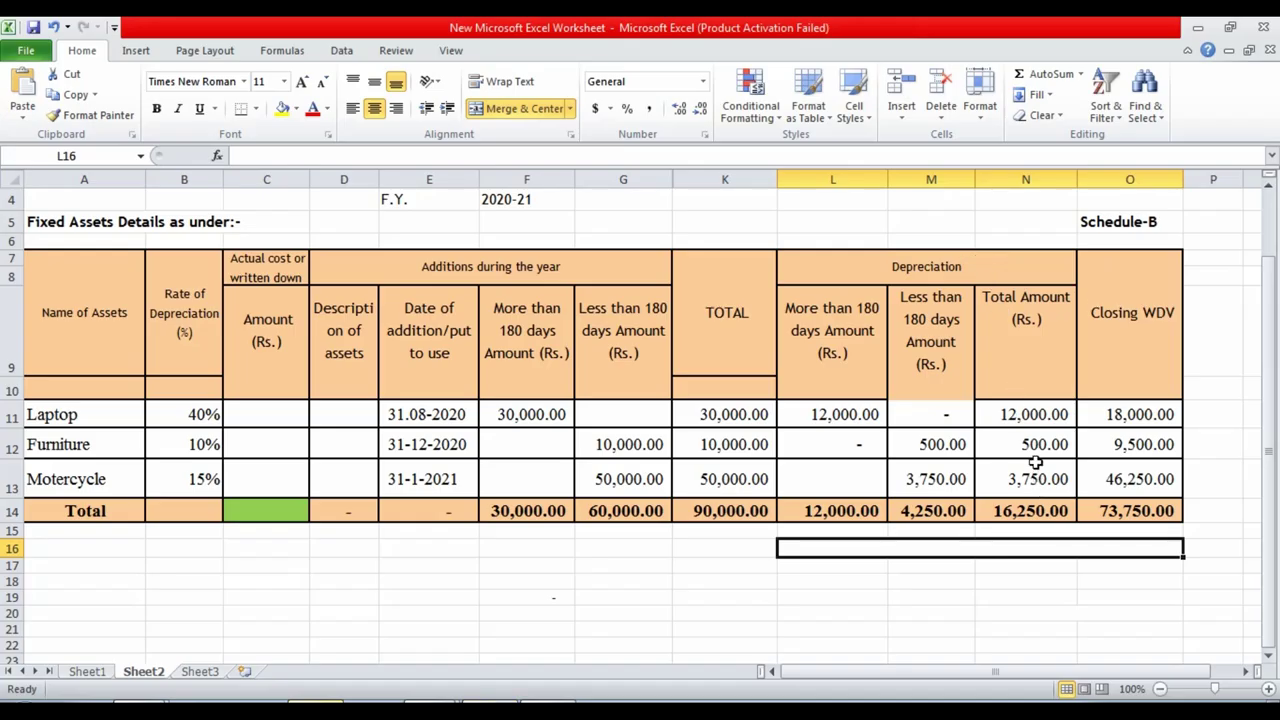
pyautogui.click(1035, 448)
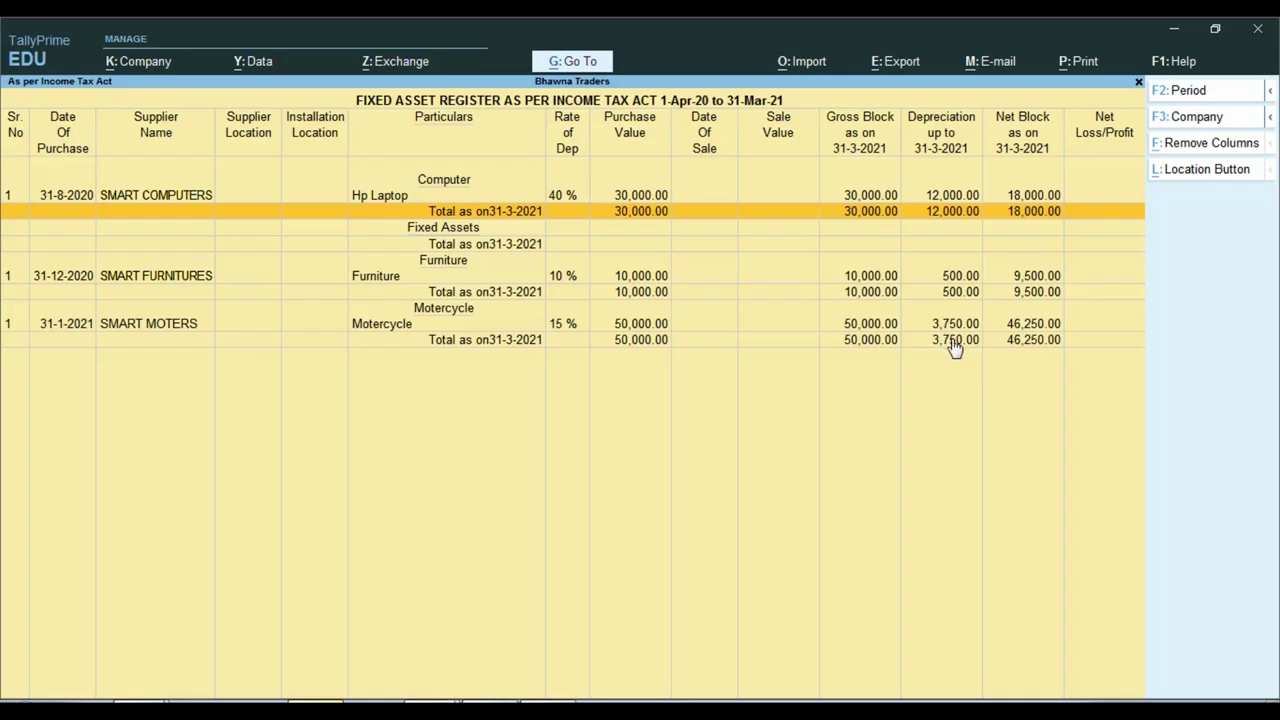
pyautogui.click(951, 324)
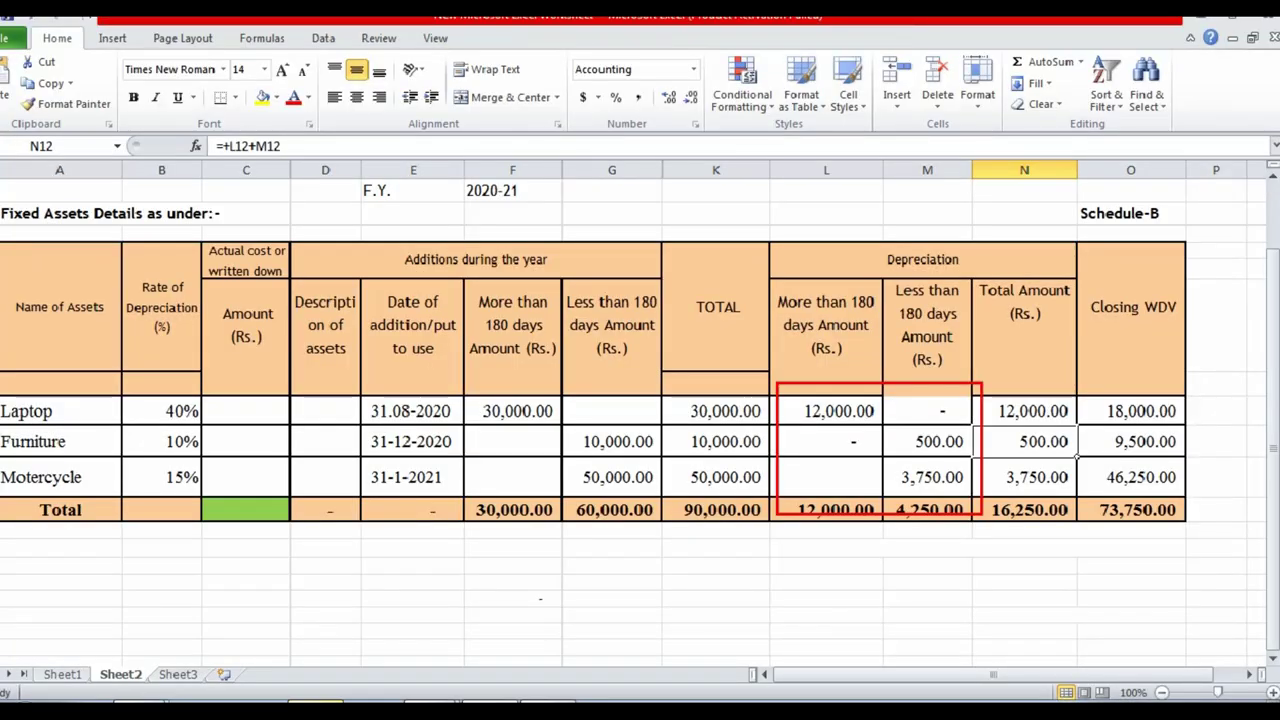
pyautogui.hotkey('alt', 'Tab')
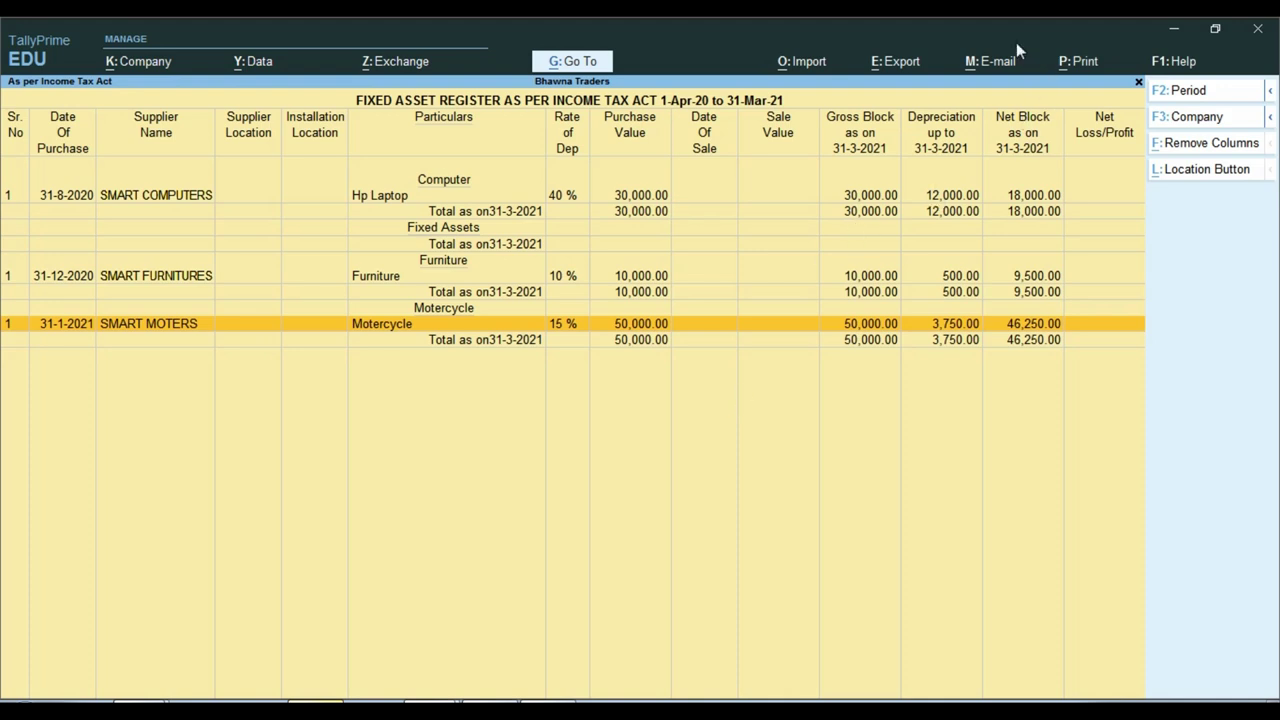
# - Try to export the current register in Excel format as Tally.xlsx, overwriting the existing file
pyautogui.click(895, 63)
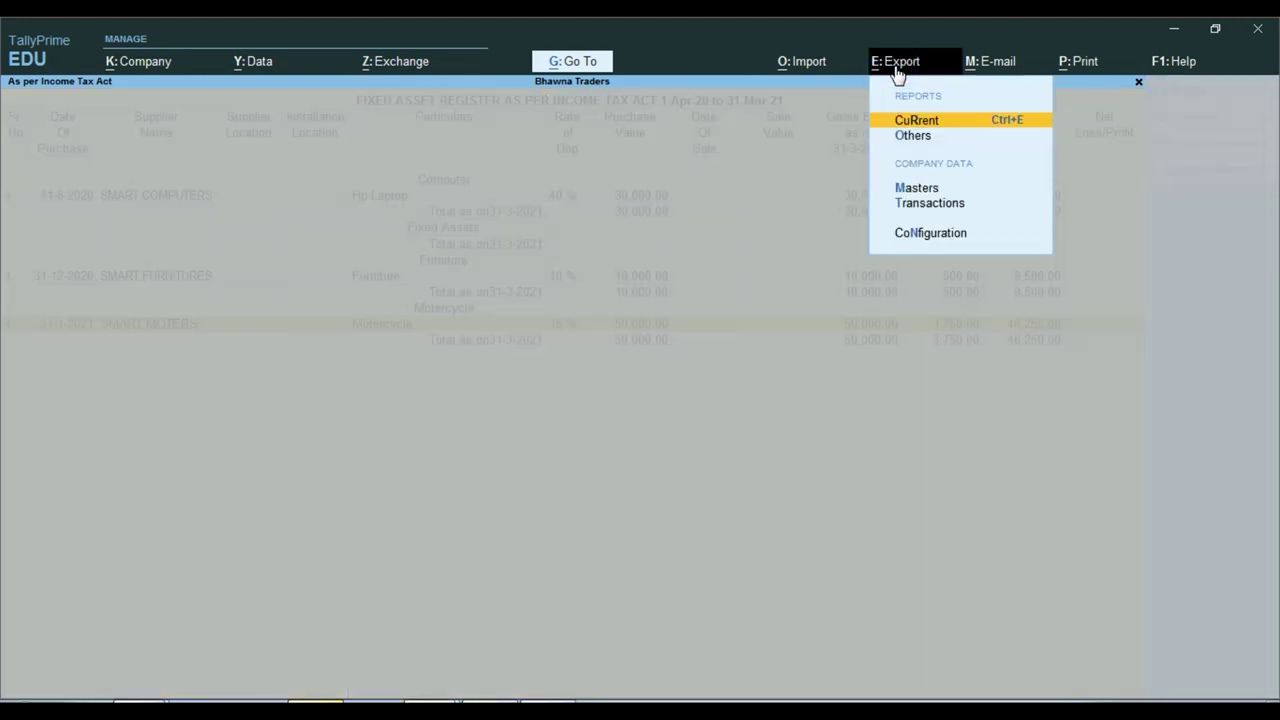
pyautogui.click(963, 130)
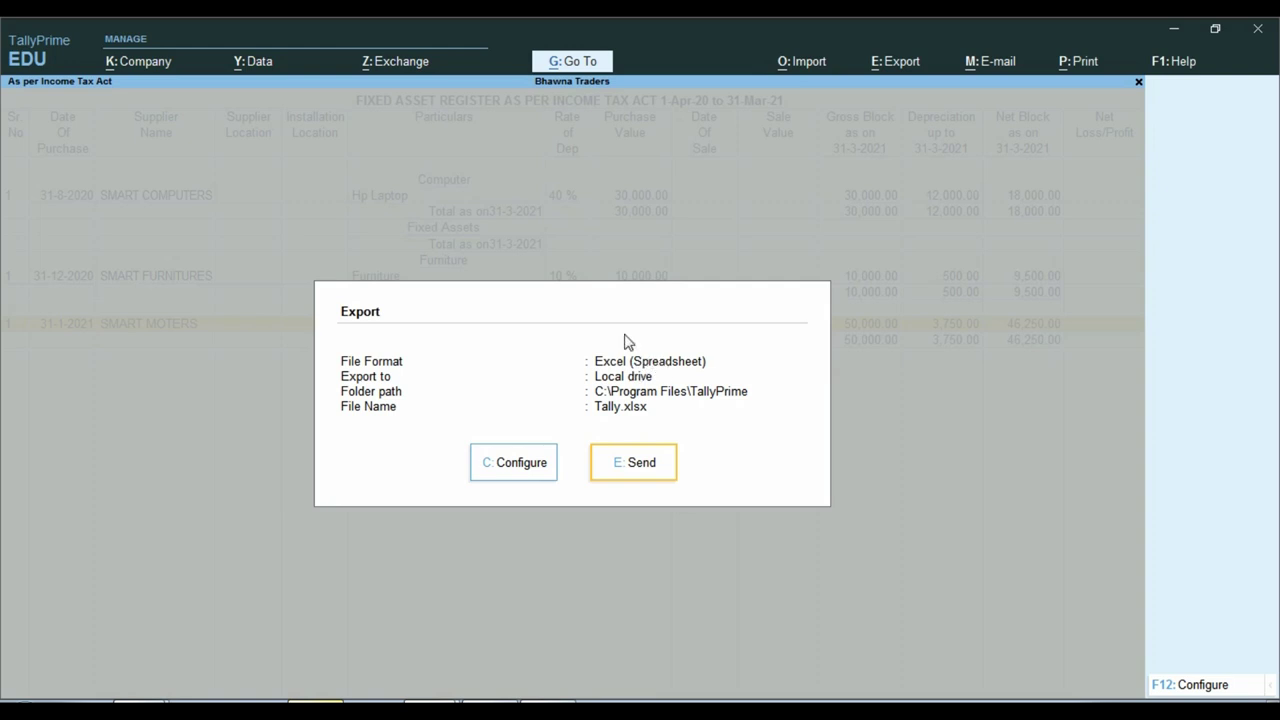
pyautogui.click(643, 468)
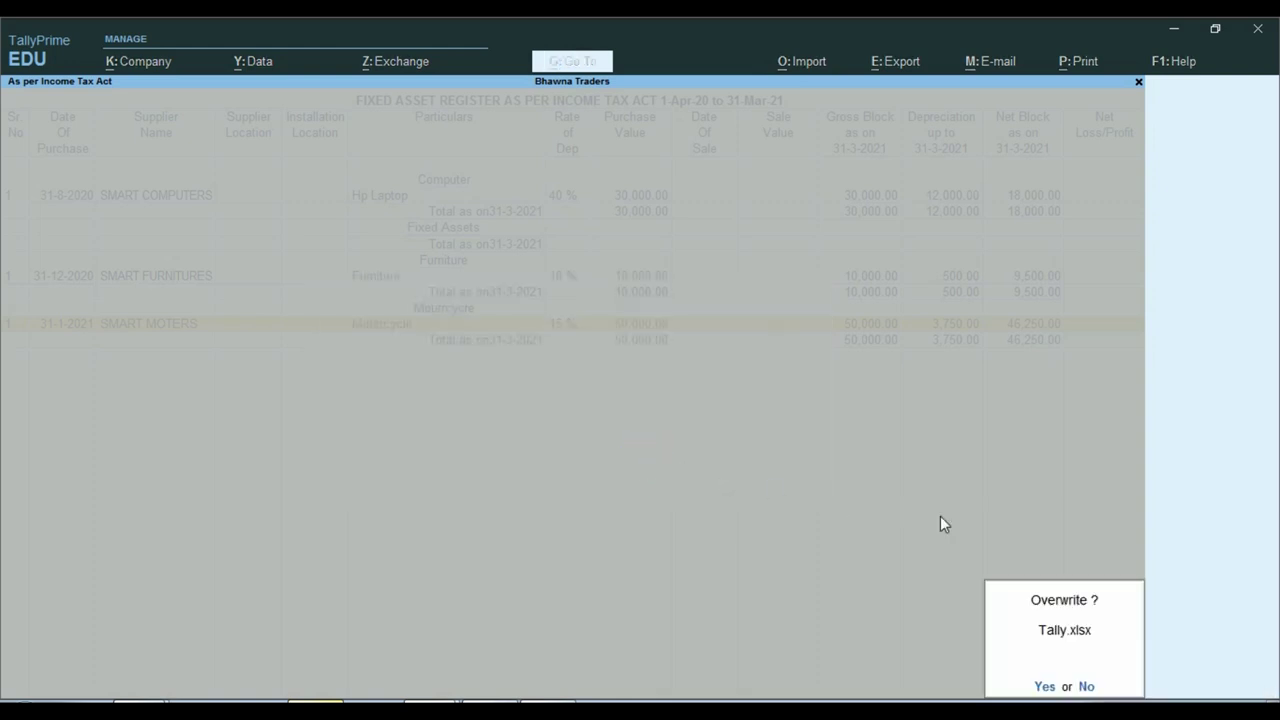
pyautogui.click(1040, 688)
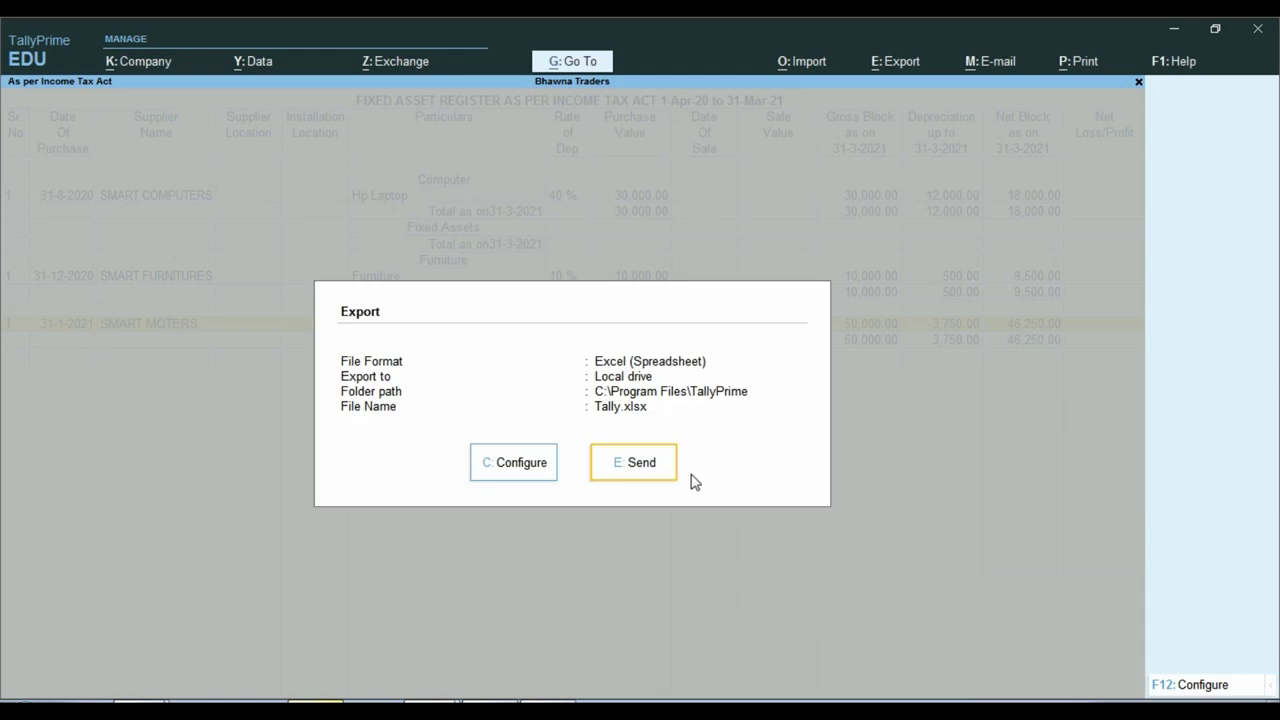
# - Set the export file name to 222.XLSX in the export configuration
pyautogui.click(522, 468)
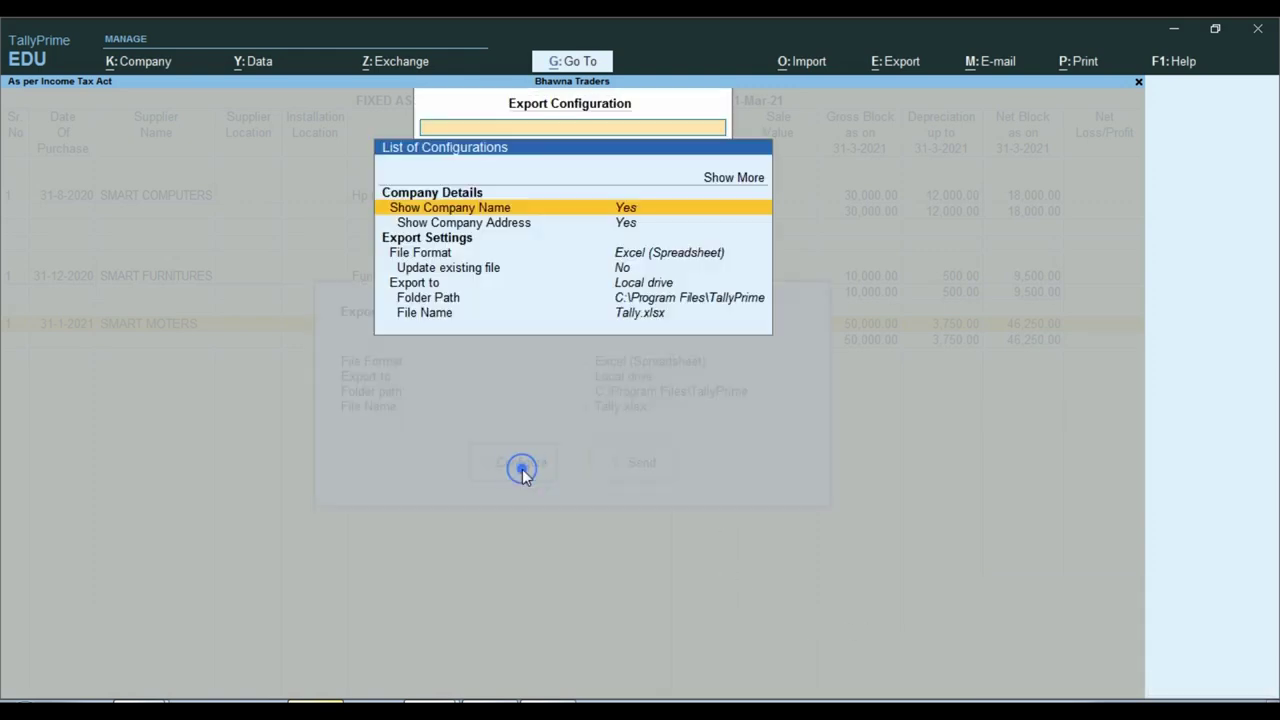
pyautogui.press('Down')
pyautogui.press('Down')
pyautogui.press('Down')
pyautogui.press('Down')
pyautogui.press('Down')
pyautogui.press('Down')
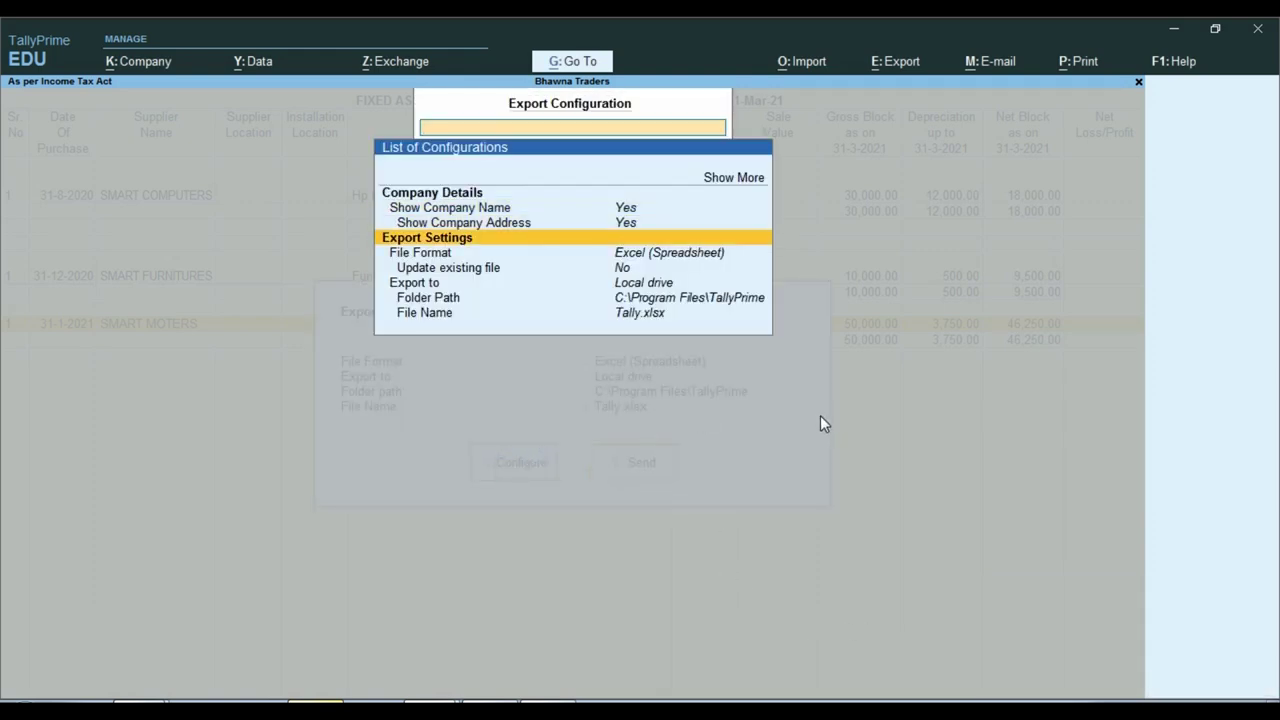
pyautogui.press('Return')
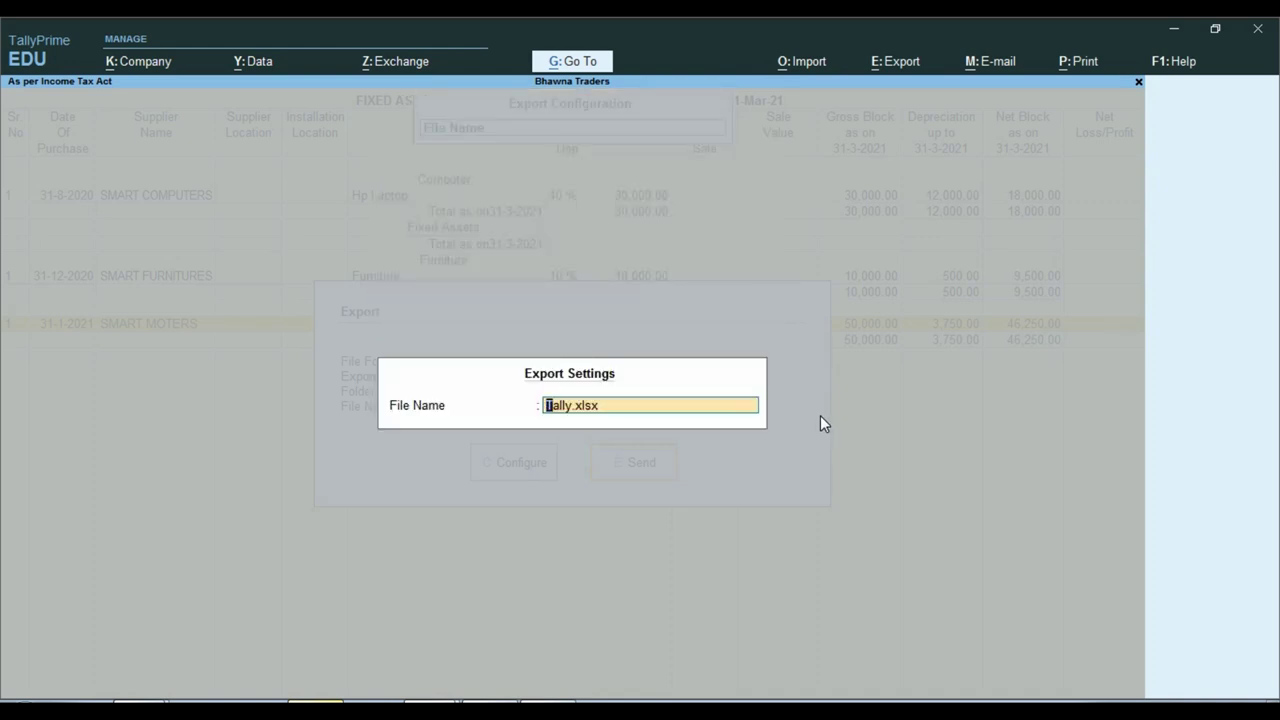
pyautogui.write('222.XLSX')
pyautogui.press('Return')
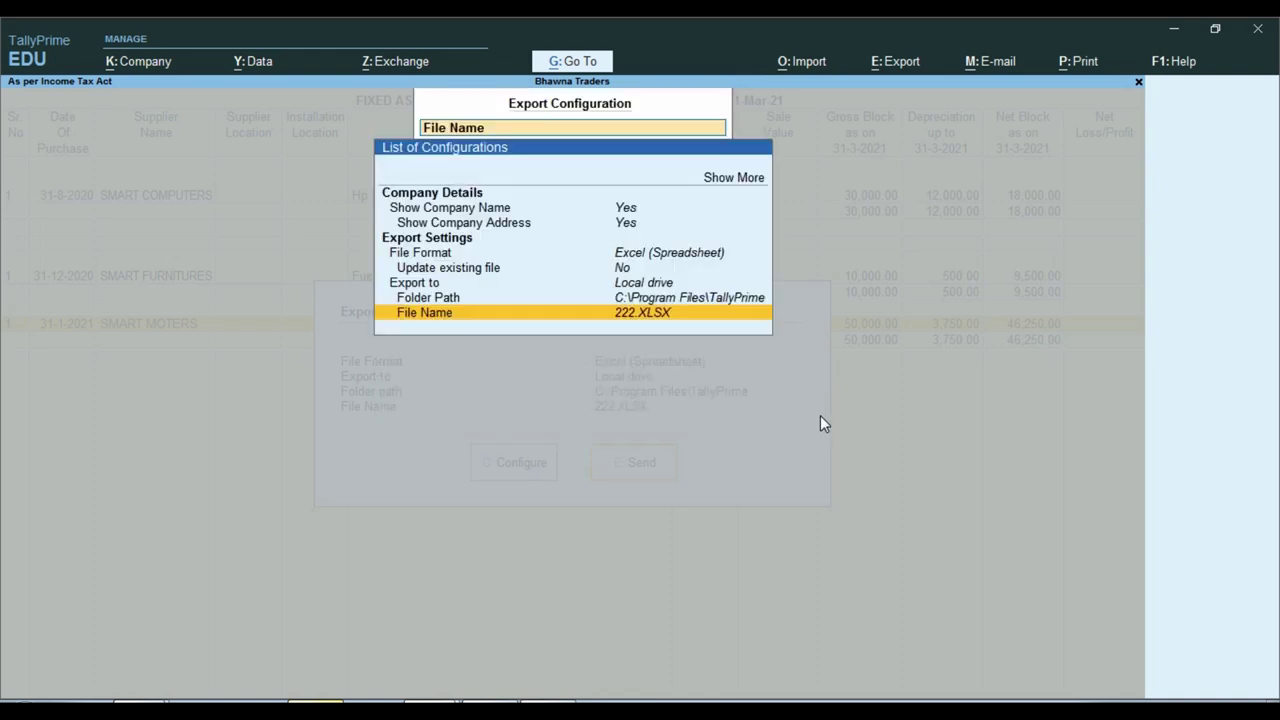
pyautogui.press('Escape')
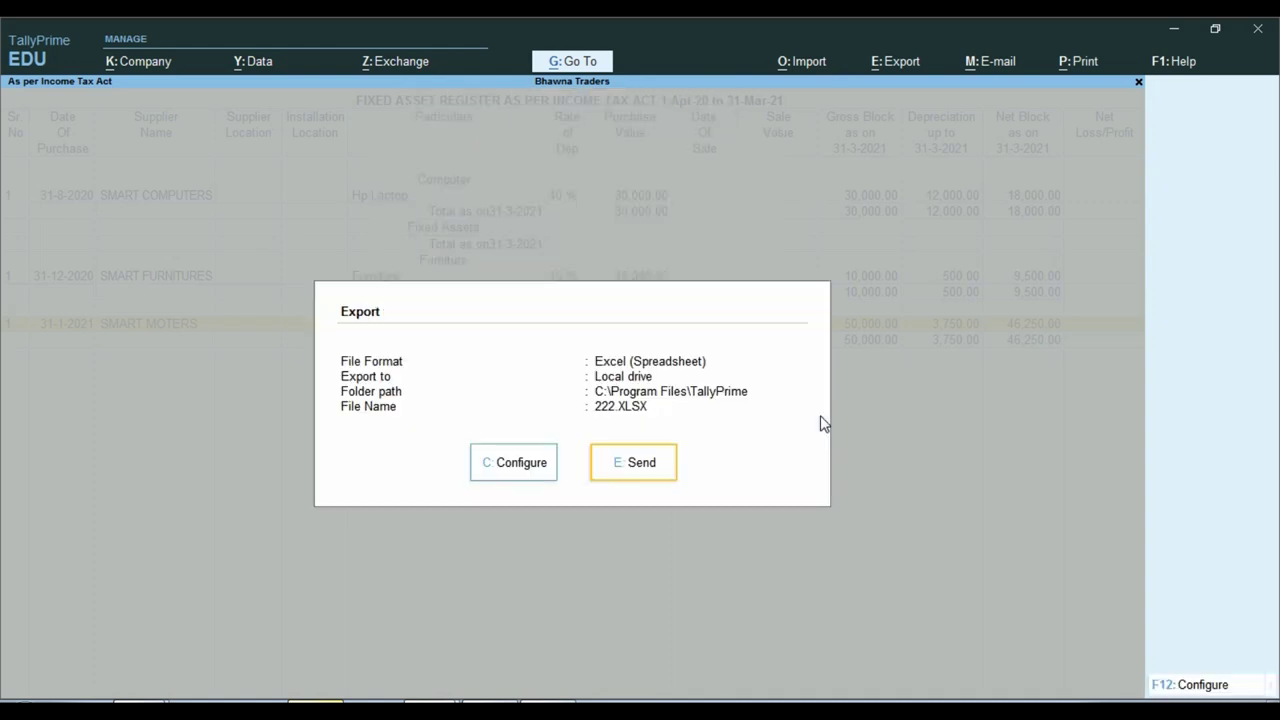
# - Export the register to Excel and look over the maximized 222 workbook before switching back to TallyPrime
pyautogui.click(642, 452)
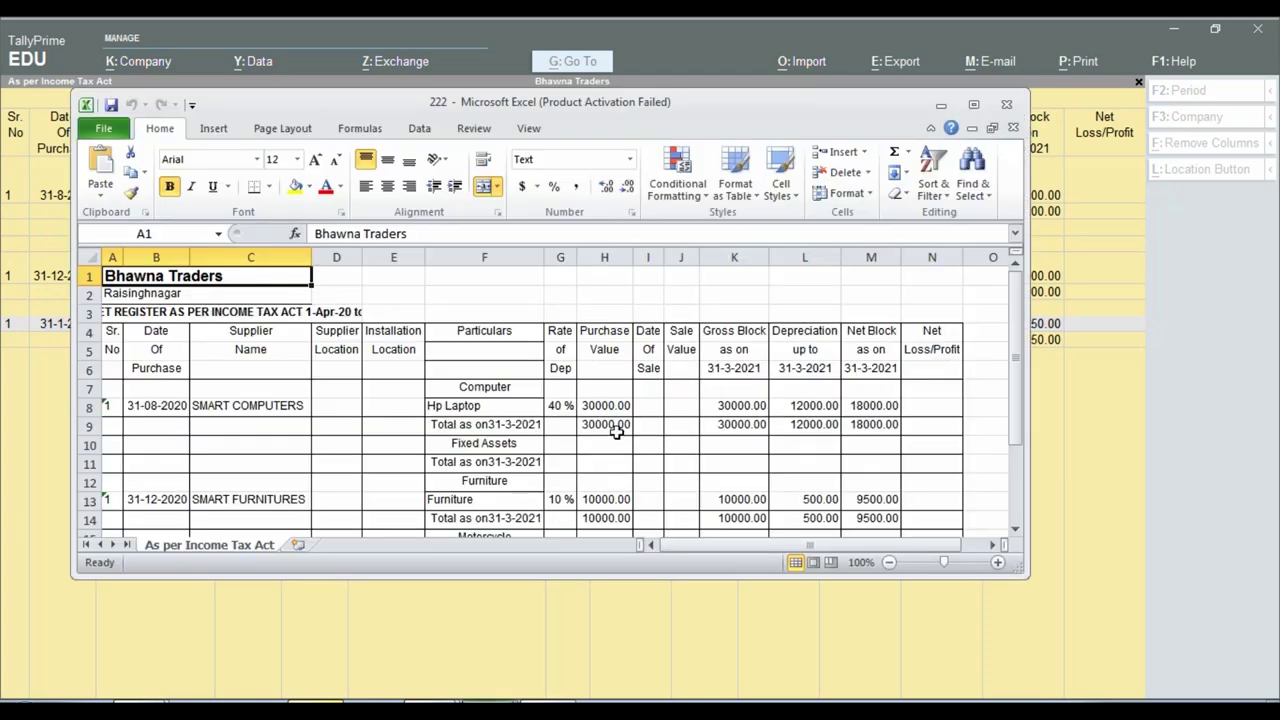
pyautogui.click(765, 141)
pyautogui.click(971, 103)
pyautogui.click(258, 367)
pyautogui.scroll(-2, 366, 323)
pyautogui.scroll(2, 369, 327)
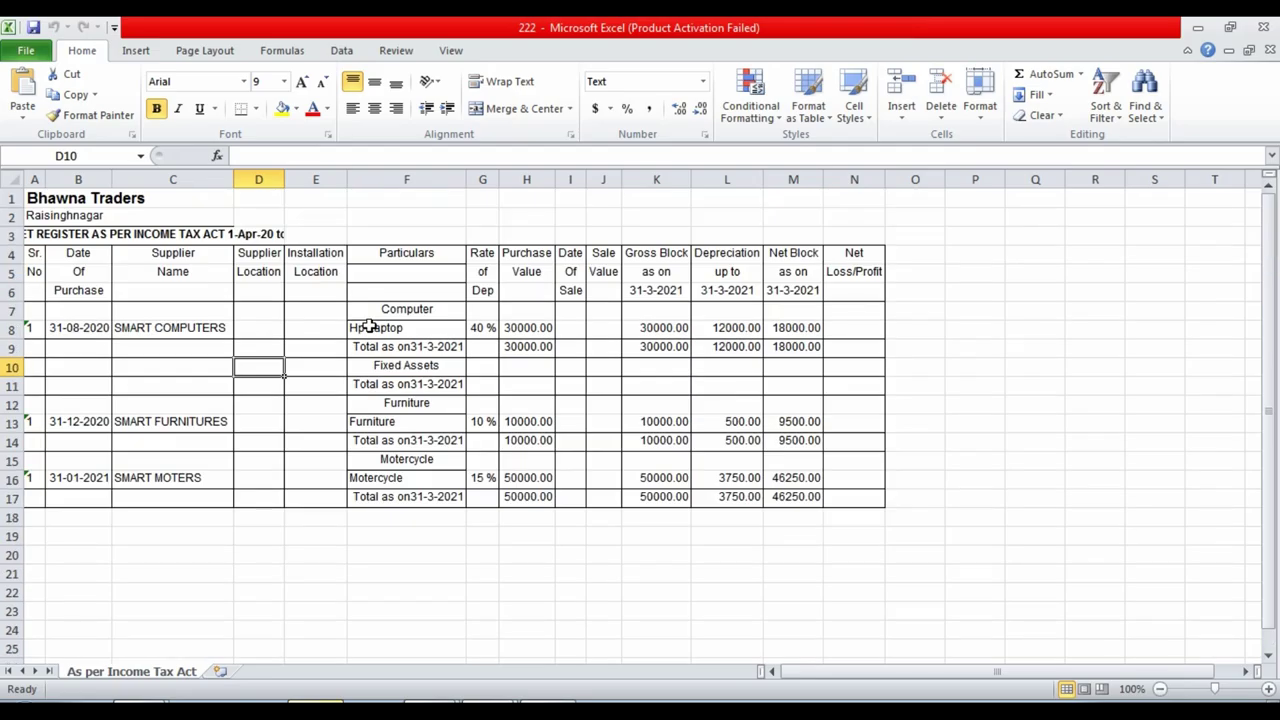
pyautogui.click(457, 698)
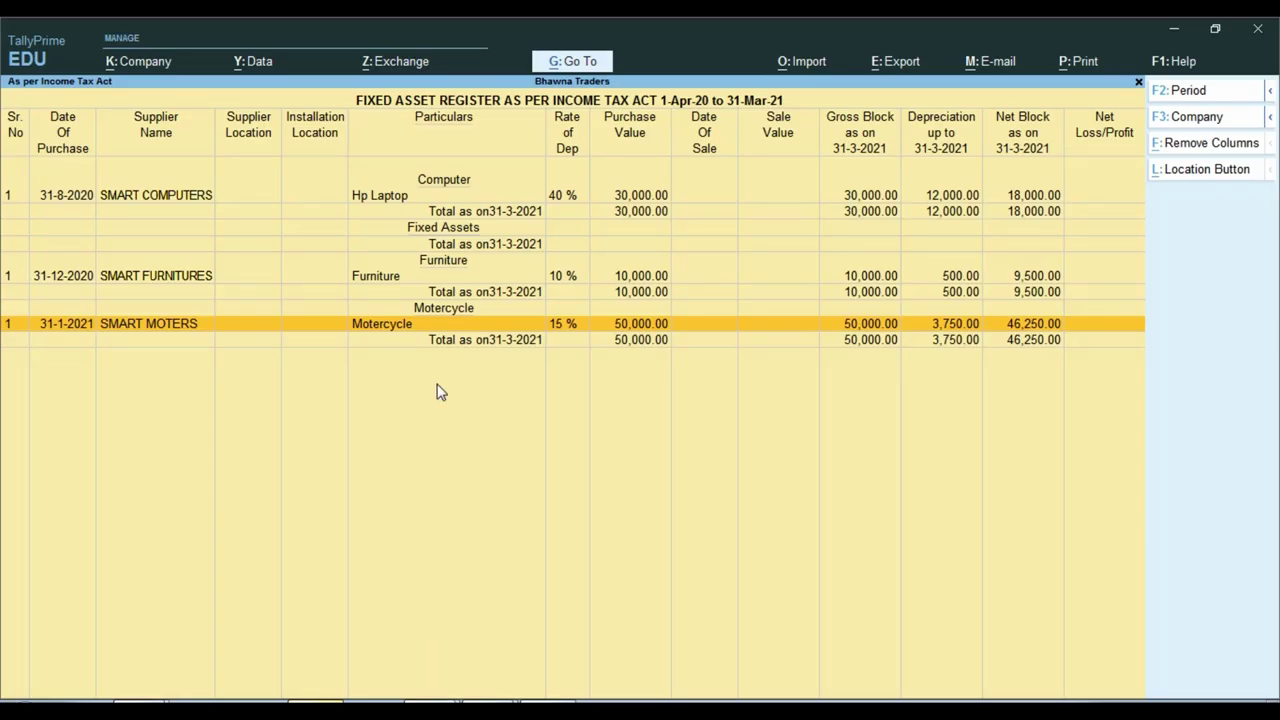